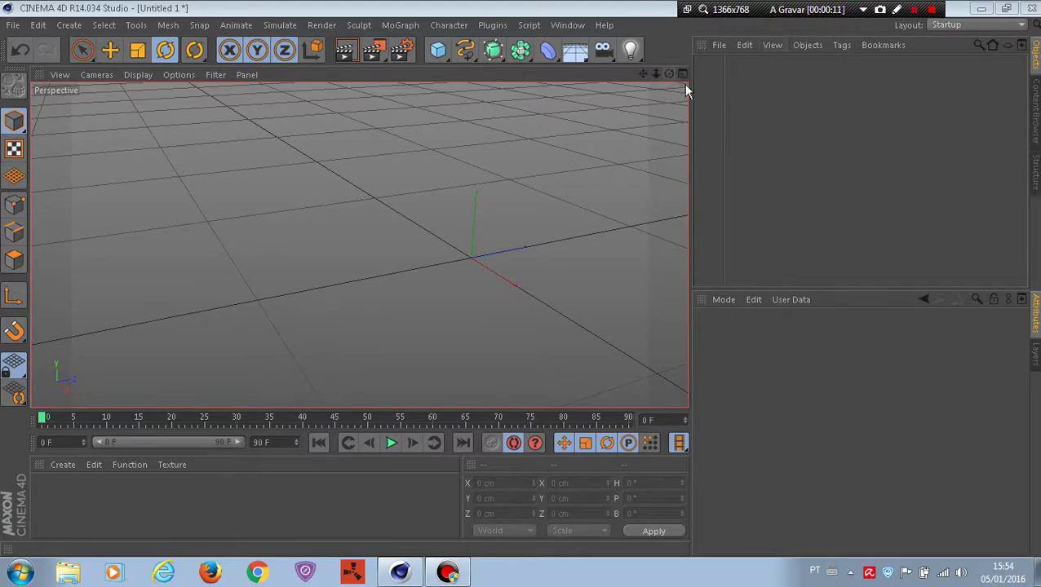
Create new empty scenes twice, ending on a fresh Untitled 3 document
mouse_move(669, 75)
left_mouse_down()
mouse_move(571, 106)
mouse_move(457, 163)
left_mouse_up()
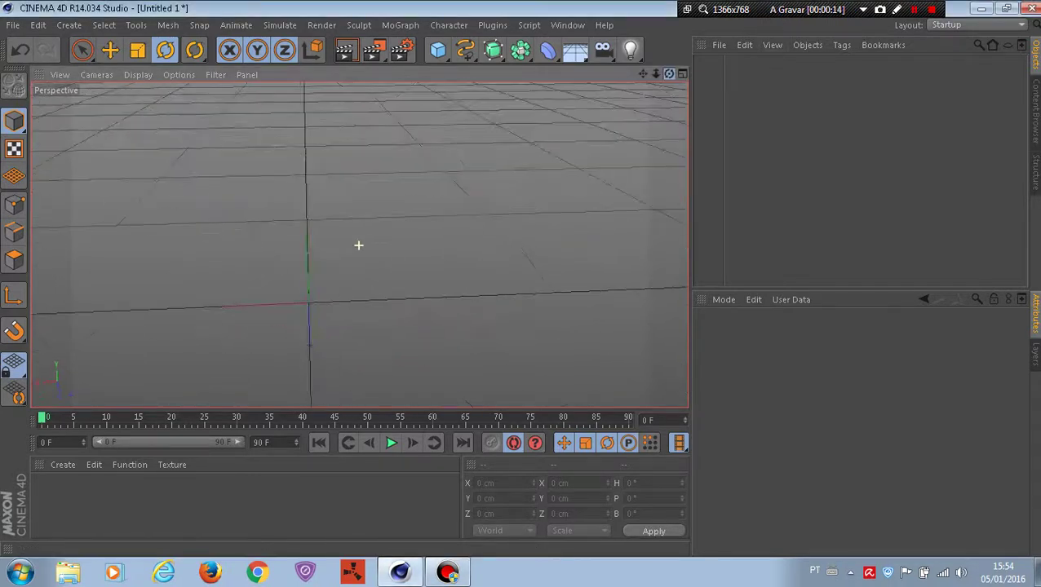
left_click(15, 26)
left_click(30, 45)
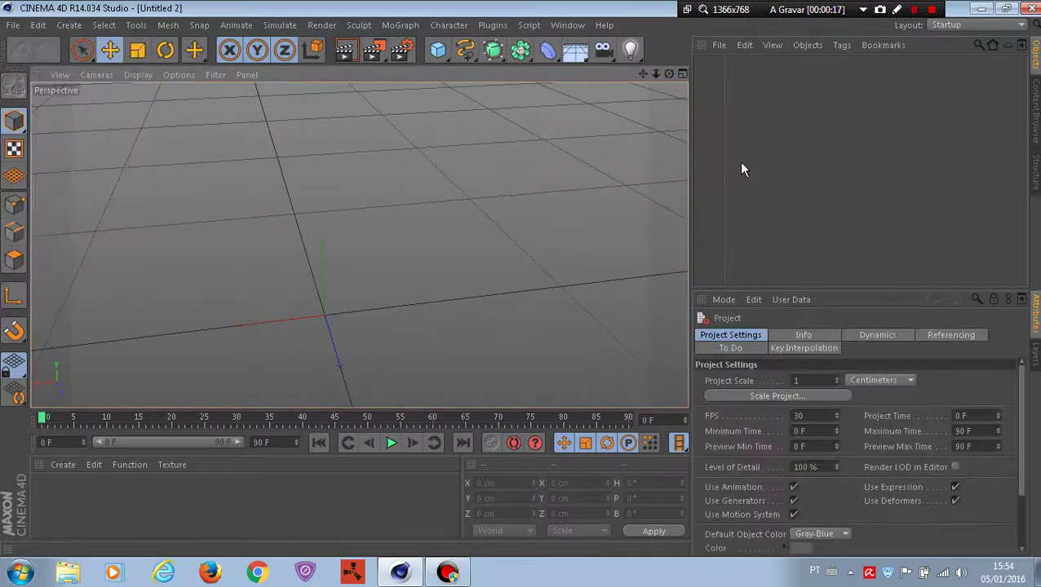
left_click_drag(669, 74, 620, 163)
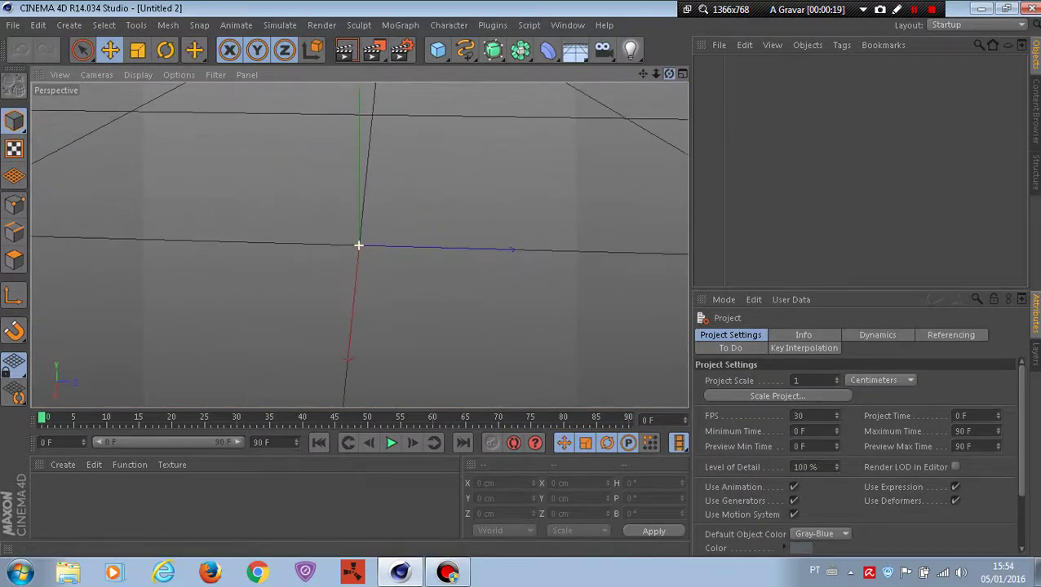
left_click_drag(358, 245, 358, 244)
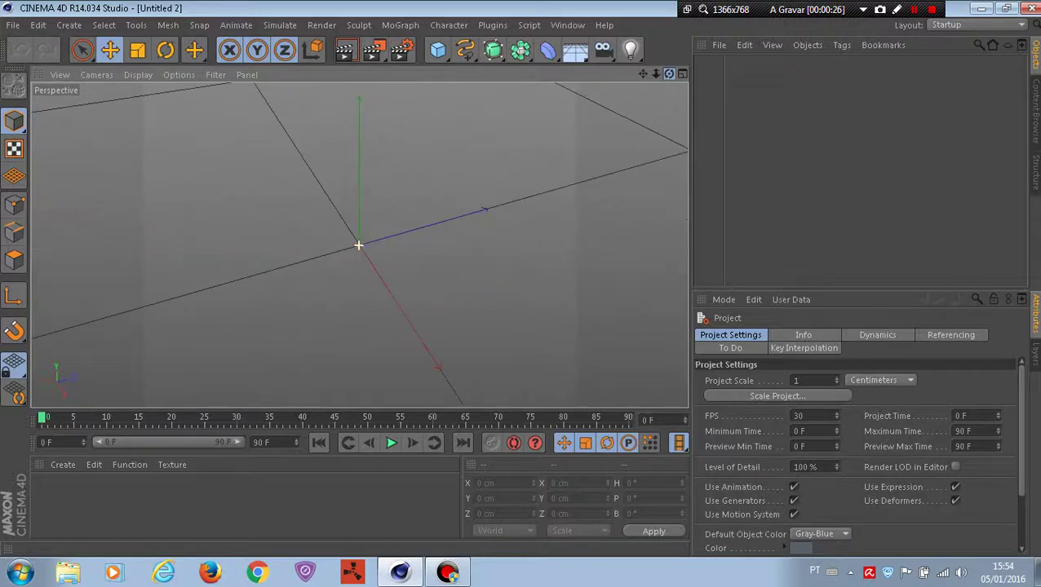
left_click(13, 25)
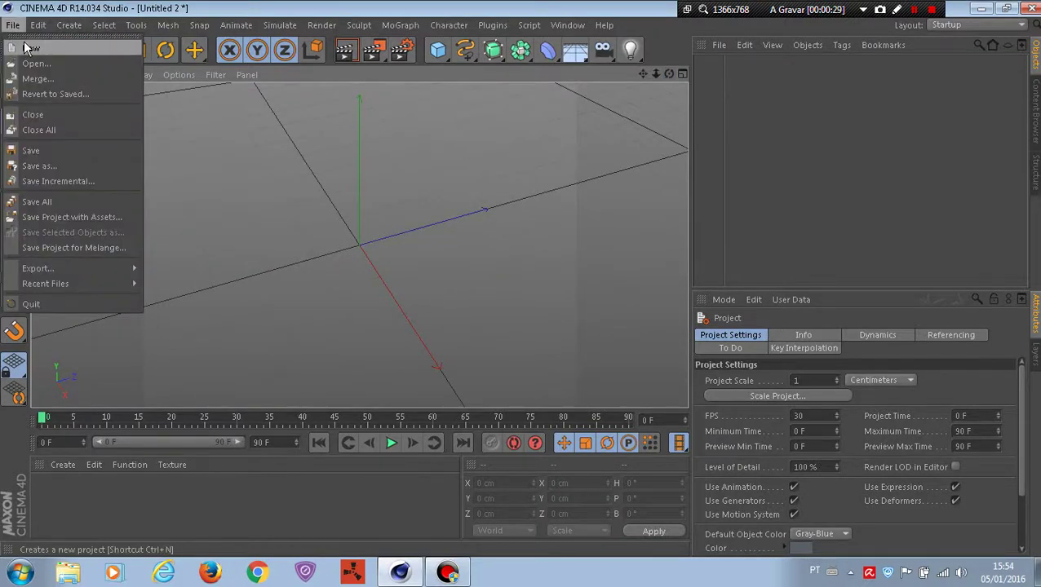
left_click(25, 47)
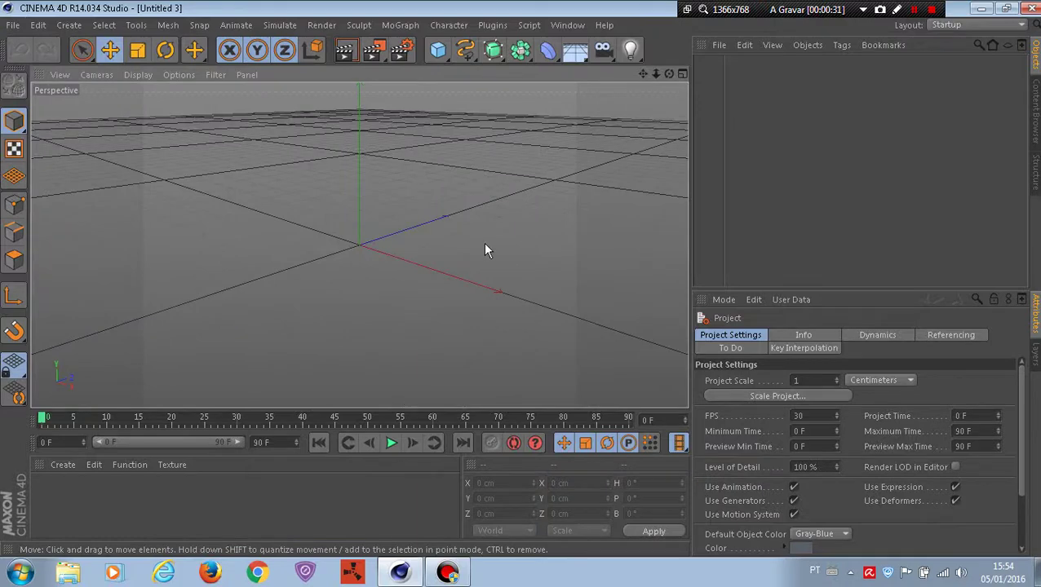
Apply the HDV/HDTV 720 29.97 output preset (1280×720) and set Frame Range to All Frames
left_click(406, 51)
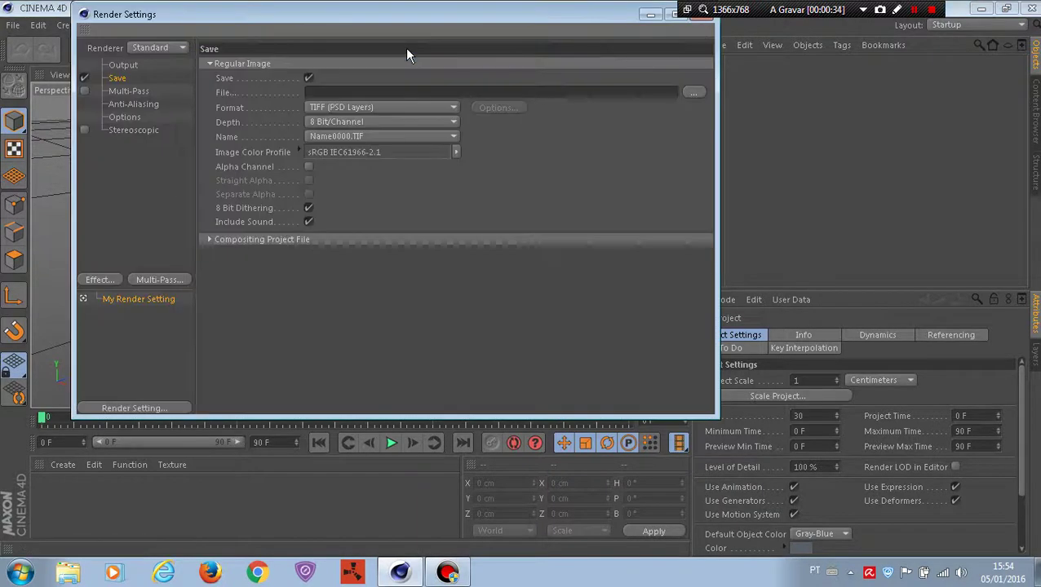
left_click(124, 65)
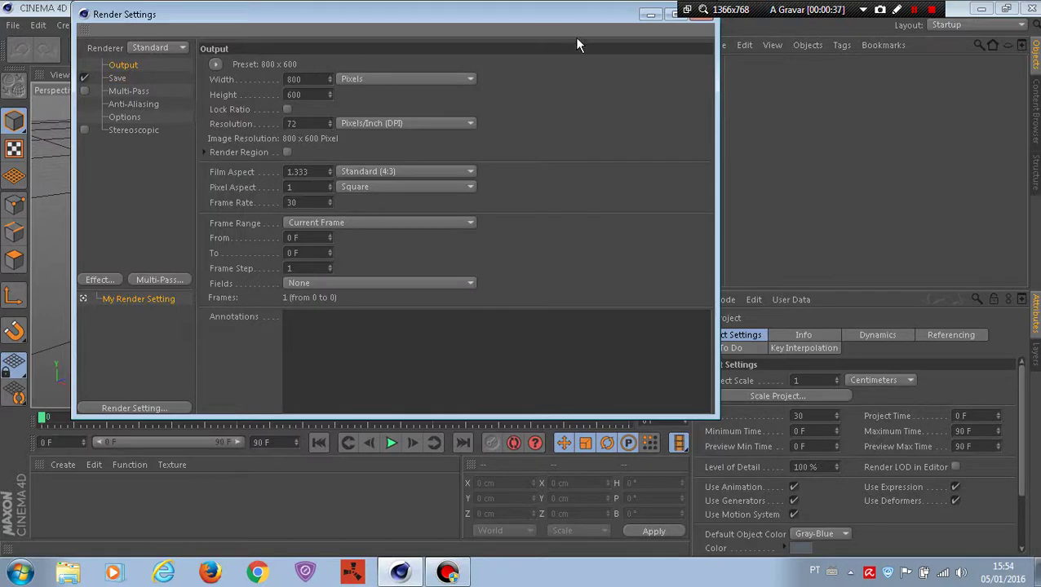
left_click(698, 15)
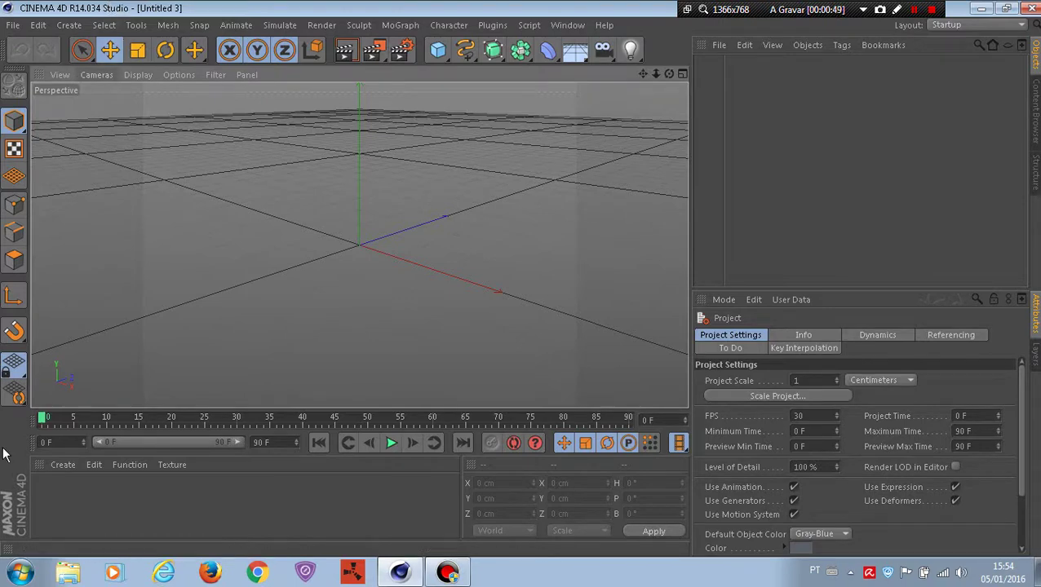
left_click(401, 51)
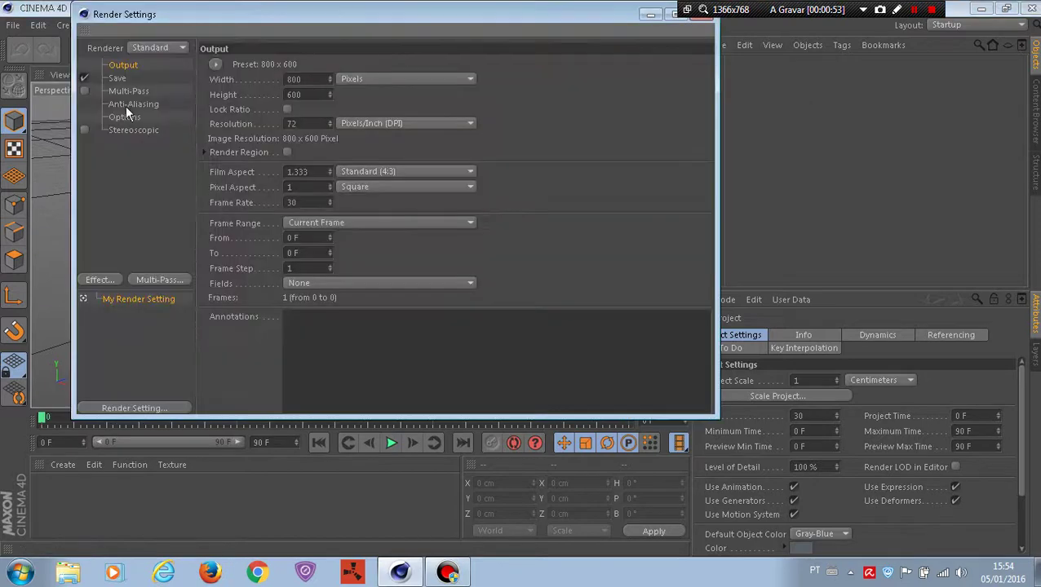
left_click(215, 64)
mouse_move(244, 111)
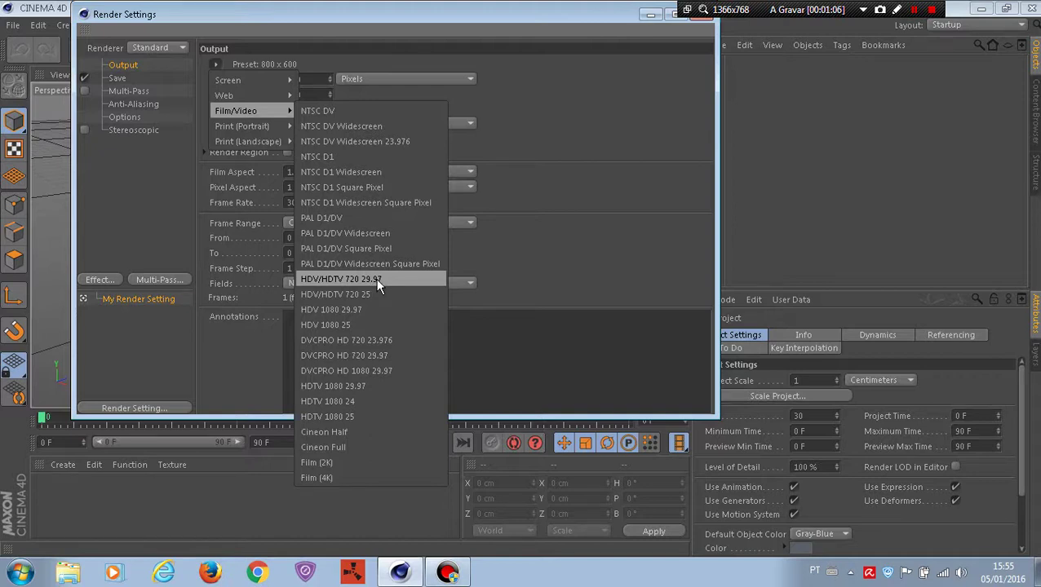
left_click(376, 278)
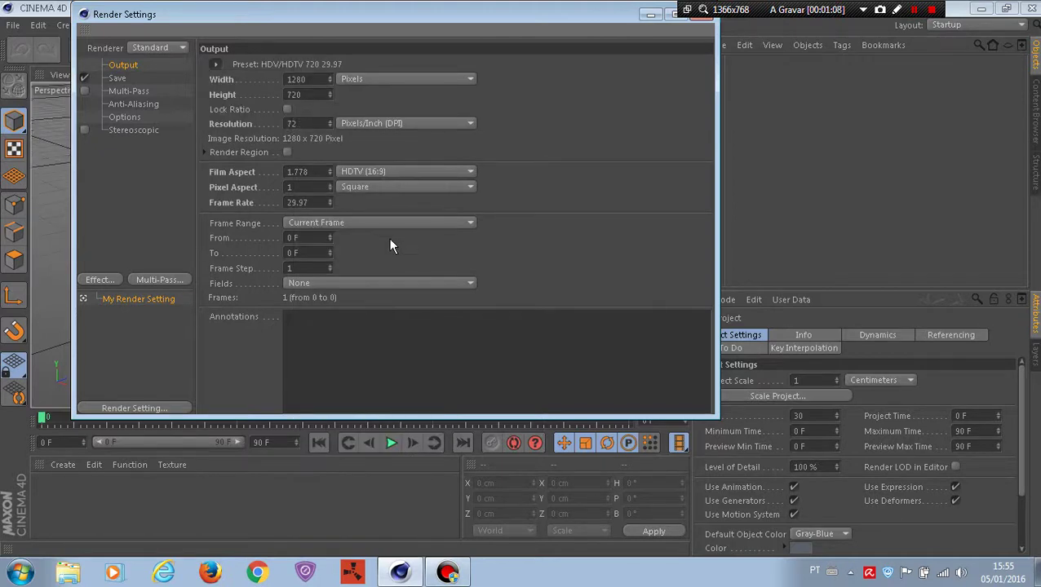
left_click(352, 223)
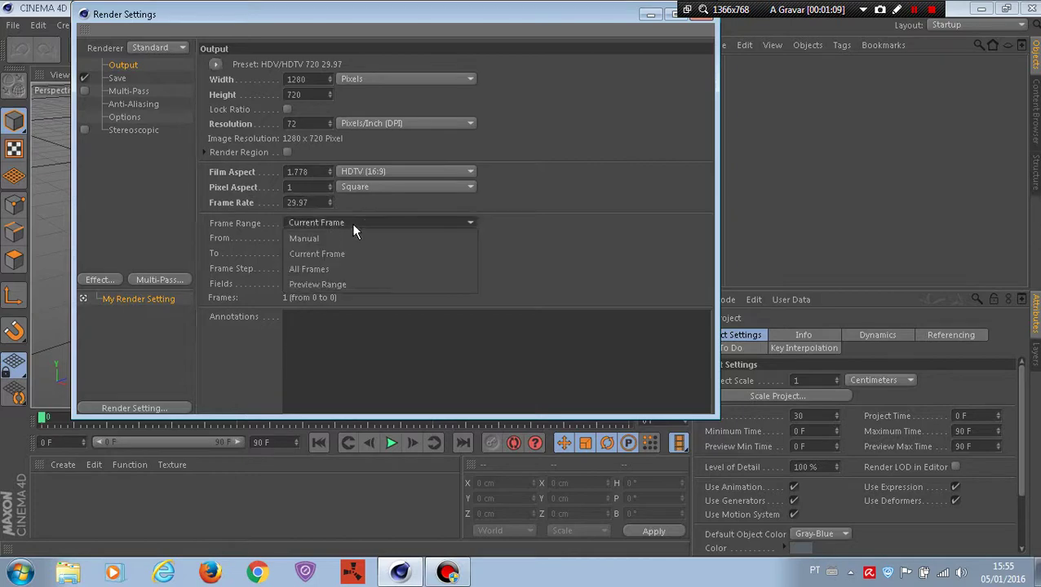
left_click(334, 269)
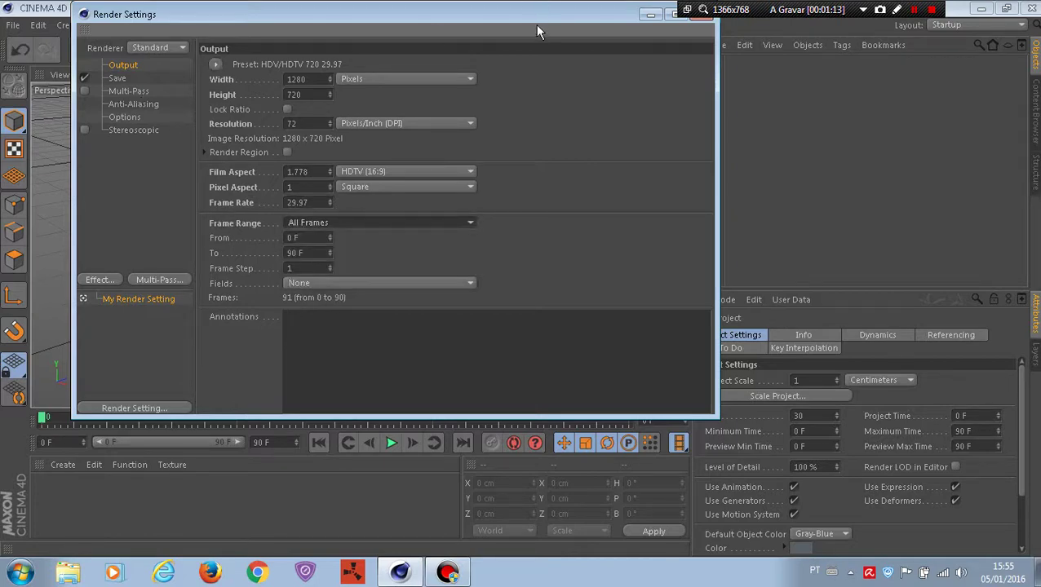
mouse_move(532, 20)
left_mouse_down()
mouse_move(489, 18)
mouse_move(490, 27)
left_mouse_up()
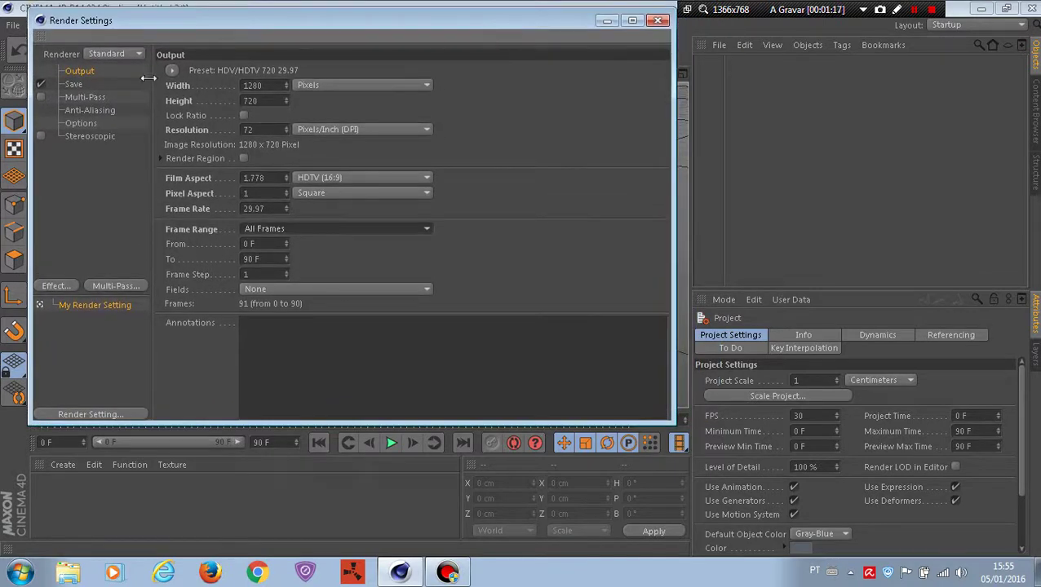
Save renders as an AVI Movie named 'tuto' in the Videos folder
left_click(76, 85)
left_click(319, 97)
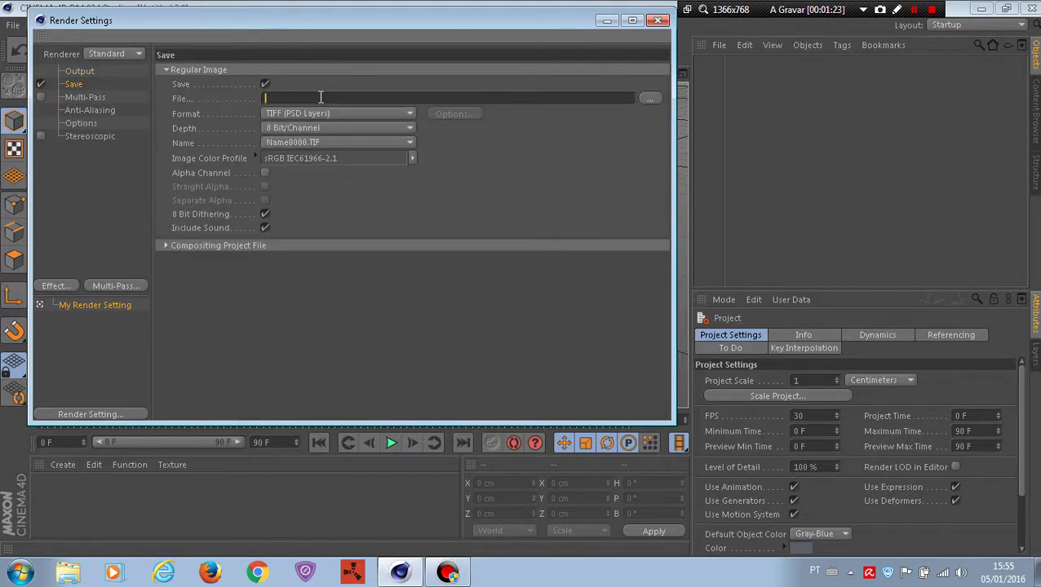
type("tu")
type("to")
left_click(328, 114)
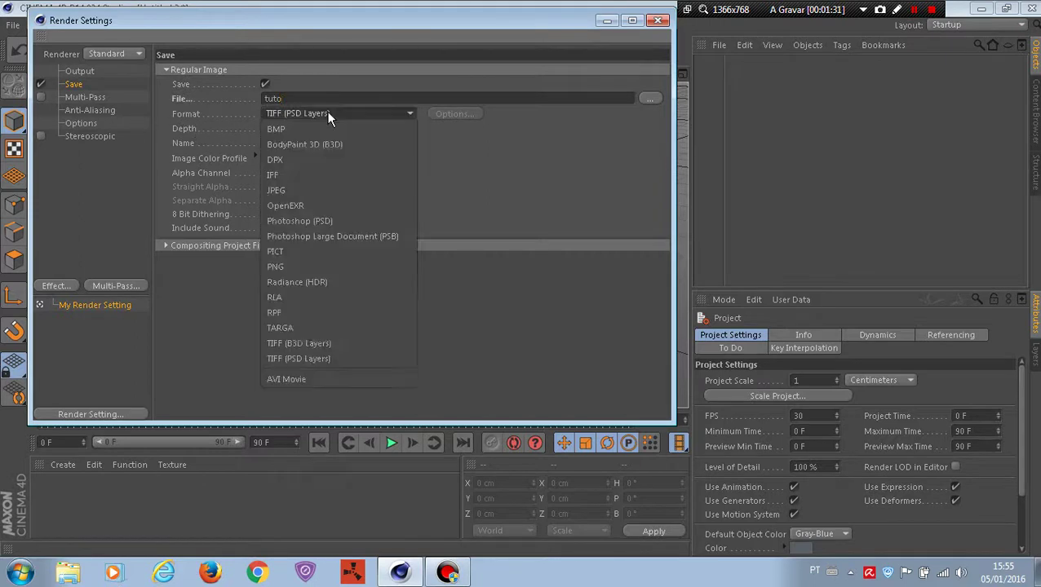
left_click(298, 379)
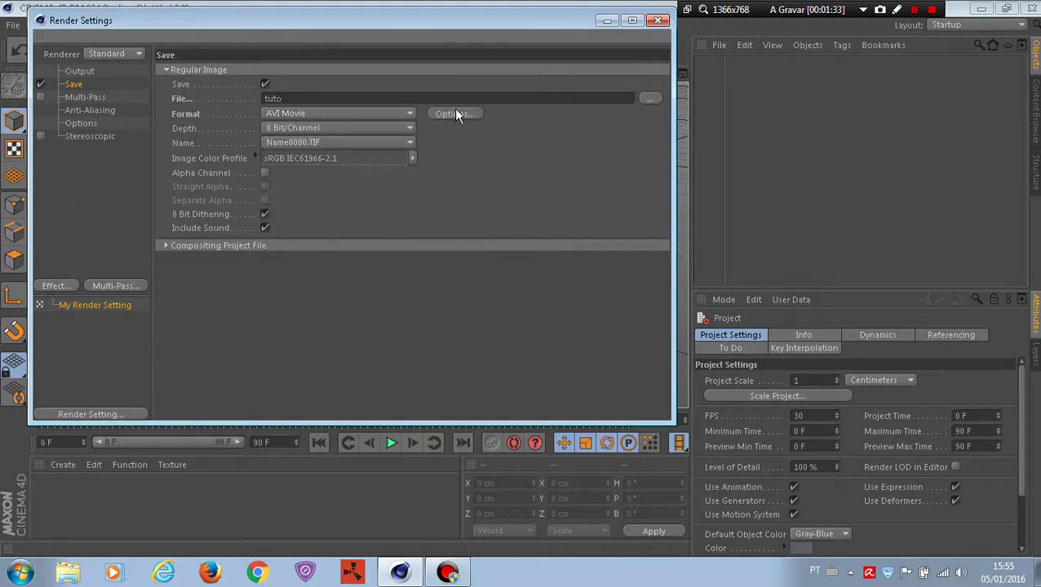
left_click(650, 98)
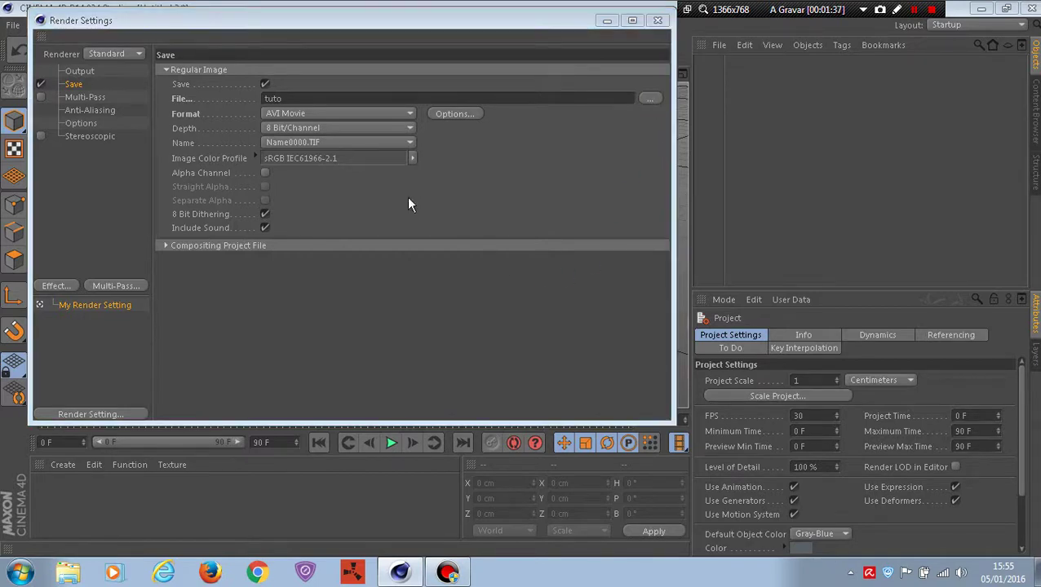
left_click(422, 369)
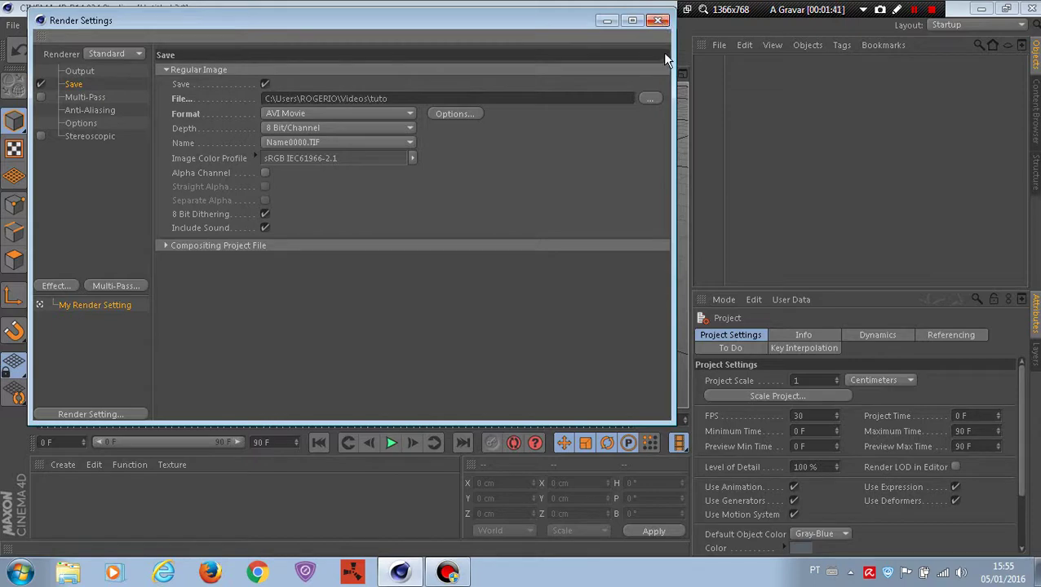
Add a MoGraph MoText object and set its alignment to Middle
left_click(658, 21)
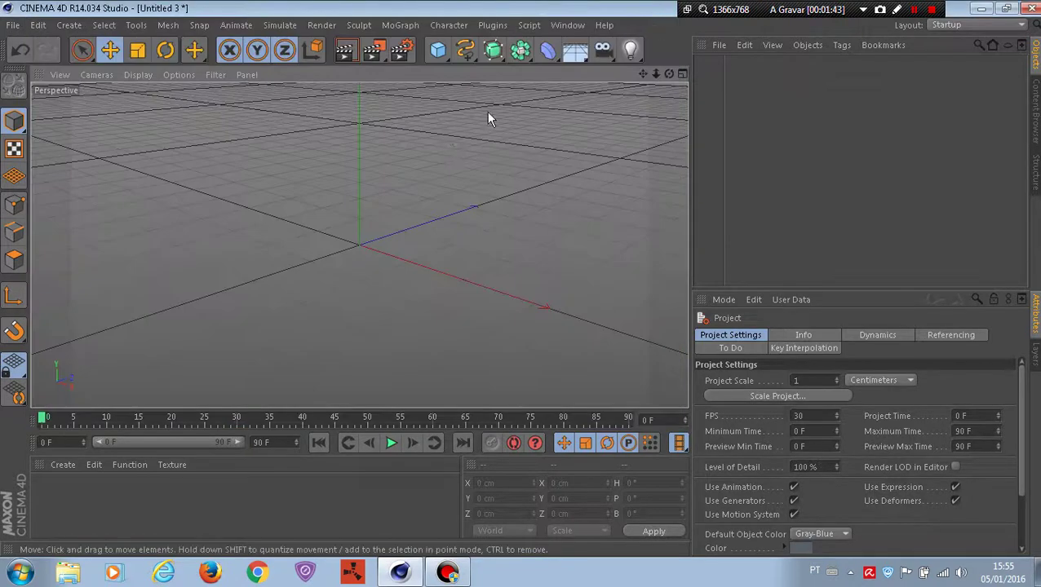
left_click_drag(669, 73, 359, 244)
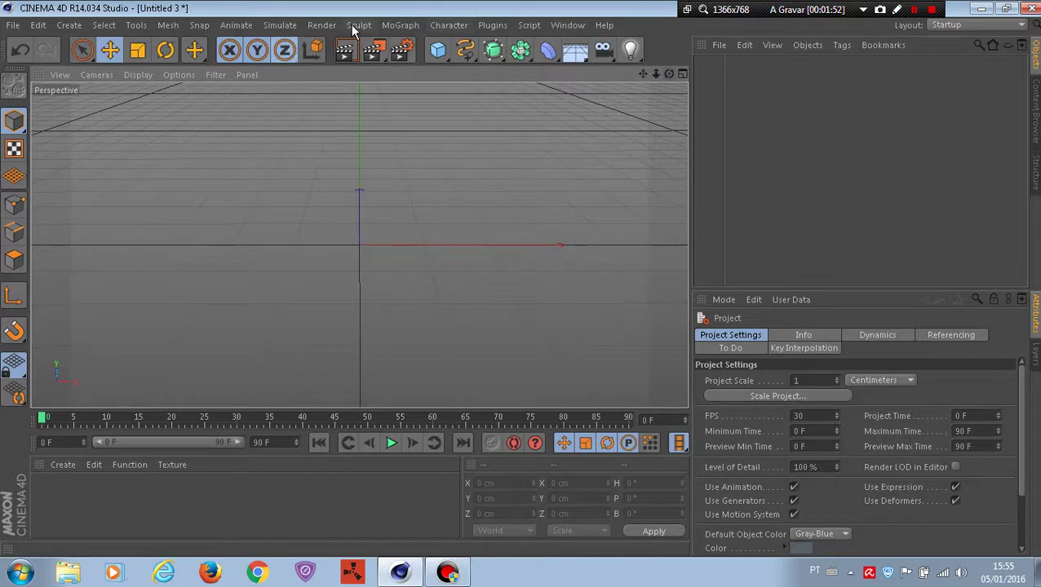
left_click(404, 25)
left_click(434, 201)
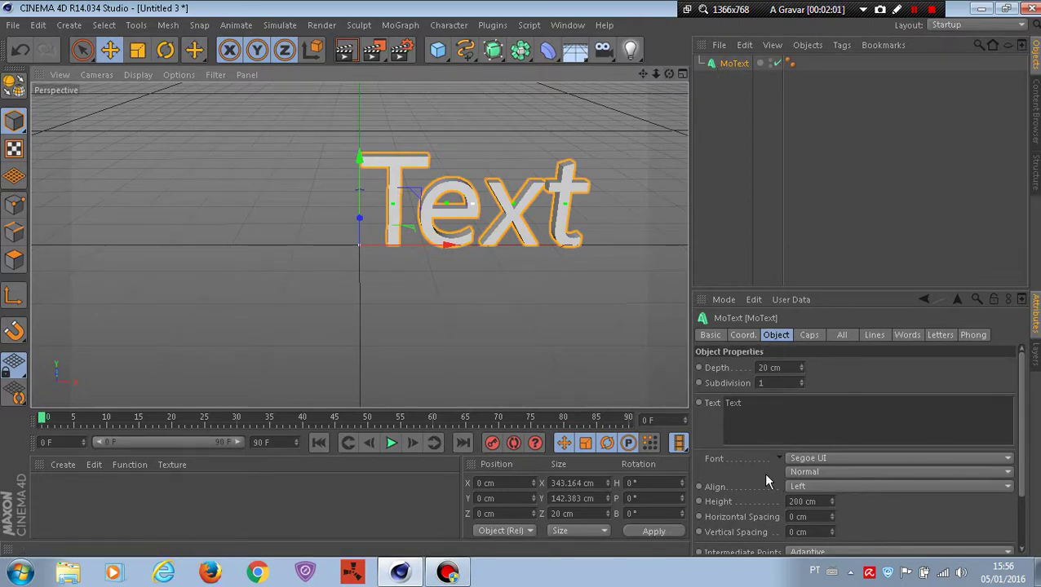
left_click(848, 491)
left_click(850, 510)
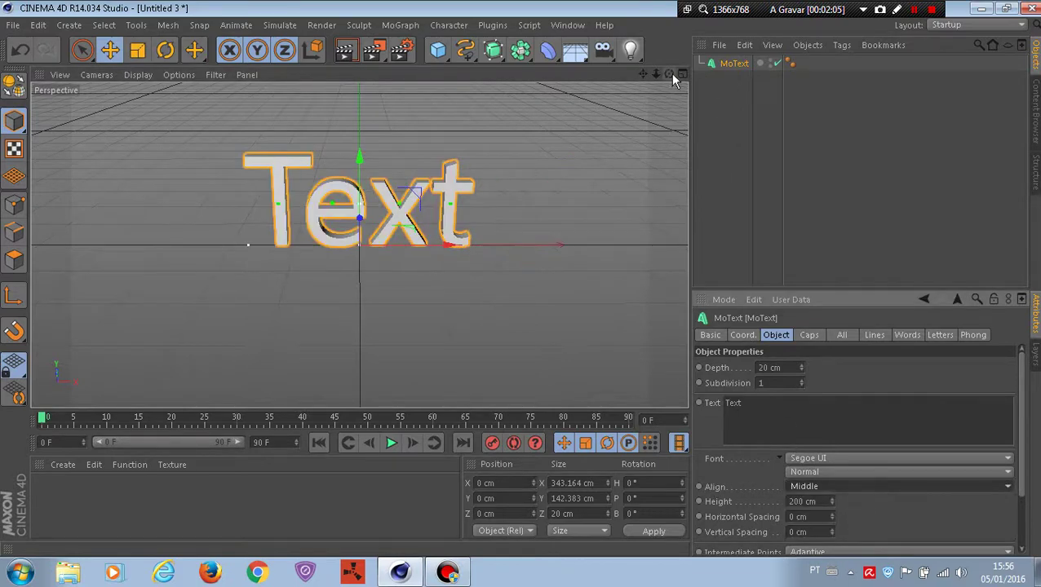
Replace the MoText's default text with TUTO
left_click_drag(669, 74, 679, 88)
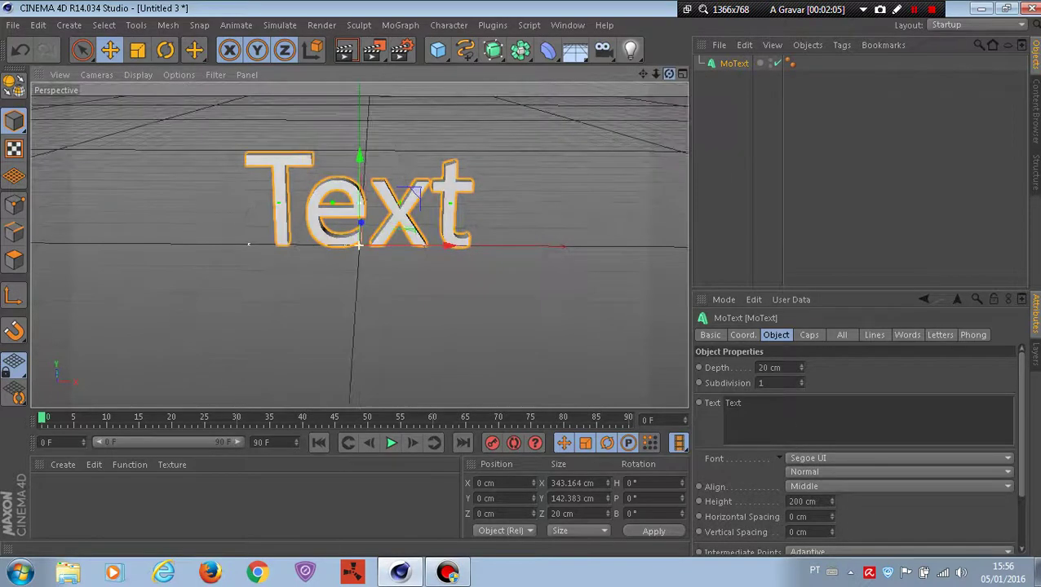
left_click(778, 402)
key("BackSpace")
key("BackSpace")
key("BackSpace")
key("BackSpace")
type("tu")
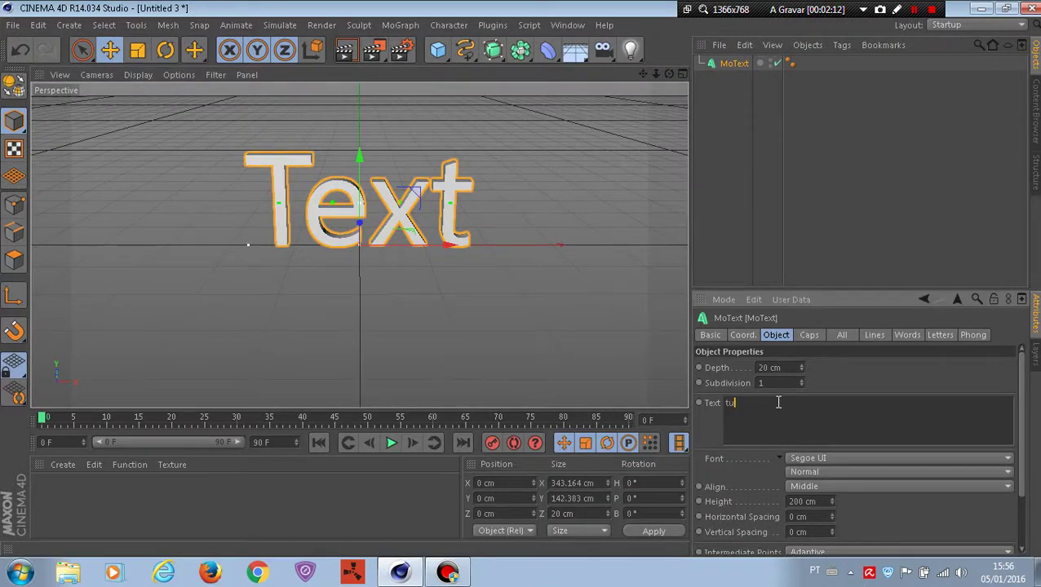
key("BackSpace")
type("UTO")
left_click(903, 374)
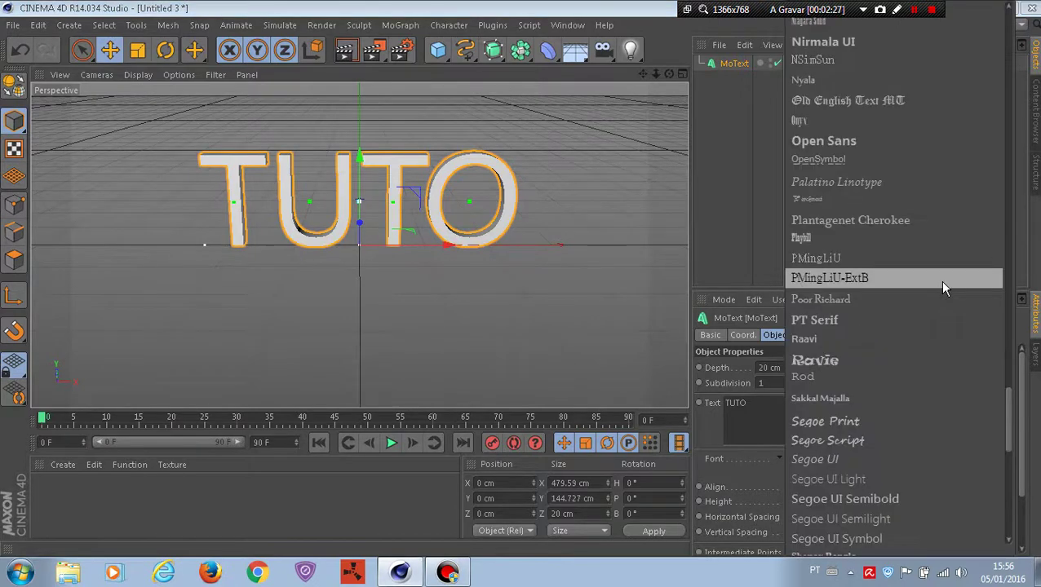
Choose Impact from the font list for the TUTO MoText
scroll(943, 285, "up", 4)
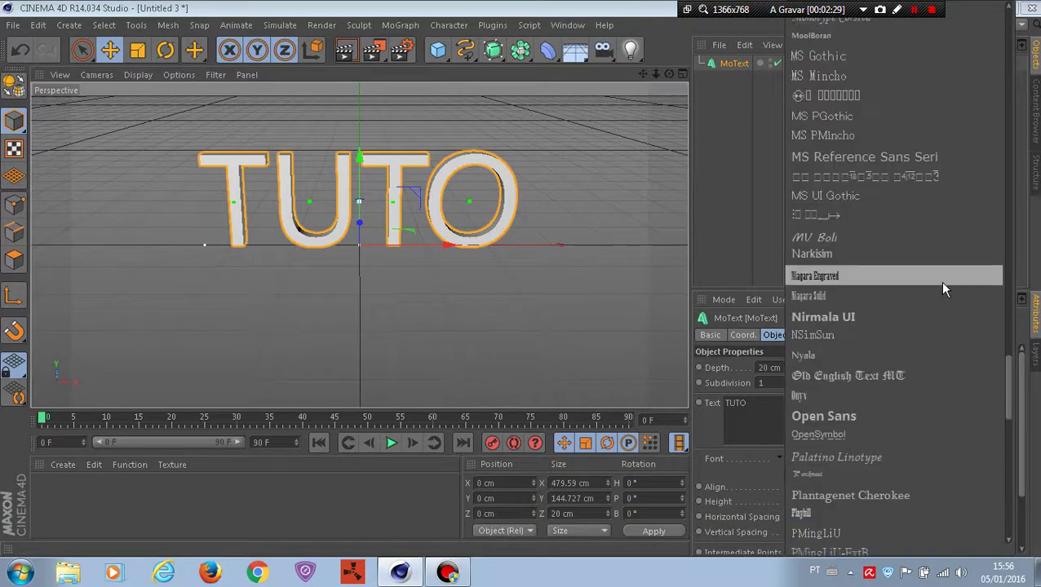
scroll(943, 286, "up", 4)
scroll(942, 285, "up", 4)
scroll(943, 286, "up", 4)
scroll(943, 287, "down", 5)
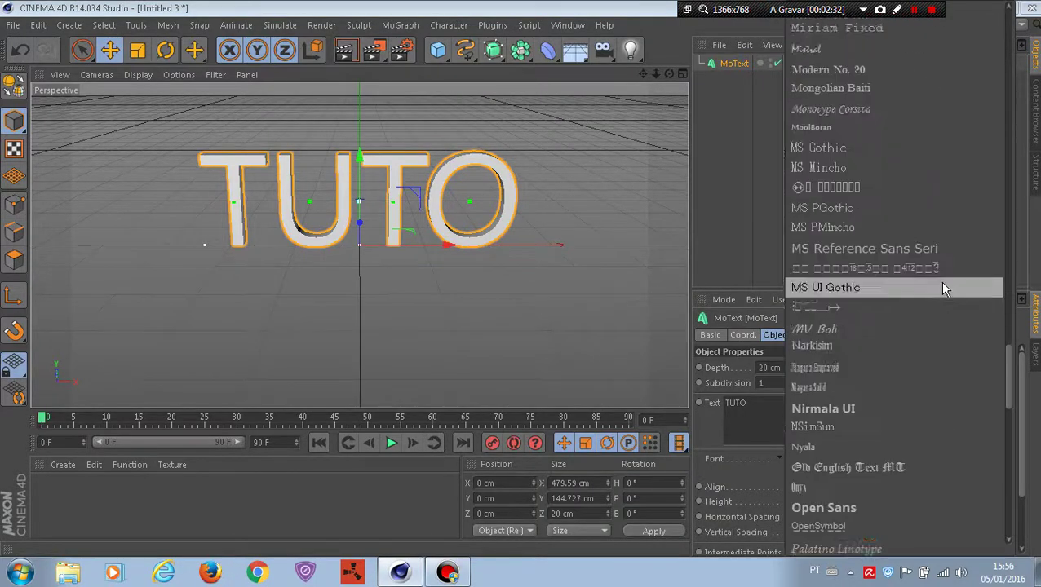
scroll(943, 288, "down", 4)
scroll(943, 287, "down", 3)
scroll(943, 287, "up", 3)
scroll(942, 285, "up", 5)
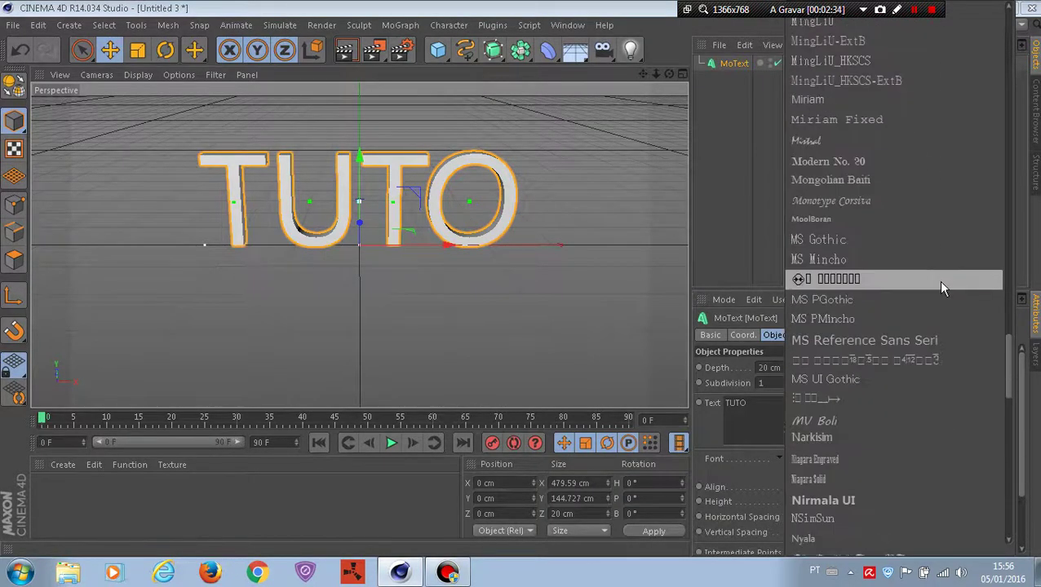
scroll(942, 286, "up", 3)
scroll(942, 286, "up", 4)
scroll(941, 286, "up", 3)
scroll(942, 288, "up", 2)
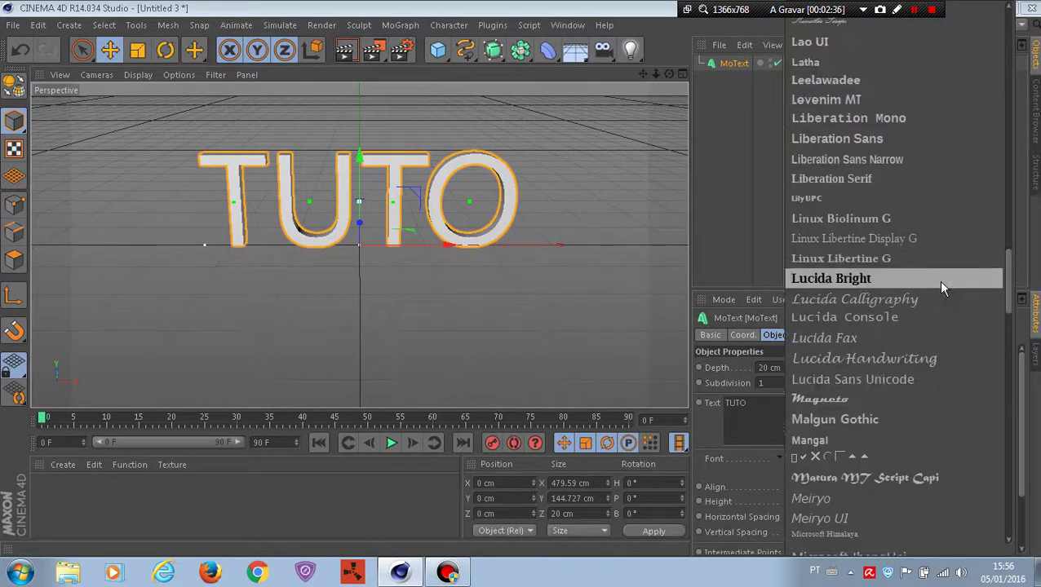
scroll(942, 288, "up", 5)
scroll(942, 287, "up", 2)
left_click(881, 209)
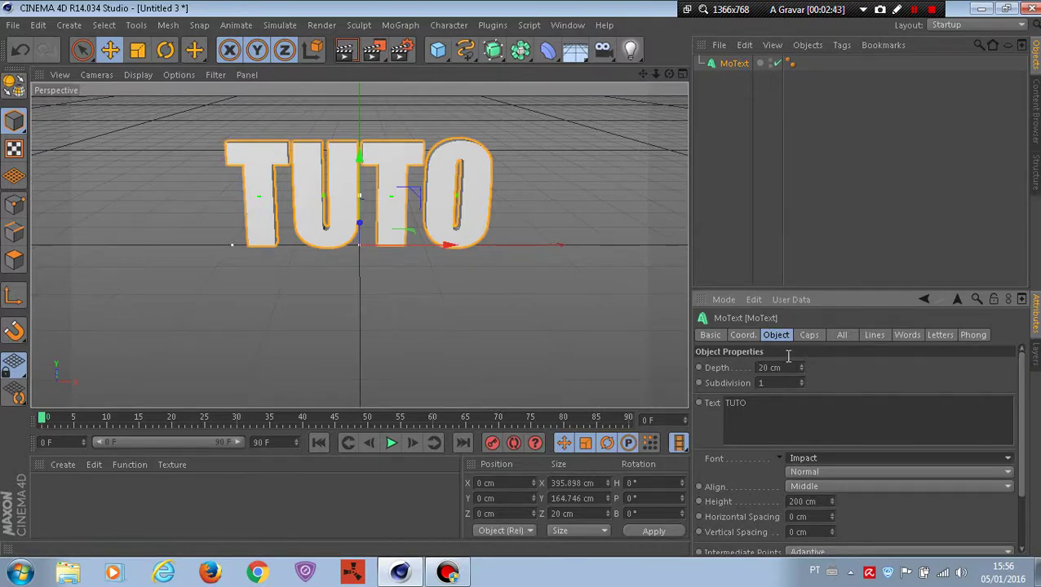
Set the TUTO MoText depth to 100 cm with 50 subdivisions
left_click(762, 365)
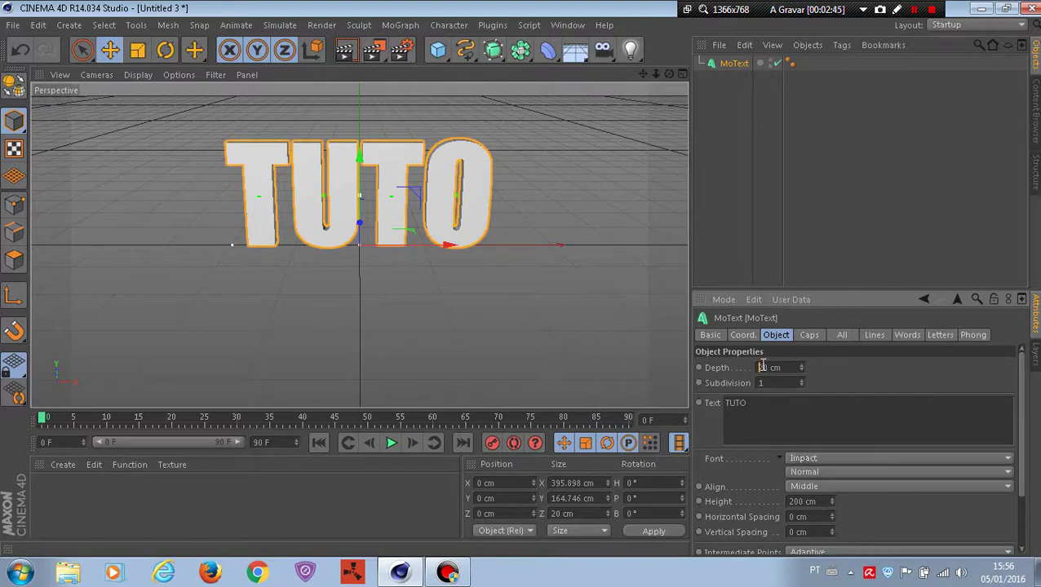
type("100")
key("Tab")
type("50")
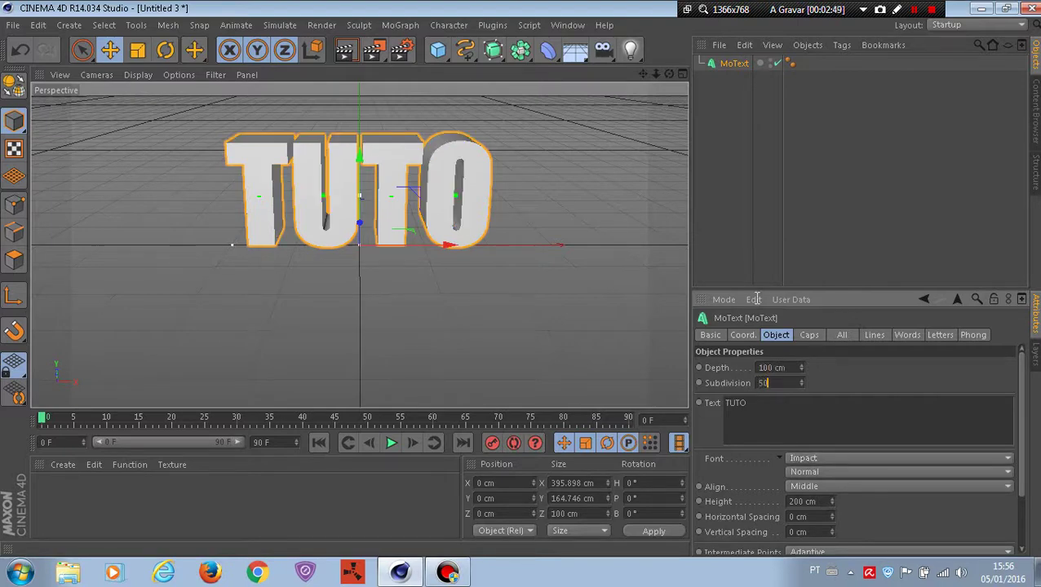
key("Return")
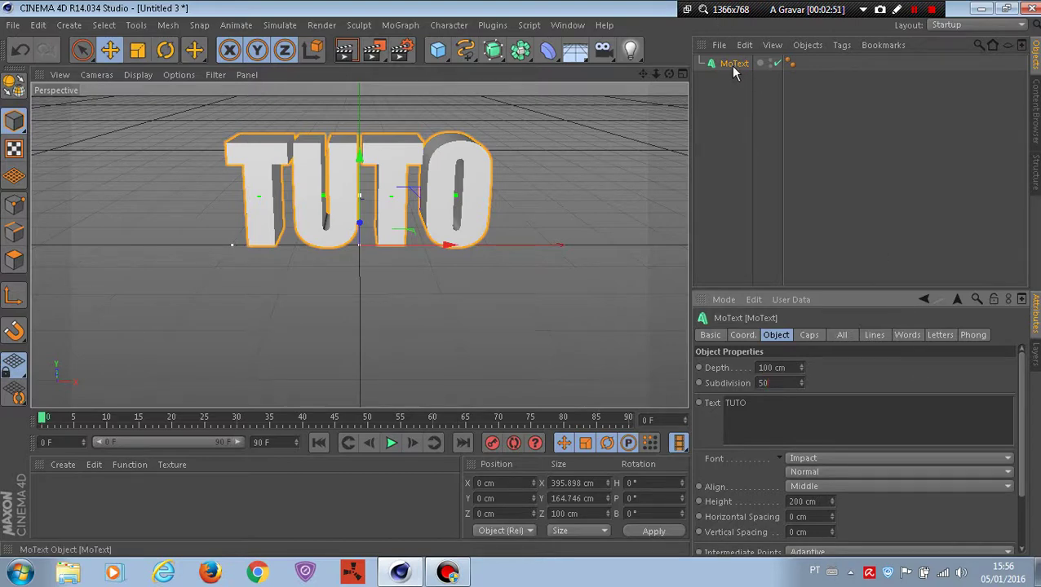
Duplicate the MoText and group both copies under a Null, then select MoText.1
left_click(733, 65)
key("ctrl+c")
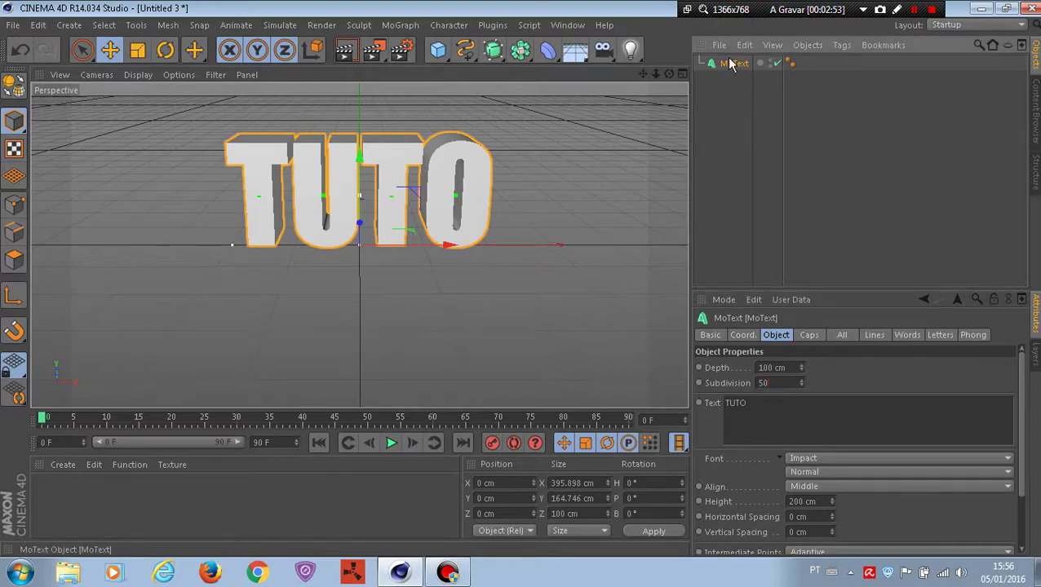
key("ctrl+v")
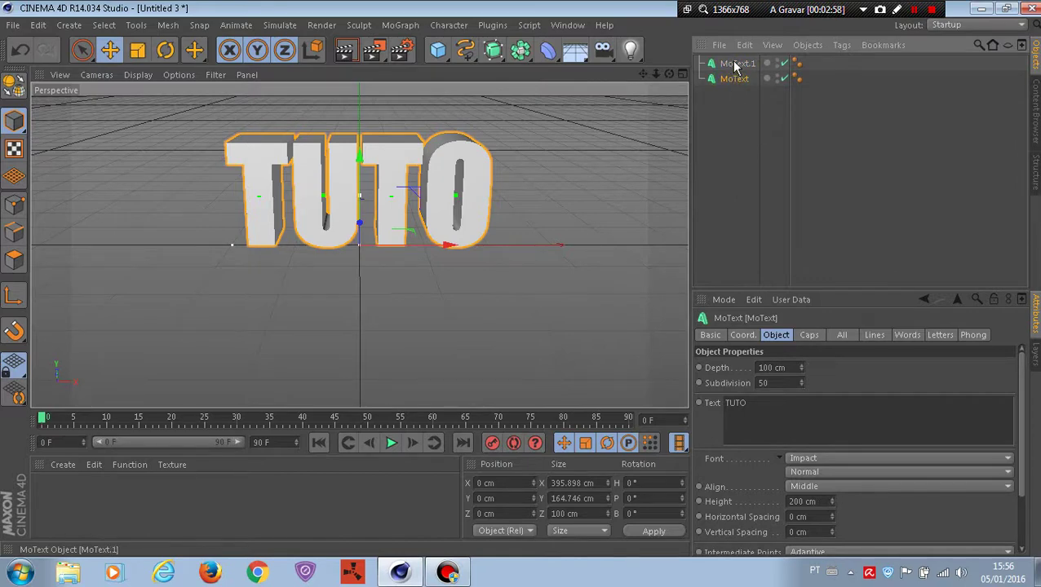
left_click(735, 65, "ctrl")
right_click(735, 65)
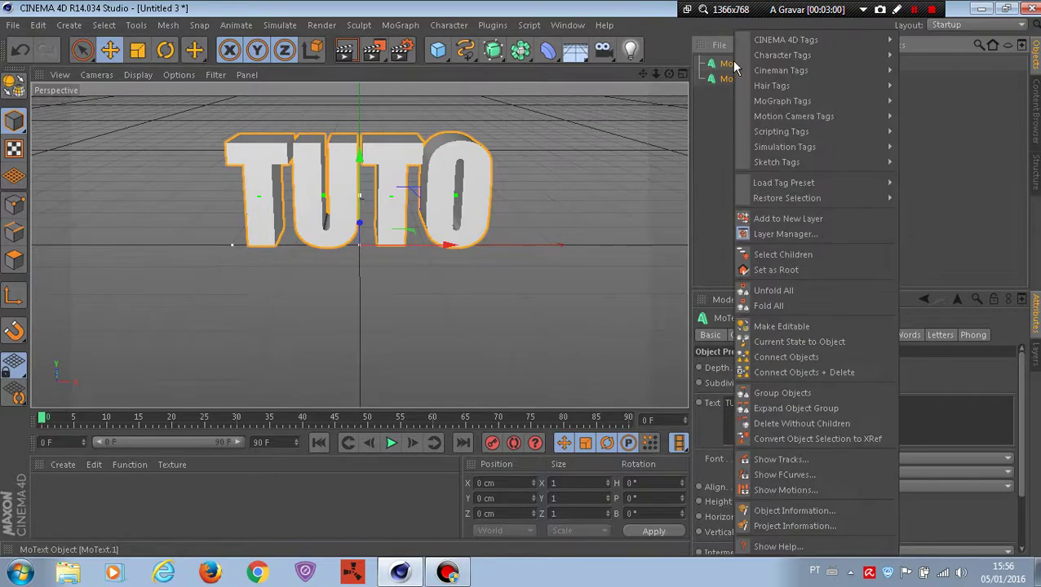
left_click(818, 390)
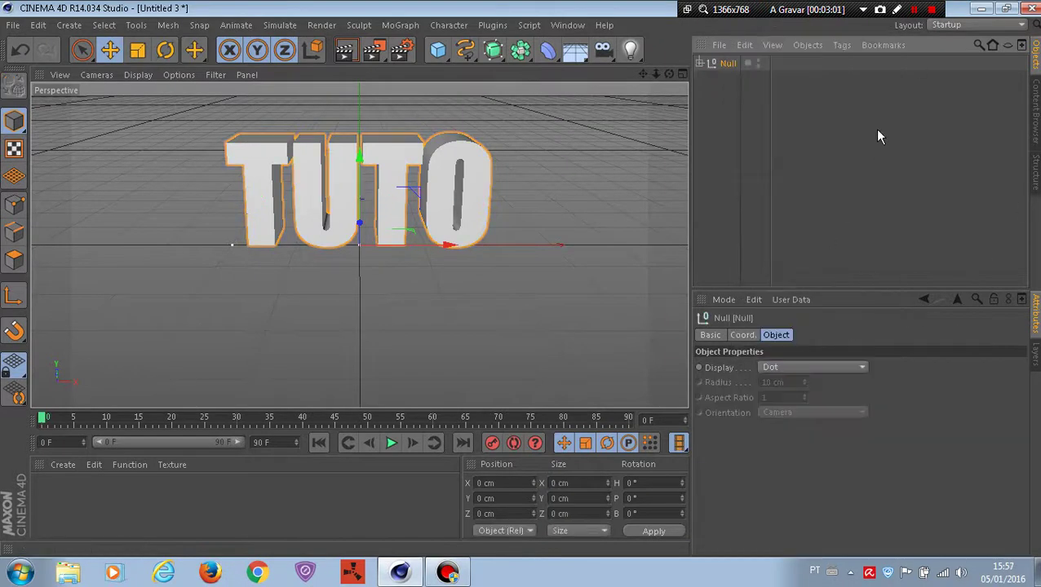
left_click(699, 63)
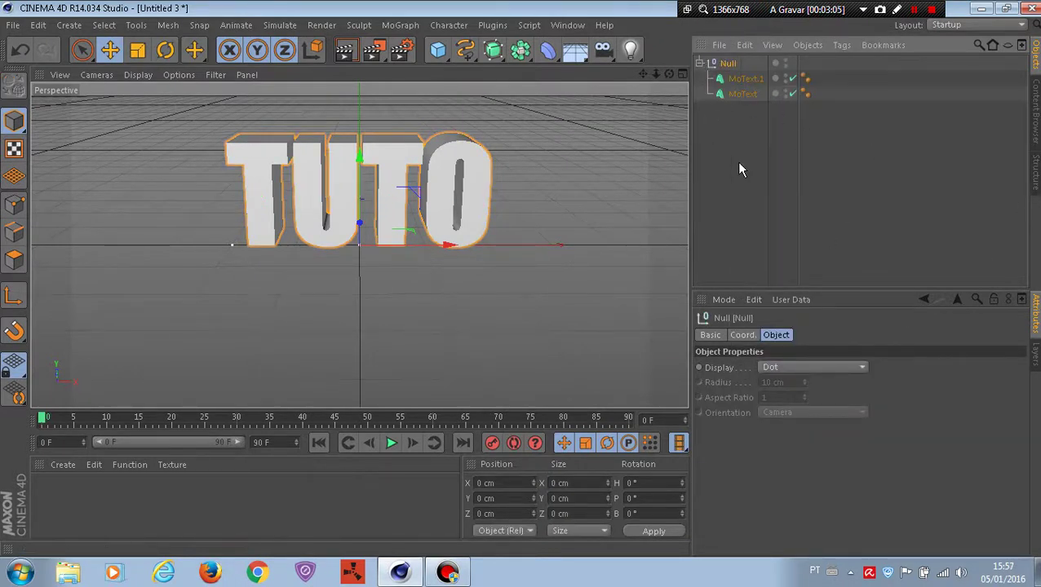
left_click(744, 80)
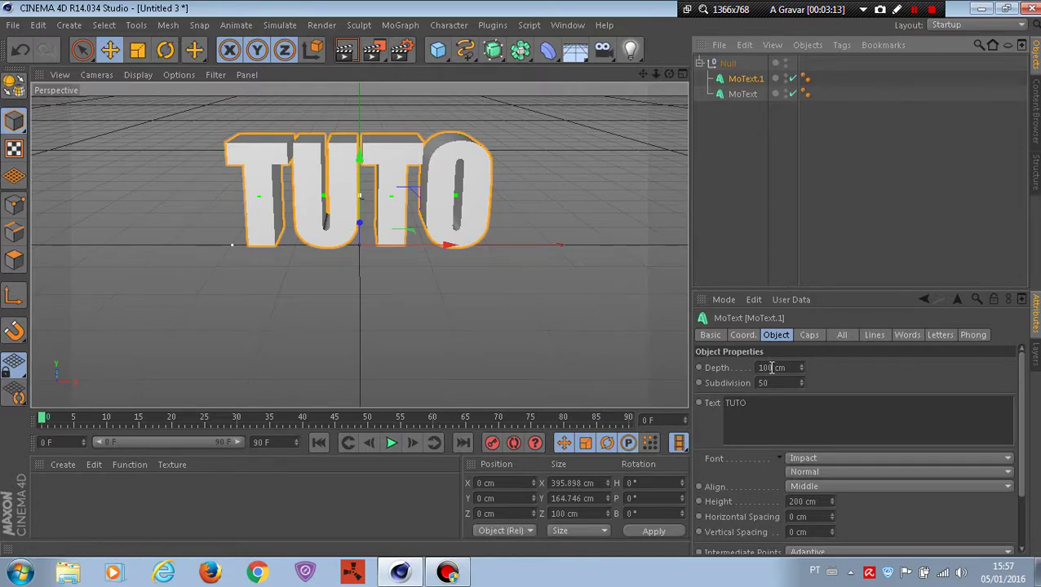
Set MoText.1's depth to 50 cm with 25 subdivisions
left_click(770, 368)
type("50")
key("Tab")
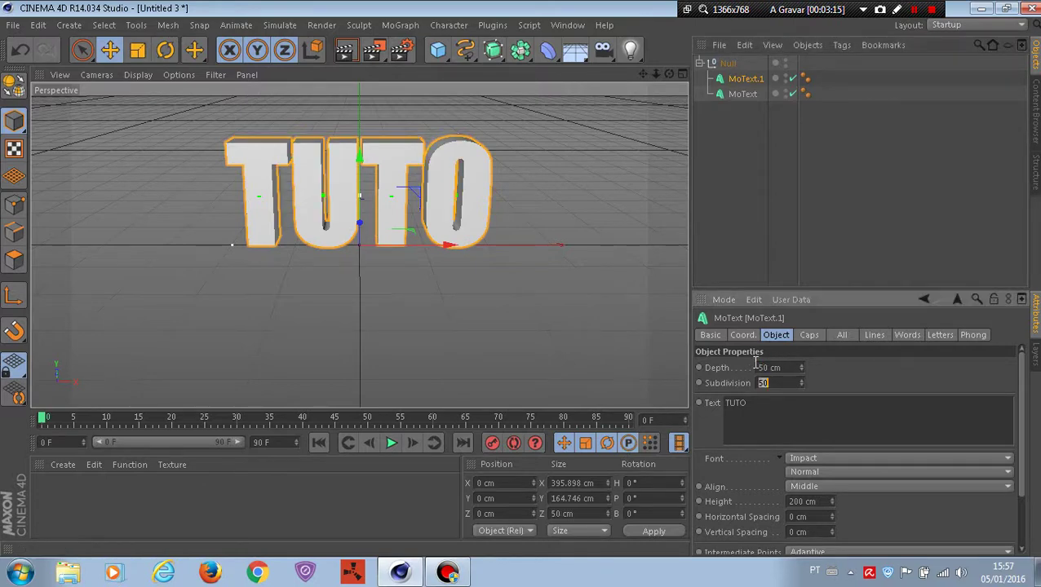
type("25")
key("Return")
Set both the start and end caps of MoText.1 to Fillet Cap
left_click(808, 336)
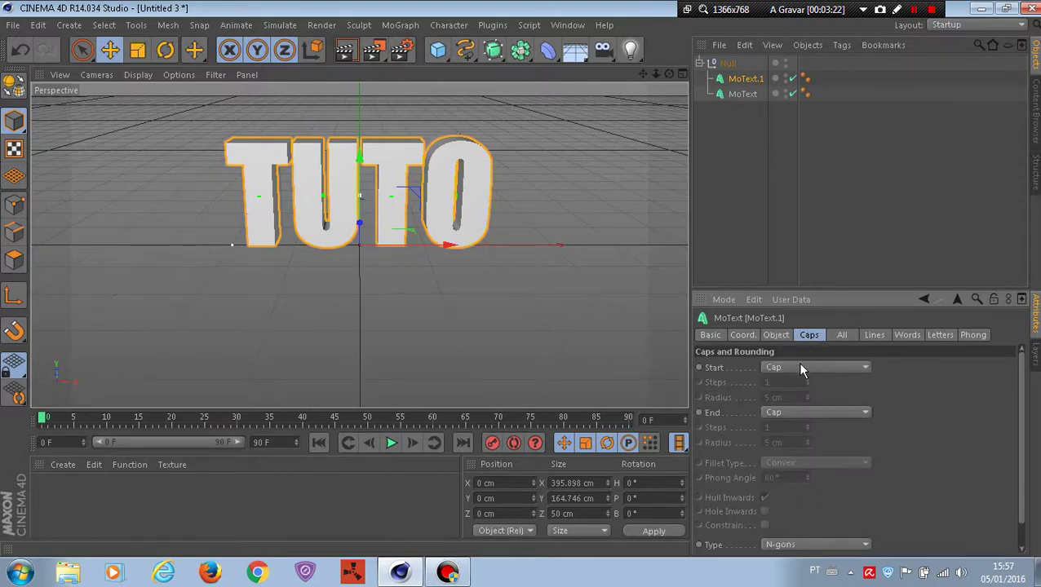
left_click(797, 366)
left_click(806, 421)
left_click(805, 412)
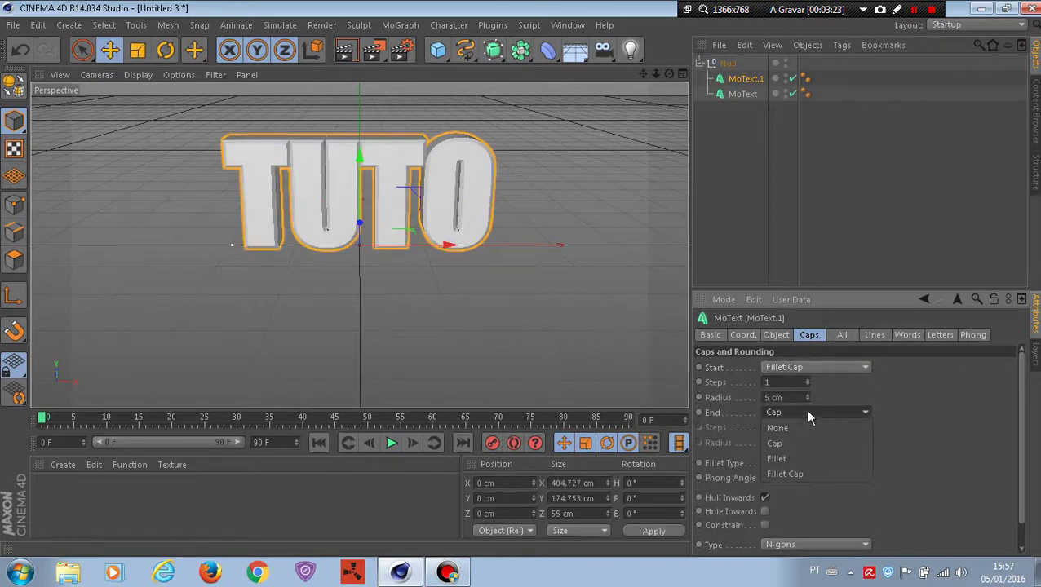
left_click(812, 474)
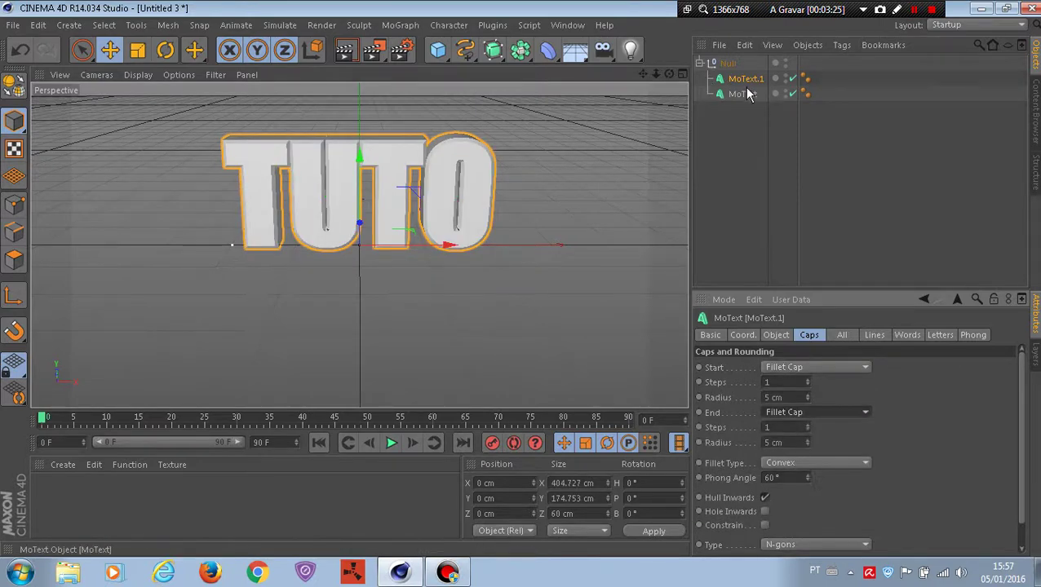
Move MoText.1 back to about 33.927 cm along Z
mouse_move(669, 74)
left_mouse_down()
mouse_move(634, 74)
mouse_move(662, 76)
left_mouse_up()
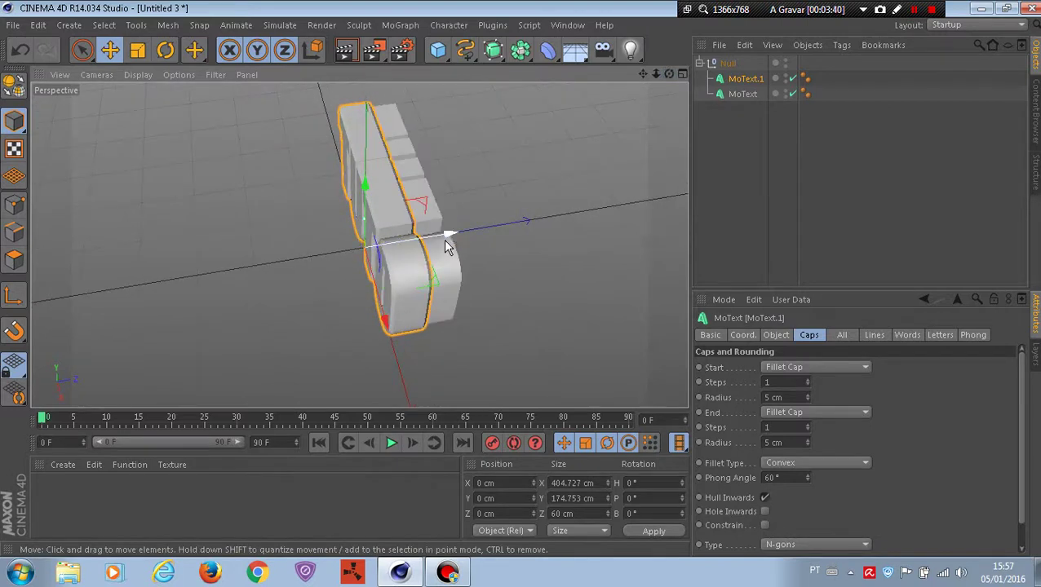
left_click_drag(445, 235, 461, 232)
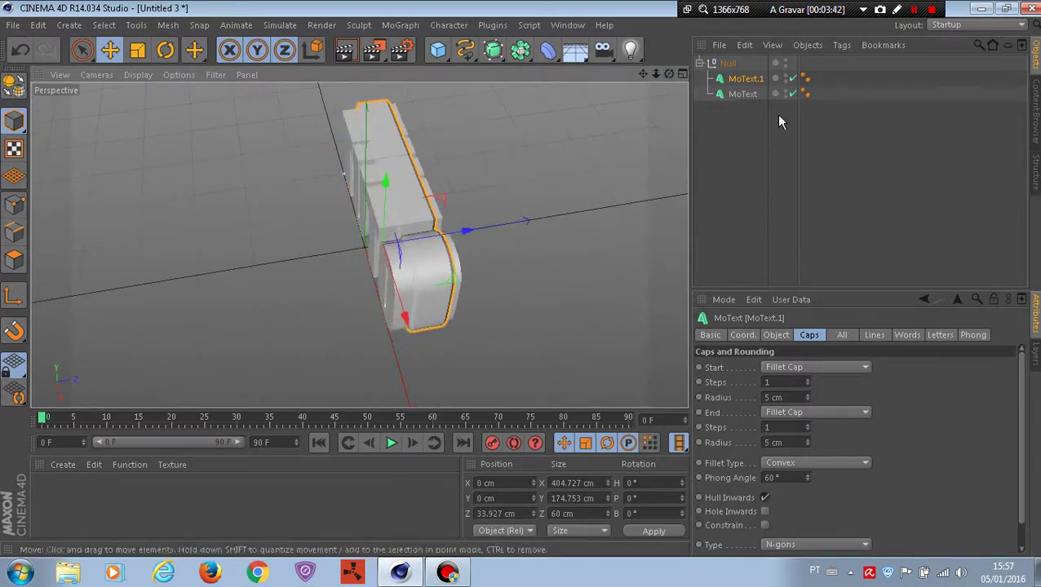
mouse_move(667, 72)
left_mouse_down()
mouse_move(639, 80)
mouse_move(681, 76)
mouse_move(602, 118)
left_mouse_up()
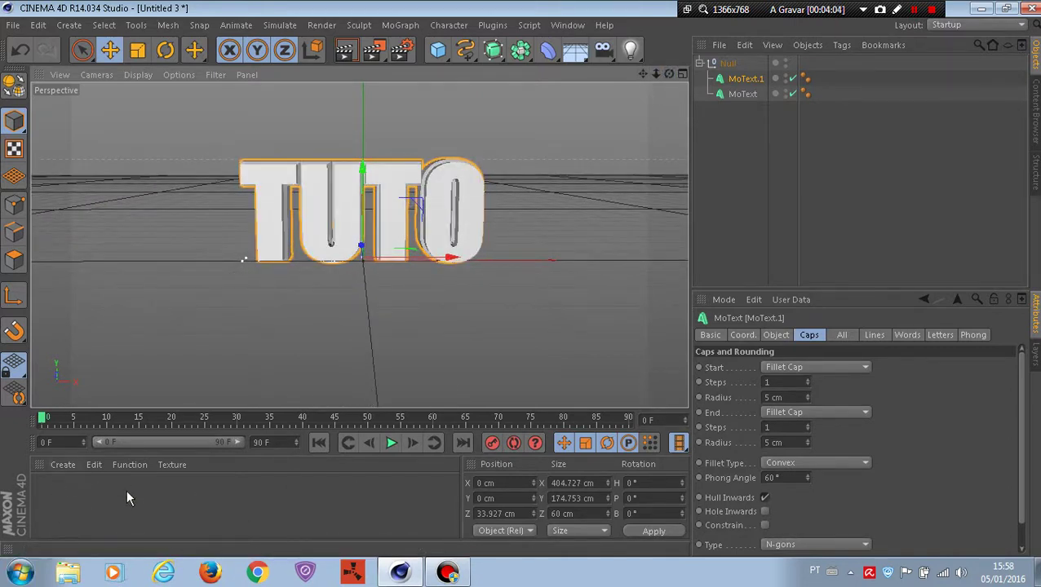
Create a material named Mat and set its colour to red (R 241, G 0, B 0)
double_click(65, 499)
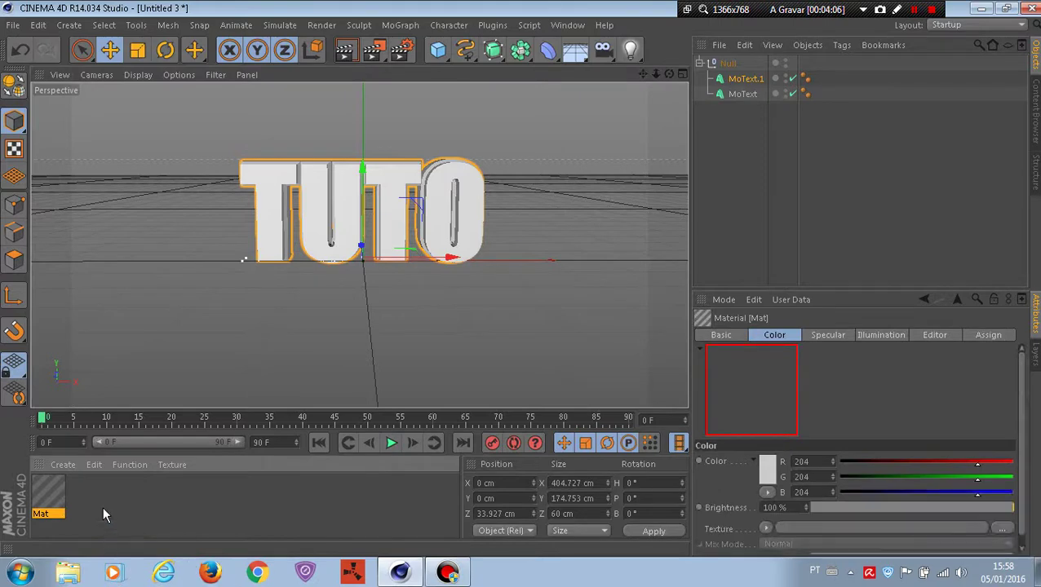
left_click(104, 501)
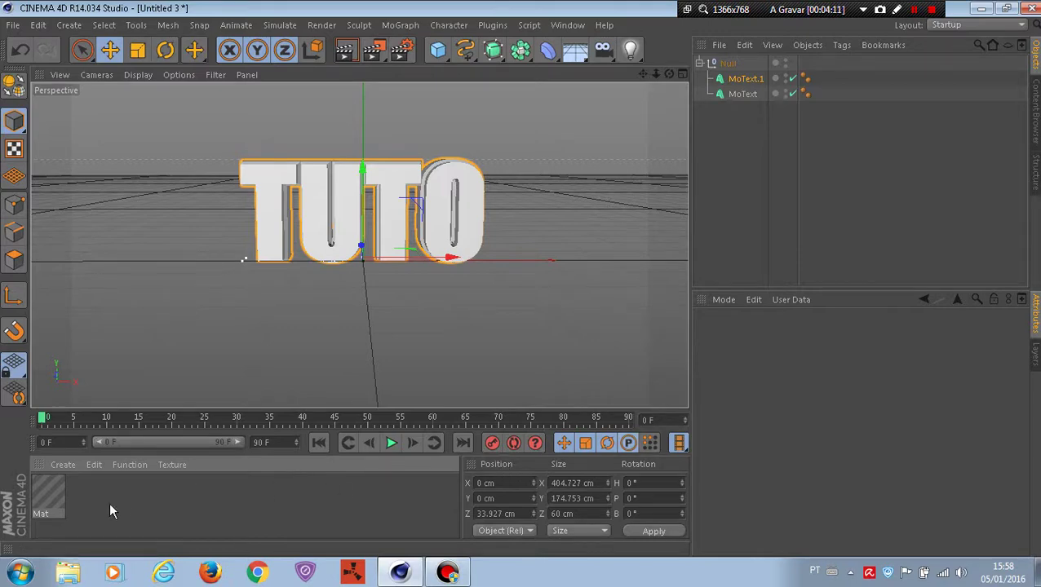
double_click(46, 510)
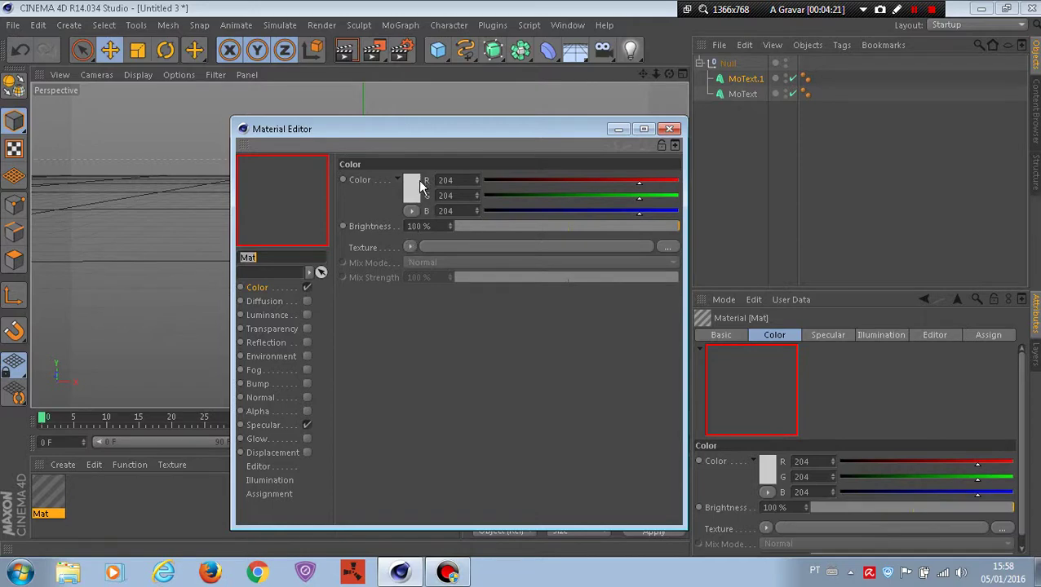
left_click_drag(576, 144, 651, 104)
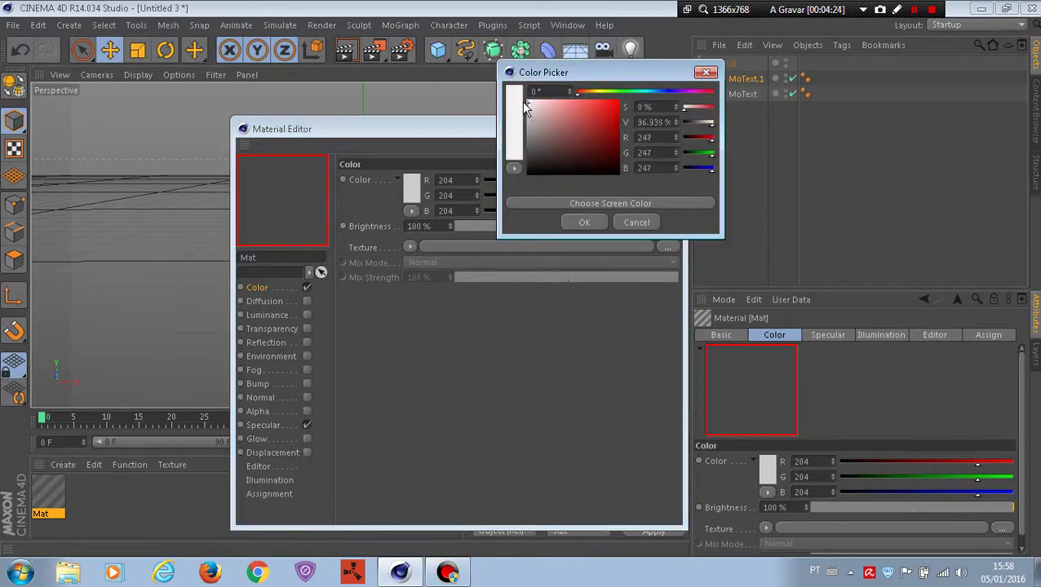
left_click(601, 220)
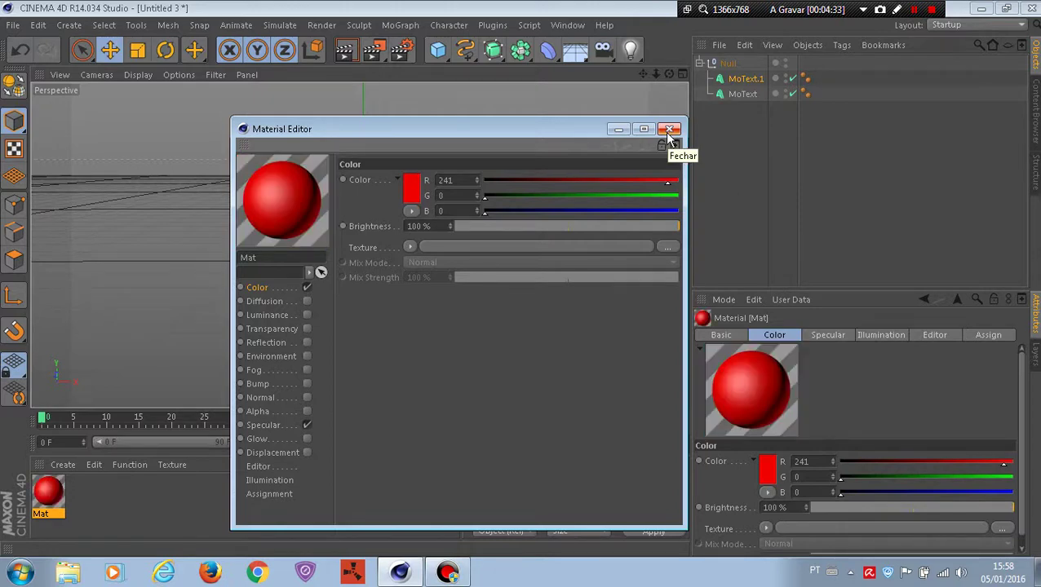
left_click(668, 131)
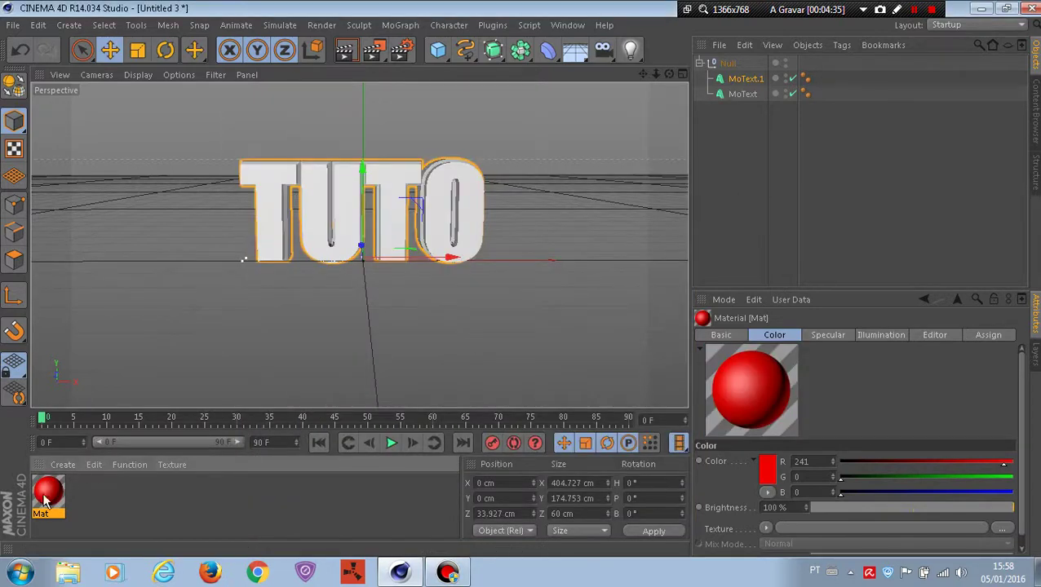
Apply the red Mat material to MoText.1 and check it in a render preview
left_click_drag(59, 488, 743, 81)
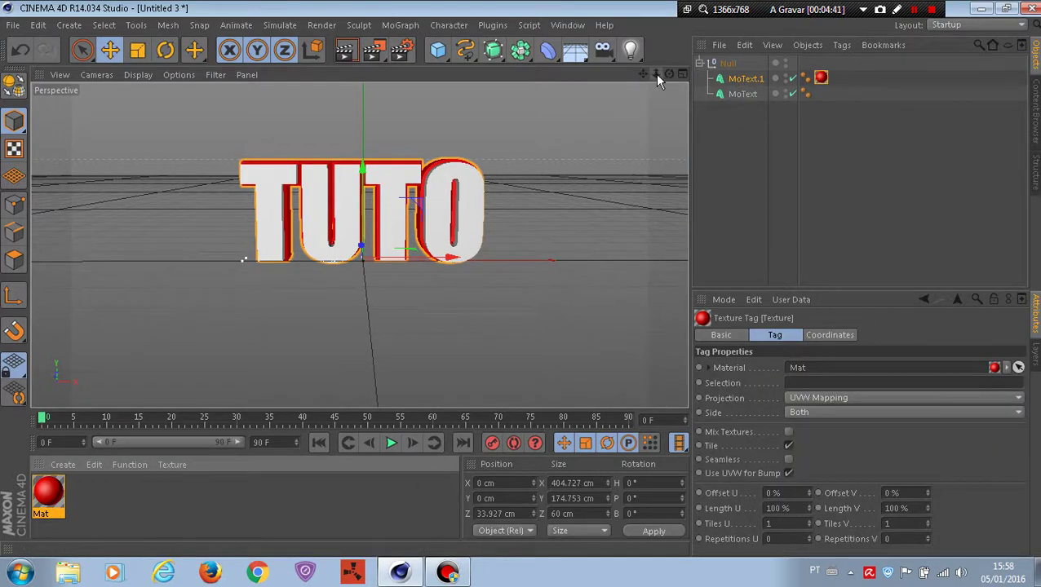
left_click(345, 54)
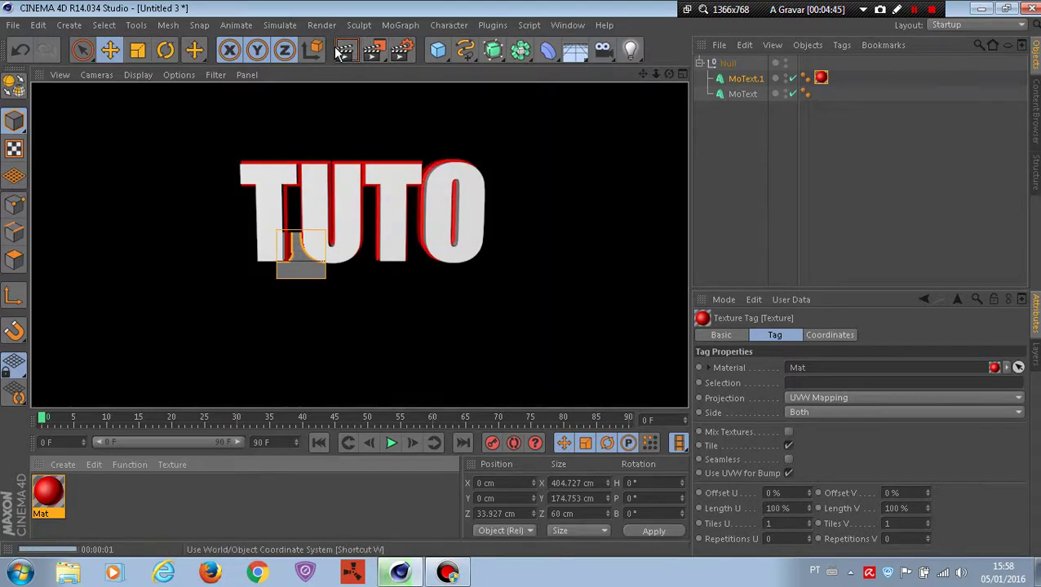
left_click(816, 119)
left_click(639, 120)
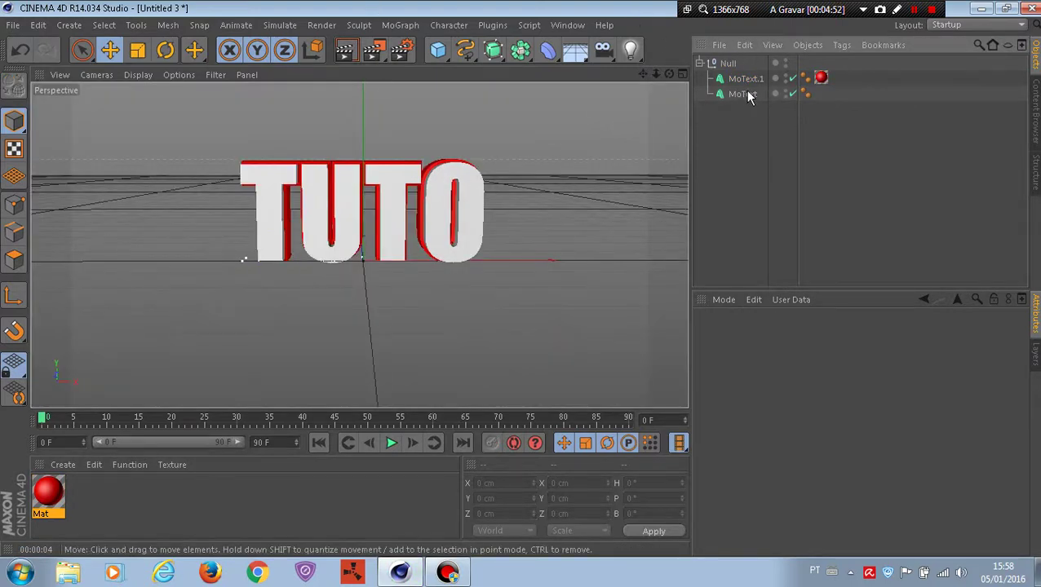
left_click_drag(144, 488, 365, 220)
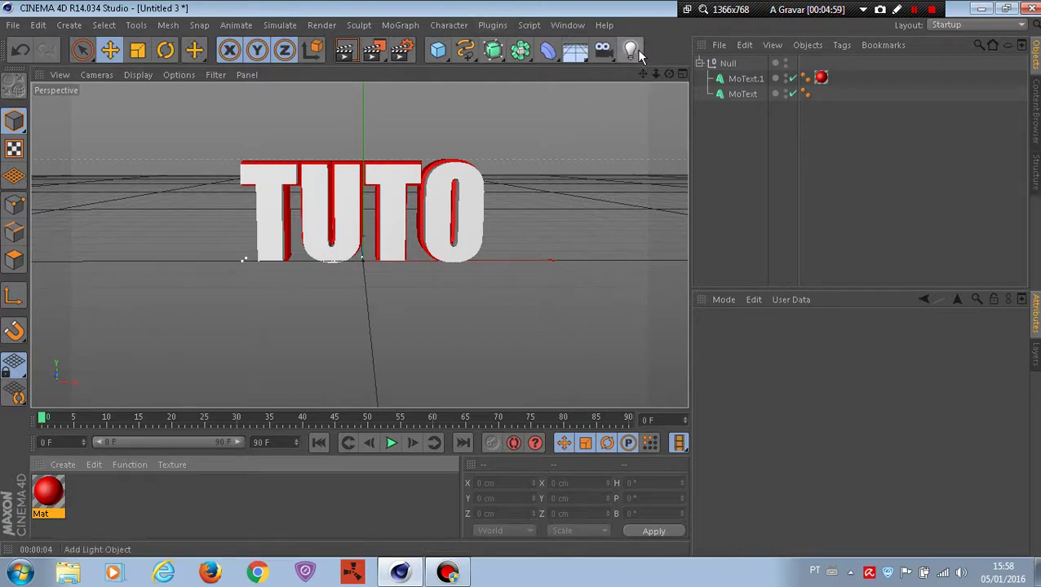
Add a light and move it in front of the TUTO text
left_click_drag(656, 74, 660, 78)
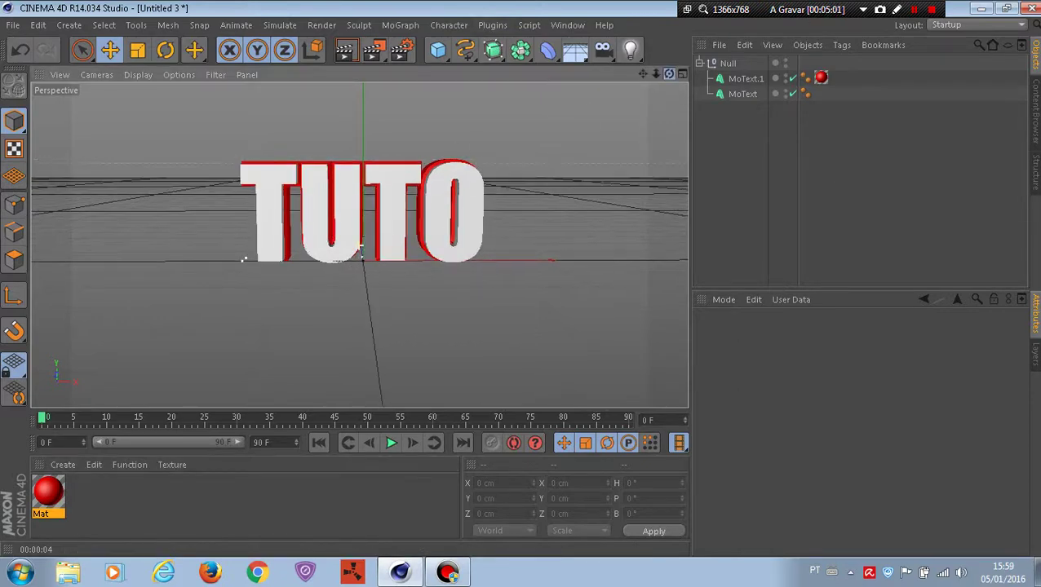
left_click(631, 51)
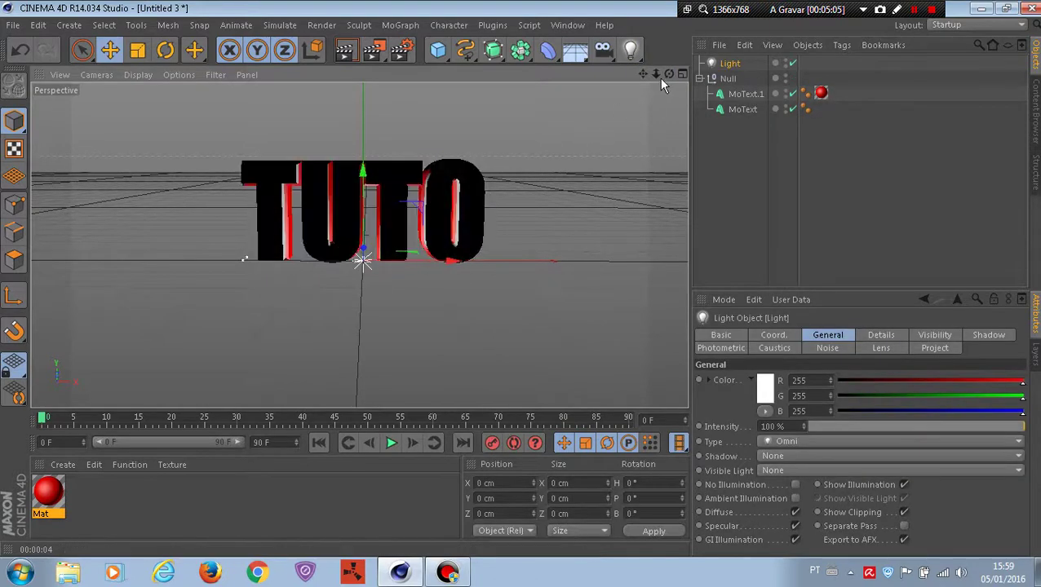
left_click_drag(656, 73, 620, 106)
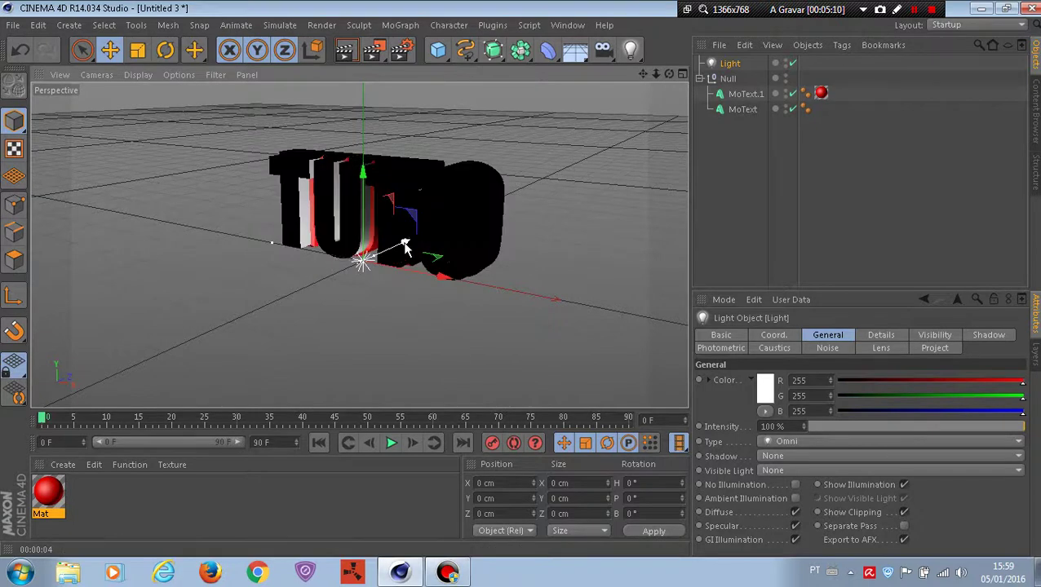
left_click_drag(406, 247, 343, 261)
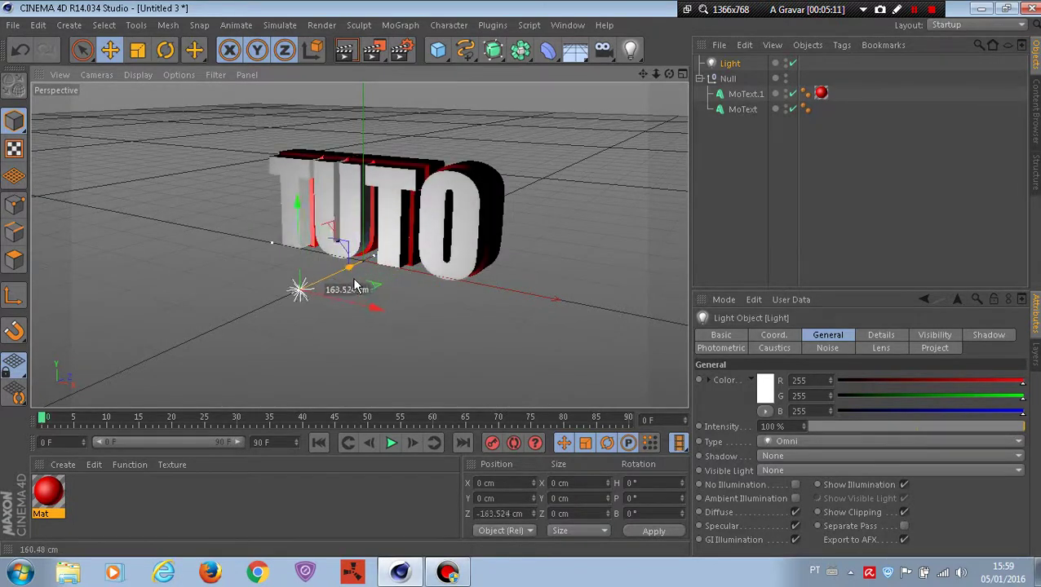
left_click_drag(668, 73, 700, 75)
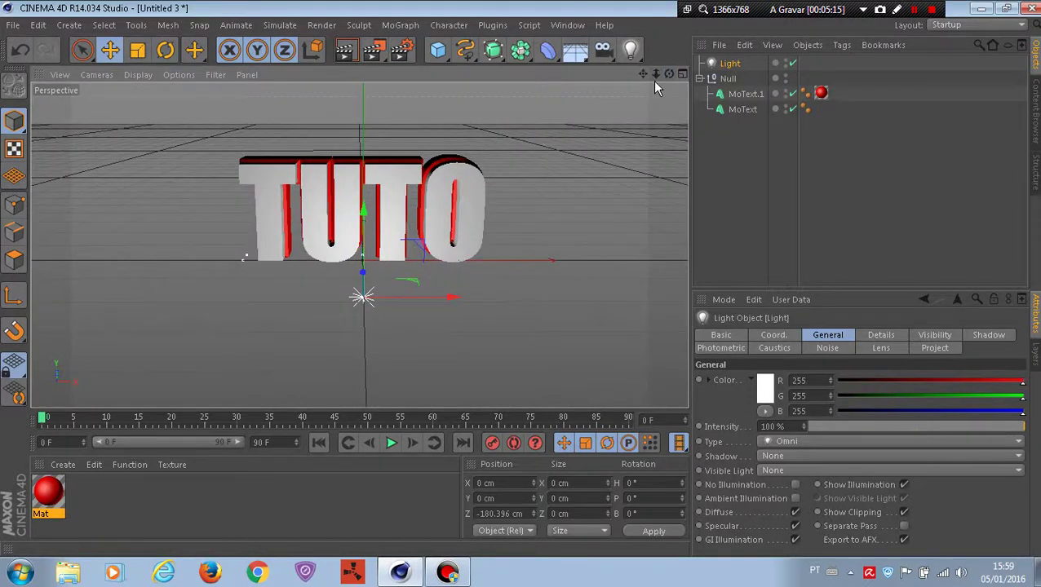
Duplicate the light as Light.1 and raise it above the text to Y 179.537 cm
key("ctrl+c")
key("ctrl+v")
mouse_move(363, 212)
left_mouse_down()
mouse_move(365, 128)
mouse_move(495, 105)
left_mouse_up()
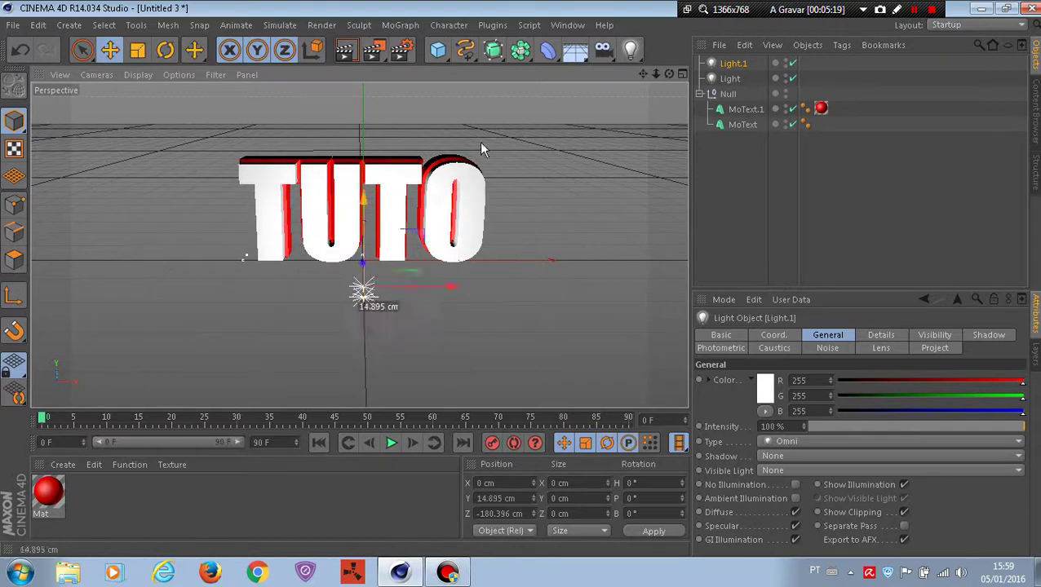
left_click_drag(396, 234, 397, 231)
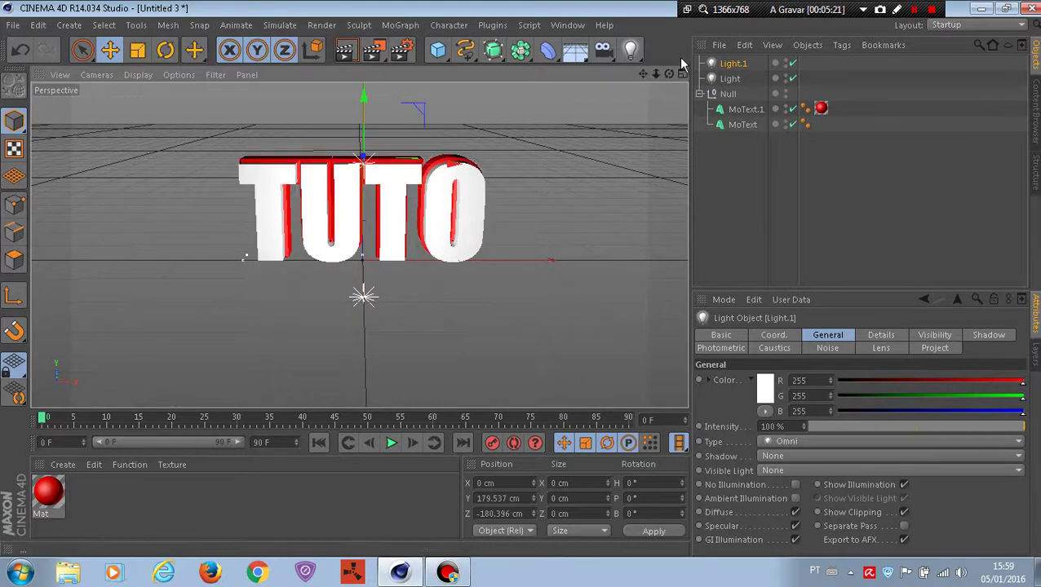
left_click_drag(489, 326, 489, 314)
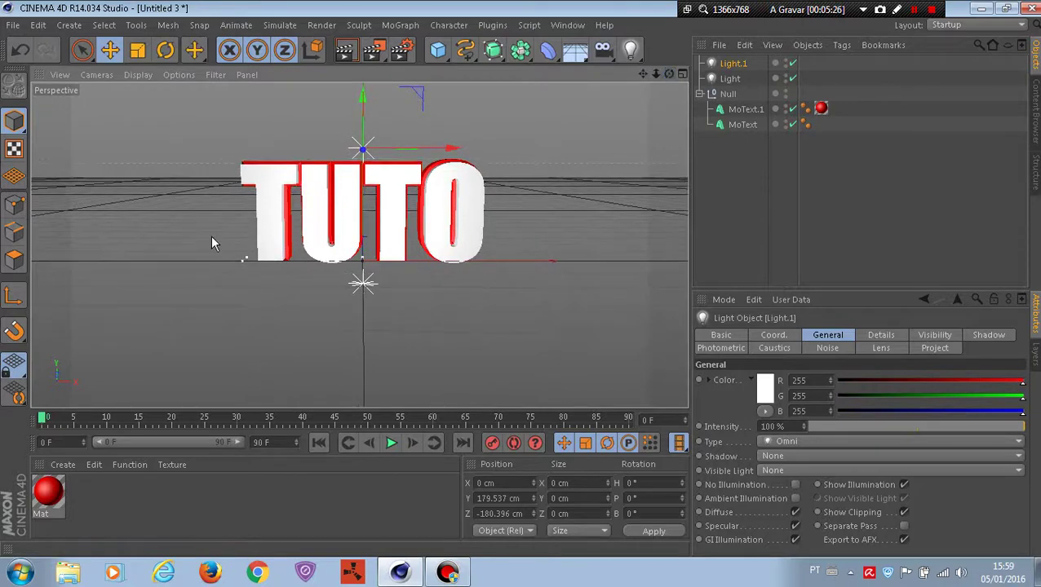
Move Light and Light.1 into the Null beside MoText and MoText.1, then collapse the Null
left_click(729, 79, "ctrl")
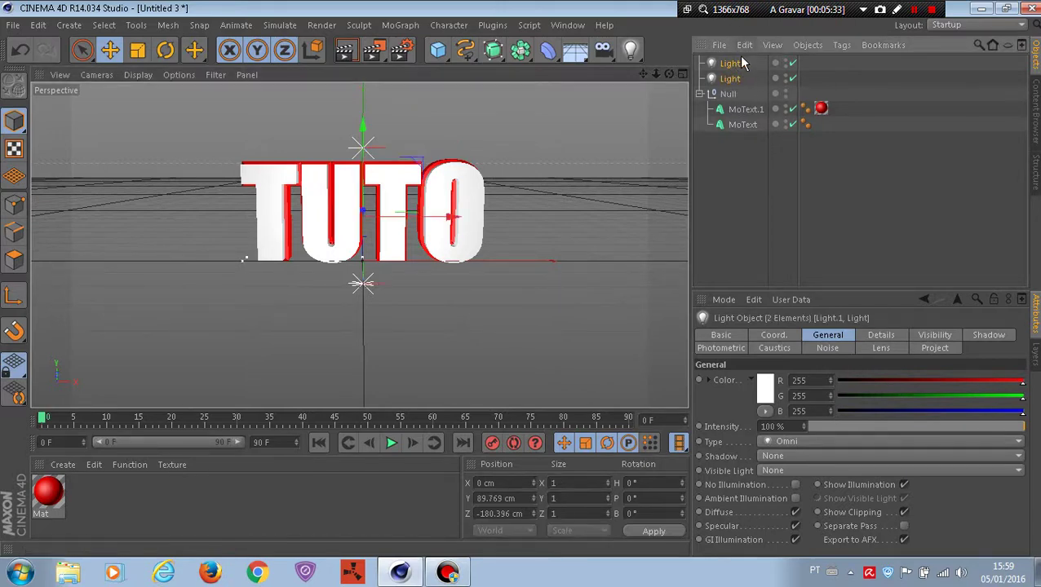
left_click_drag(742, 63, 749, 140)
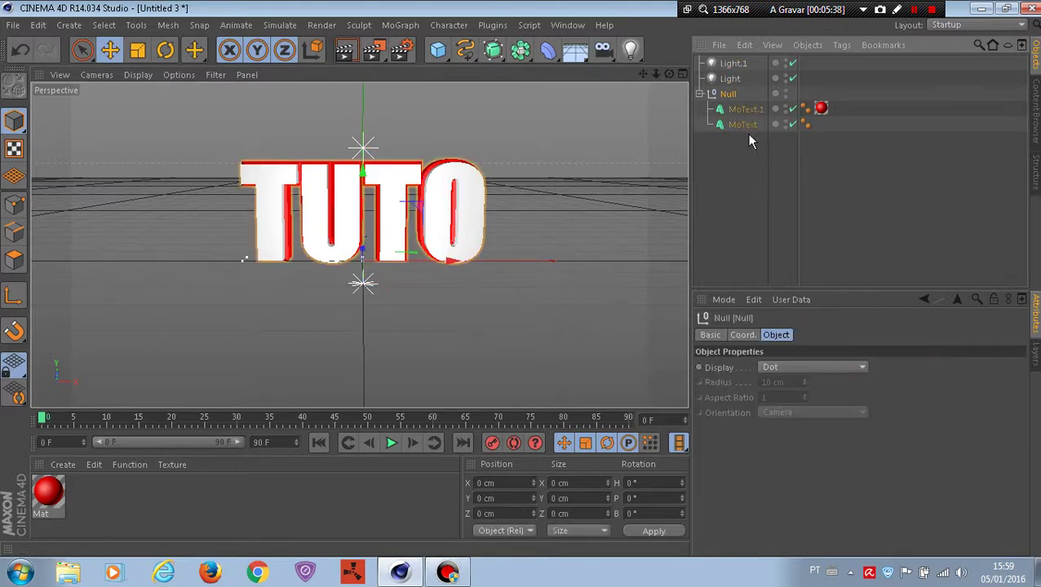
left_click(733, 63)
left_click(732, 79, "ctrl")
left_click_drag(731, 79, 732, 98)
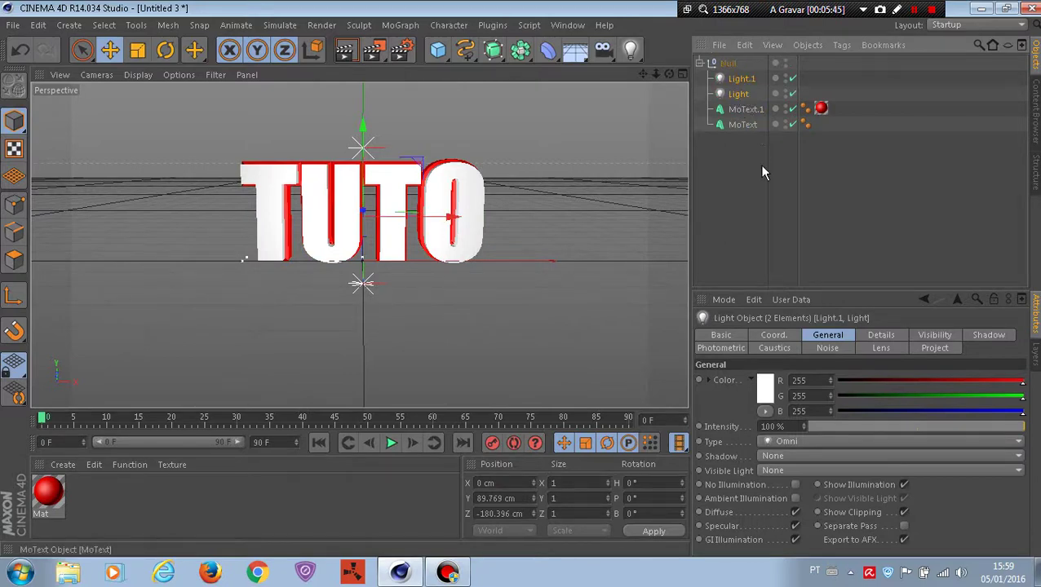
left_click(729, 64)
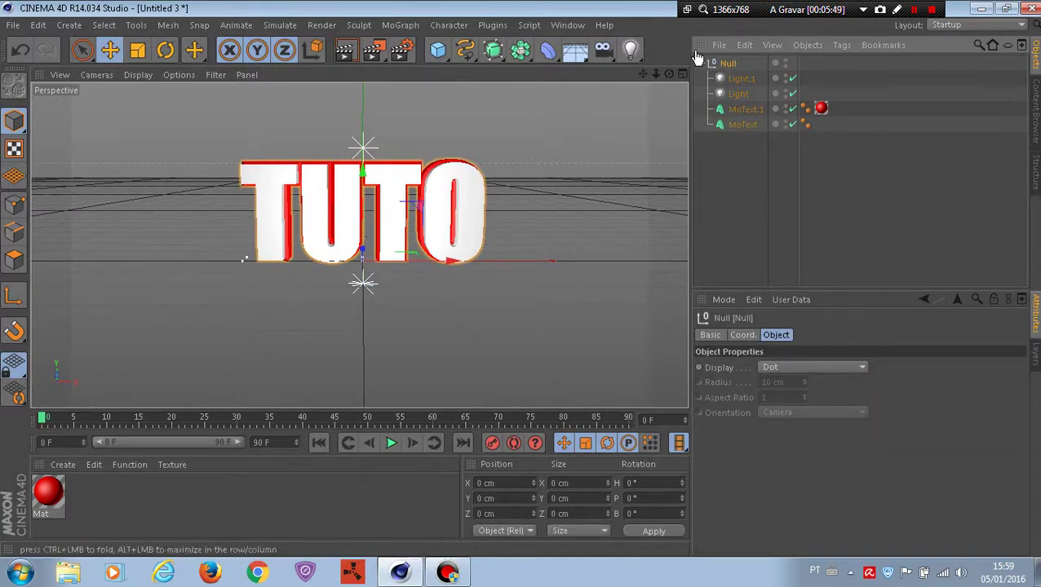
left_click(700, 64)
left_click(709, 164)
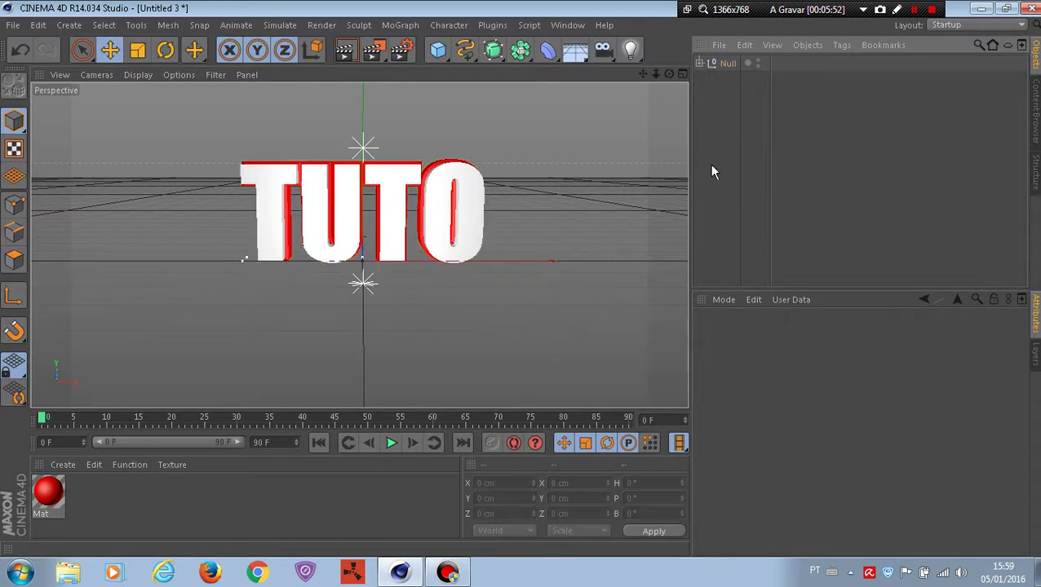
Add a Camera, look through it to frame the TUTO text, then orbit the editor view
left_click(612, 51)
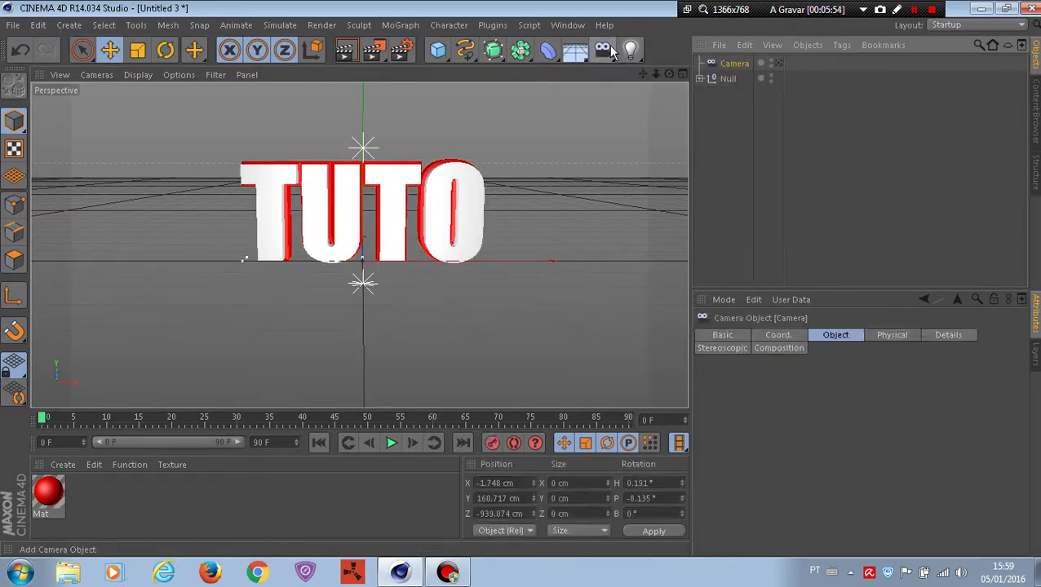
left_click(778, 64)
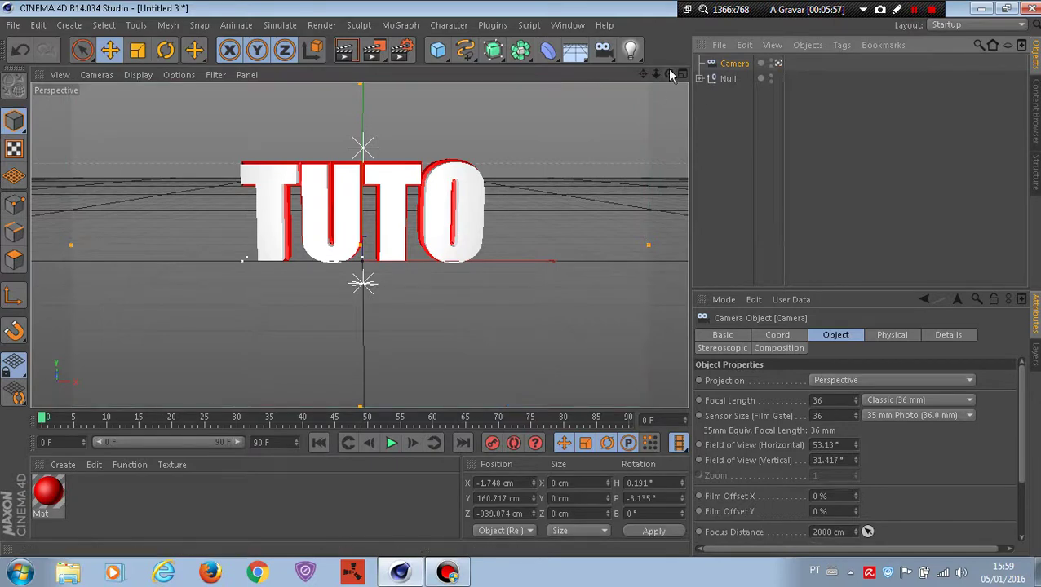
left_click_drag(644, 74, 636, 76)
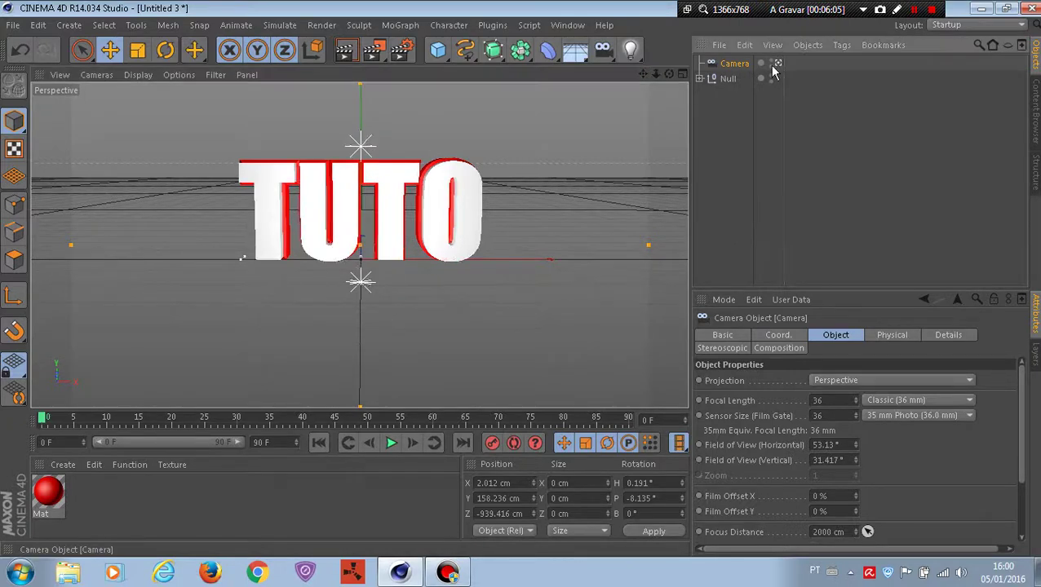
mouse_move(669, 75)
left_mouse_down()
mouse_move(620, 114)
mouse_move(214, 282)
mouse_move(181, 230)
left_mouse_up()
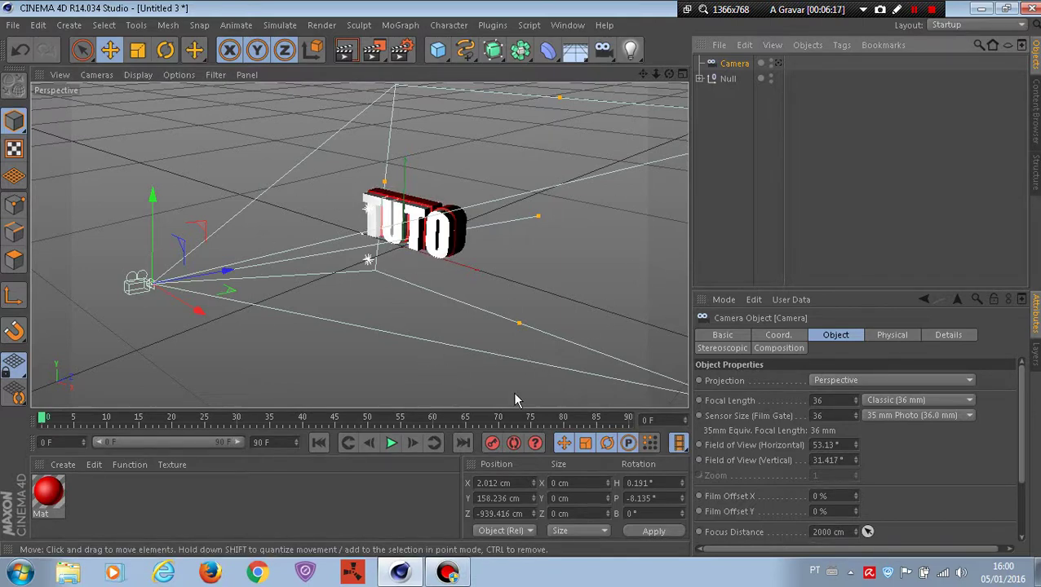
With Auto Keying on, record frame-30 position keyframes for the Camera and the Null, then return to frame 0
left_click(238, 419)
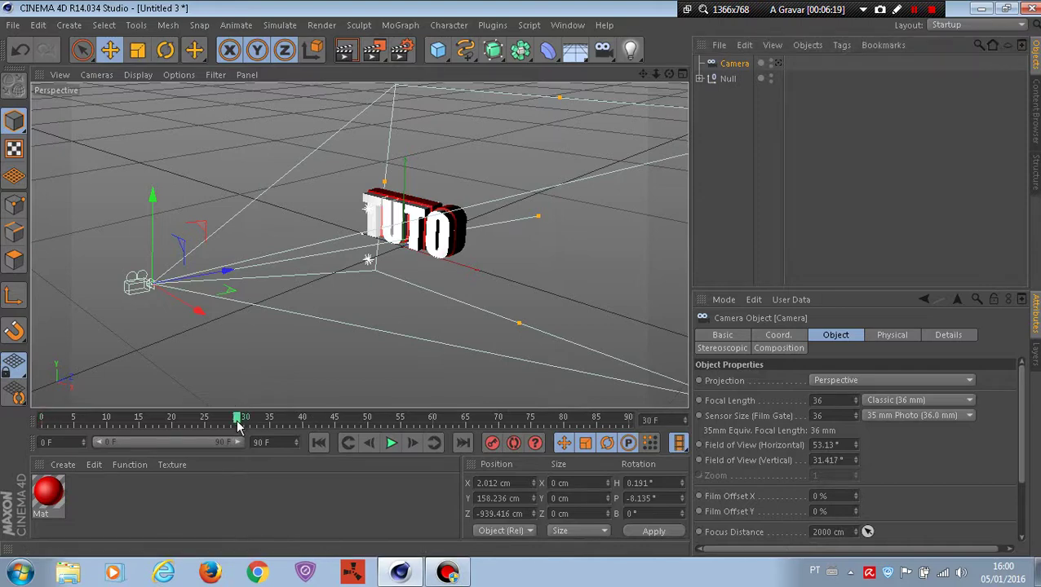
left_click(514, 445)
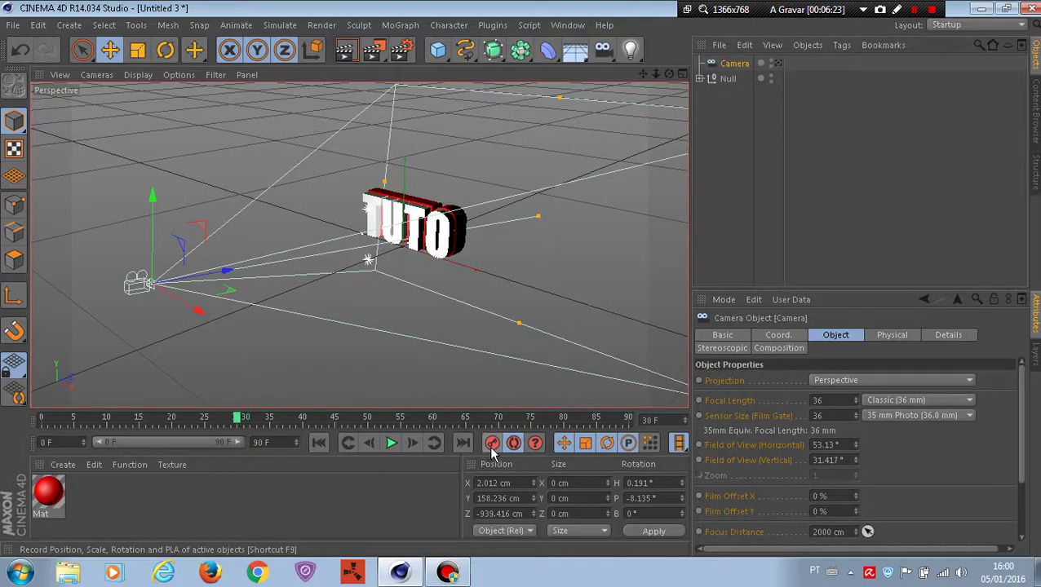
left_click(491, 448)
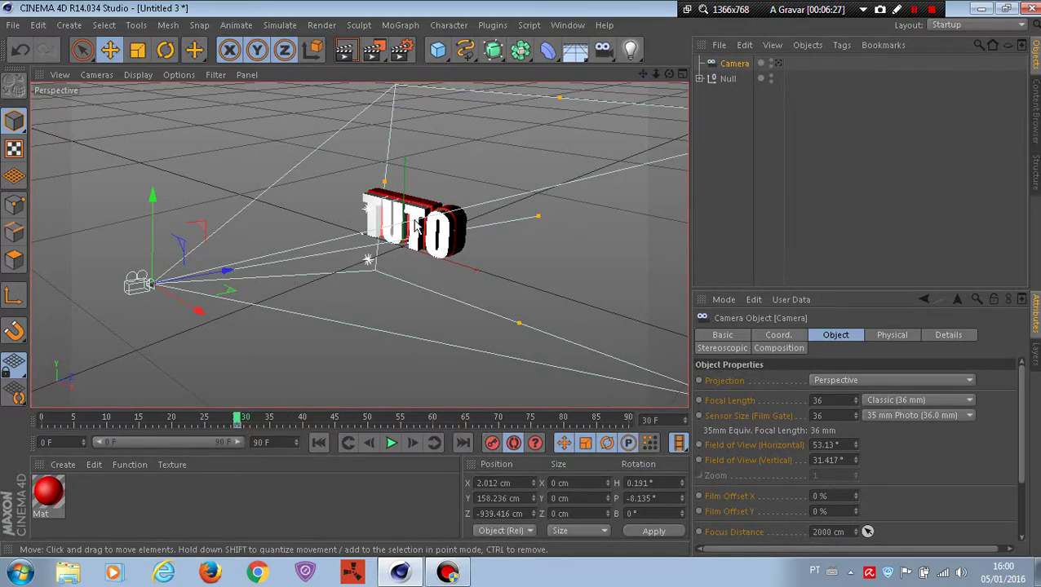
left_click(725, 78)
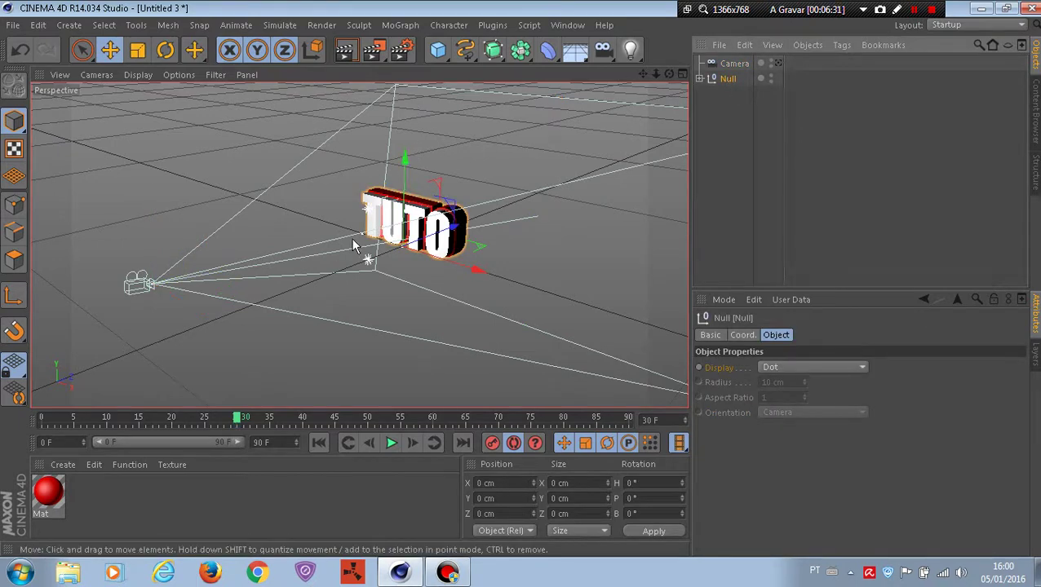
left_click(734, 63)
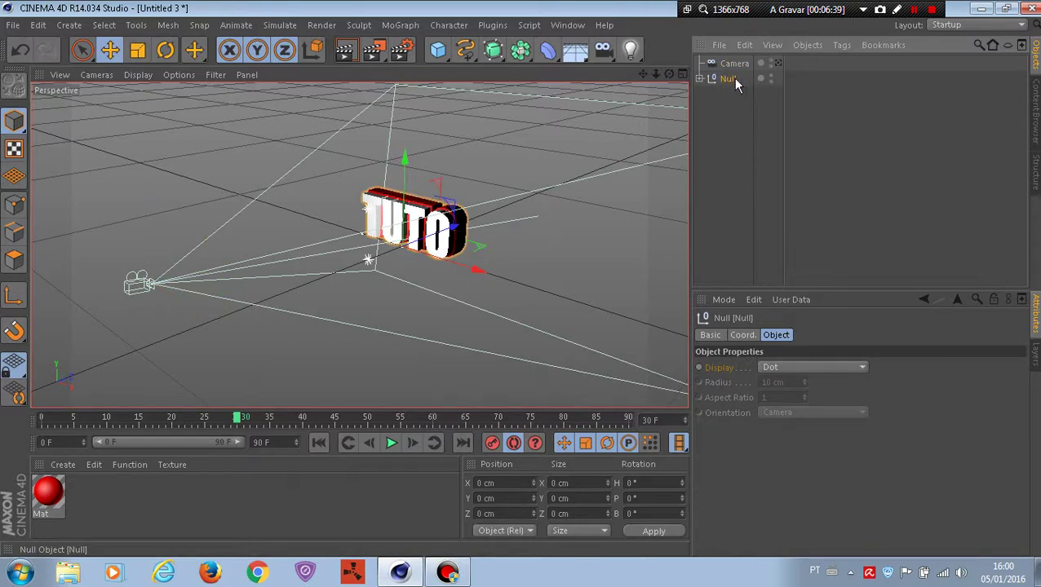
left_click(492, 443)
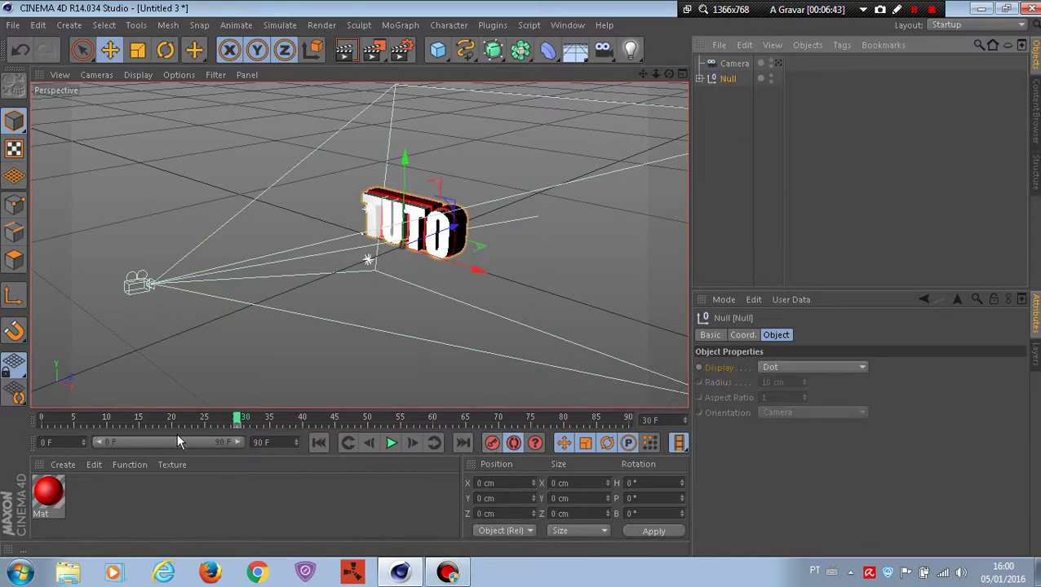
left_click(42, 420)
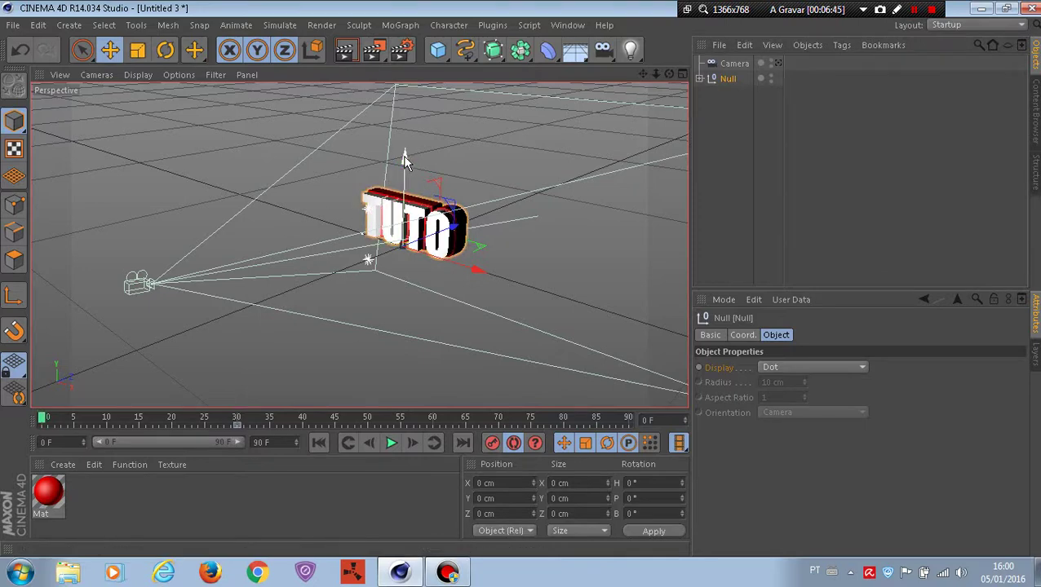
At frame 0, raise the TUTO Null, pull it forward along Z, and rotate it into a tumbled pose
left_click_drag(405, 157, 406, 99)
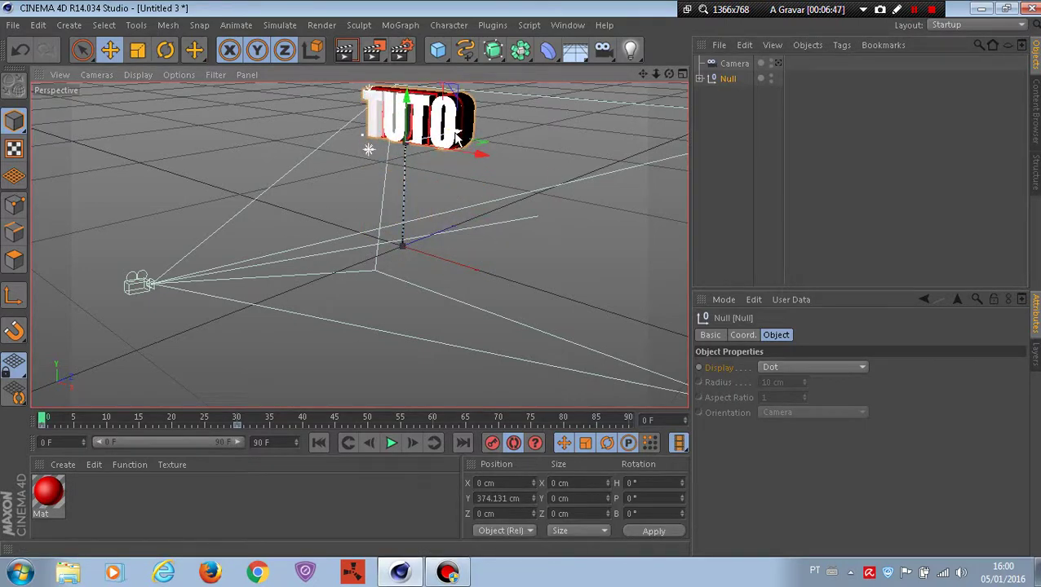
left_click_drag(456, 138, 290, 173)
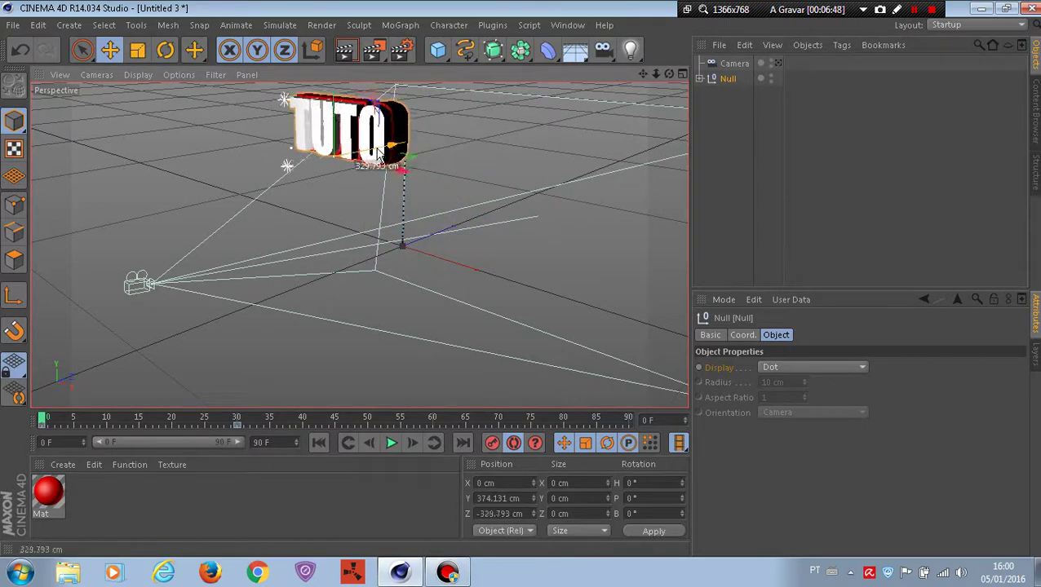
left_click(165, 51)
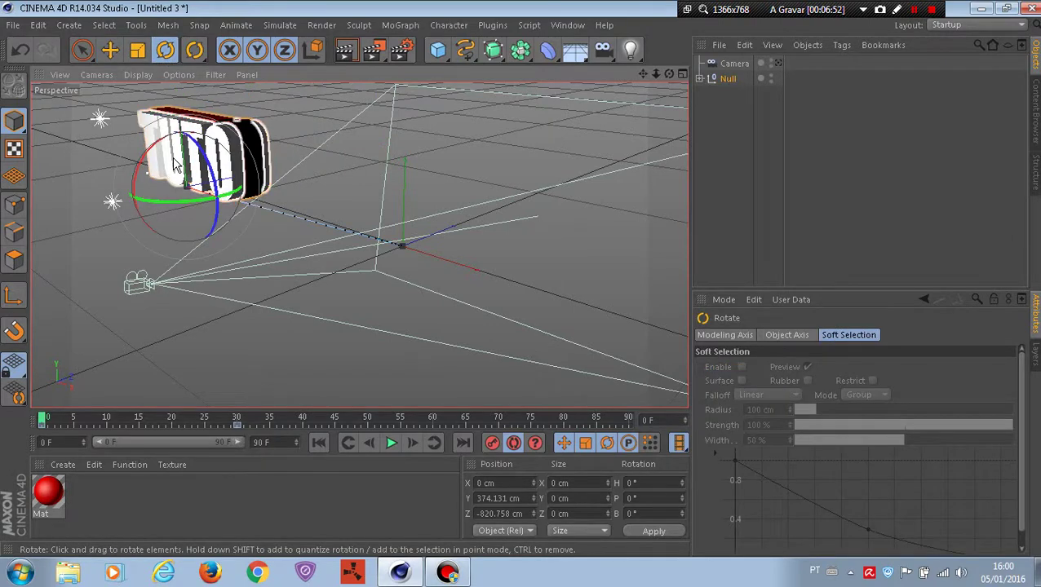
mouse_move(174, 163)
left_mouse_down()
mouse_move(122, 351)
mouse_move(202, 192)
left_mouse_up()
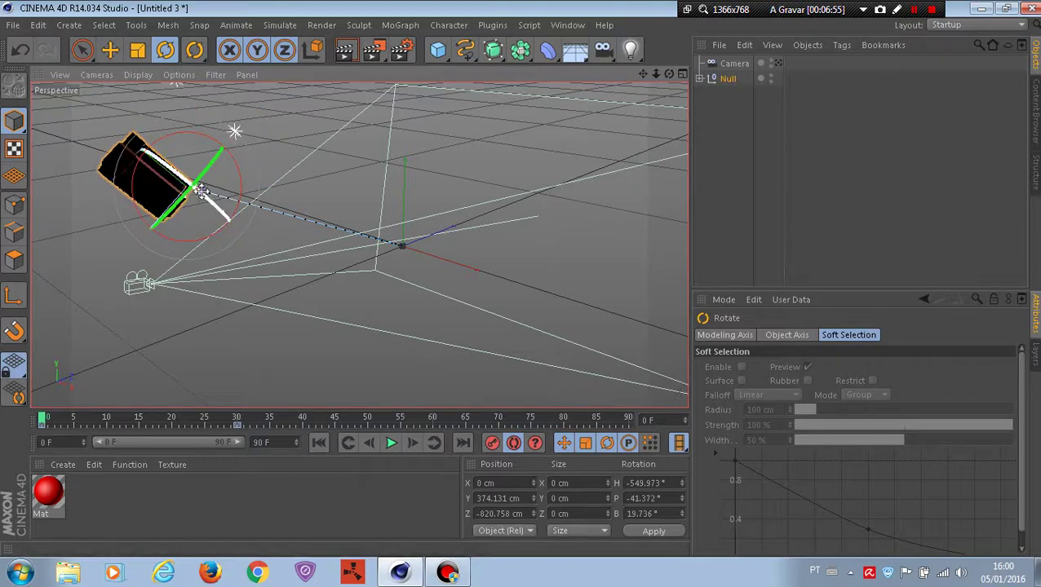
Preview the animation in the editor view, then again through the scene camera
left_click(391, 442)
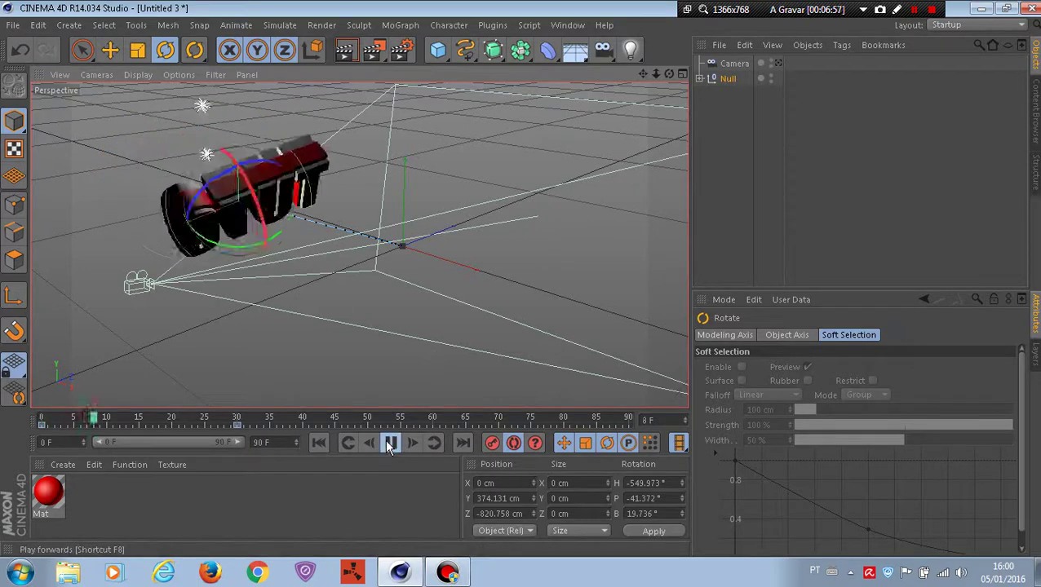
left_click(390, 443)
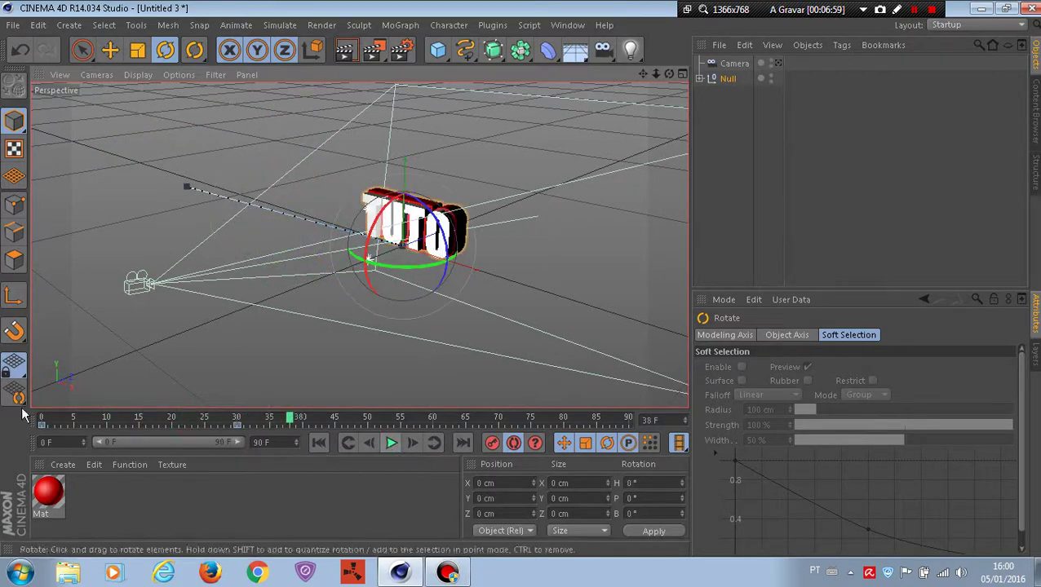
left_click(41, 418)
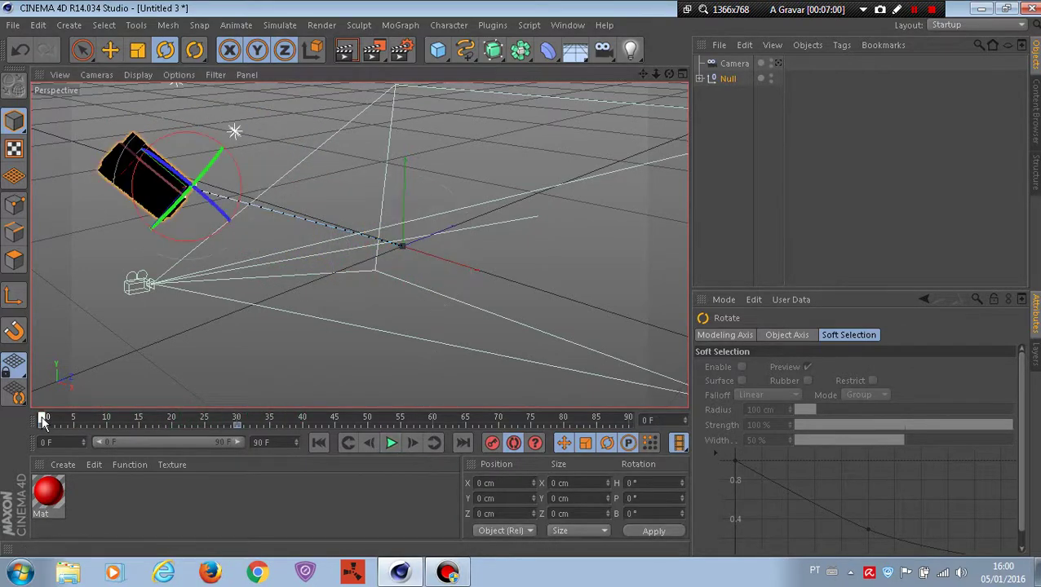
left_click(777, 63)
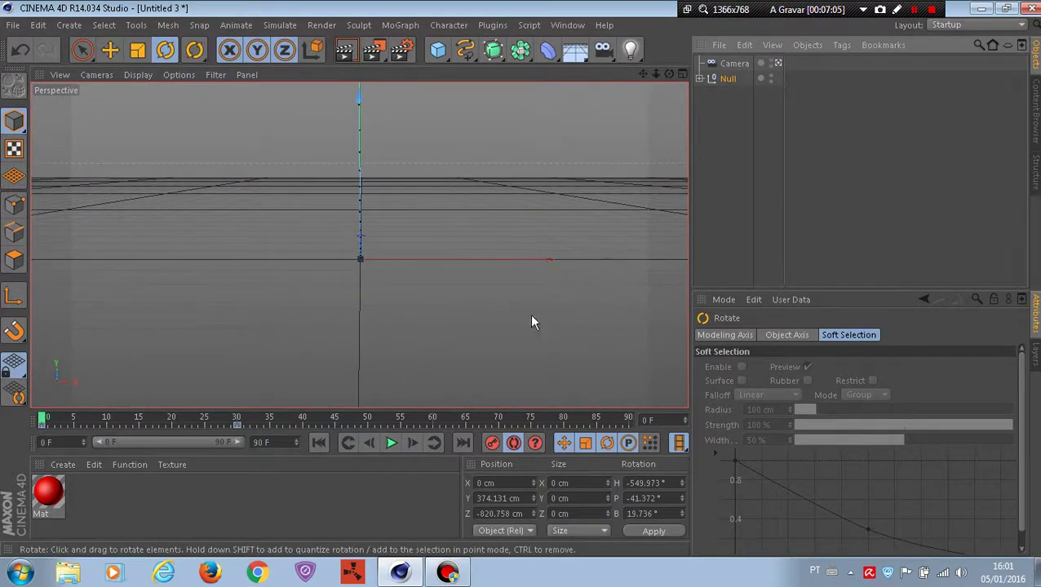
left_click(384, 445)
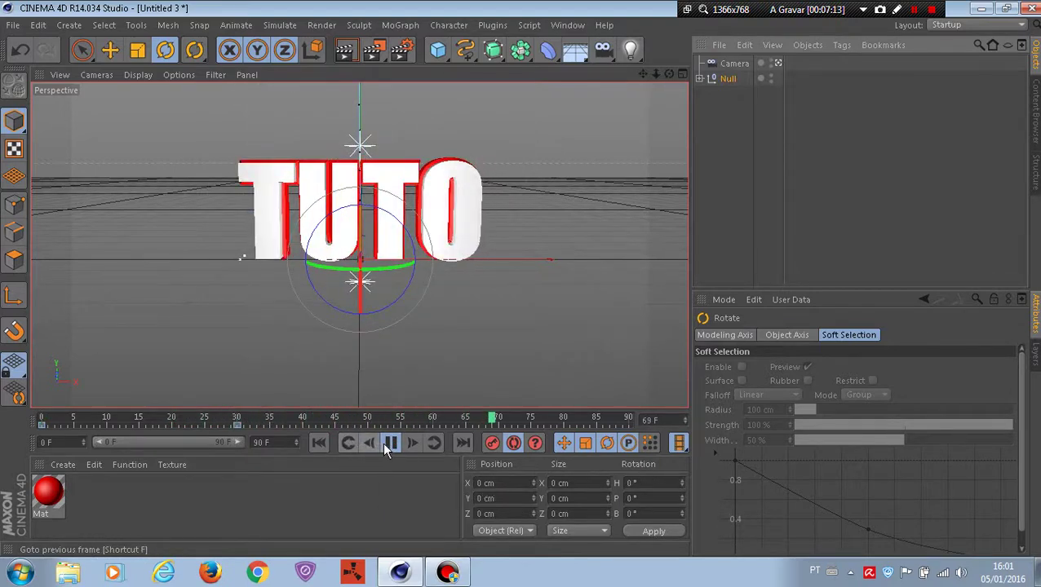
left_click(387, 442)
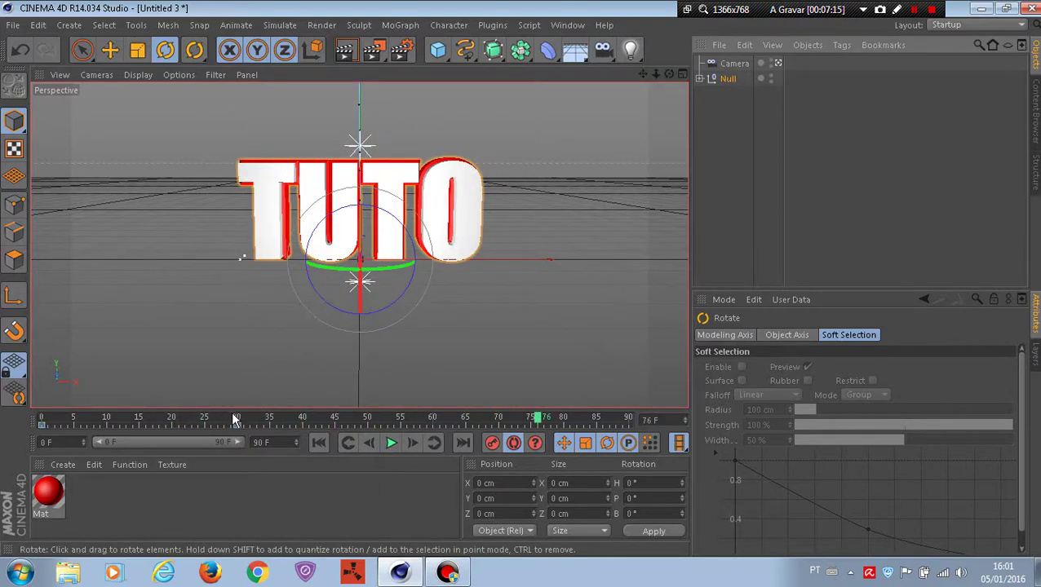
Scrub the timeline through frames 0, 18 and 30 to preview the TUTO motion
mouse_move(43, 421)
left_mouse_down()
mouse_move(262, 421)
mouse_move(239, 441)
left_mouse_up()
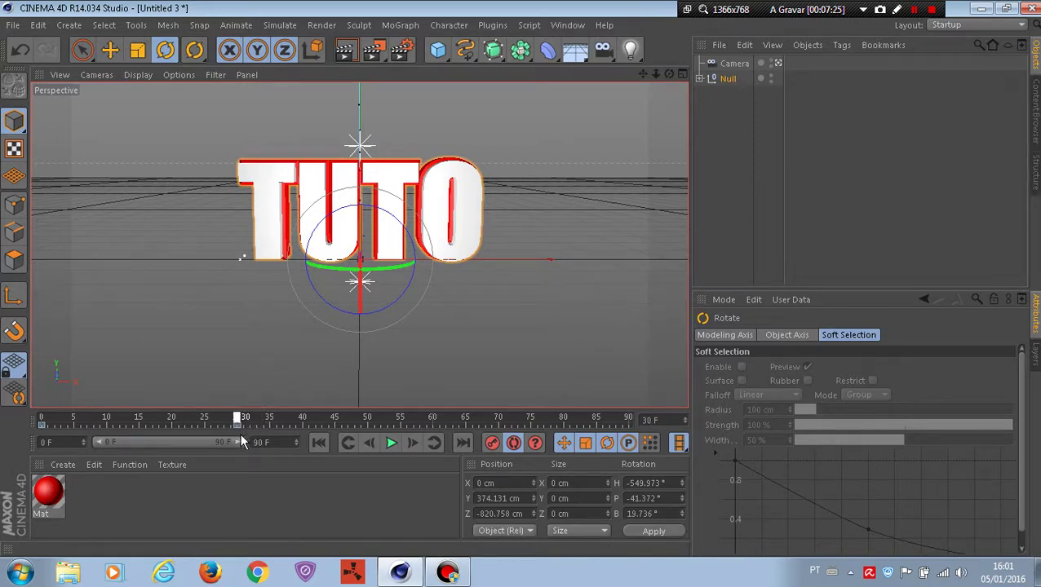
key("g")
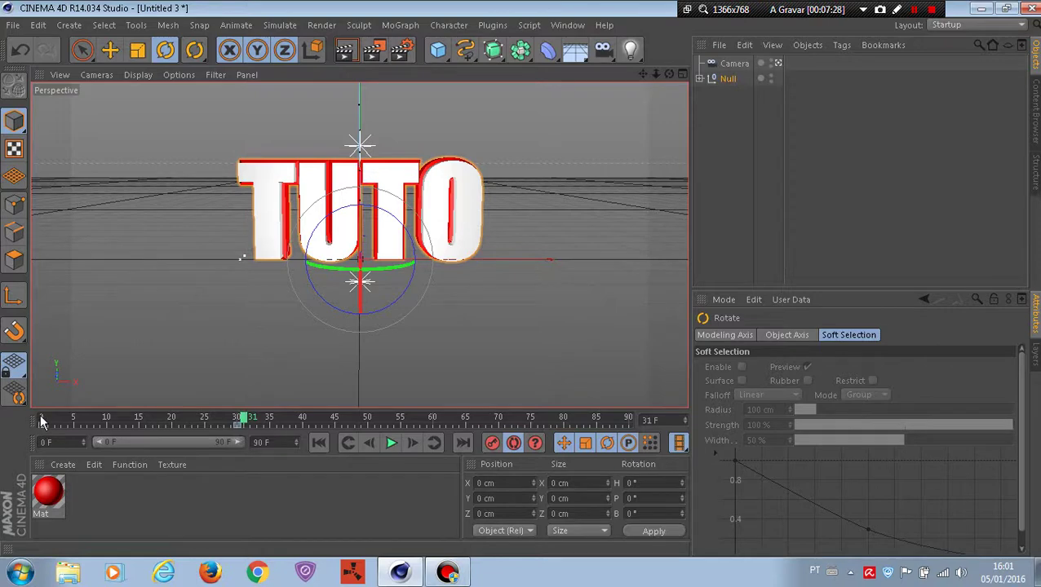
left_click(43, 420)
left_click(239, 420)
mouse_move(239, 420)
left_mouse_down()
mouse_move(451, 420)
mouse_move(605, 455)
left_mouse_up()
mouse_move(420, 433)
left_mouse_down()
mouse_move(435, 425)
mouse_move(118, 460)
left_mouse_up()
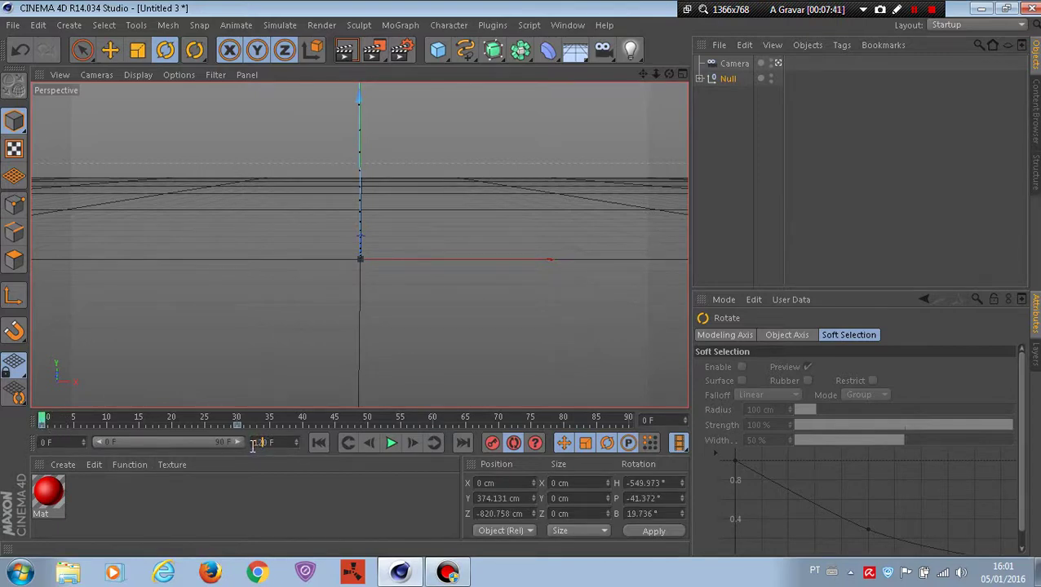
Set the scene length and preview range to 120 frames, play it back, and select the Camera
left_click(265, 482)
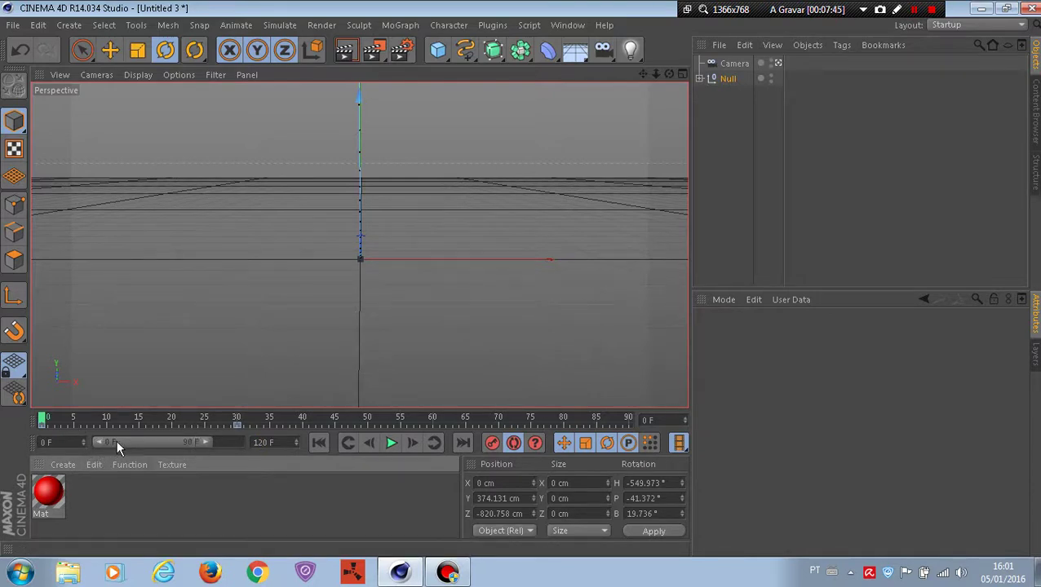
left_click_drag(207, 442, 245, 445)
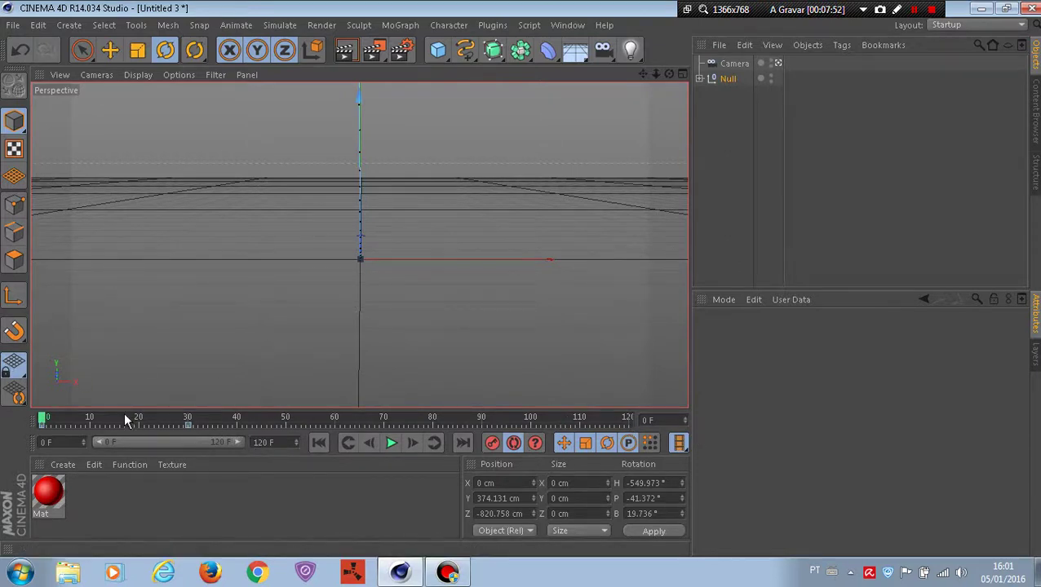
left_click(390, 443)
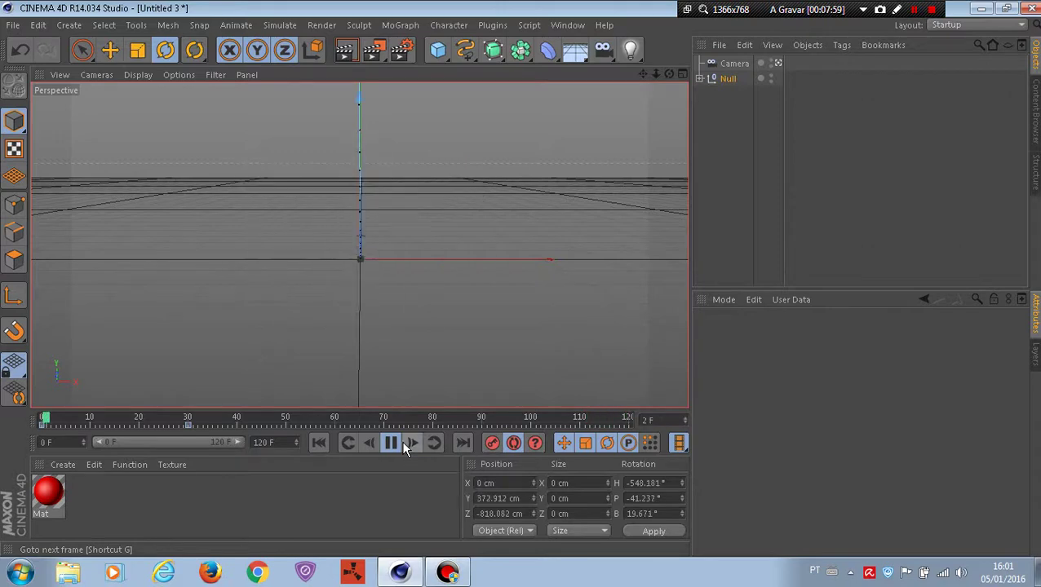
left_click(369, 443)
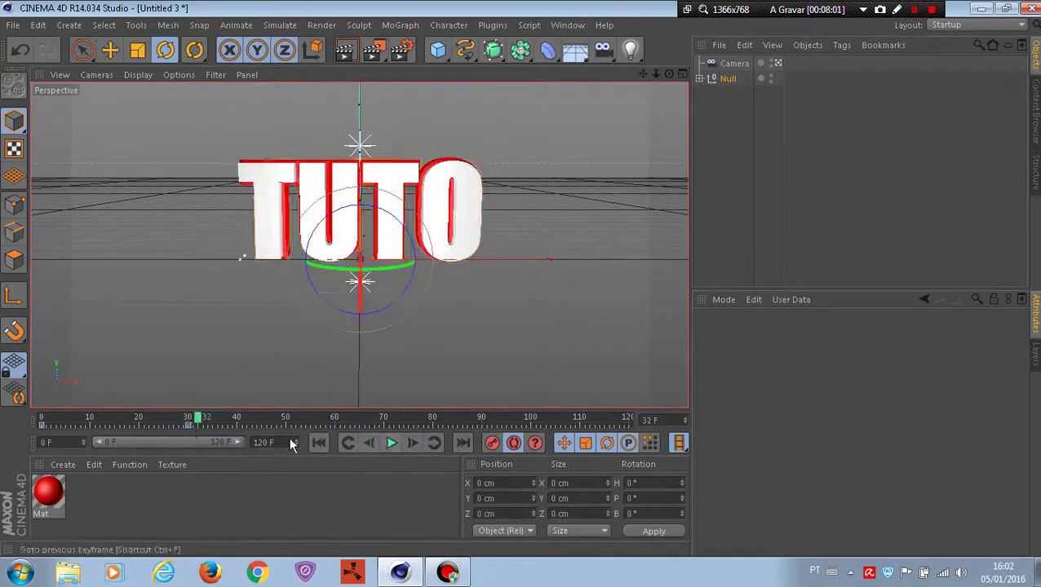
left_click(192, 419)
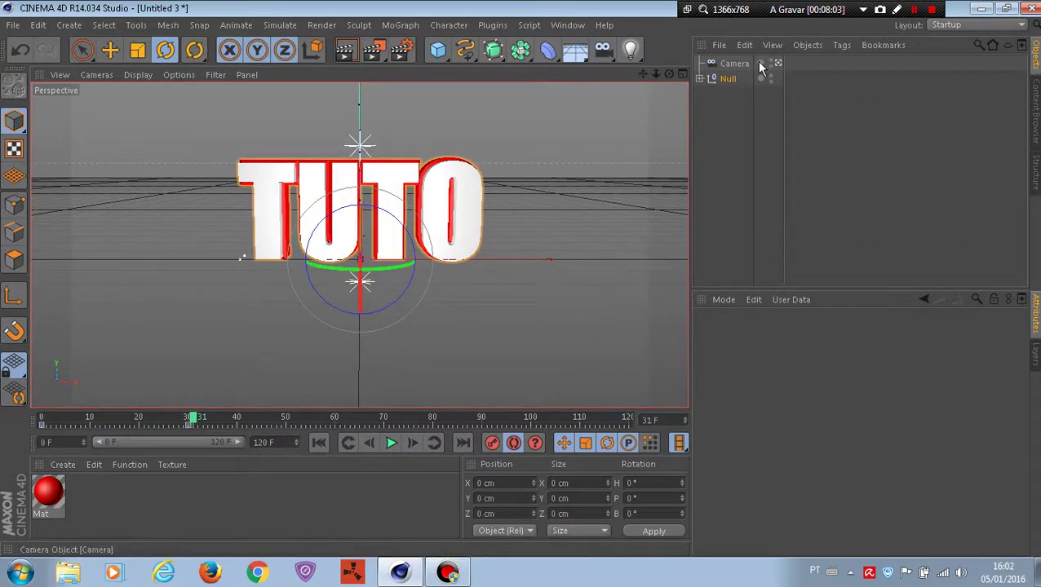
left_click(734, 63)
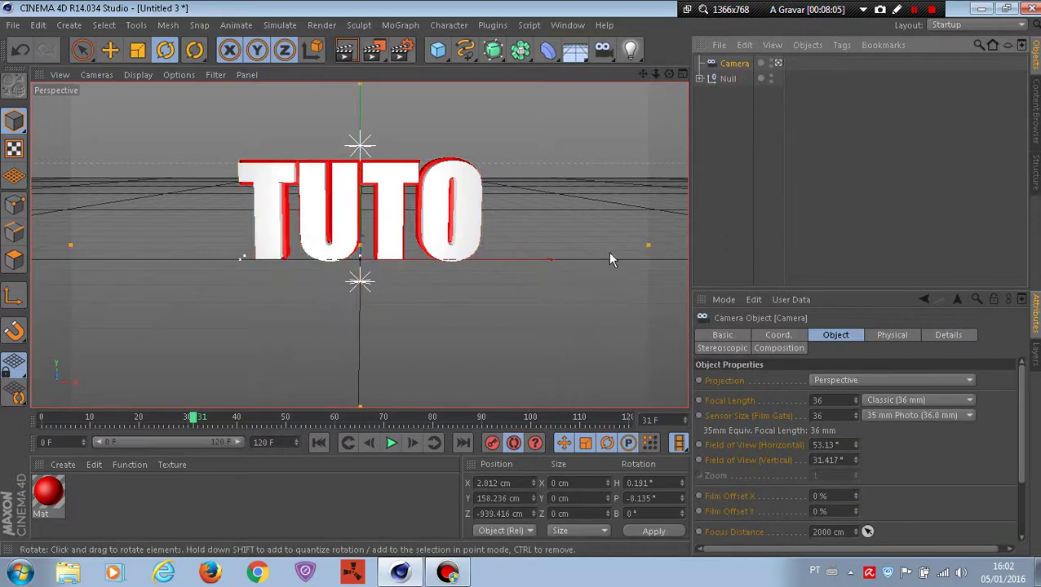
Add a Vibrate tag to the Camera and turn on Enable Position
right_click(740, 71)
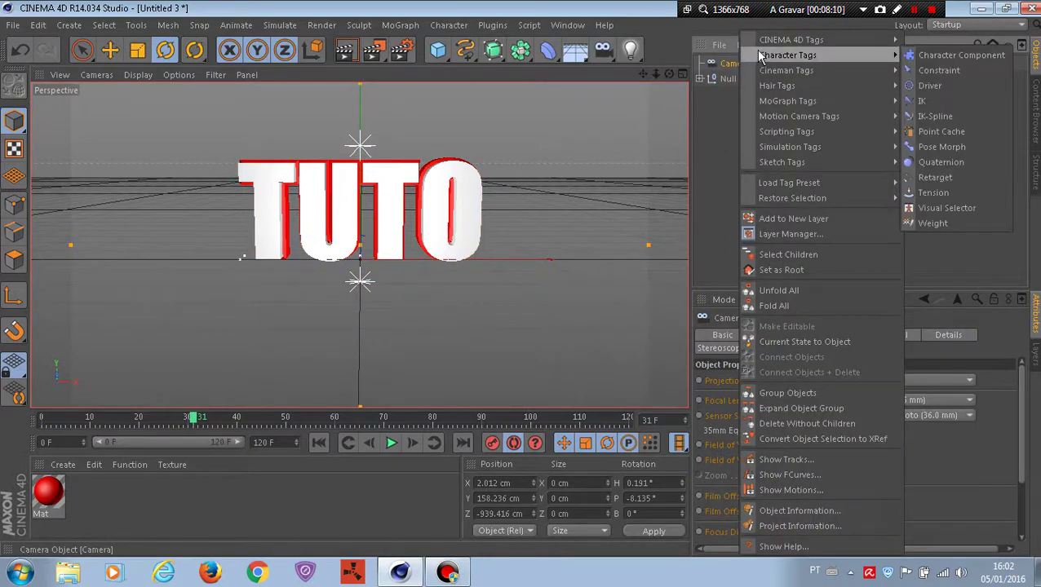
mouse_move(778, 39)
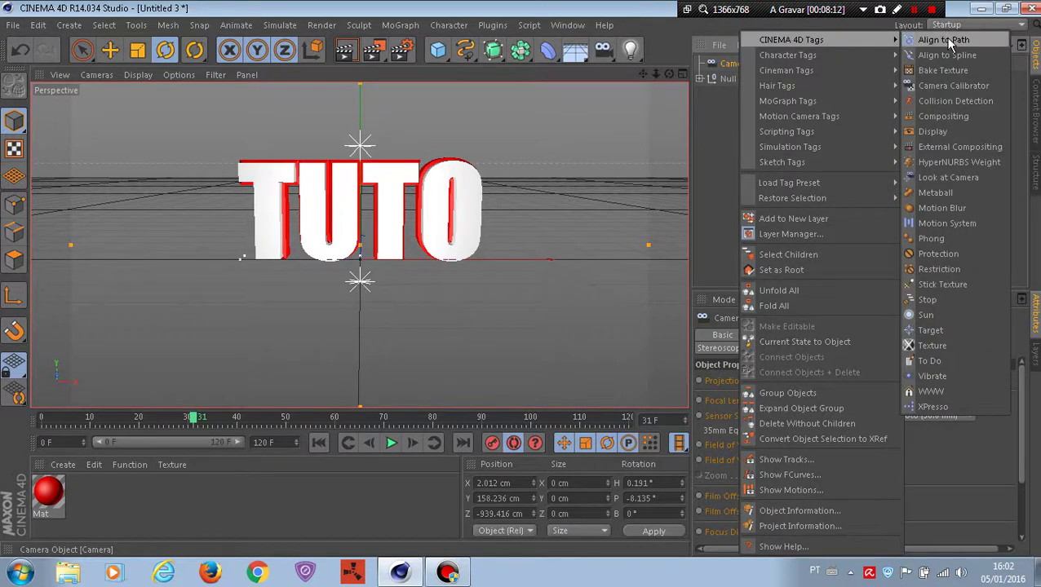
left_click(930, 376)
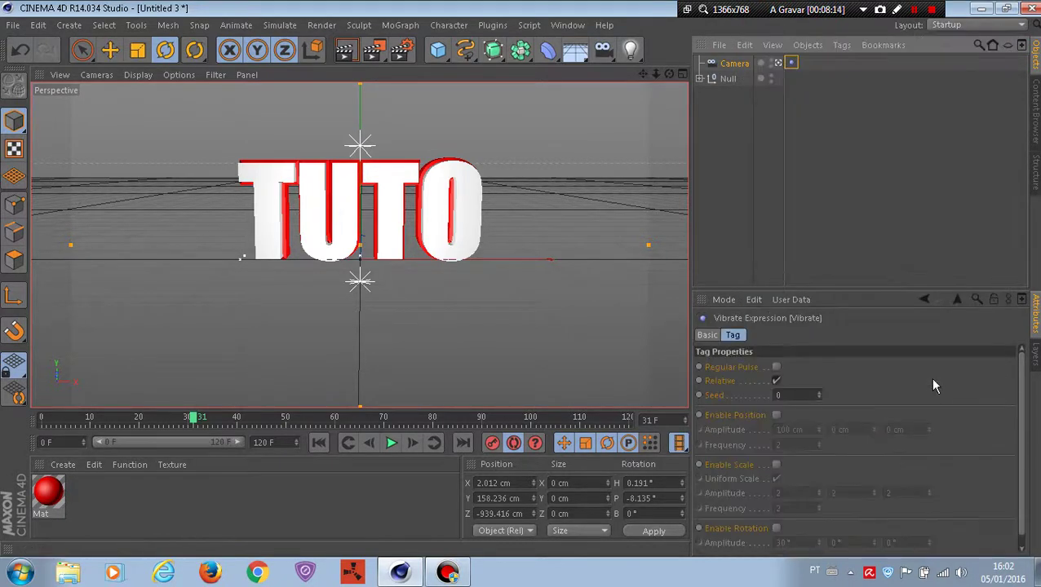
left_click(776, 416)
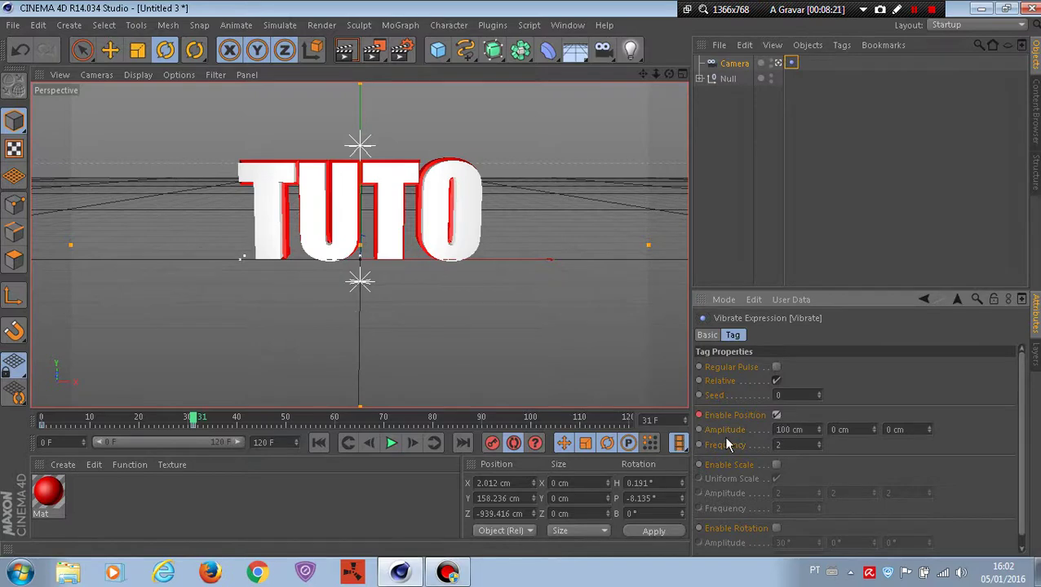
Set the Vibrate amplitude to 50 cm on X, Y and Z with frequency 3
left_click_drag(789, 430, 769, 437)
key("Tab")
type("5")
key("Tab")
type("5")
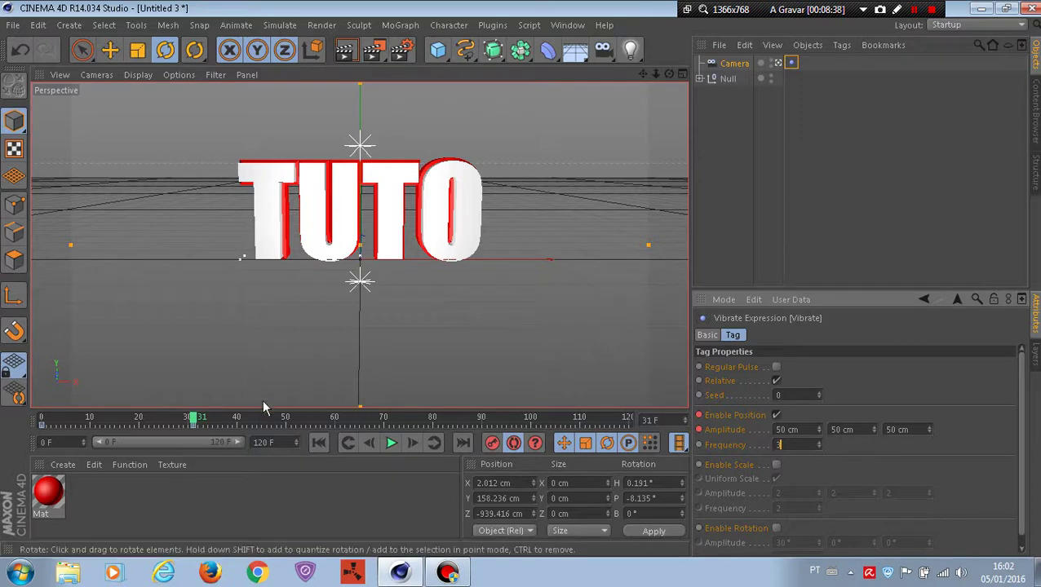
left_click(698, 446)
left_click(700, 431)
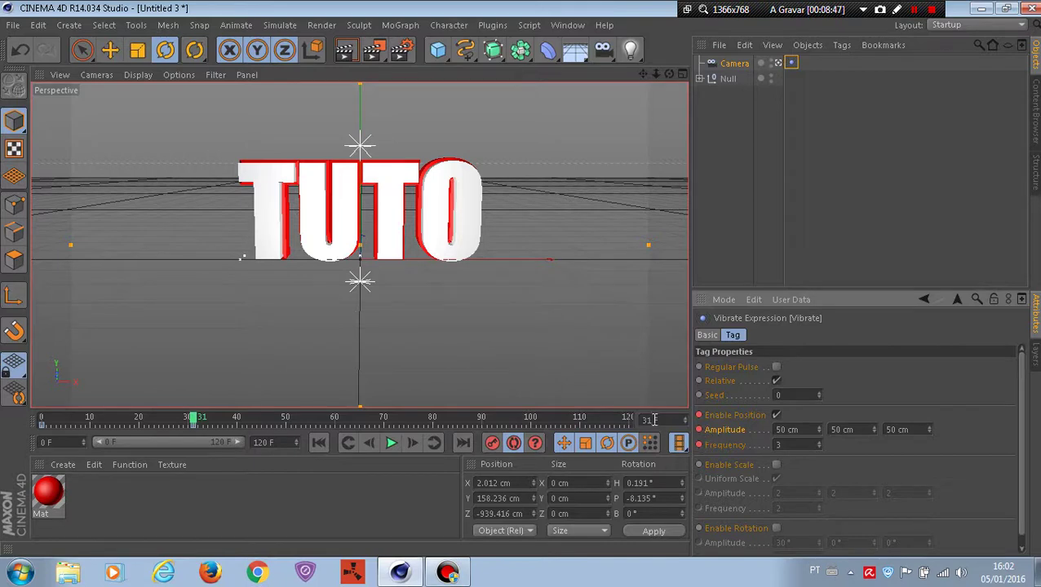
Play back the camera shake, then turn off the camera view and replay it from the editor view
left_click(390, 444)
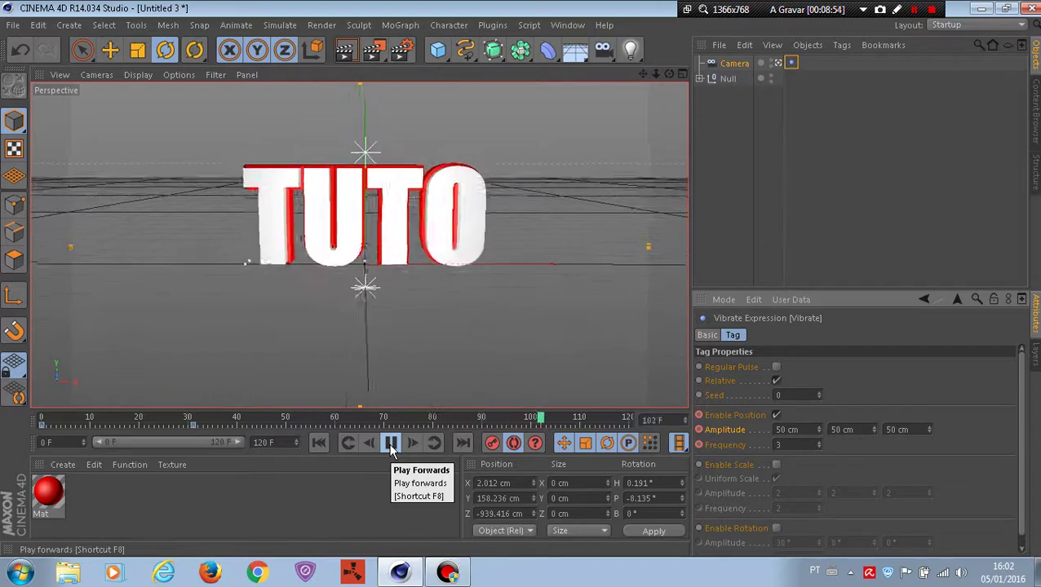
left_click(391, 445)
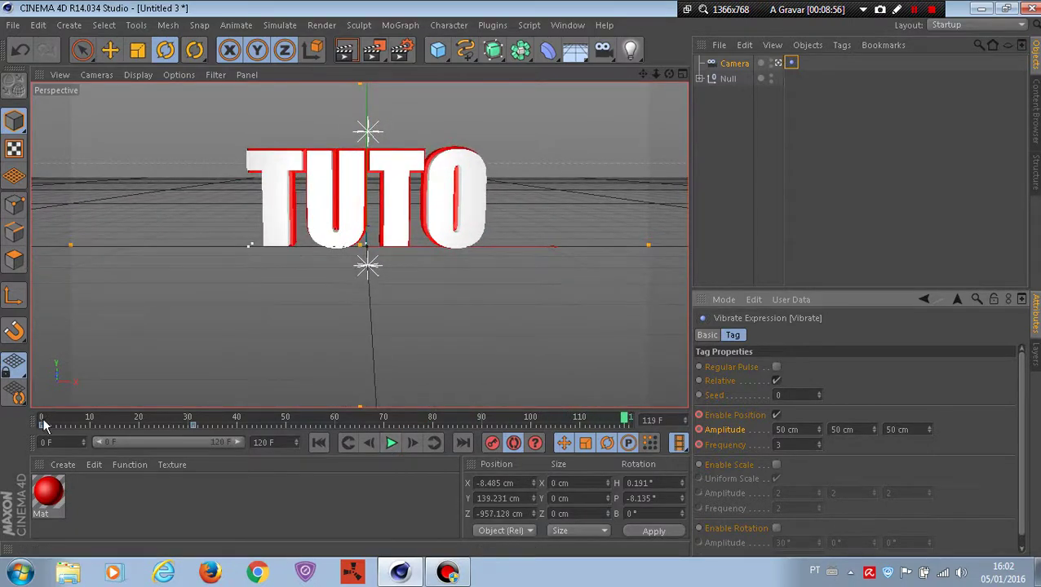
left_click_drag(64, 421, 42, 422)
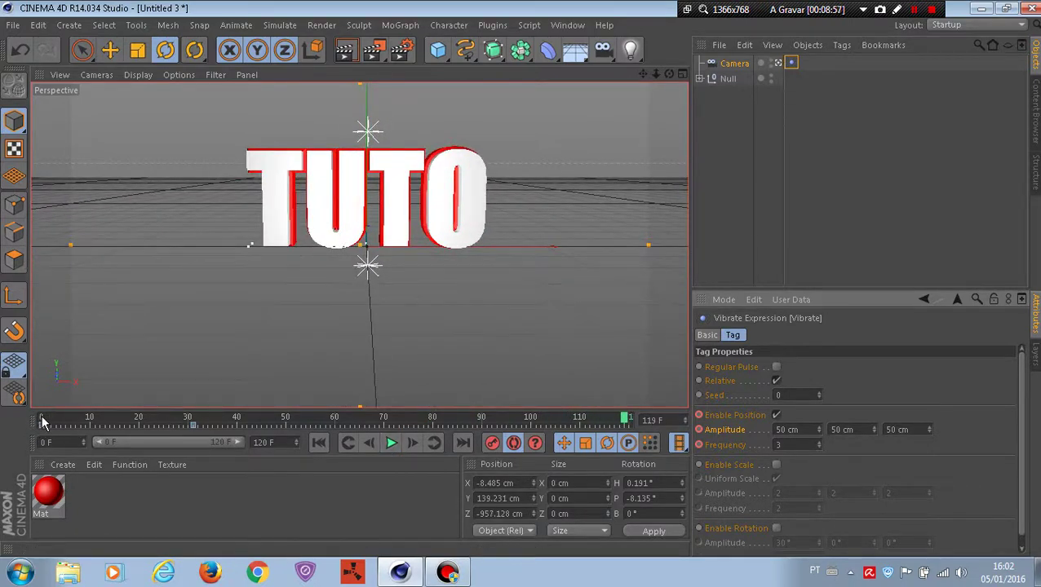
left_click(778, 64)
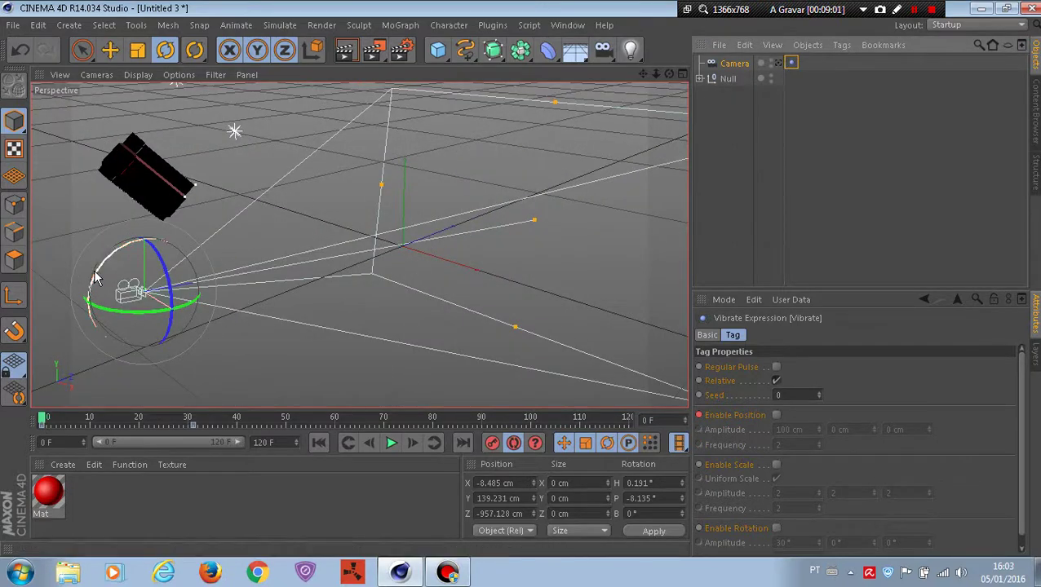
left_click(393, 445)
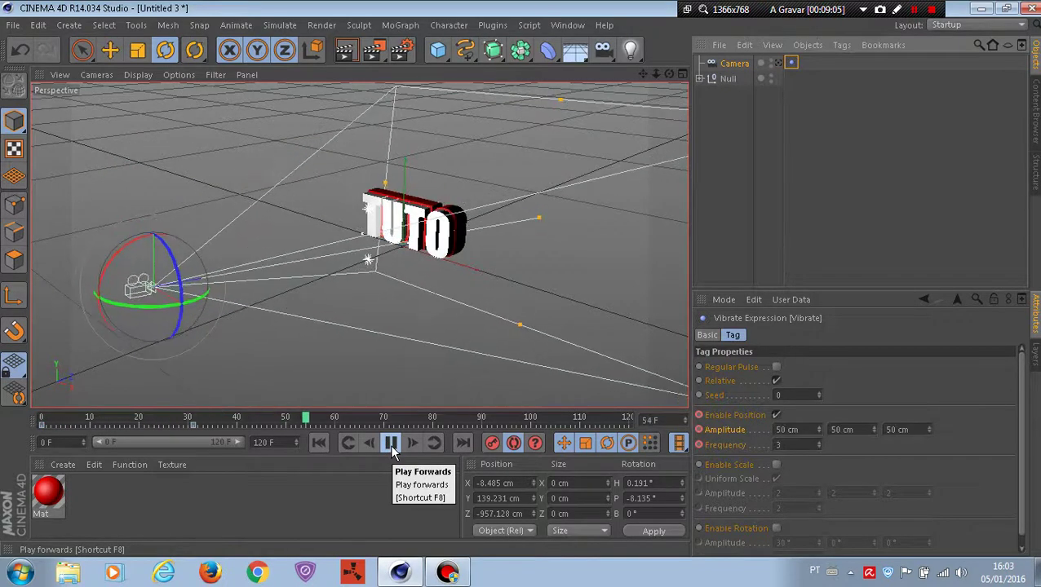
left_click(393, 449)
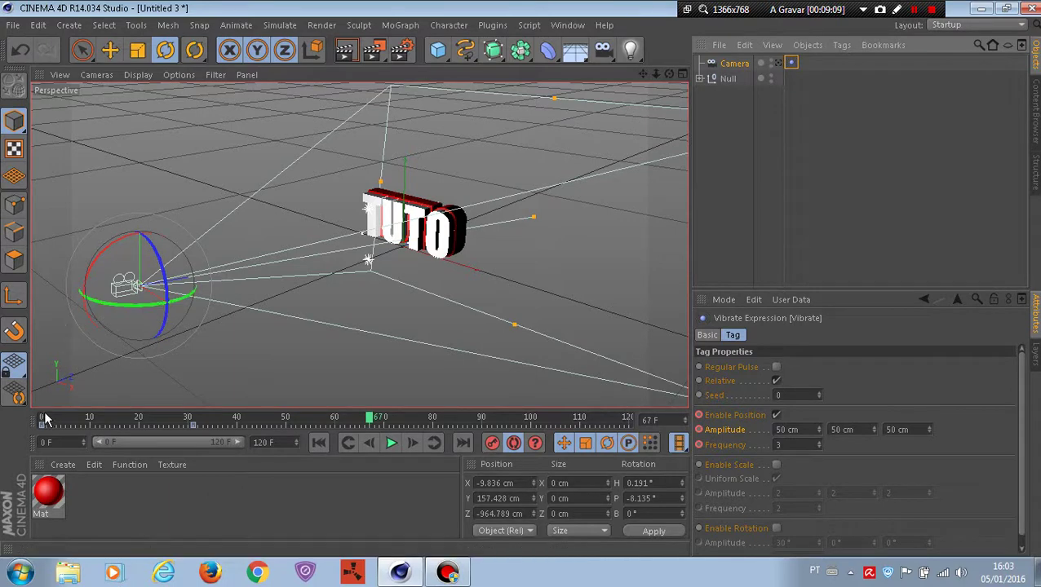
left_click(43, 420)
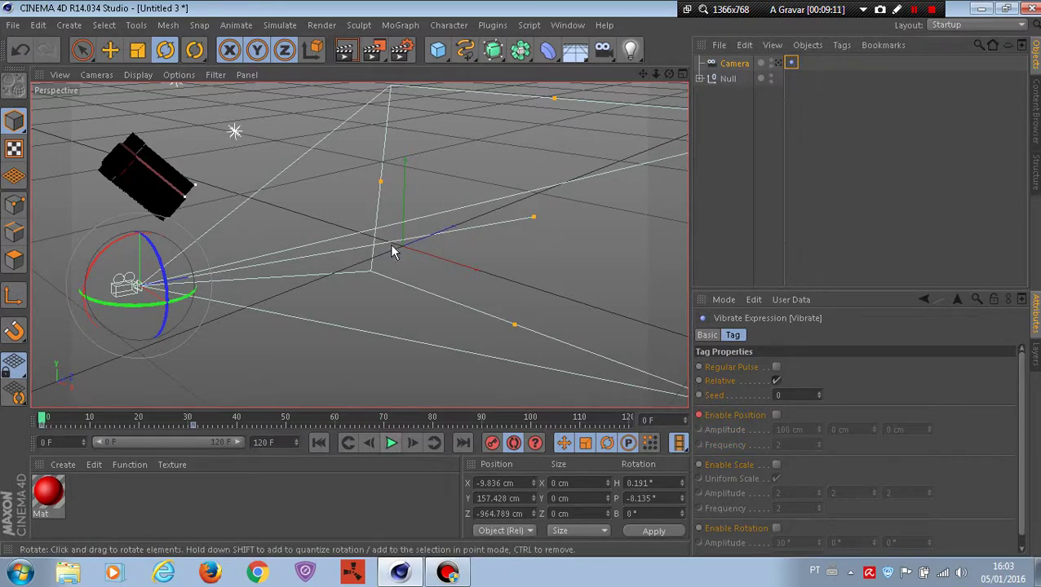
Look through the scene camera again, nudging its heading to 0.491°
left_click(406, 52)
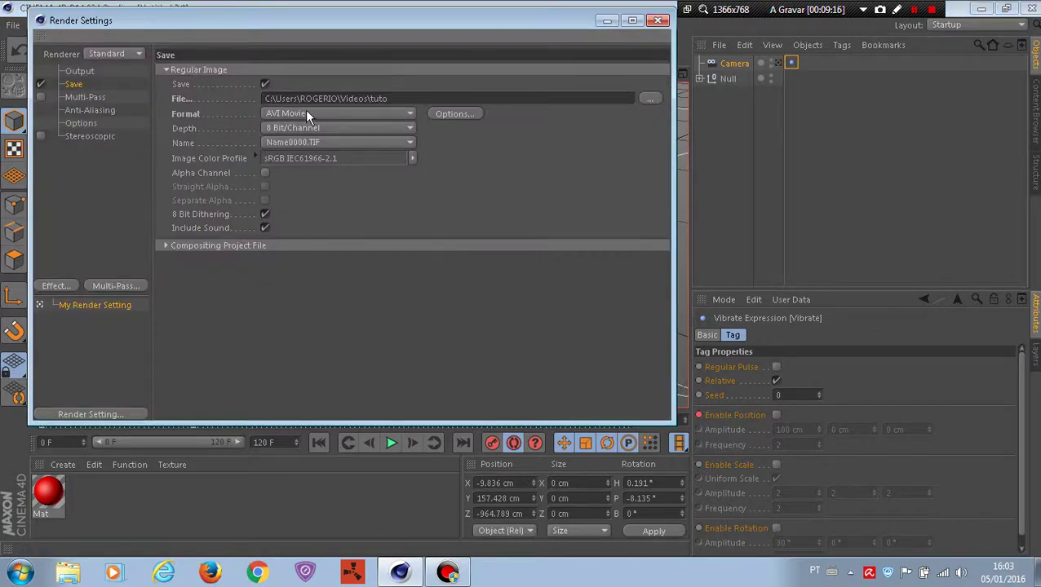
left_click(657, 20)
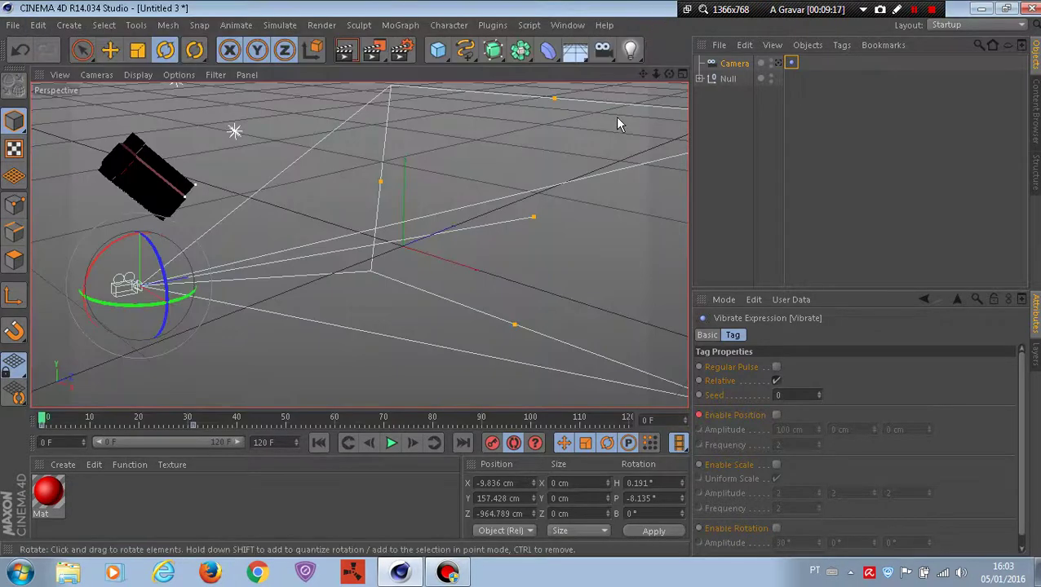
left_click(777, 64)
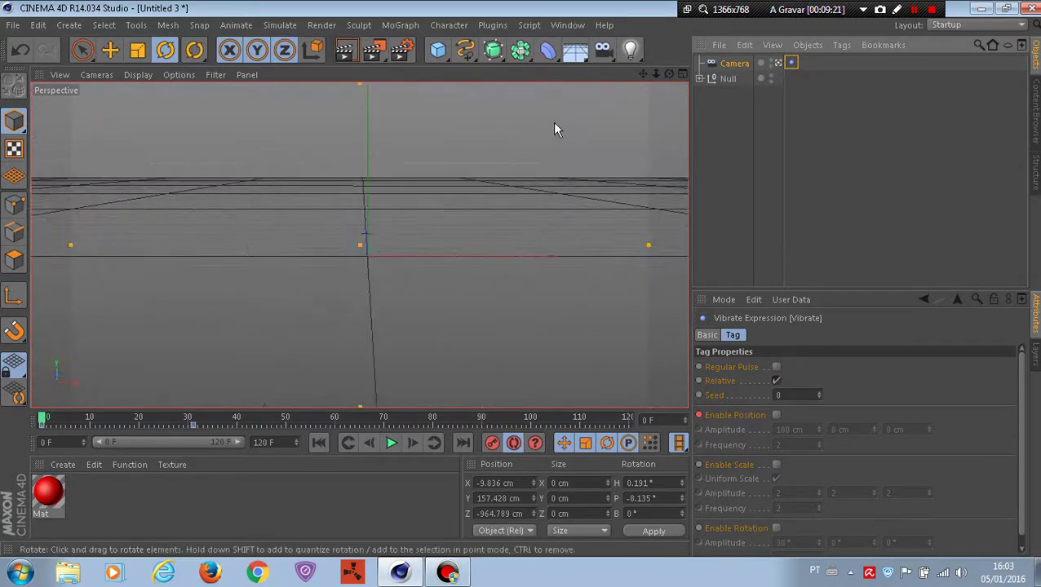
left_click_drag(668, 74, 673, 76)
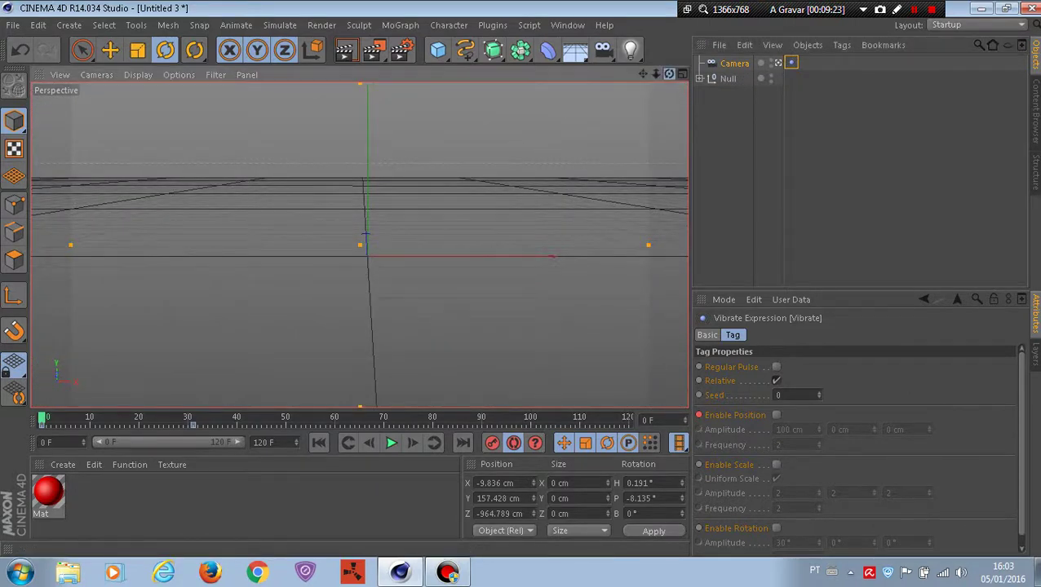
left_click_drag(358, 245, 359, 244)
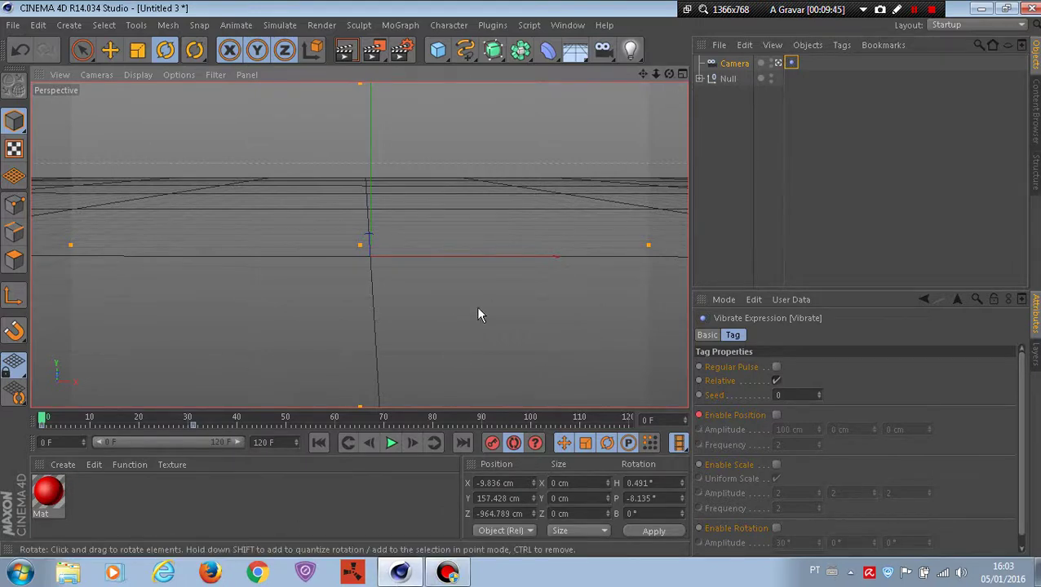
Play the camera-shake animation and rewind to frame 0
left_click(391, 445)
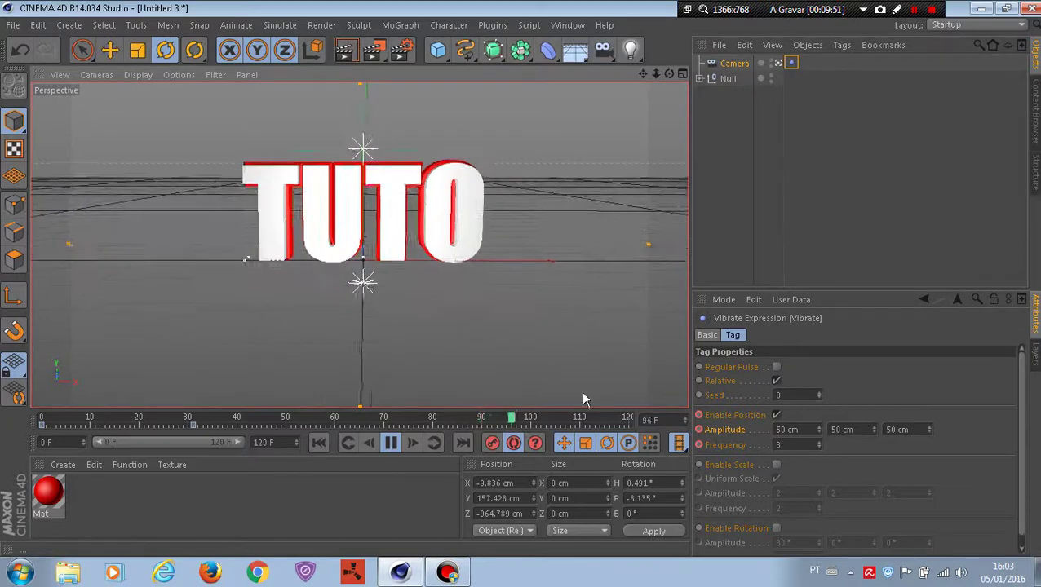
left_click(390, 443)
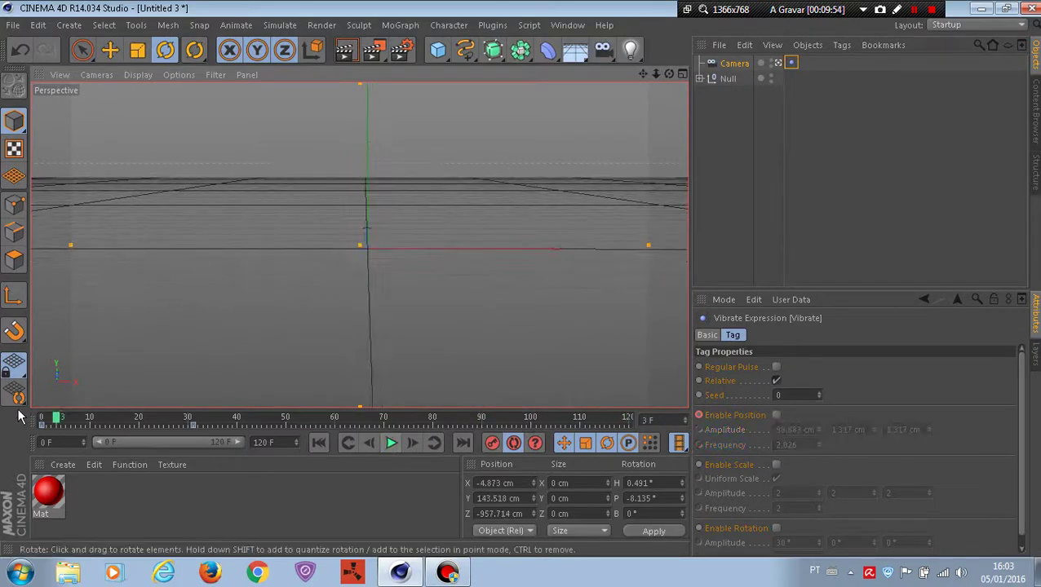
left_click(42, 422)
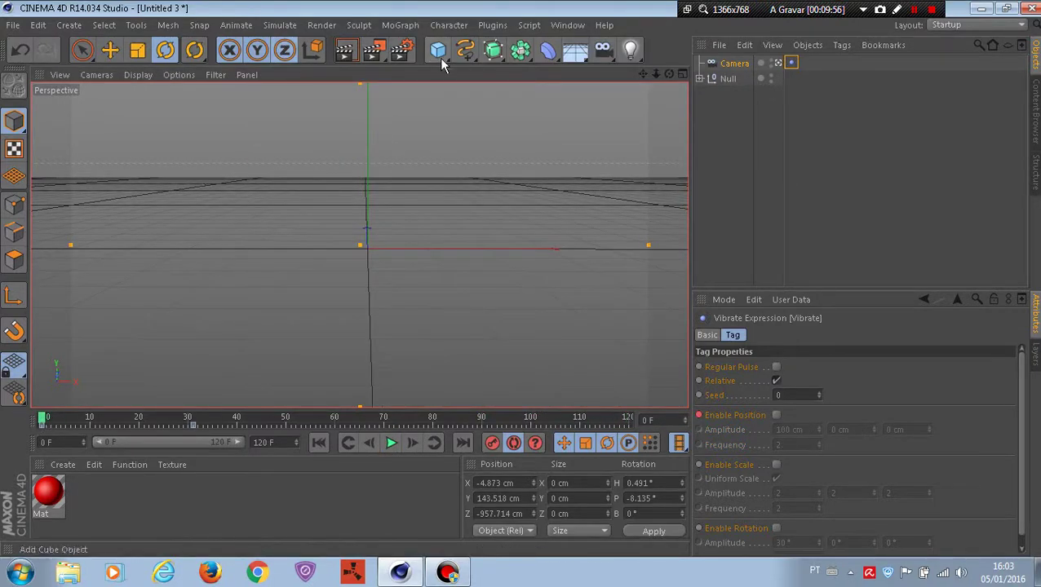
Render the animation to tuto.avi, overwriting the old file, and launch Vegas Pro 12
left_click(377, 53)
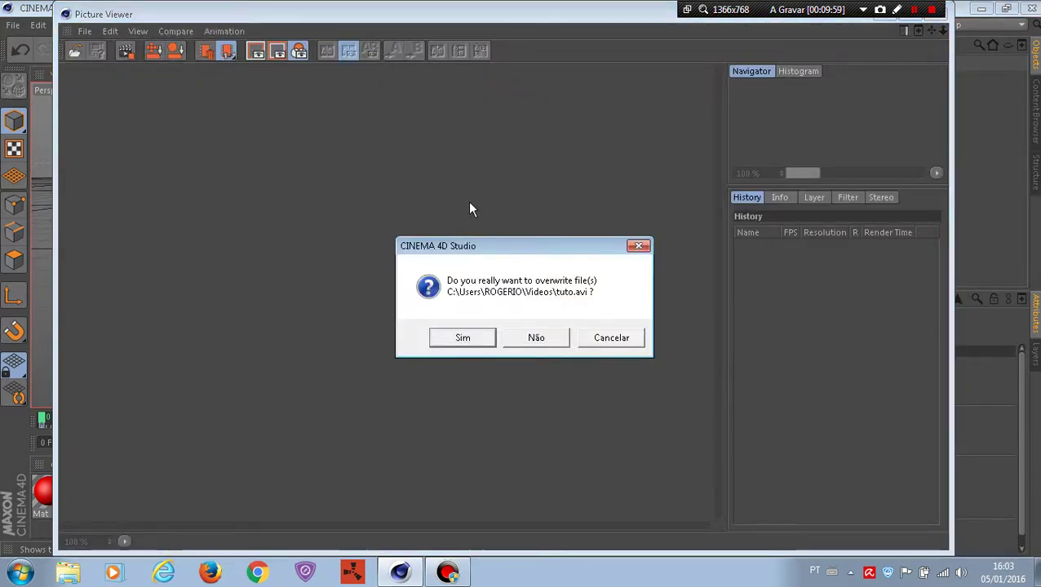
left_click(468, 343)
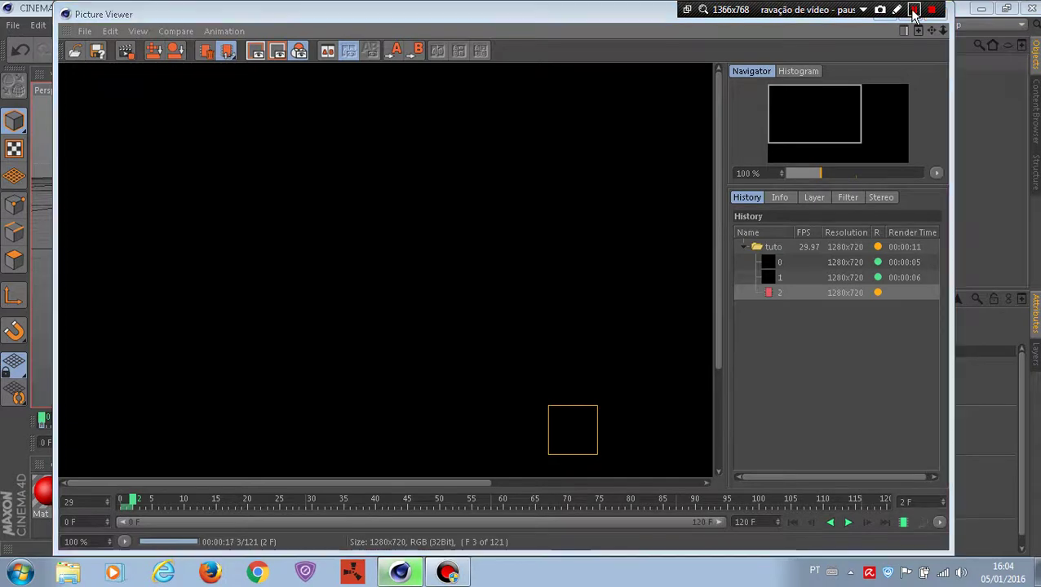
left_click(913, 10)
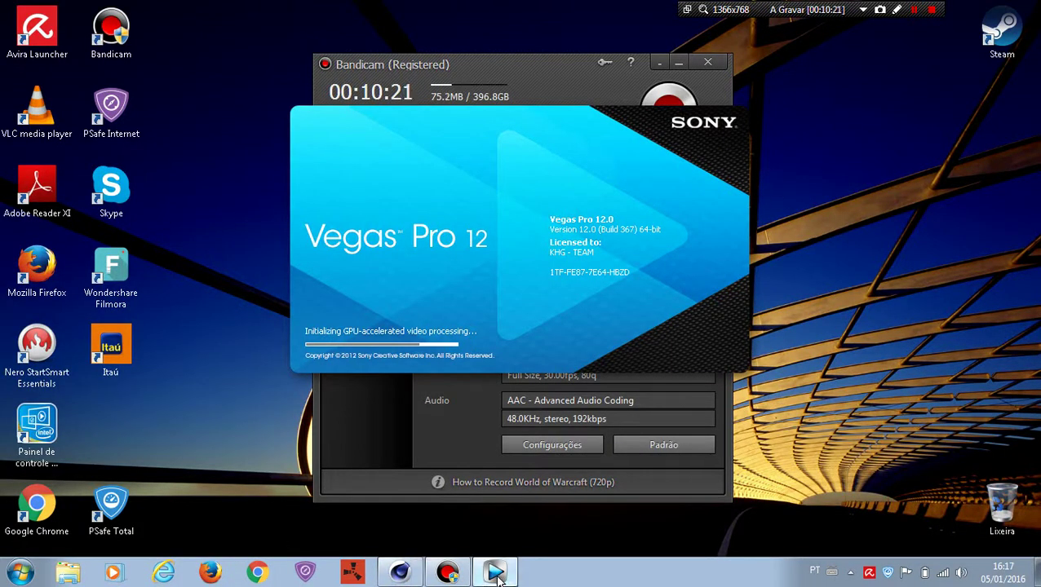
Bring Cinema 4D forward and close the finished TUTO render preview
left_click(401, 576)
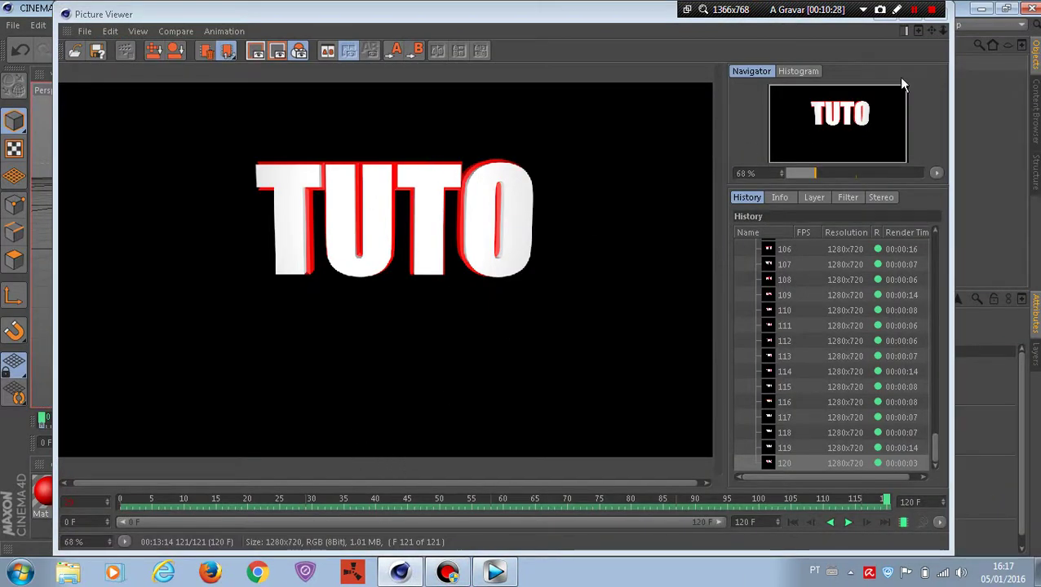
left_click_drag(826, 18, 744, 18)
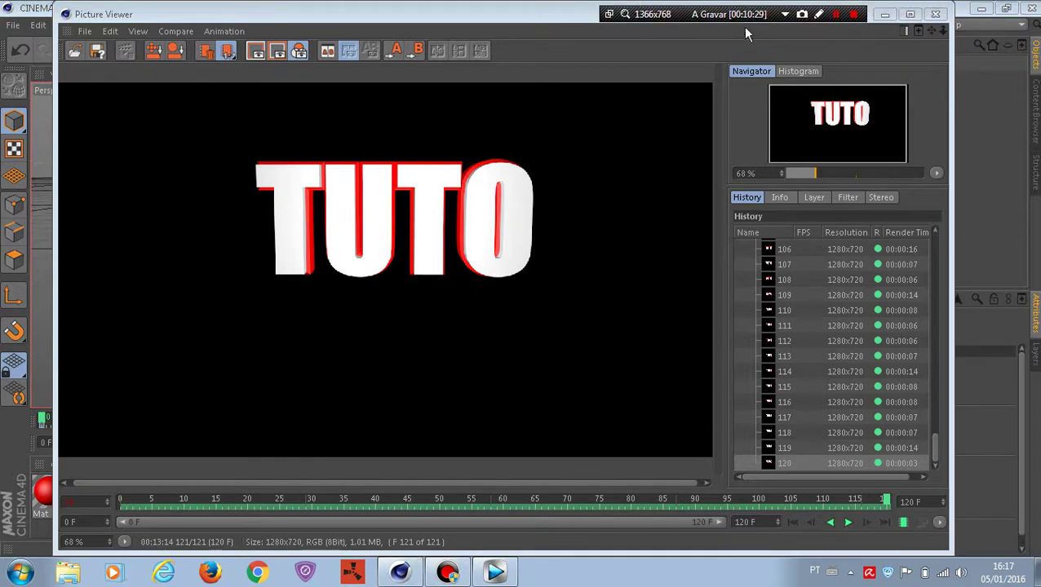
left_click(936, 13)
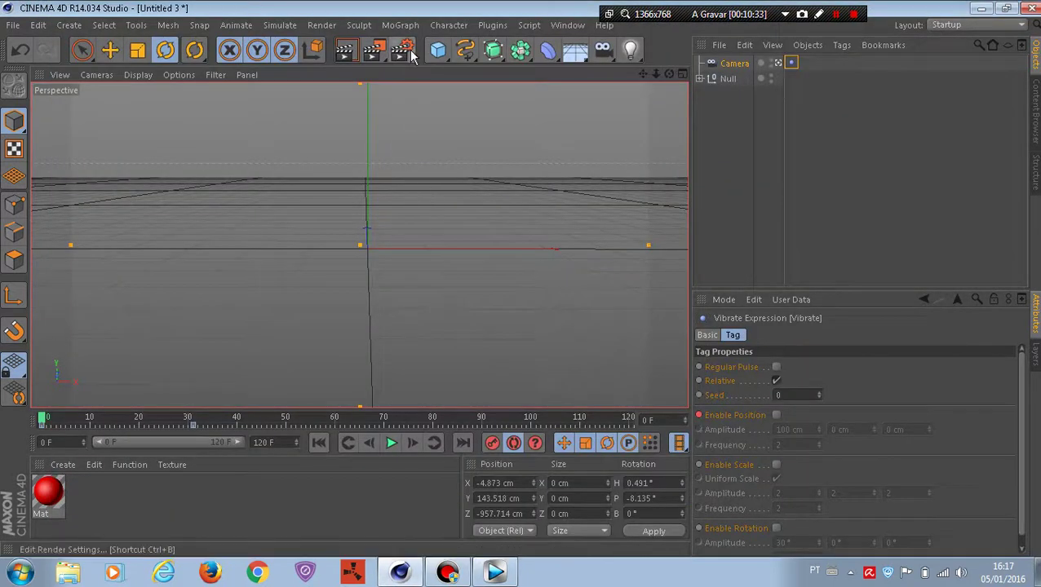
Check the Save output path in Render Settings, then close the settings window
left_click(405, 53)
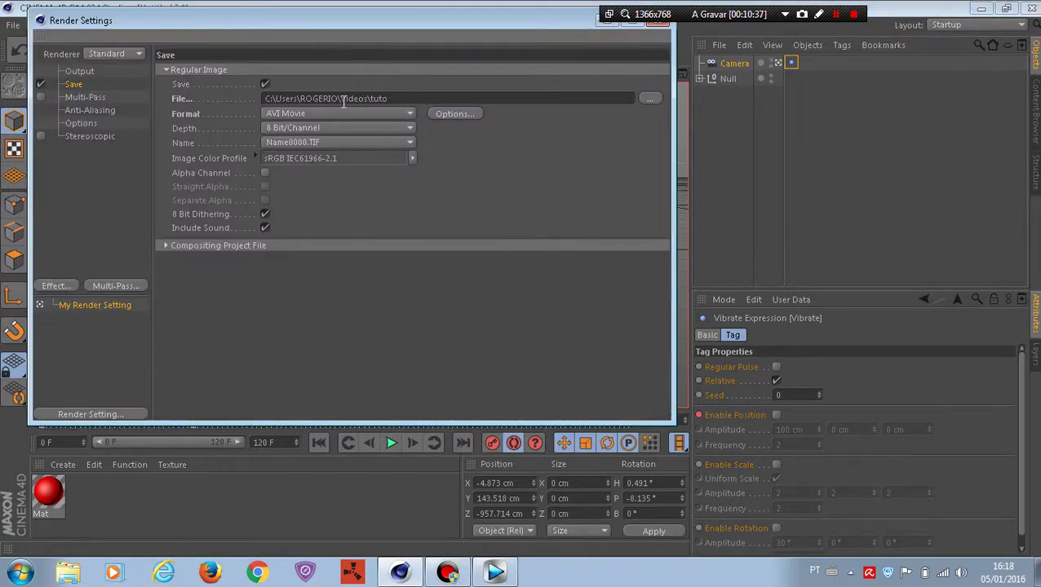
left_click_drag(477, 31, 477, 47)
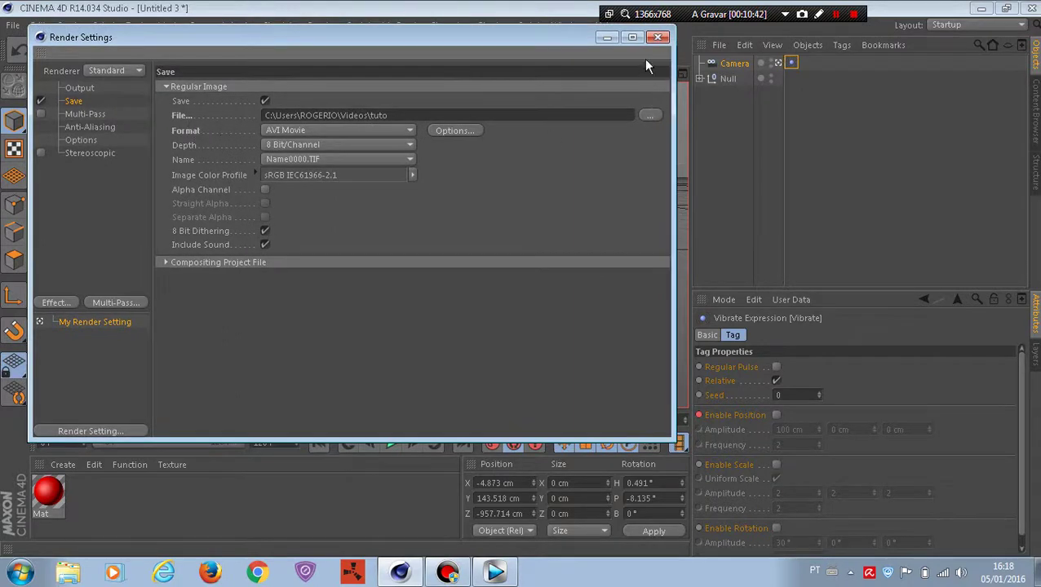
left_click(657, 39)
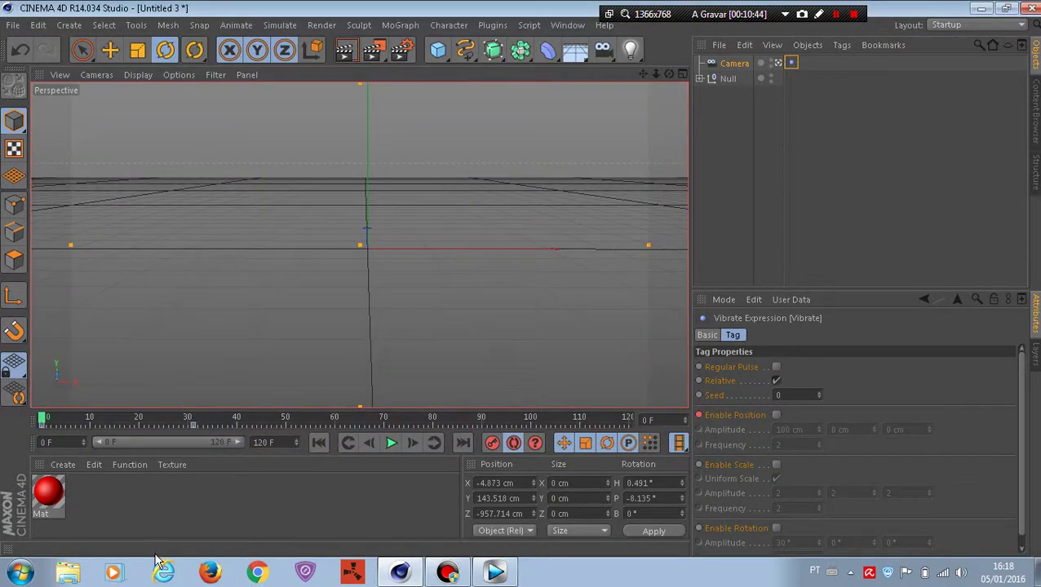
Quit Cinema 4D without saving the scene
left_click(495, 573)
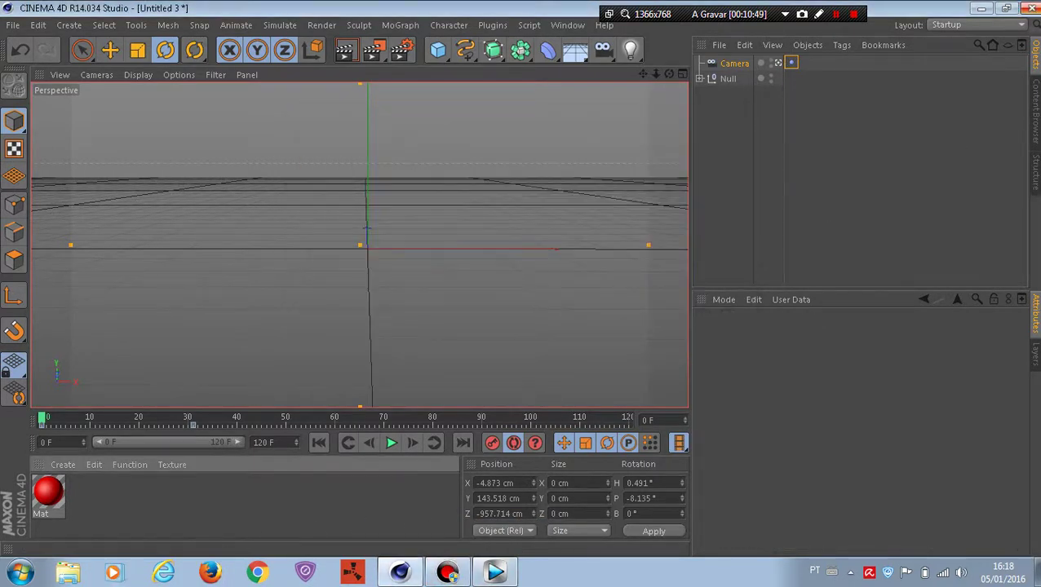
left_click(1030, 8)
left_click(538, 346)
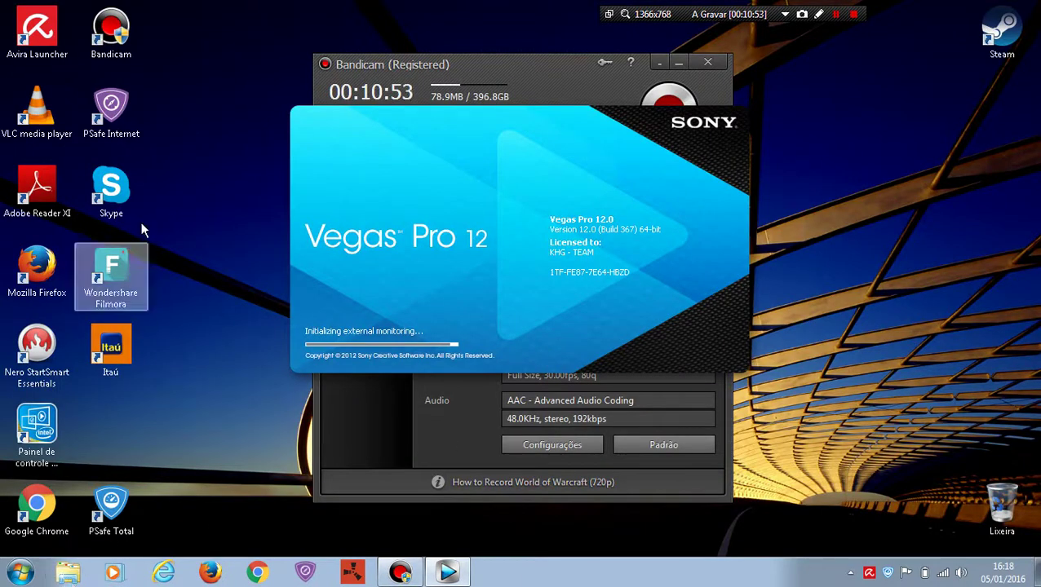
In Windows Explorer, go to Bibliotecas > Vídeos and select the rendered tuto file
left_click(59, 573)
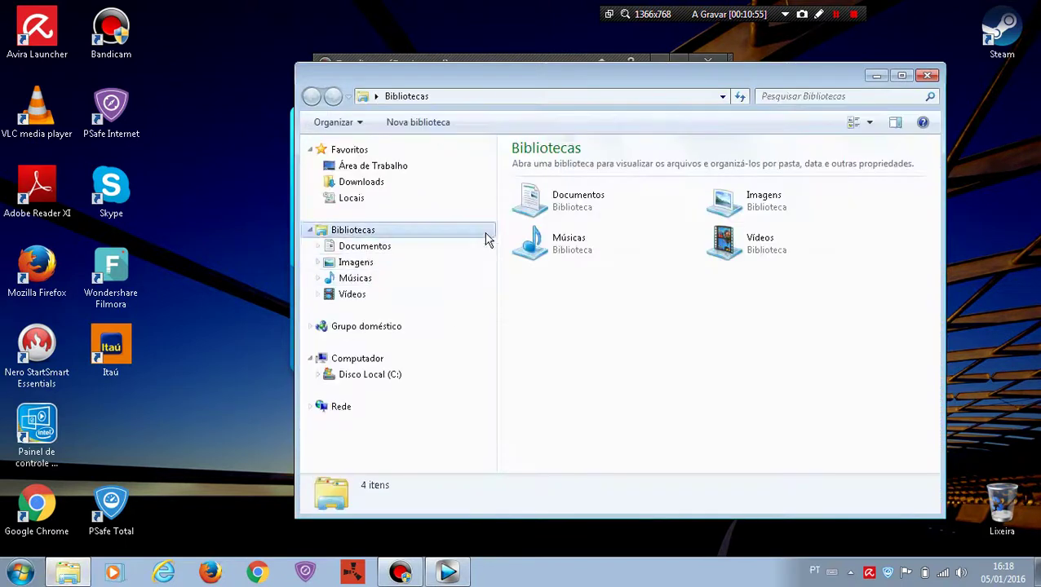
left_click(488, 248)
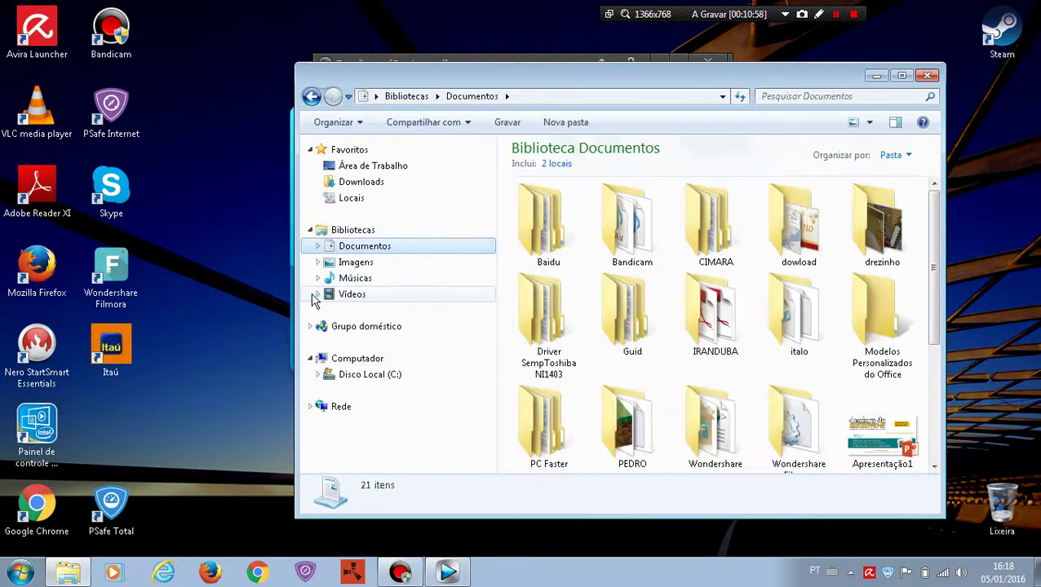
left_click(317, 295)
left_click(393, 310)
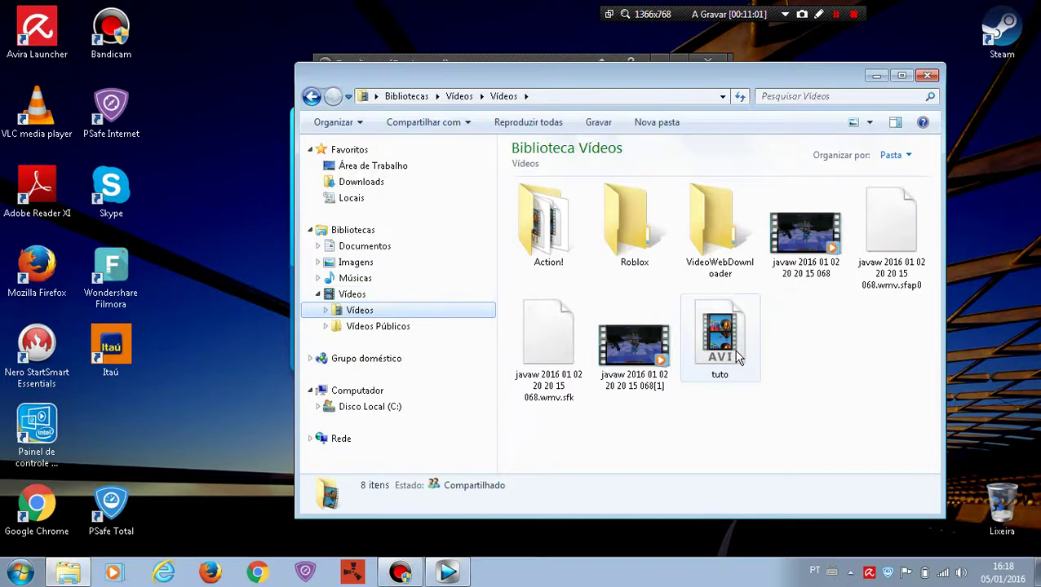
left_click(737, 357)
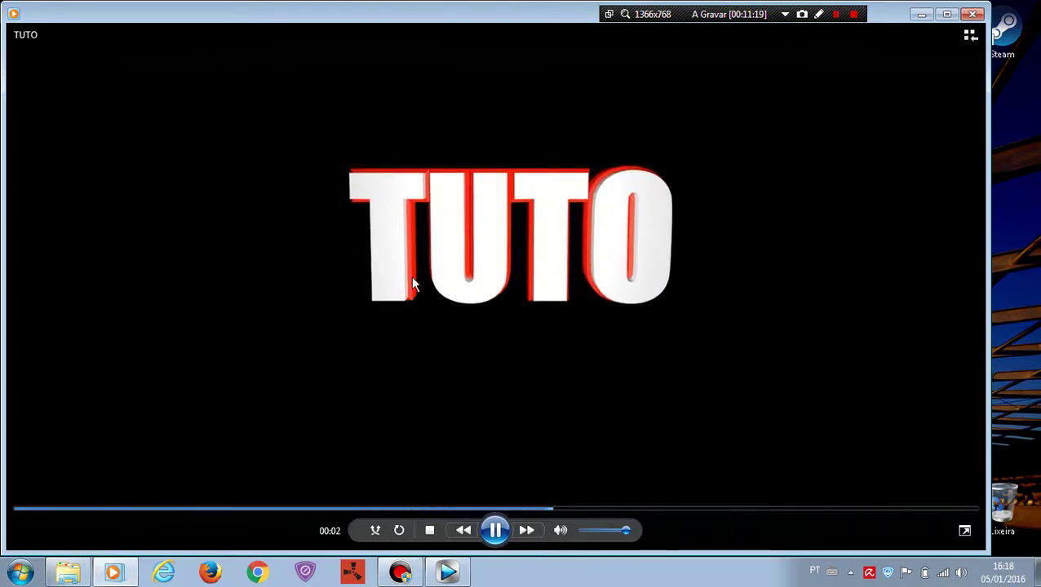
left_click(976, 14)
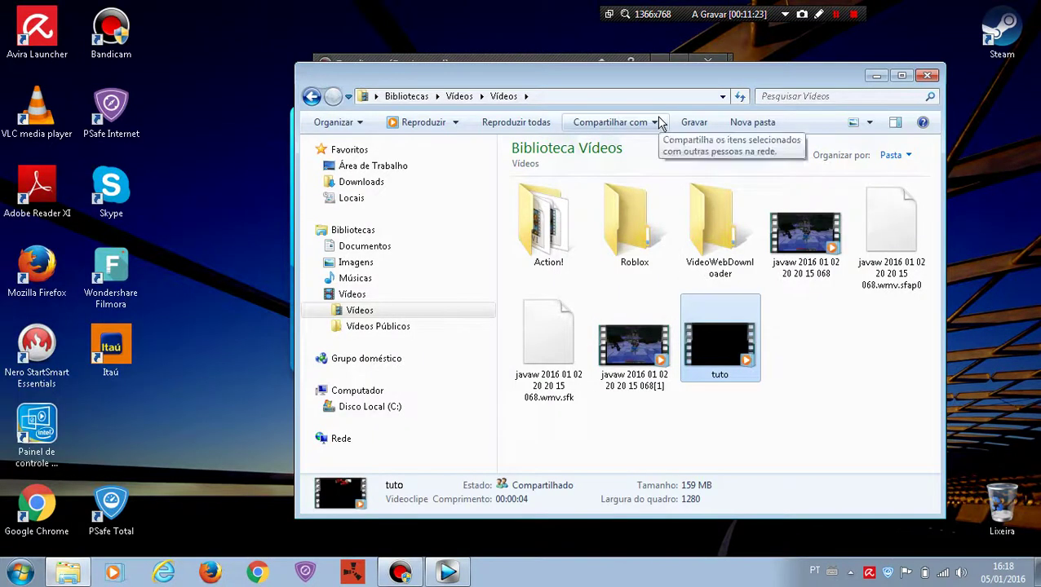
Switch to the loading Vegas Pro 12.0 and wait for its empty Untitled project
mouse_move(441, 572)
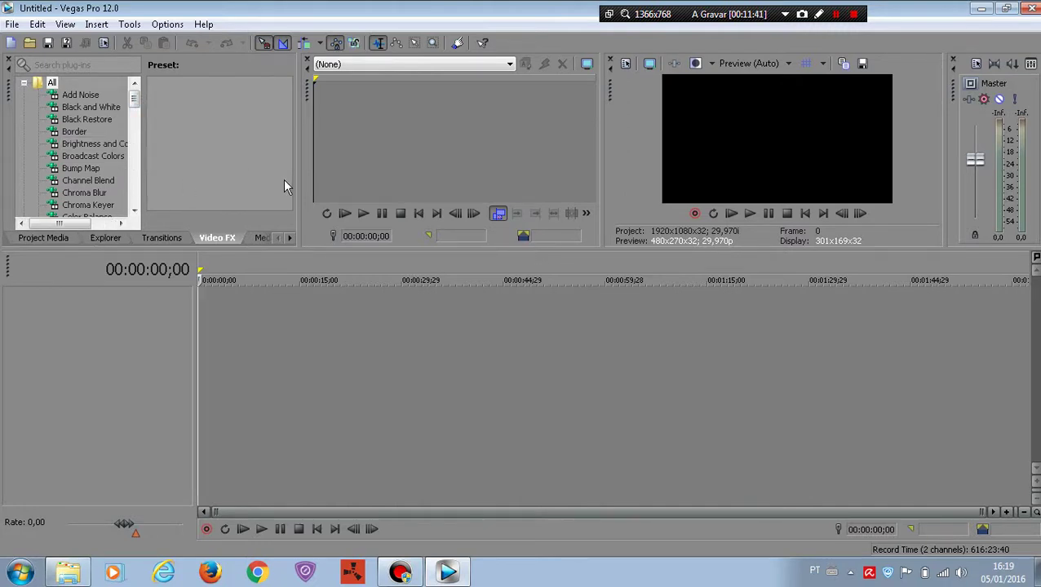
Browse the Explorer tab to Videos and drop tuto.avi onto the empty timeline
left_click(262, 237)
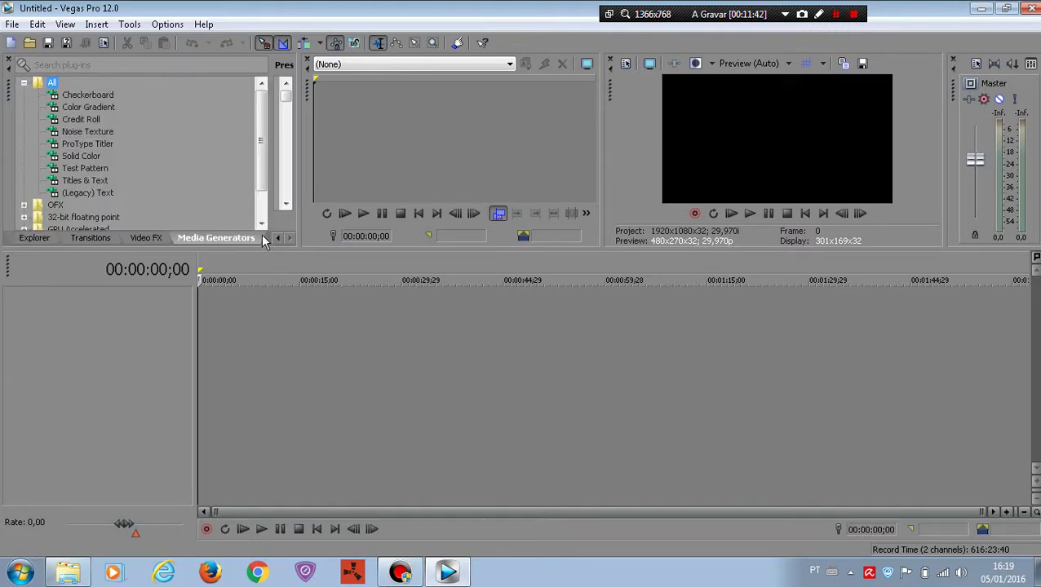
left_click(37, 238)
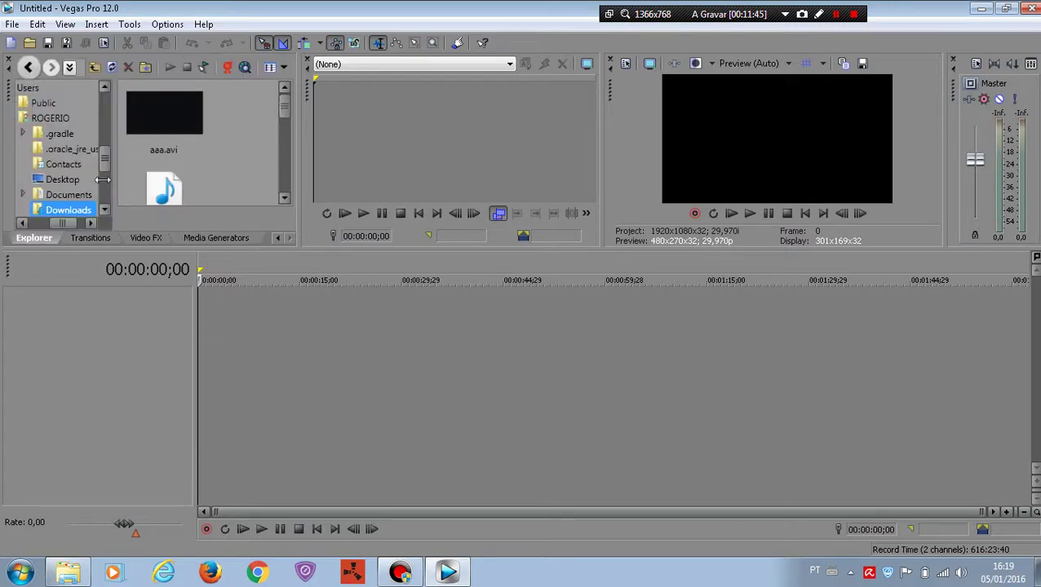
mouse_move(98, 159)
left_mouse_down()
mouse_move(105, 187)
mouse_move(74, 193)
left_mouse_up()
left_click(65, 196)
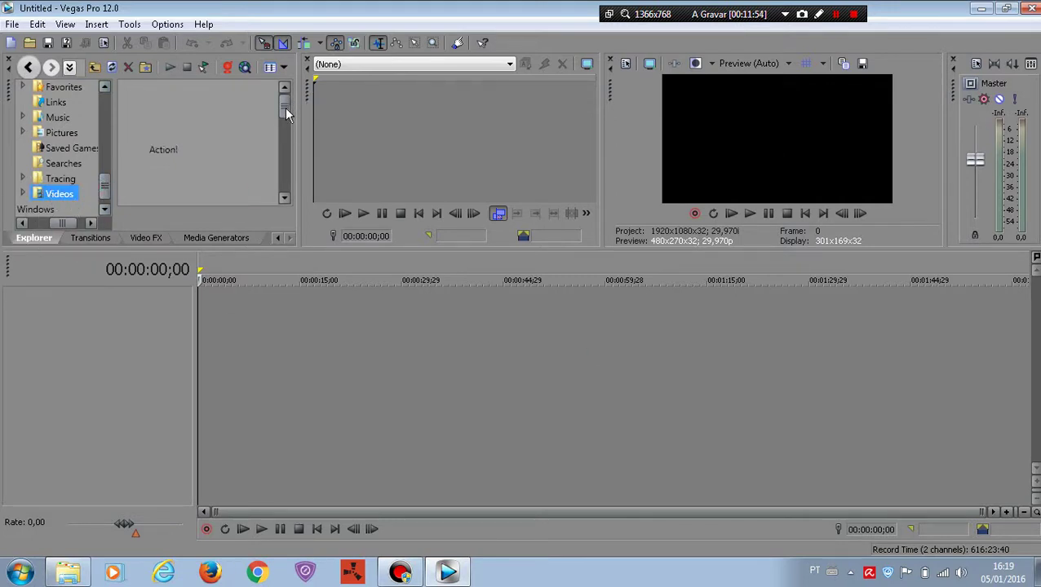
left_click_drag(285, 108, 286, 190)
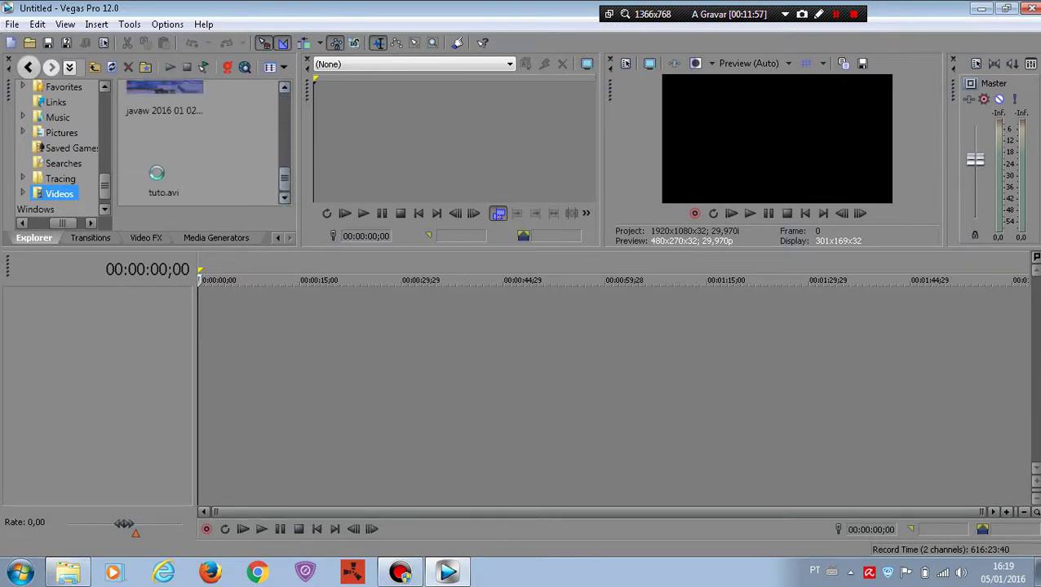
left_click(156, 173)
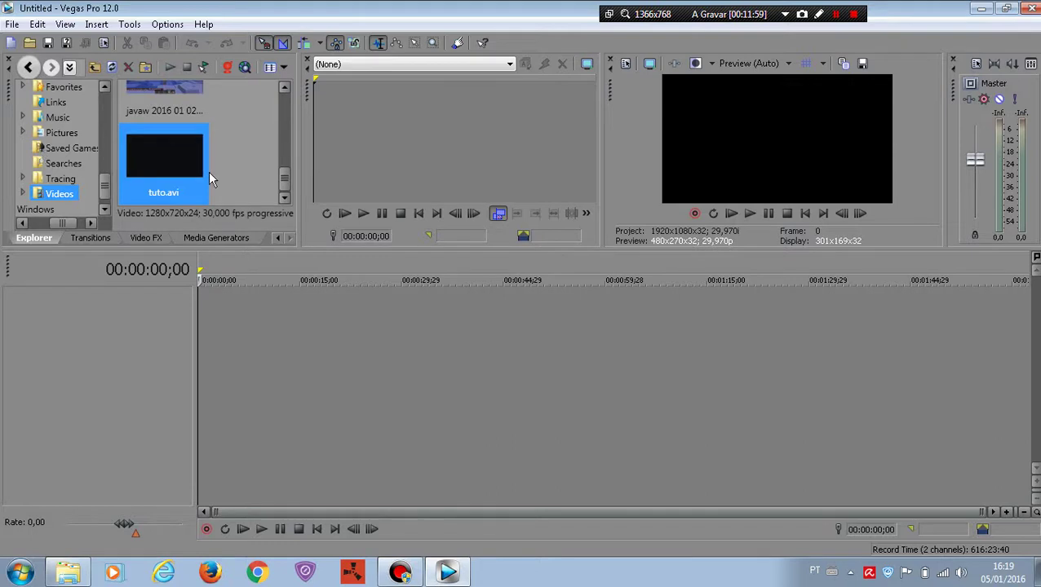
mouse_move(204, 218)
left_mouse_down()
mouse_move(227, 318)
mouse_move(209, 350)
left_mouse_up()
Match the project settings to tuto.avi (1280x720) and play the clip to preview it
left_click(606, 239)
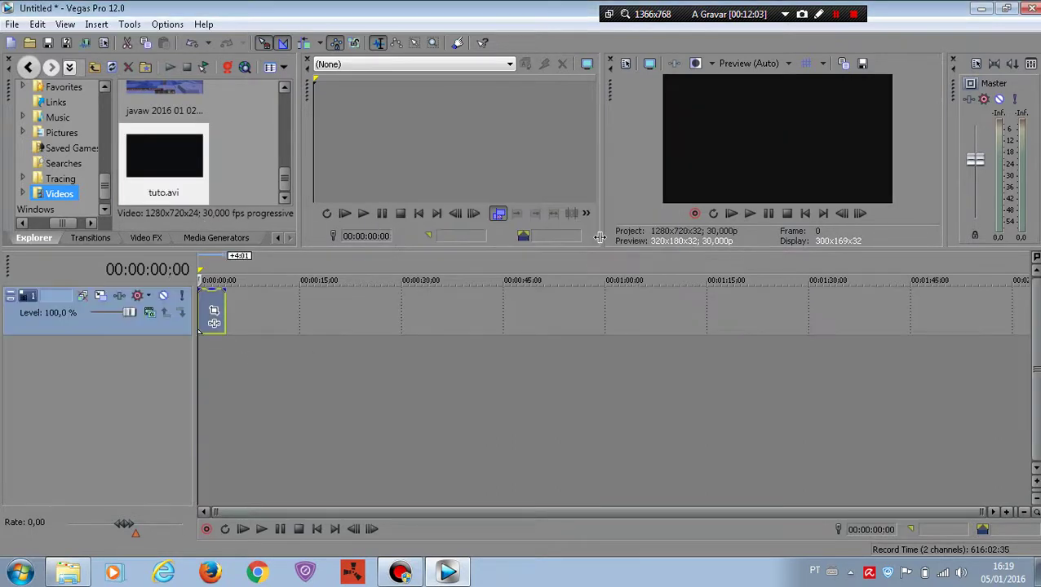
left_click(751, 214)
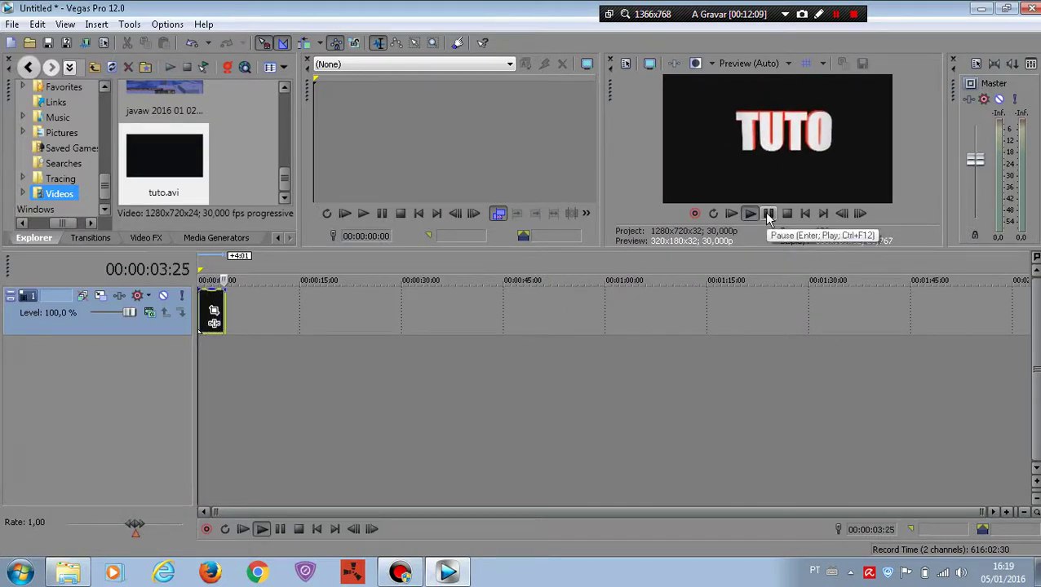
scroll(112, 194, "down", 5)
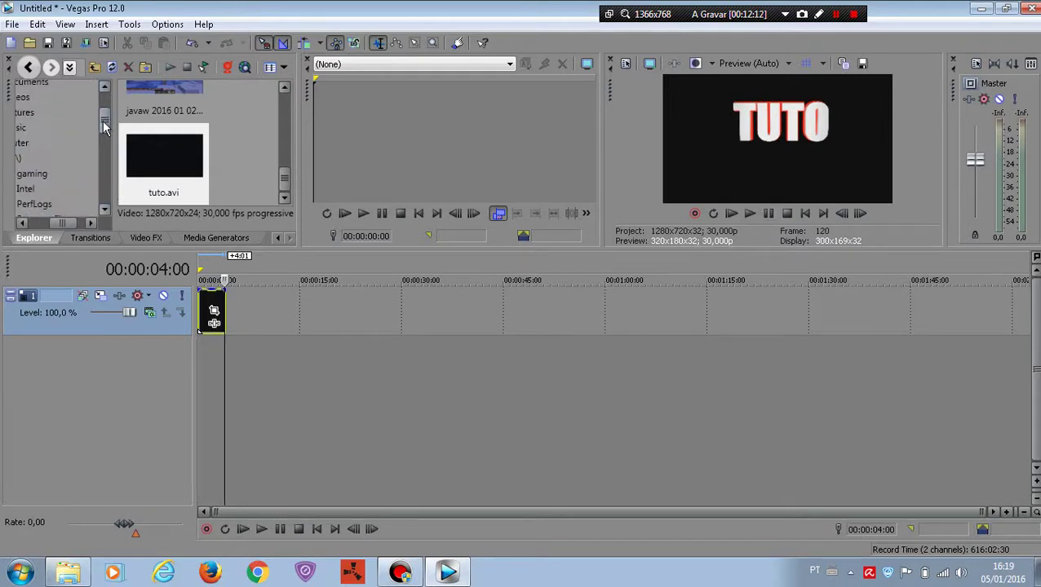
scroll(105, 210, "up", 4)
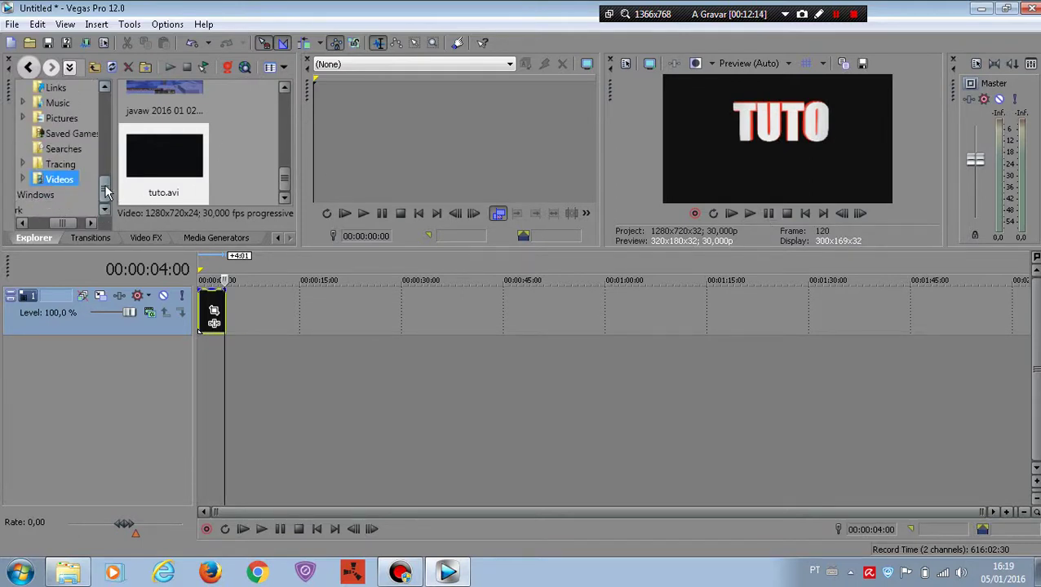
scroll(103, 200, "up", 4)
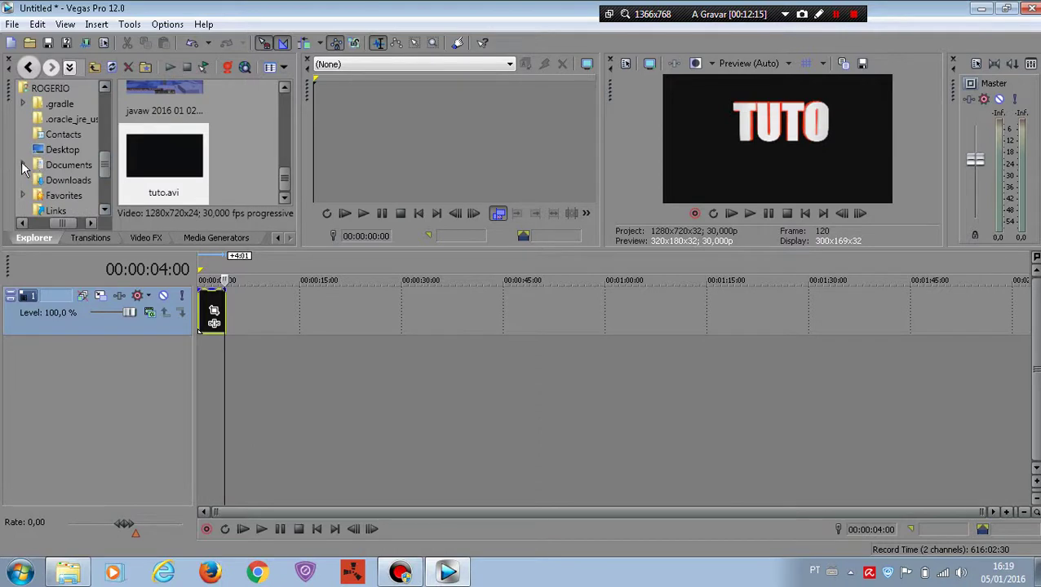
Expand Documents > italo > Cinema 4D in the Explorer tab folder tree
left_click(23, 166)
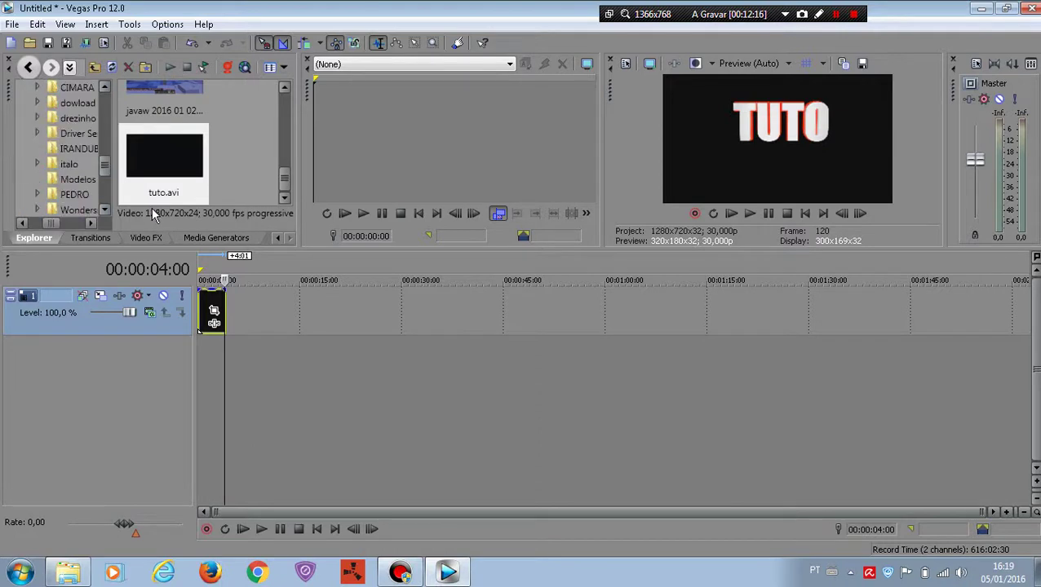
left_click(37, 164)
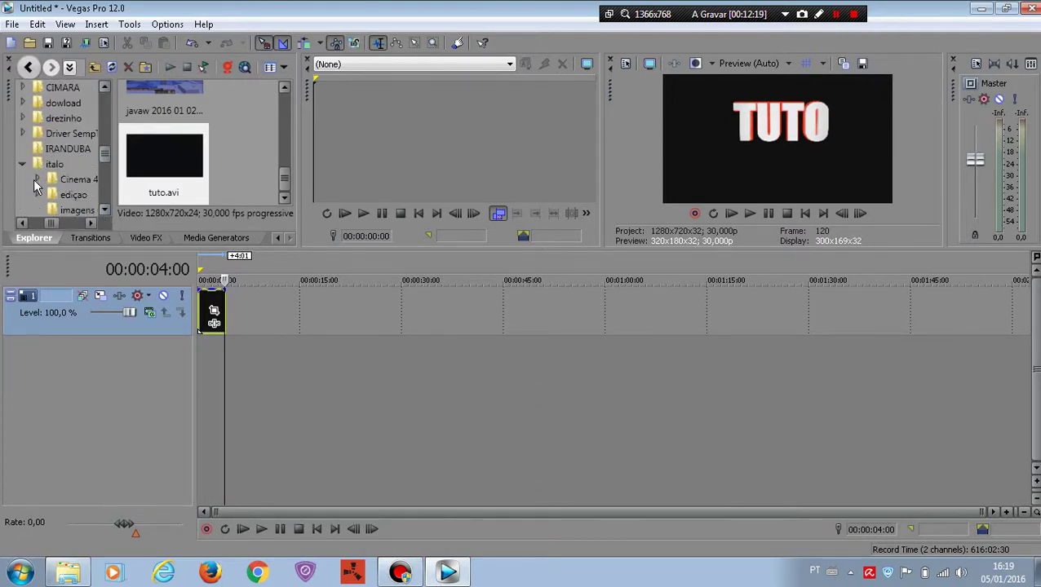
left_click(37, 180)
left_click_drag(104, 160, 104, 170)
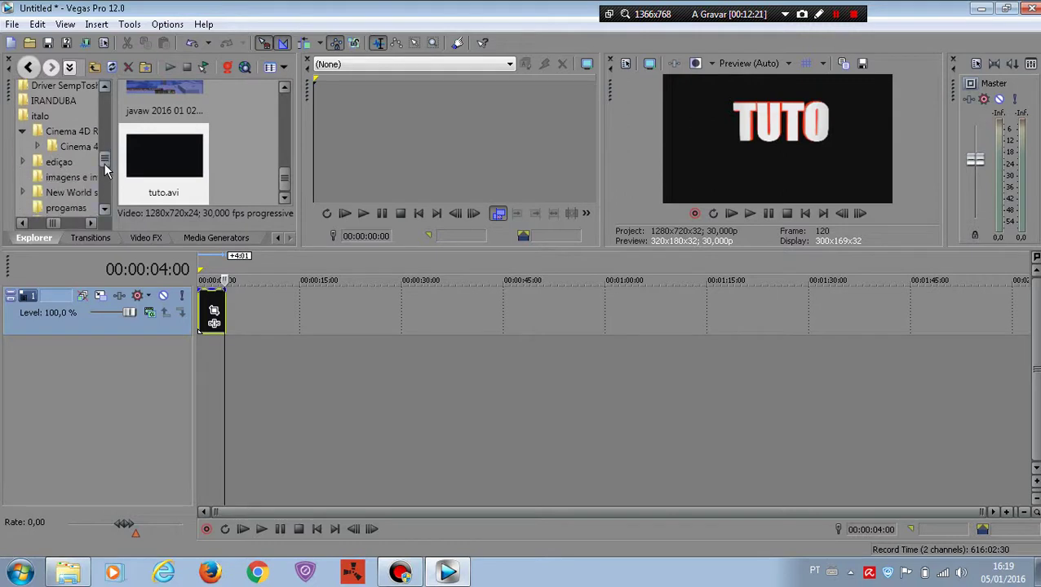
left_click(39, 147)
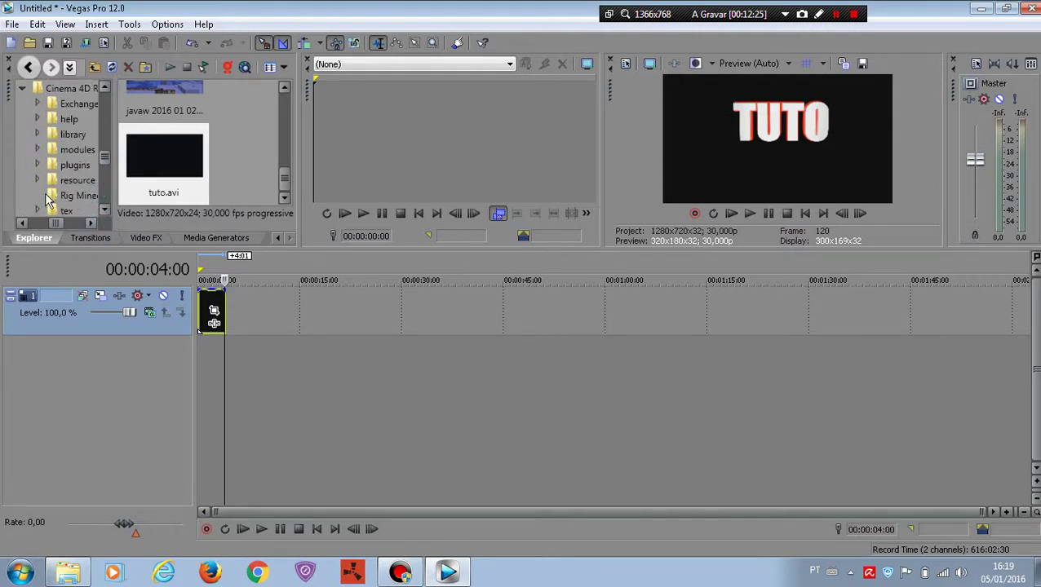
left_click_drag(100, 161, 104, 141)
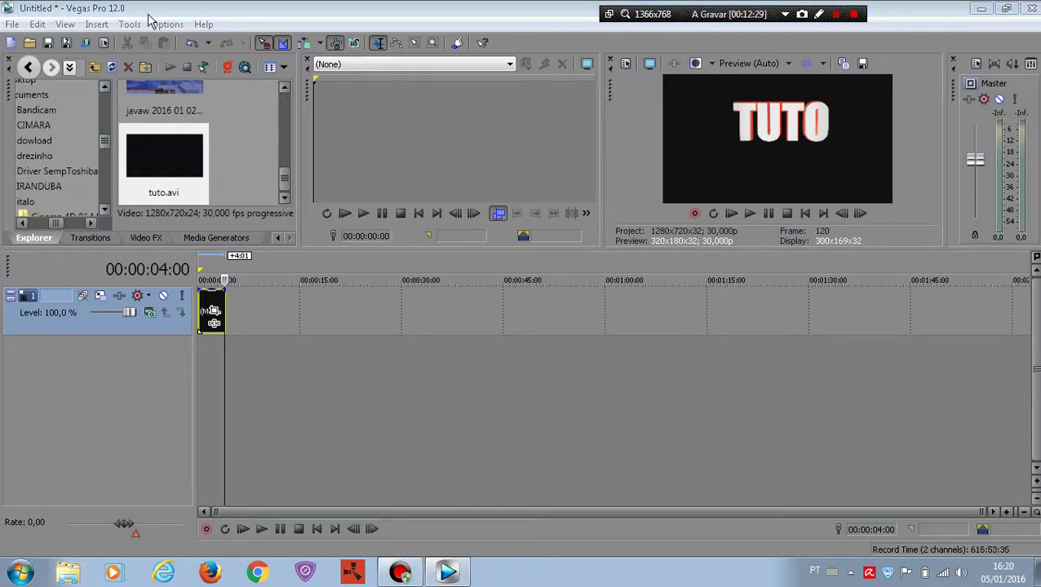
Scroll the Explorer tab folder tree to find the Downloads folder
left_click(46, 238)
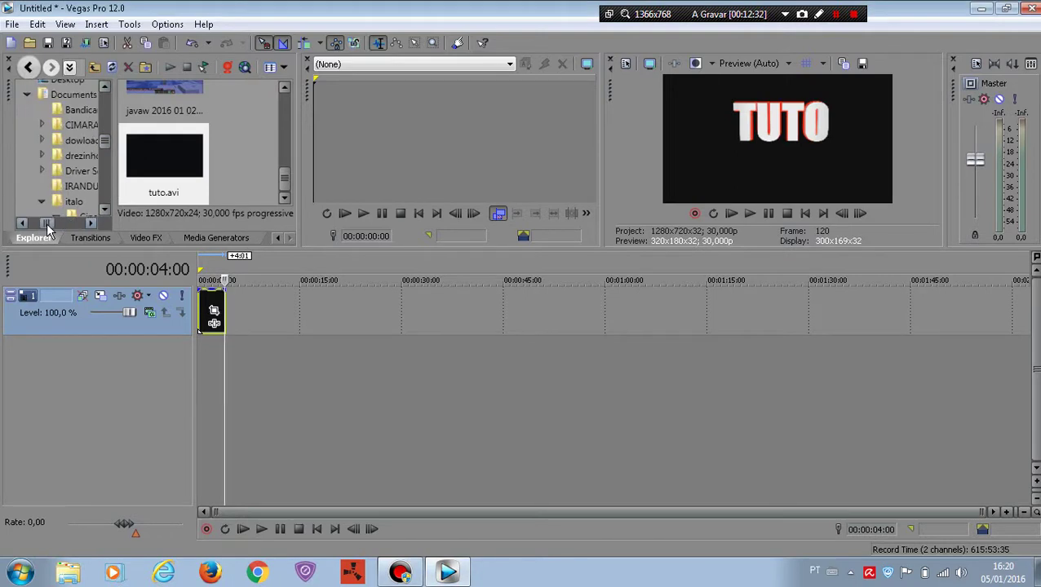
scroll(97, 155, "up", 2)
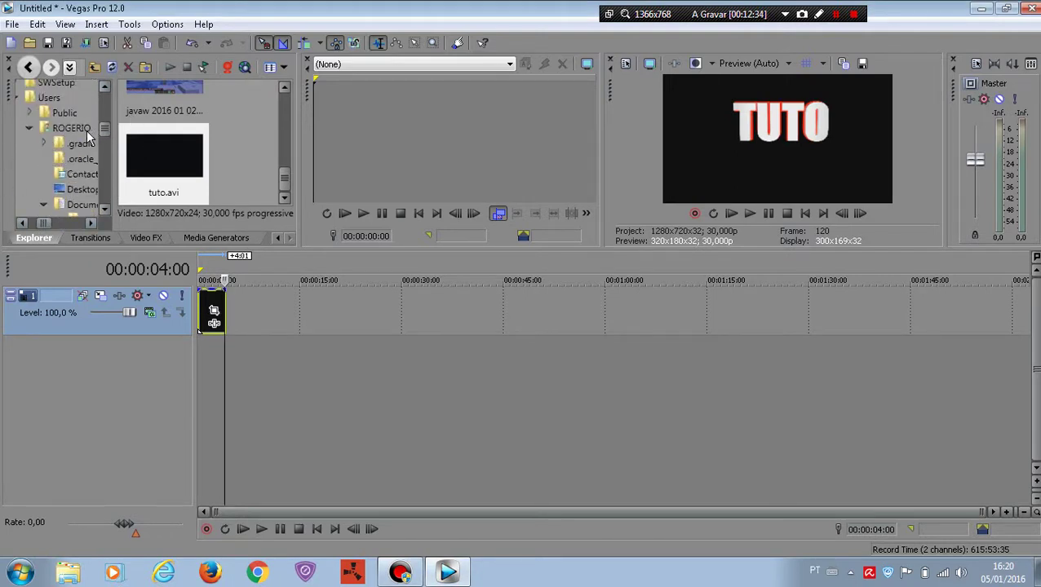
scroll(64, 130, "up", 2)
scroll(64, 131, "up", 2)
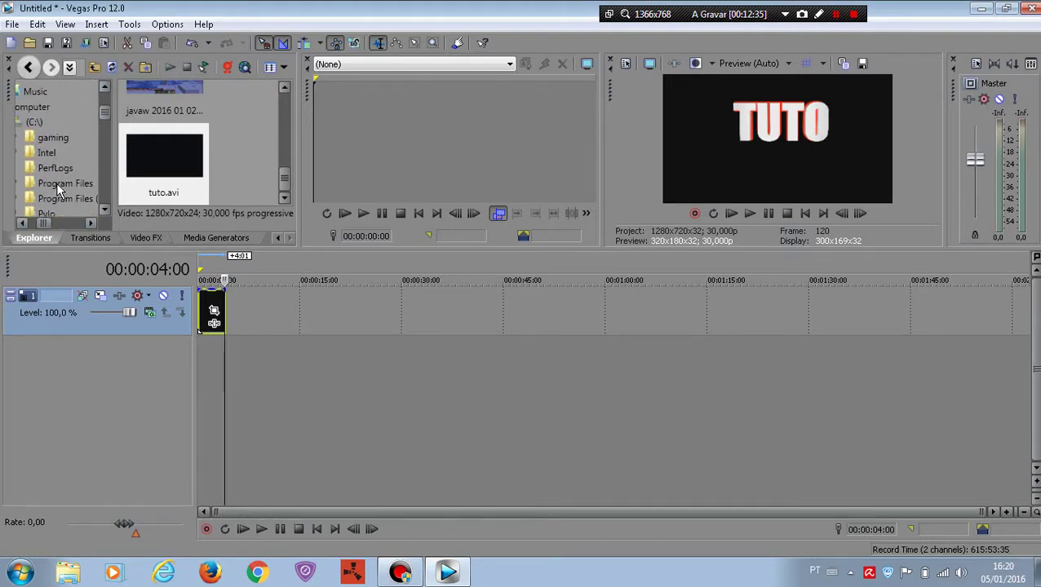
scroll(49, 171, "up", 2)
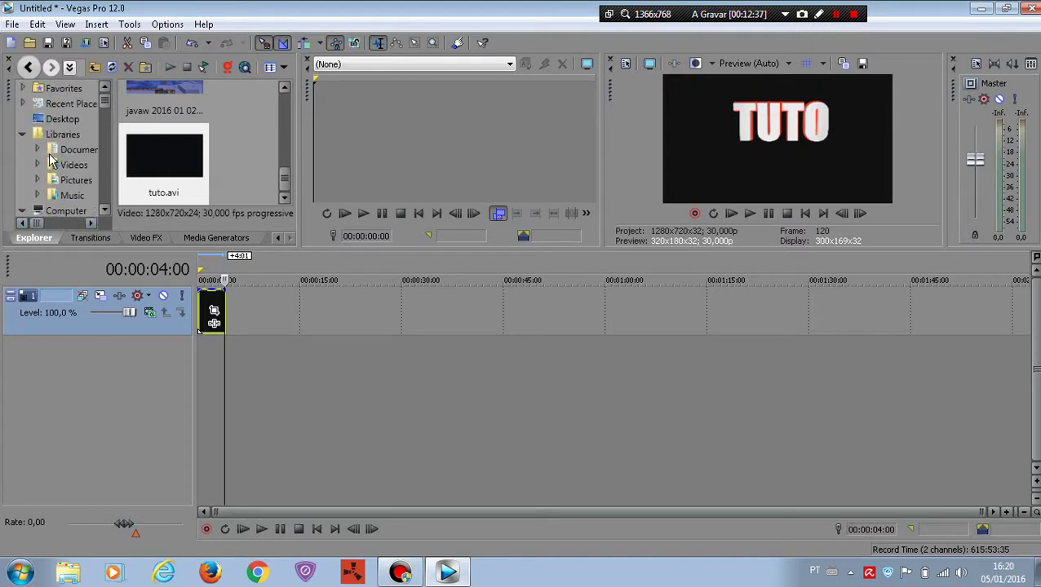
scroll(72, 167, "down", 1)
scroll(70, 163, "down", 4)
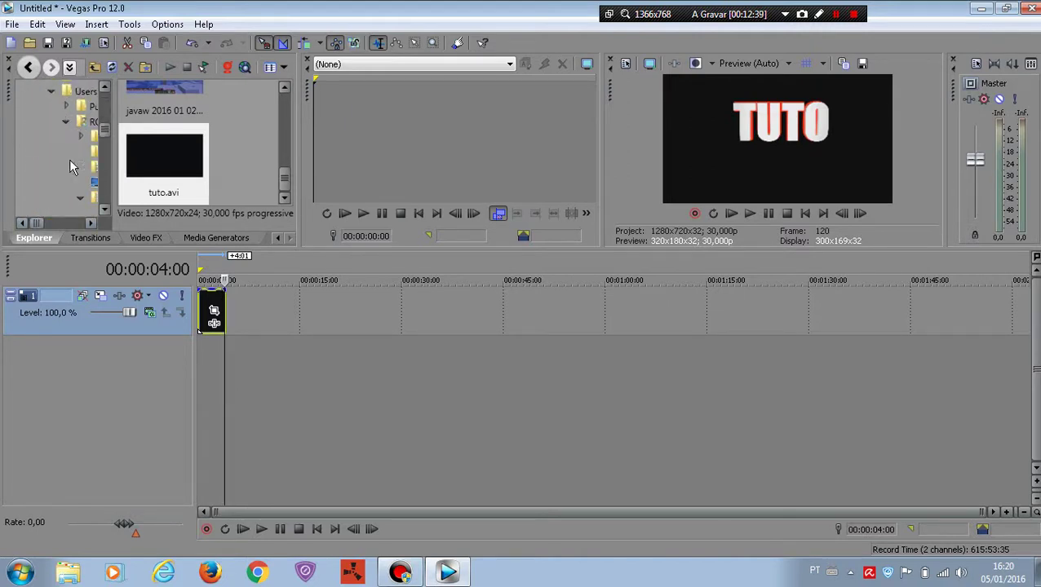
scroll(55, 220, "down", 2)
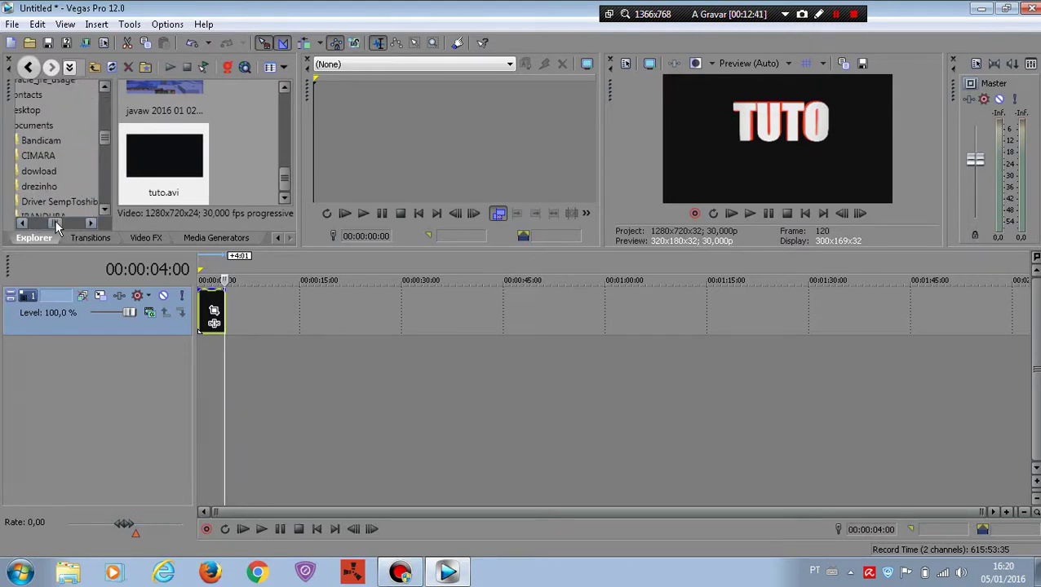
scroll(54, 220, "down", 1)
scroll(55, 217, "down", 1)
scroll(54, 214, "down", 2)
scroll(55, 214, "down", 3)
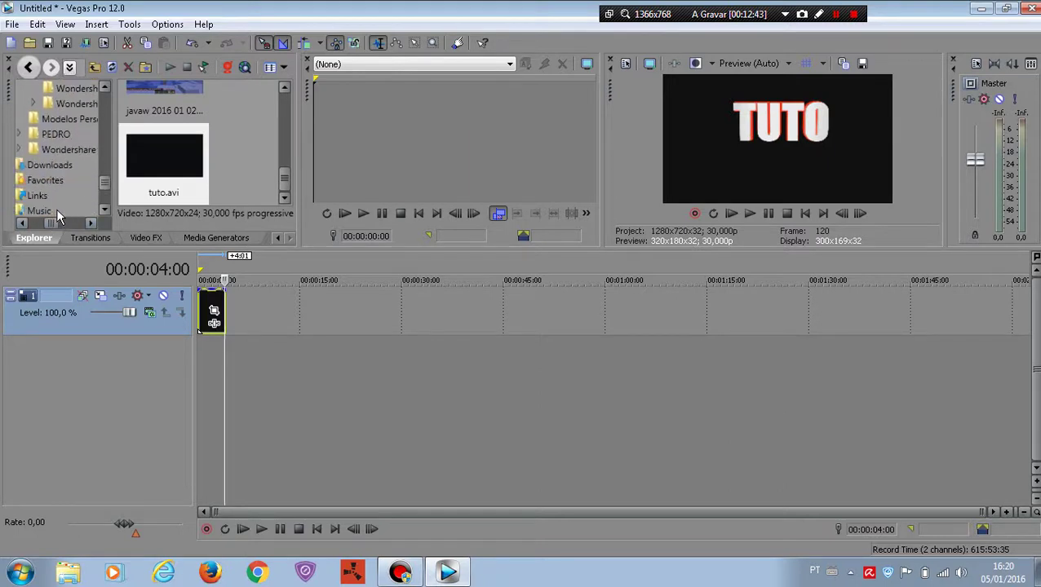
Open Downloads and scroll through its files looking for the MP3 music track
left_click(46, 166)
scroll(213, 157, "down", 2)
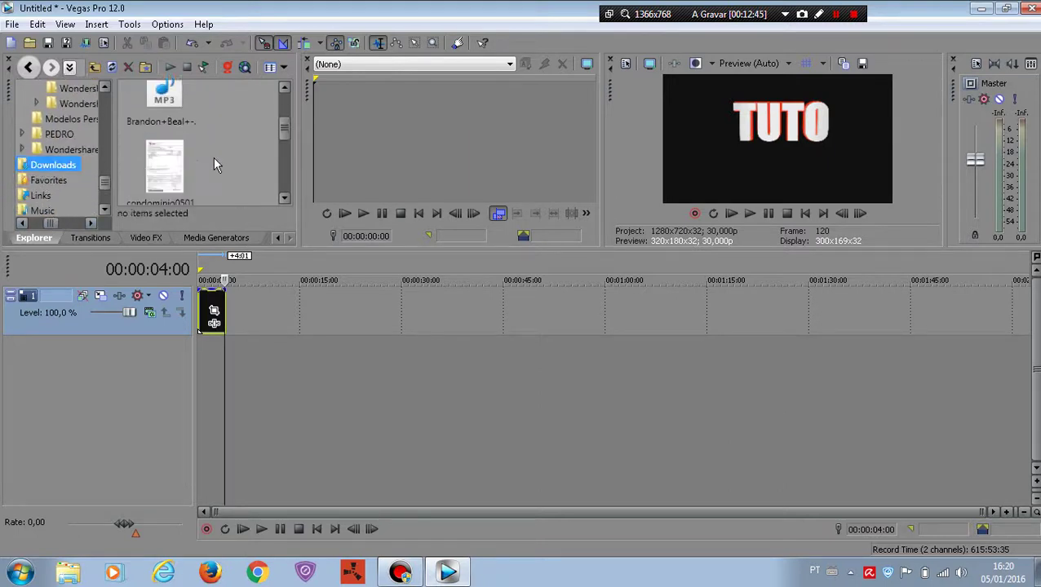
scroll(213, 157, "down", 2)
scroll(212, 156, "down", 2)
scroll(213, 156, "down", 2)
scroll(212, 156, "up", 2)
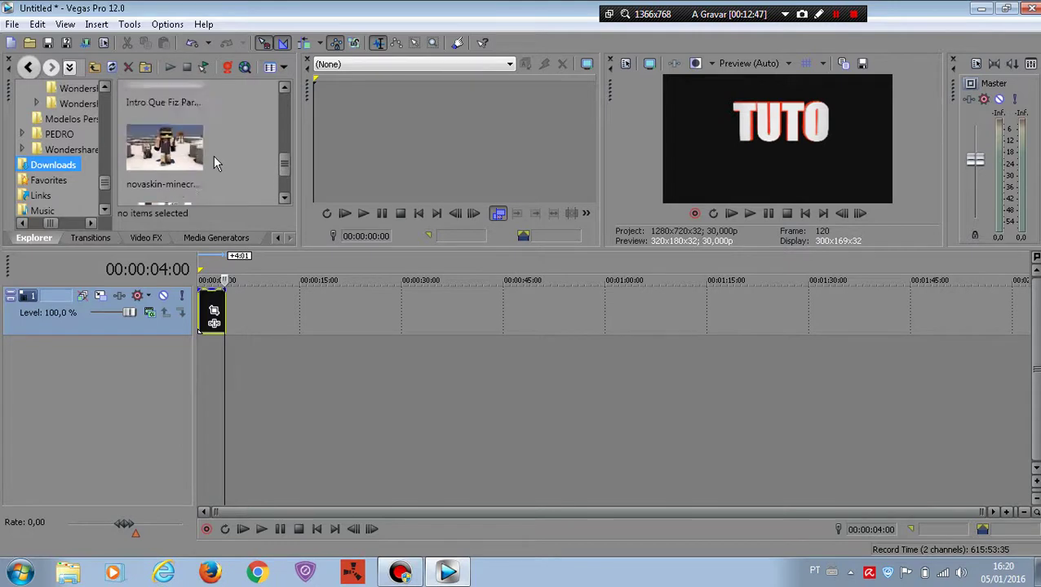
scroll(213, 155, "up", 2)
scroll(213, 153, "up", 2)
scroll(213, 154, "down", 2)
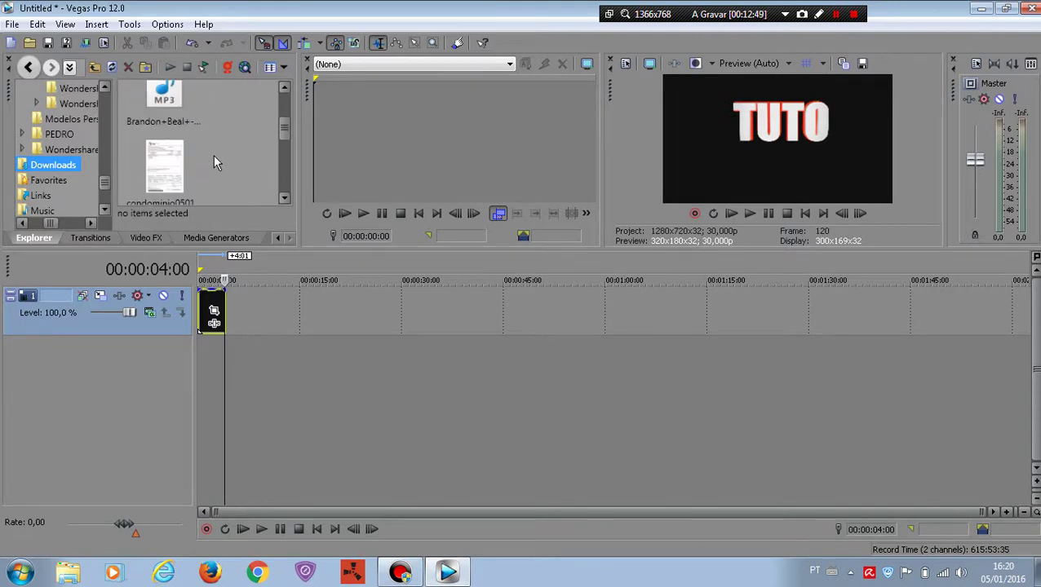
scroll(213, 154, "up", 1)
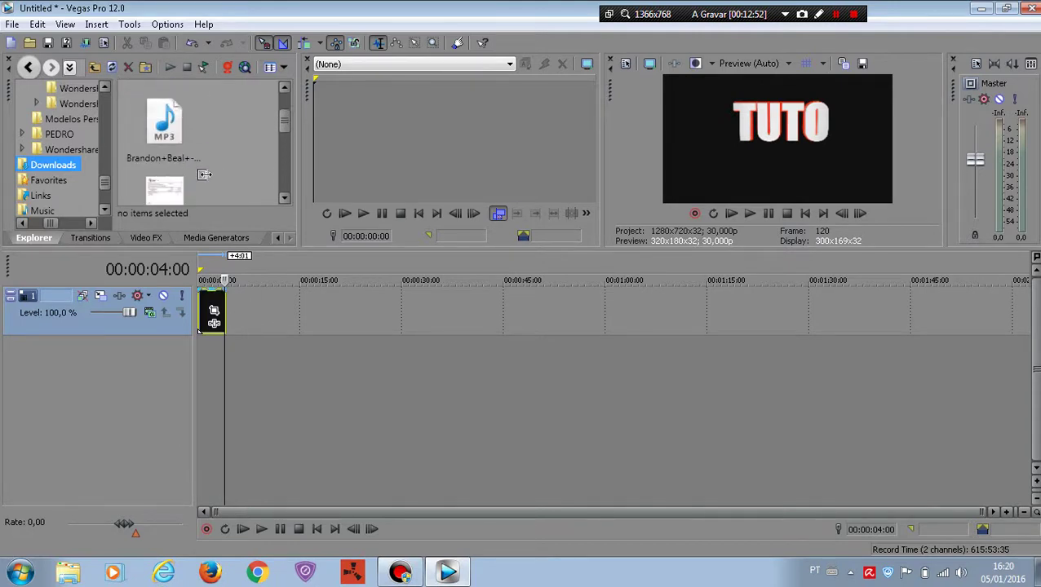
left_click_drag(282, 121, 284, 196)
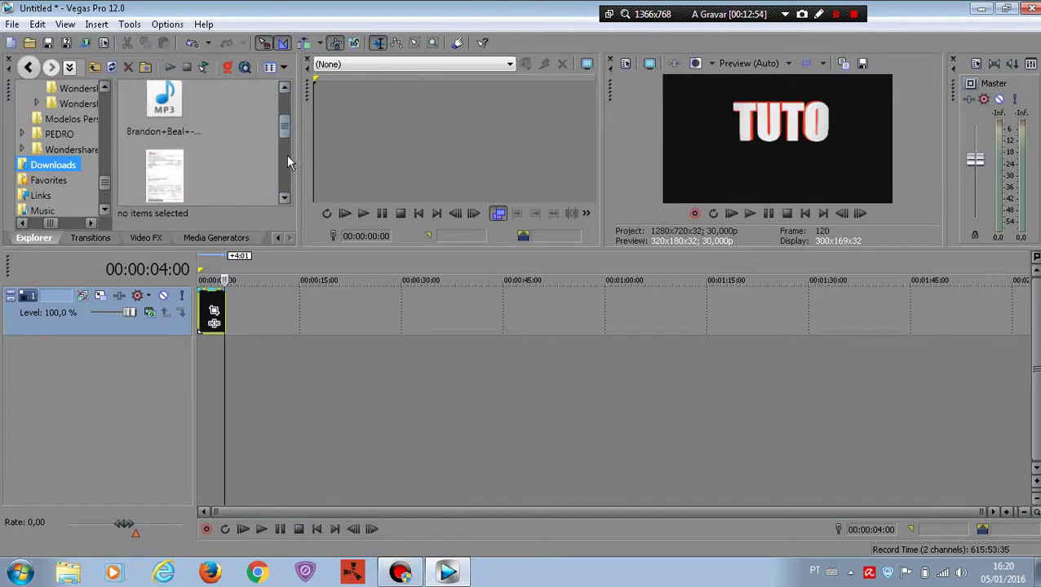
scroll(284, 196, "up", 3)
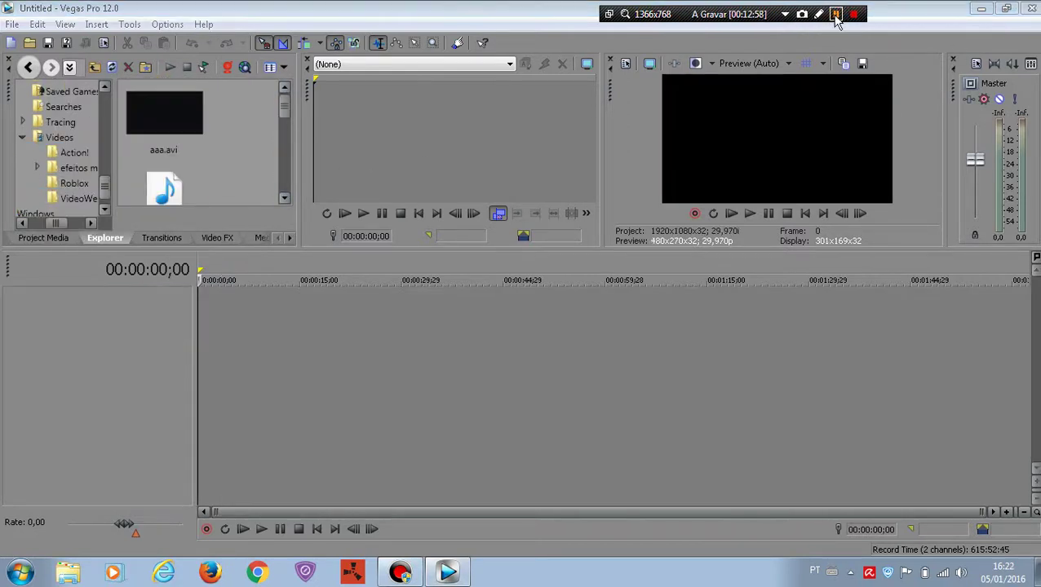
Expand the 'efeitos mino' folder to show its Flares, Particulas and Shockwaves subfolders
left_click(35, 168)
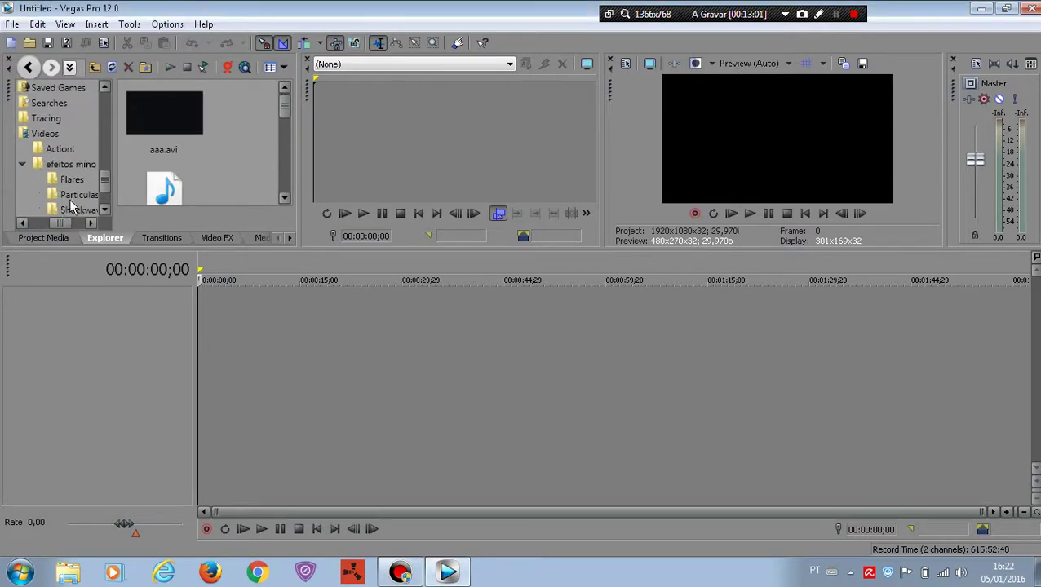
scroll(105, 186, "down", 1)
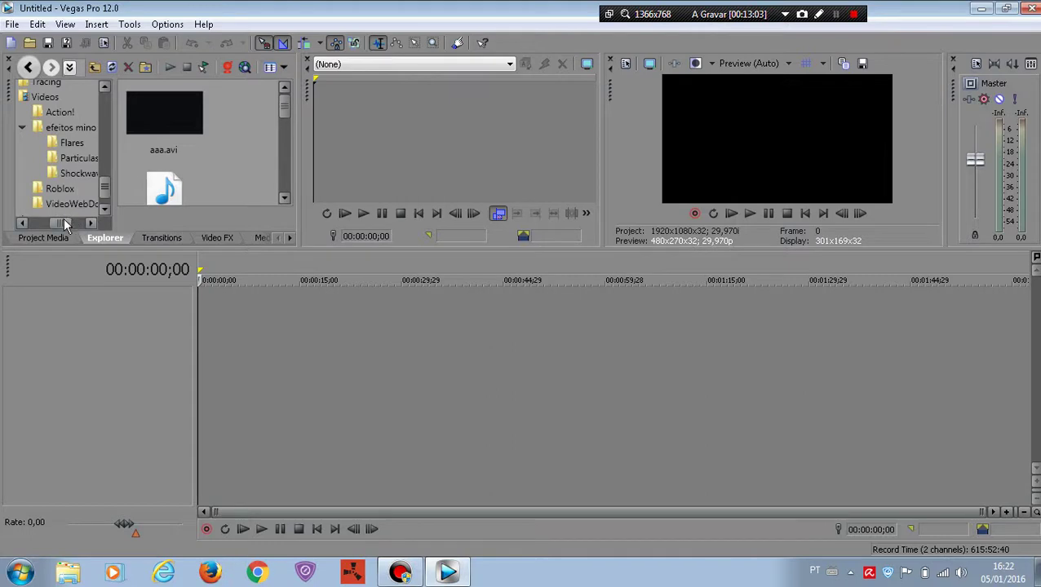
left_click_drag(65, 222, 71, 222)
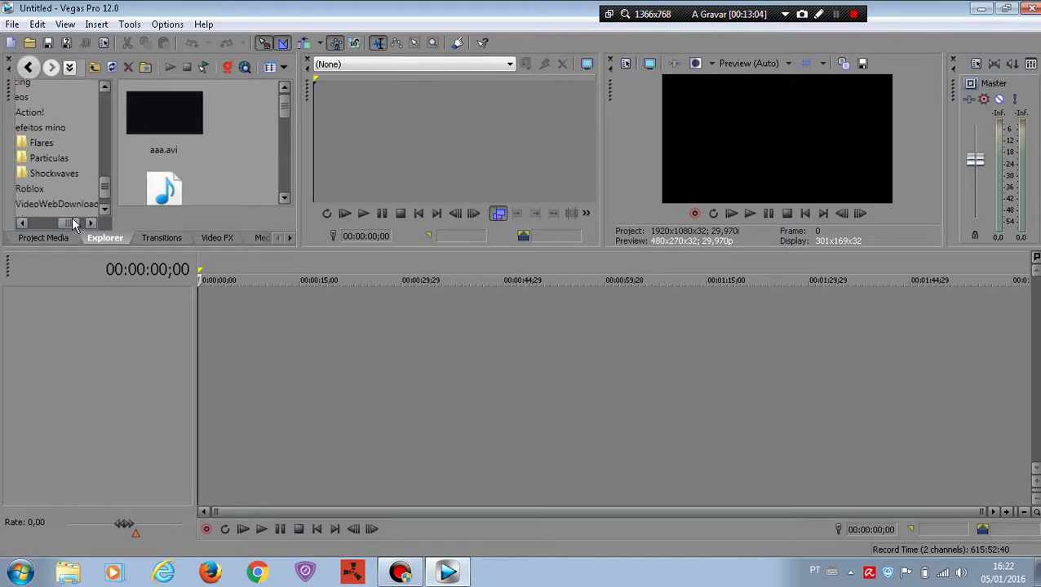
left_click(56, 128)
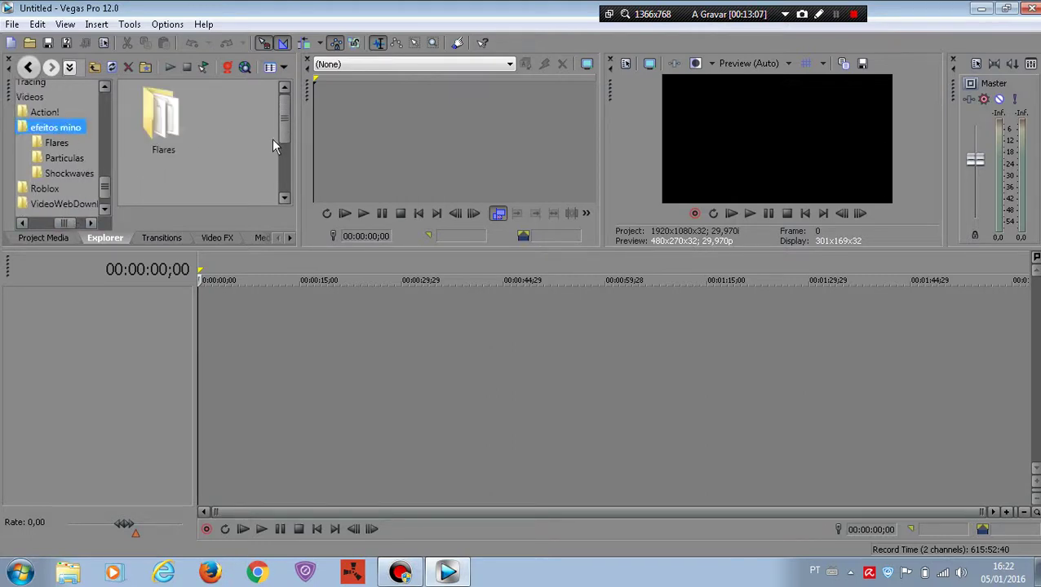
mouse_move(286, 134)
left_mouse_down()
mouse_move(287, 167)
mouse_move(278, 124)
left_mouse_up()
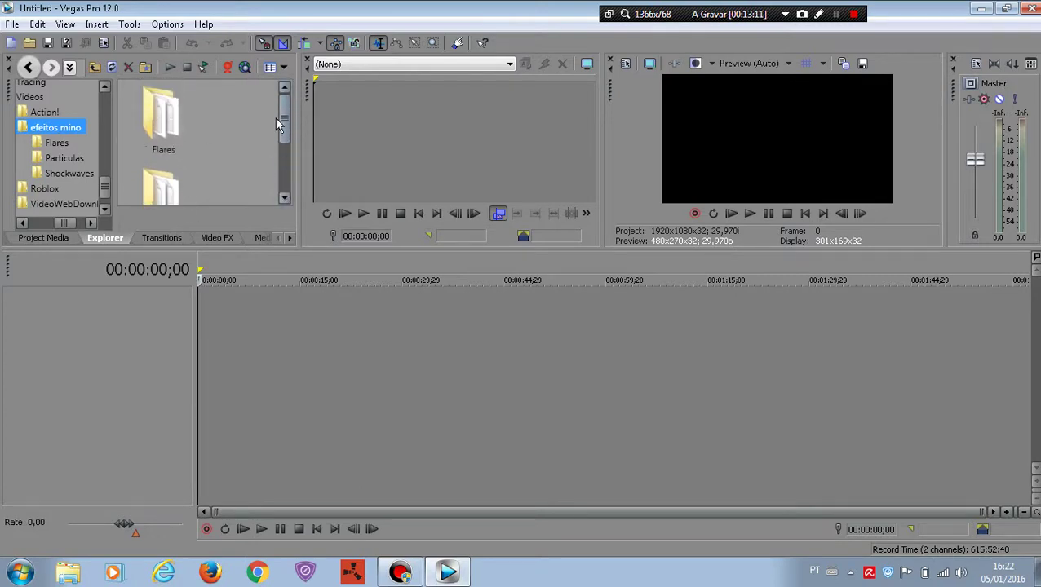
Open the Views dropdown and close it without changing the file display
left_click(282, 67)
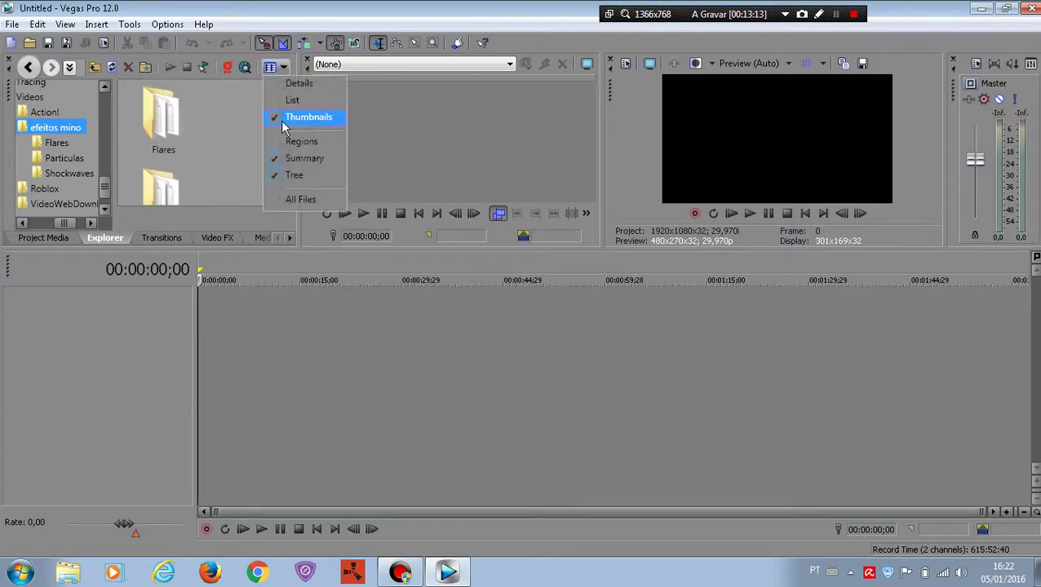
left_click(369, 169)
mouse_move(281, 119)
left_mouse_down()
mouse_move(286, 130)
mouse_move(282, 114)
left_mouse_up()
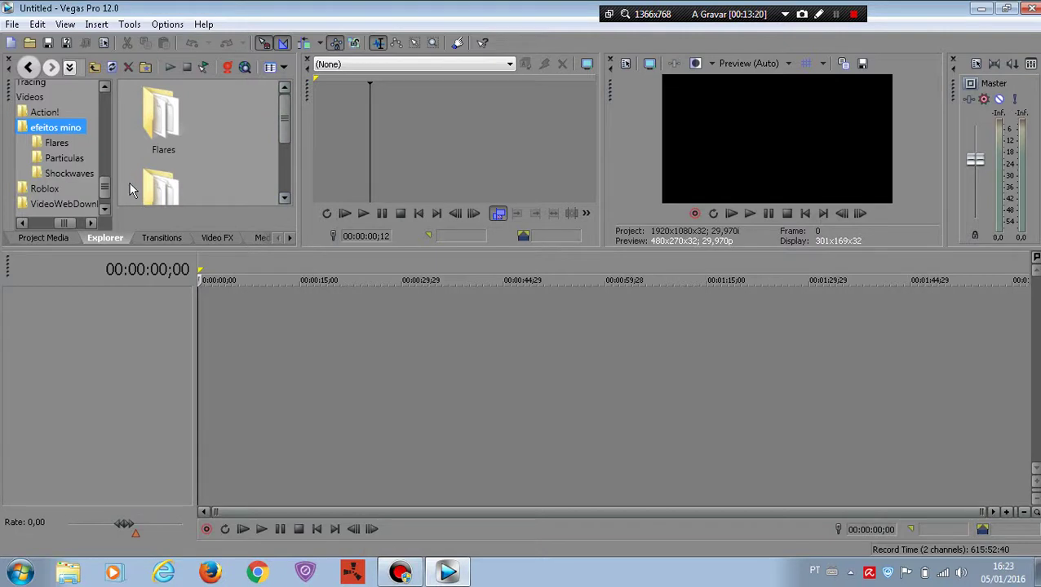
Drag the tuto video from Windows Explorer's Vídeos library onto the Vegas timeline
left_click(67, 573)
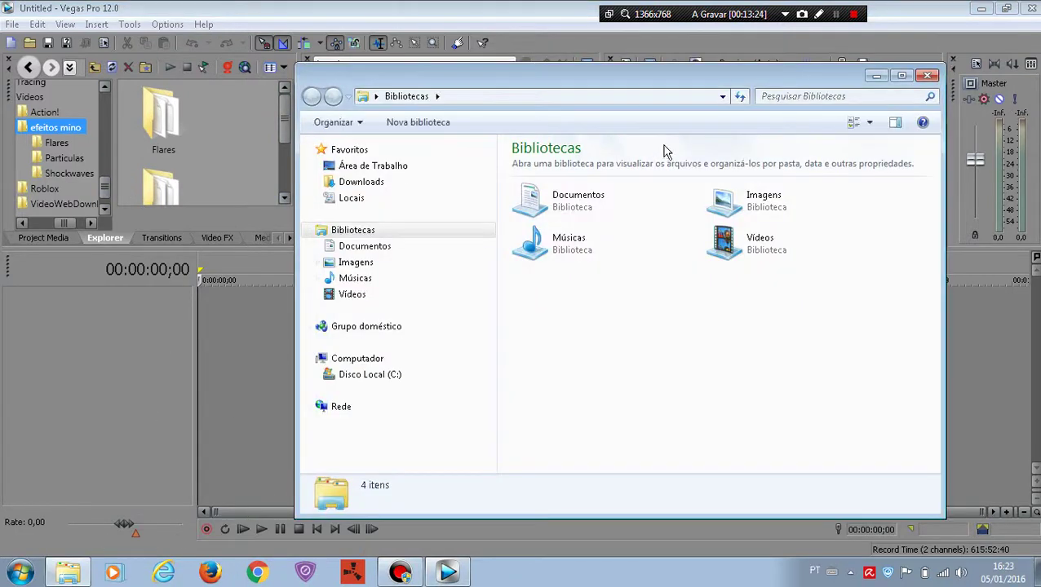
left_click(435, 253)
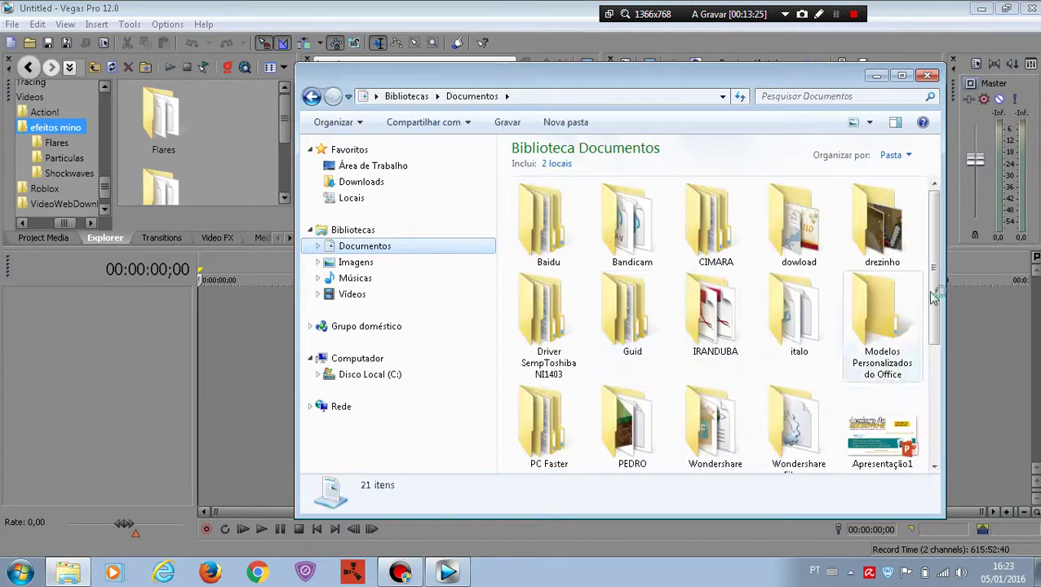
scroll(936, 309, "down", 1)
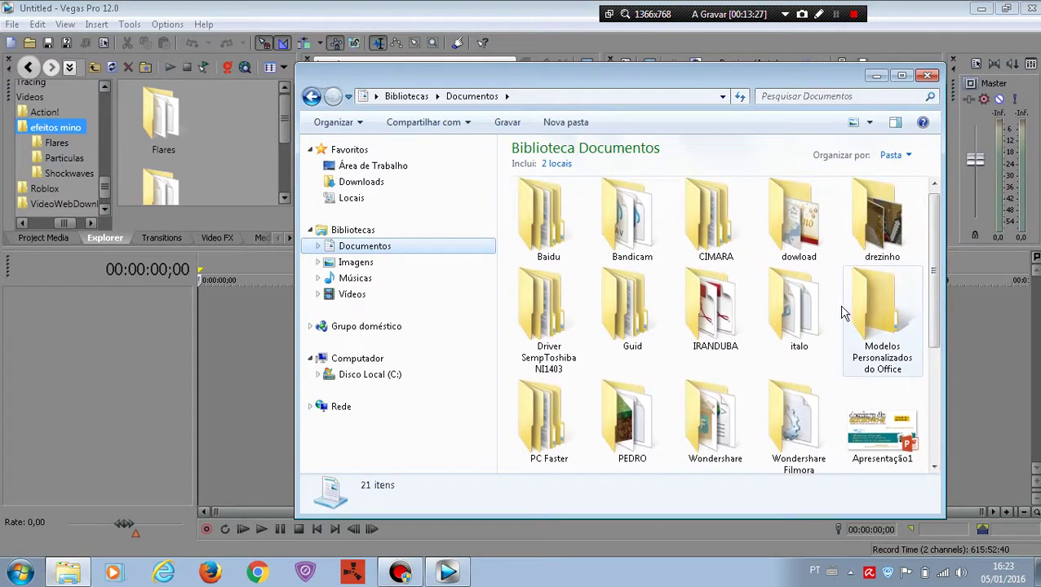
left_click(375, 295)
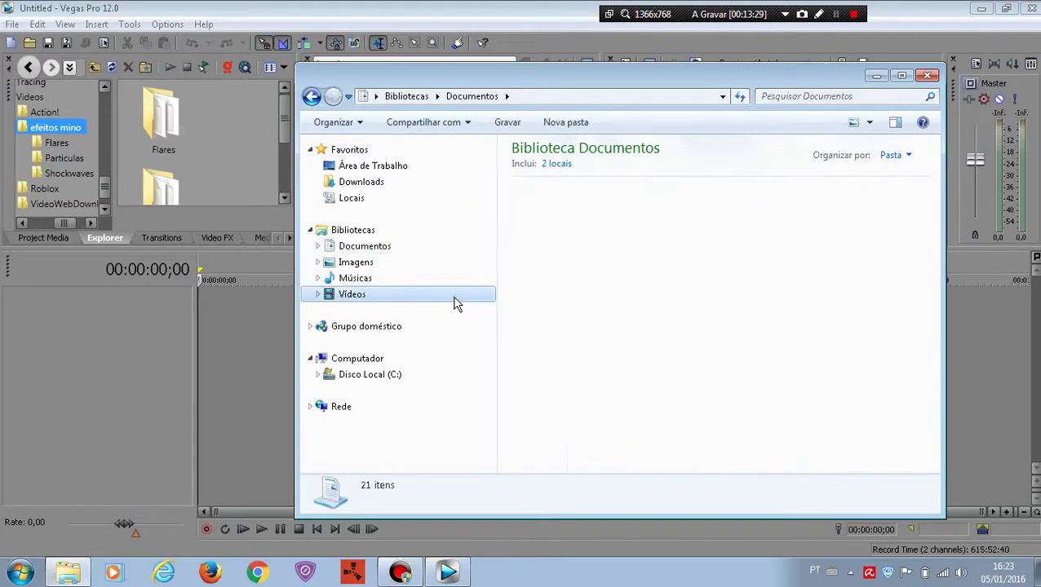
left_click(902, 360)
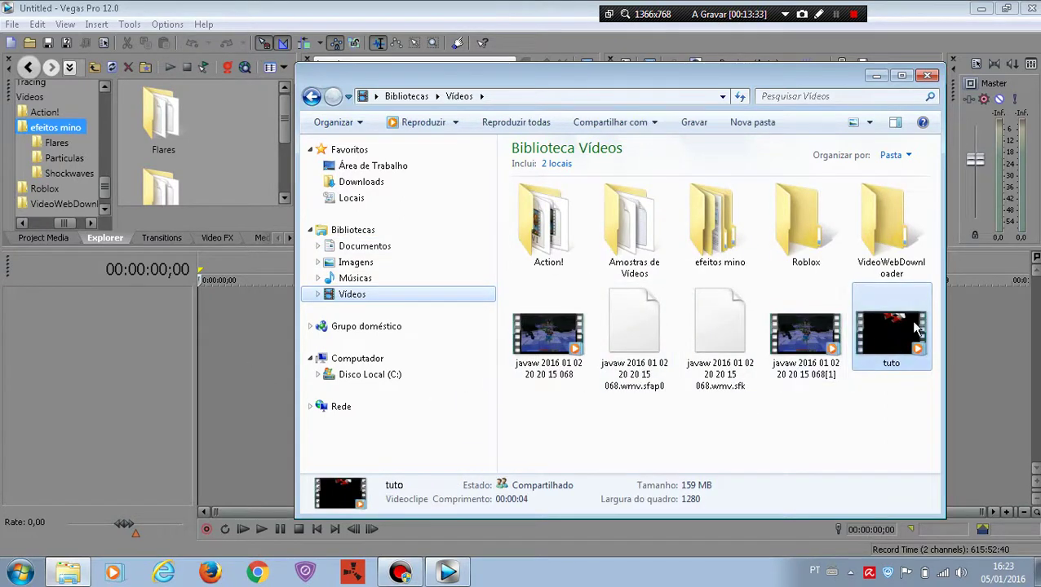
left_click_drag(345, 307, 235, 335)
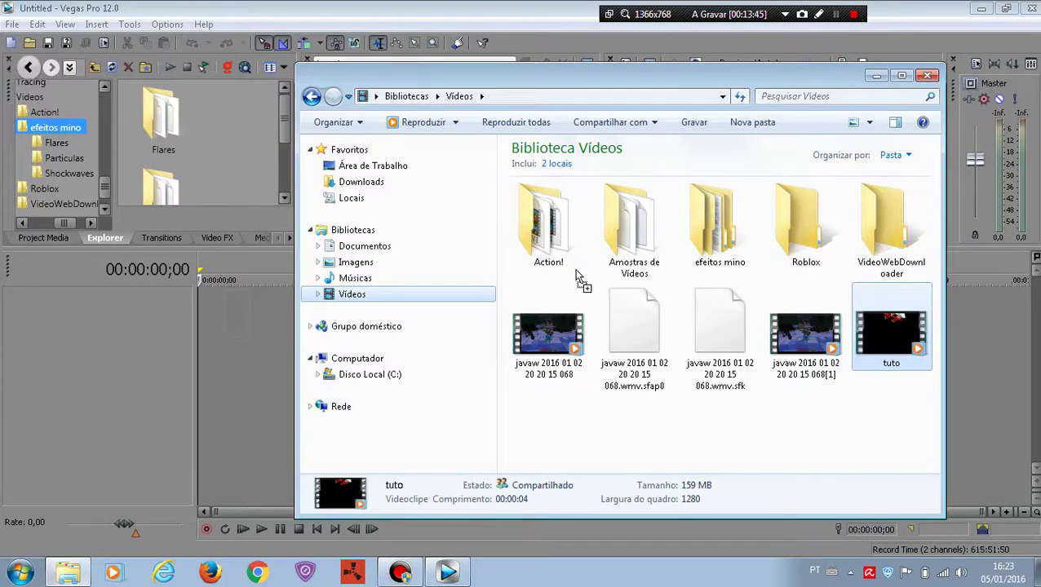
left_click_drag(576, 278, 808, 45)
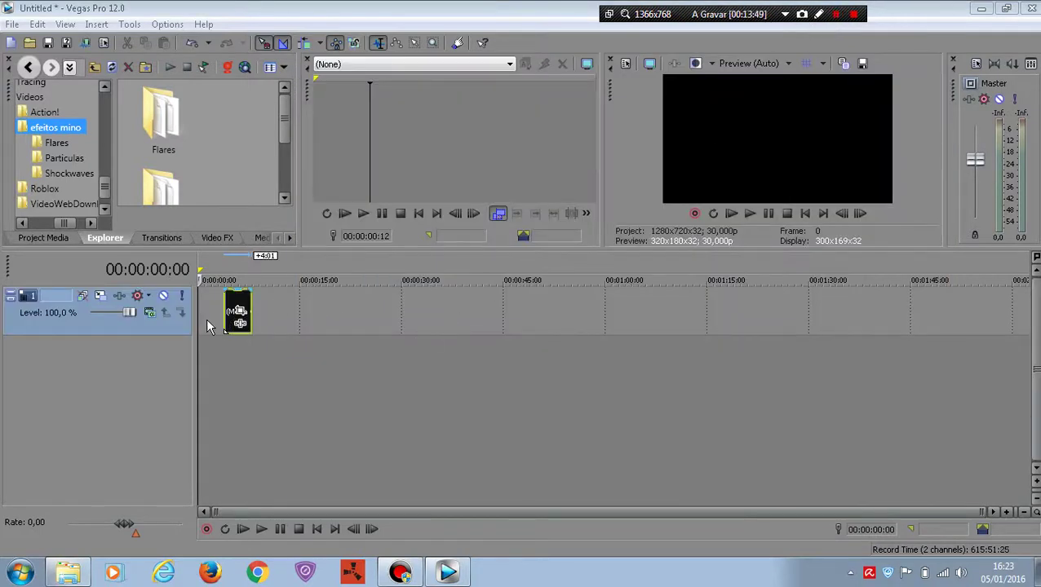
Move the tuto clip to the start and add Lens Flare2.wmv from Flares beneath it
left_click_drag(234, 325, 206, 318)
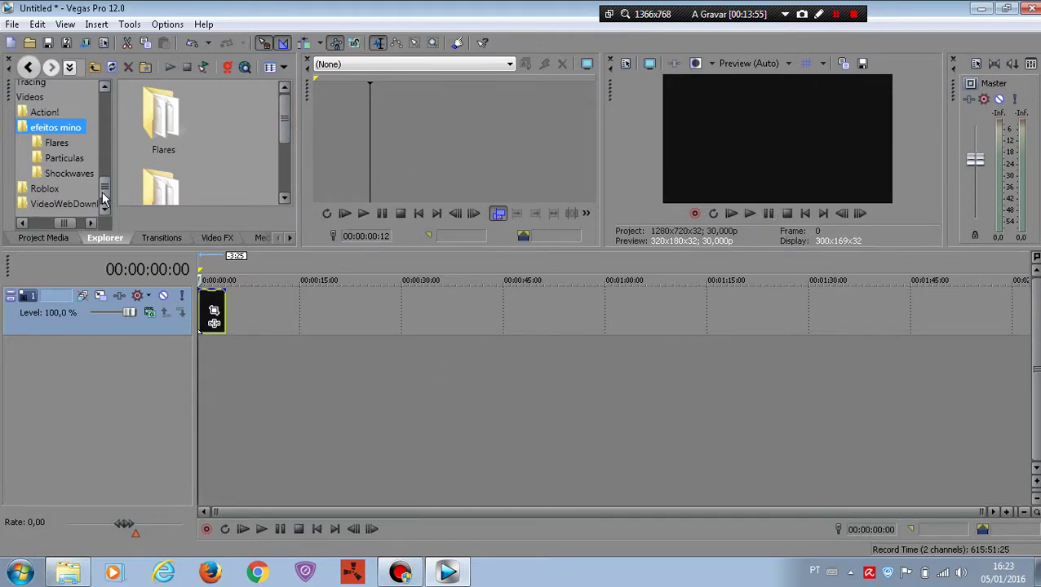
left_click(42, 145)
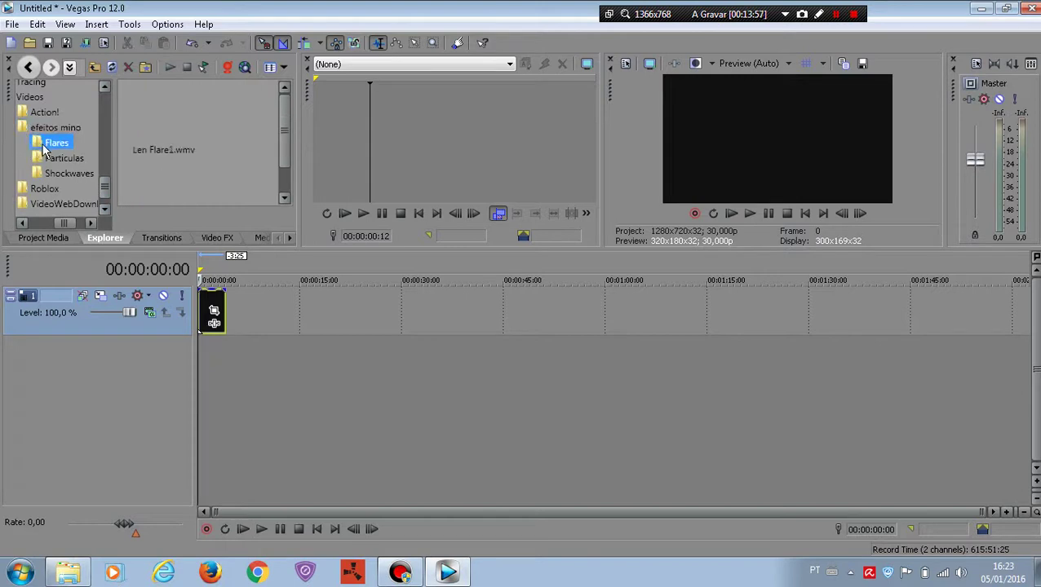
left_click_drag(281, 153, 282, 198)
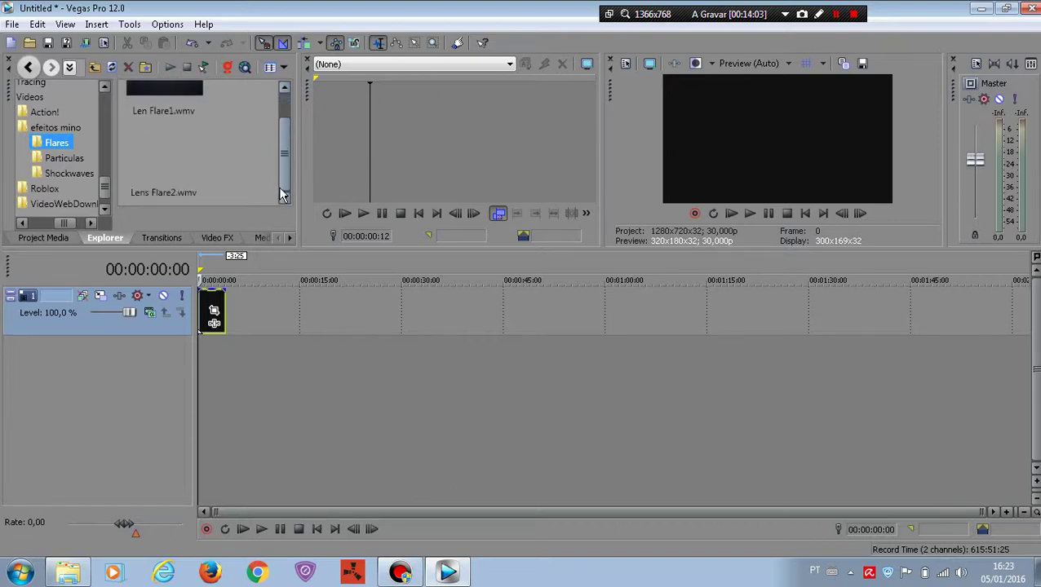
scroll(198, 139, "up", 1)
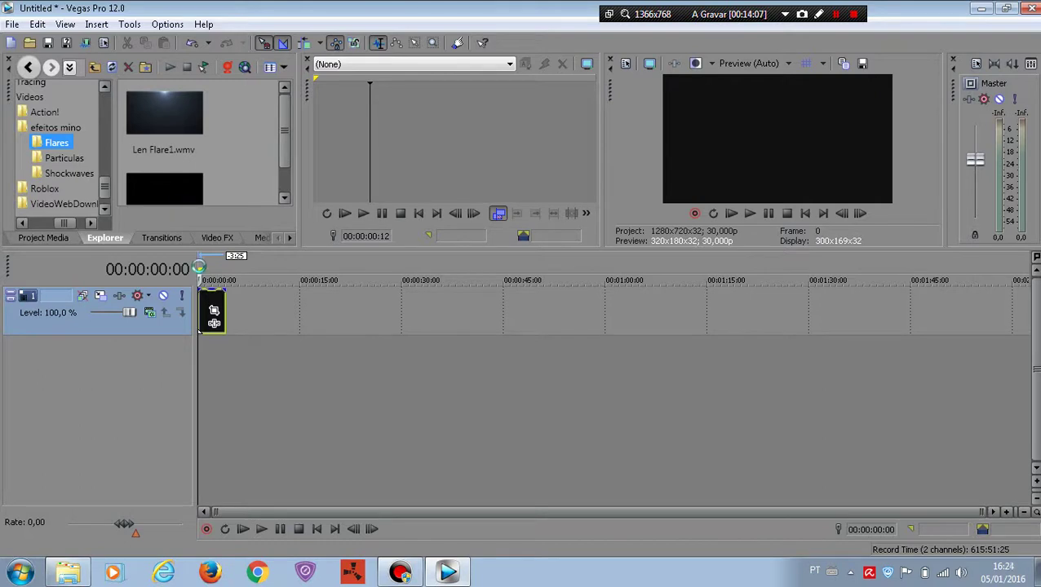
left_click_drag(210, 314, 211, 363)
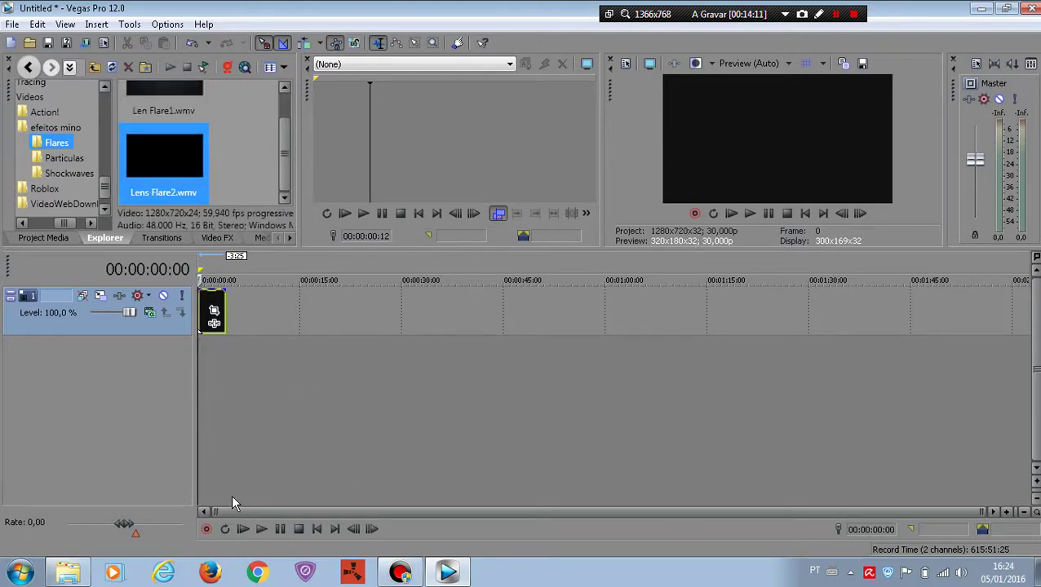
left_click_drag(233, 501, 208, 461)
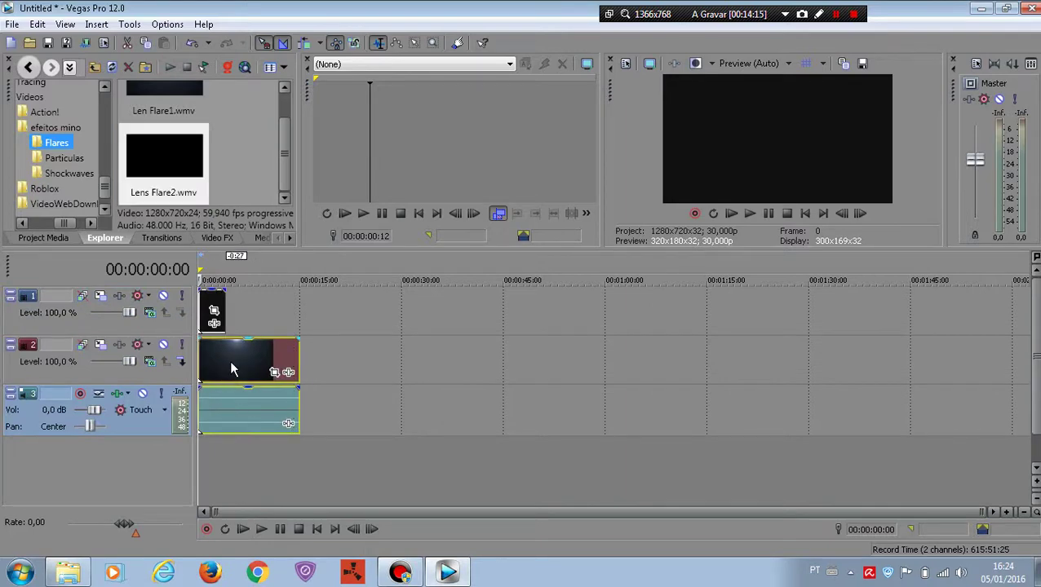
Delete the flare's audio event and trim the flare video to the 4-second TUTO length
mouse_move(229, 360)
left_mouse_down()
mouse_move(245, 430)
mouse_move(230, 424)
left_mouse_up()
left_click(242, 376)
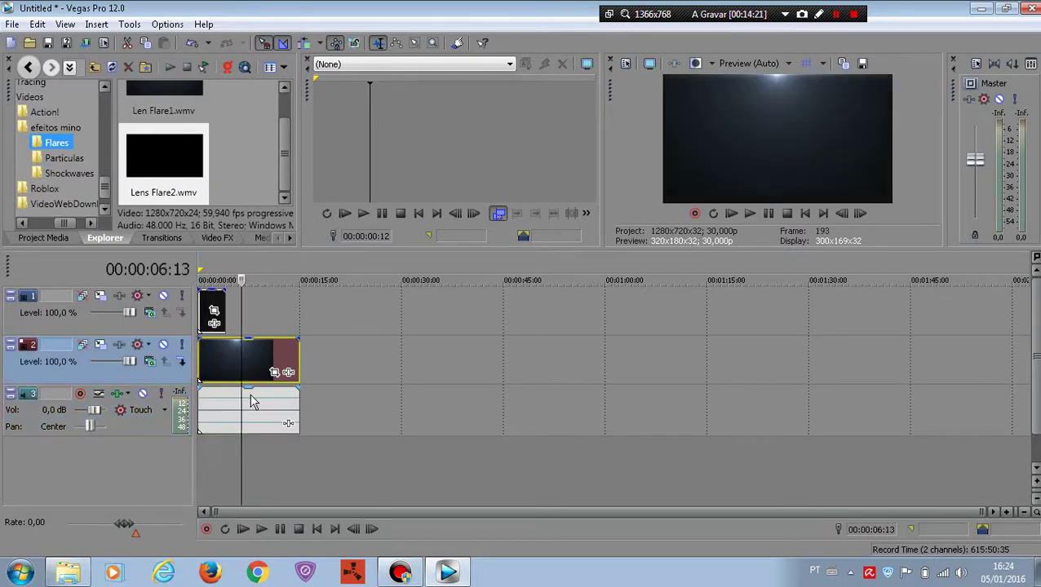
left_click_drag(261, 408, 306, 421)
key("Home")
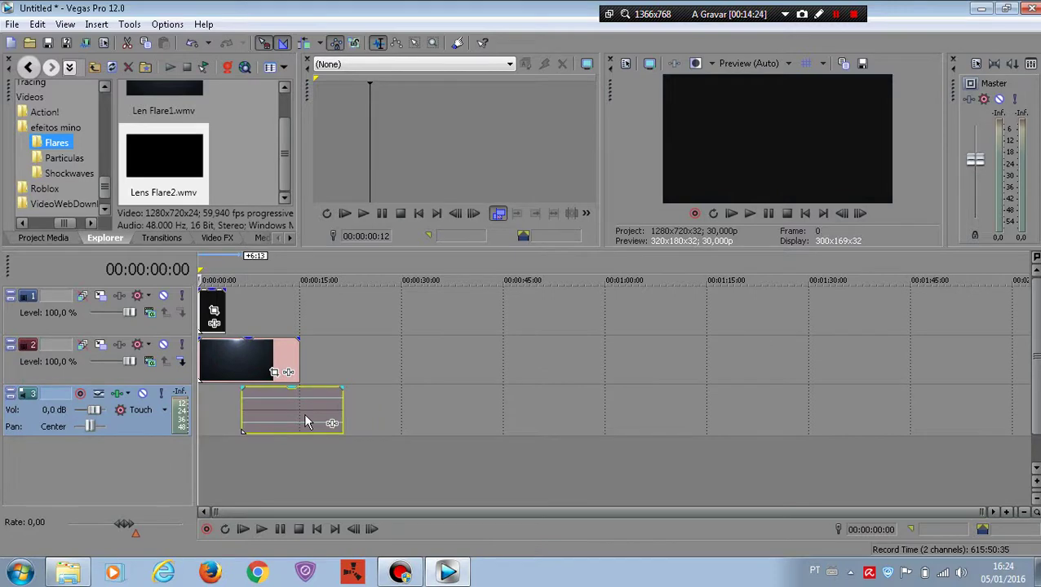
key("Delete")
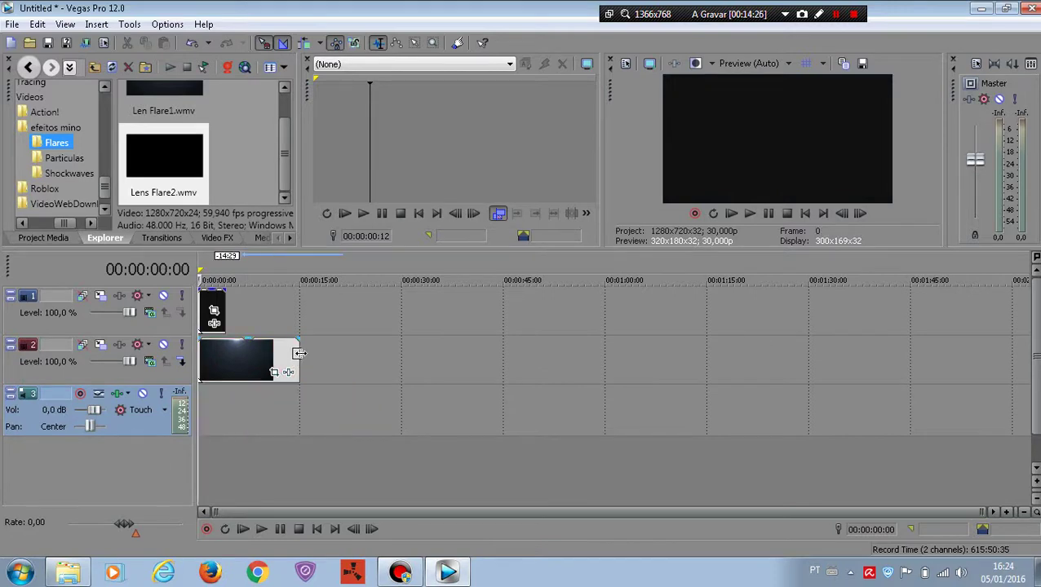
left_click_drag(297, 352, 224, 361)
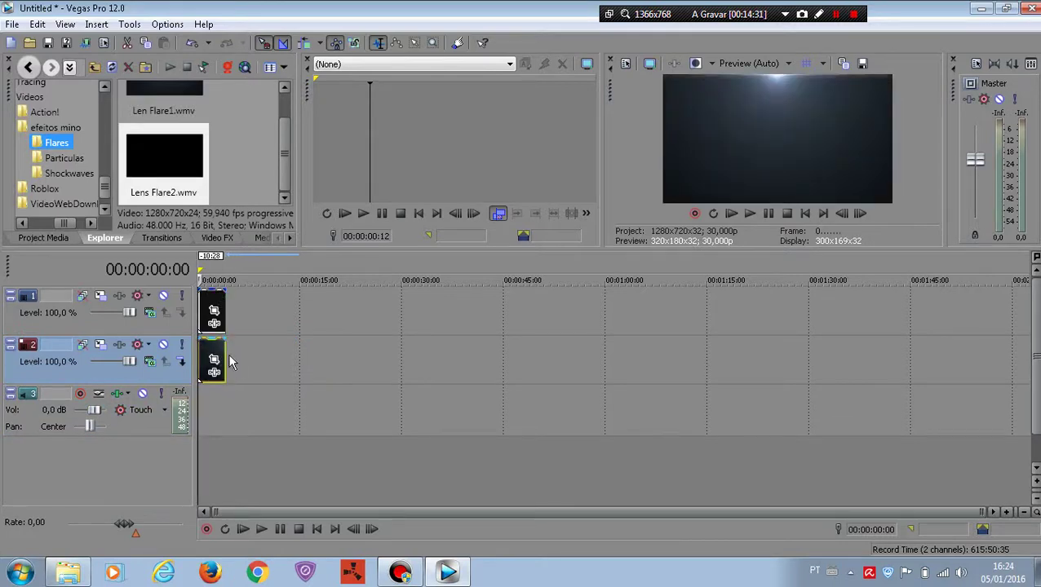
Delete the empty audio track and preview the project
right_click(275, 415)
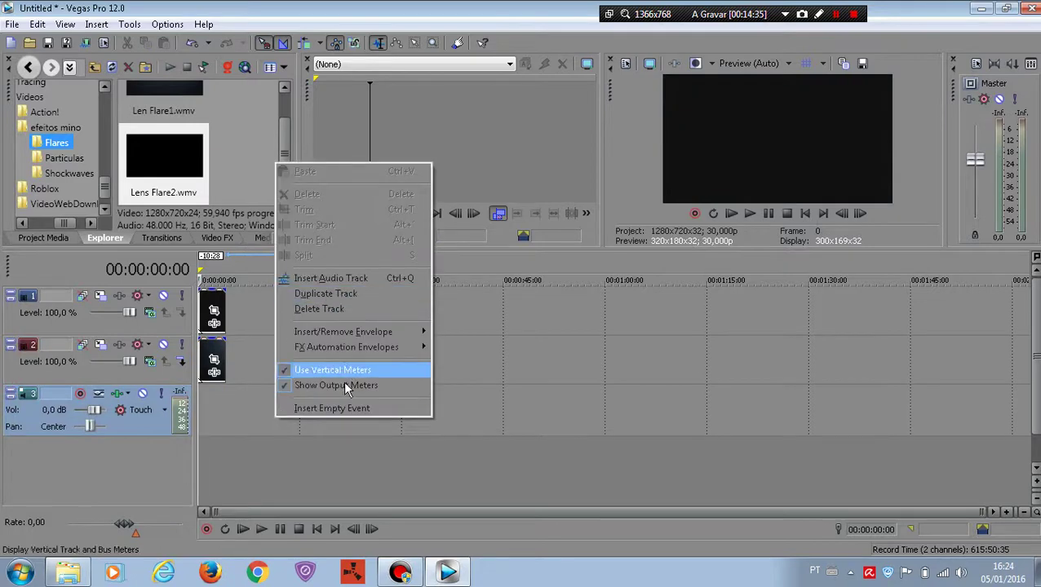
left_click(328, 311)
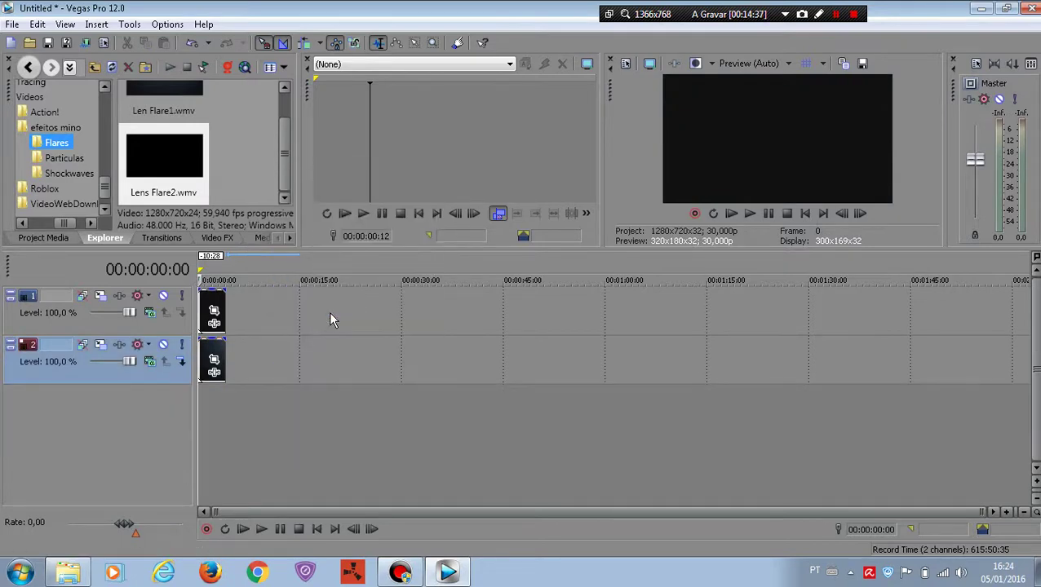
left_click(748, 212)
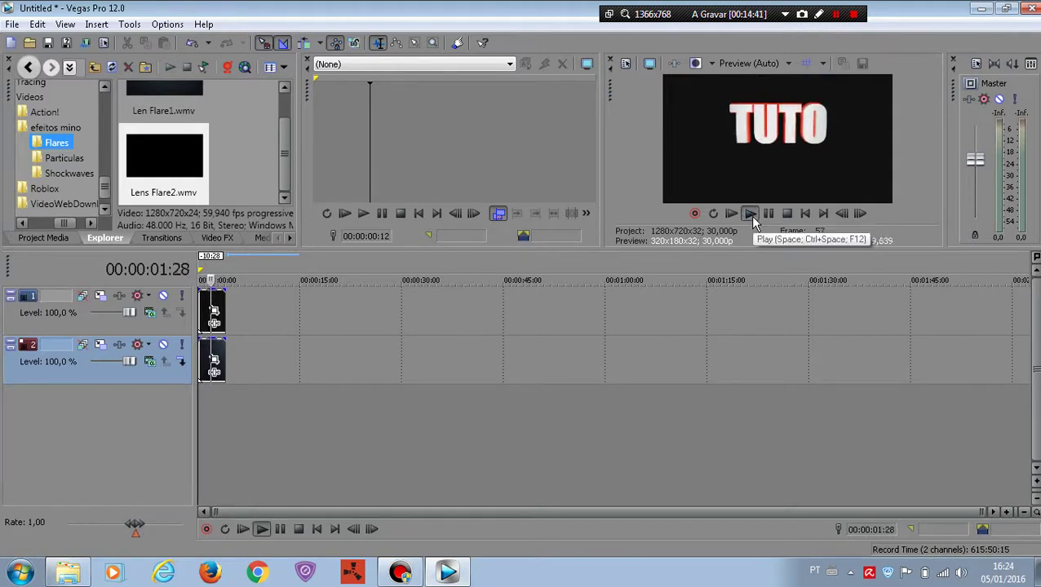
left_click(768, 212)
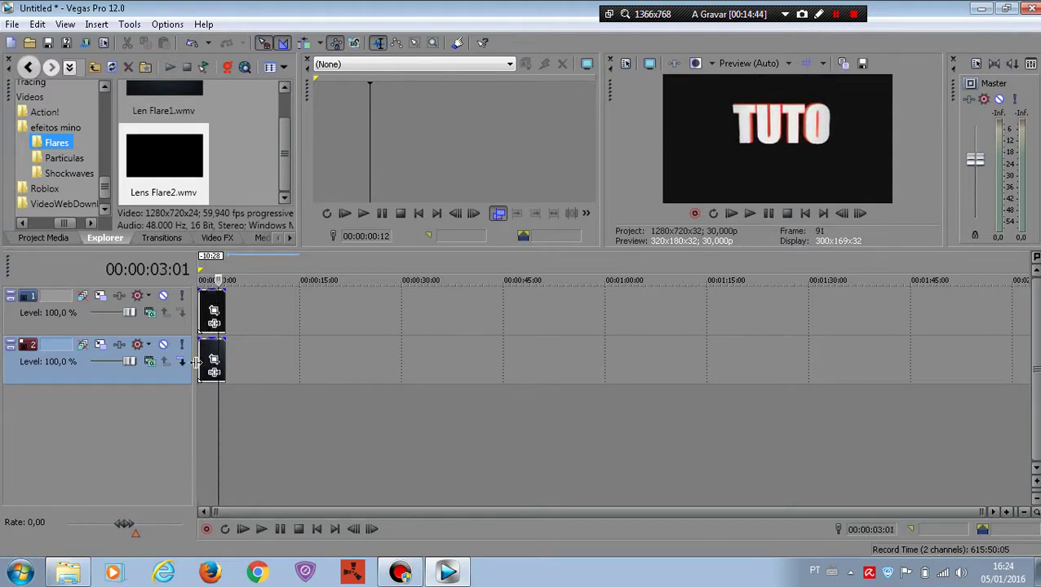
Set tracks 2 and 1 to Add compositing and play the TUTO-over-flare result
left_click(149, 361)
left_click(180, 160)
left_click(149, 313)
left_click(179, 112)
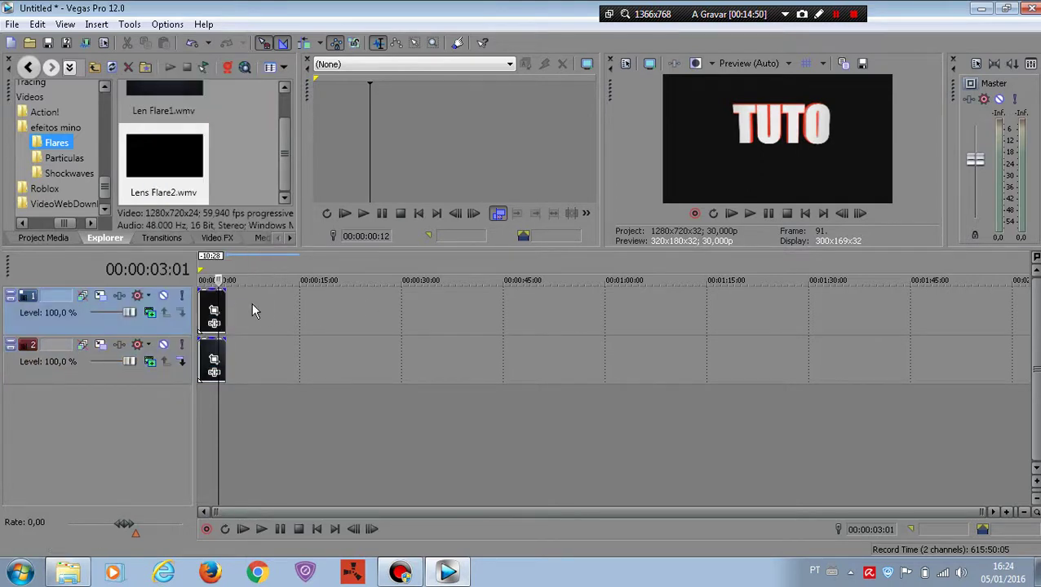
left_click(209, 312)
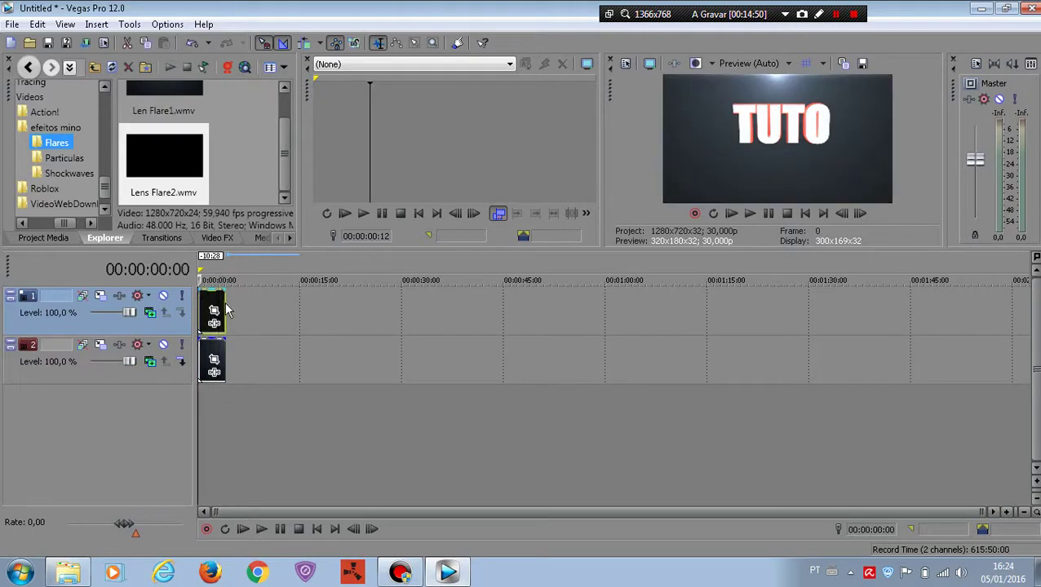
left_click(751, 215)
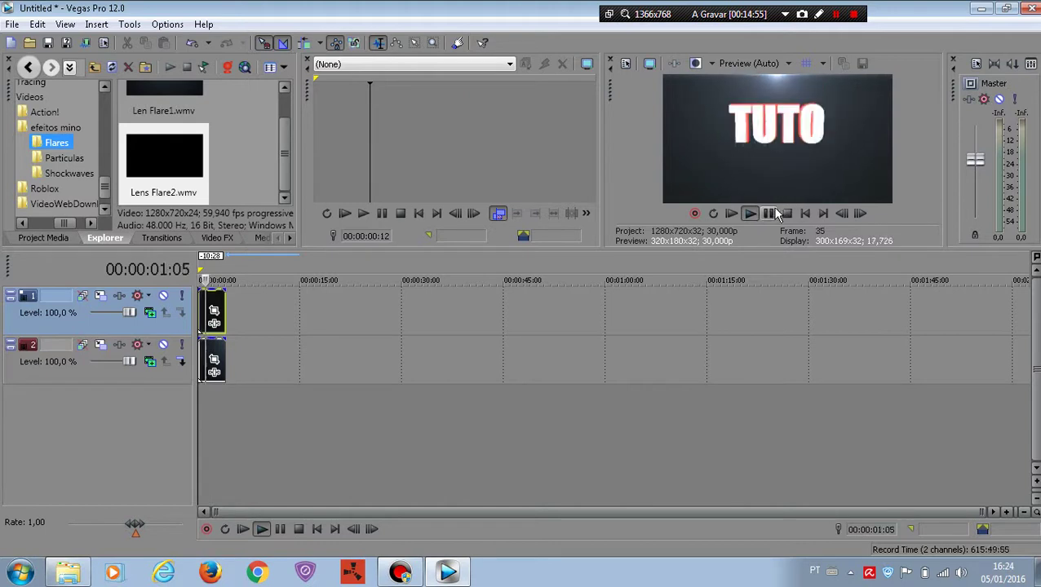
left_click(771, 213)
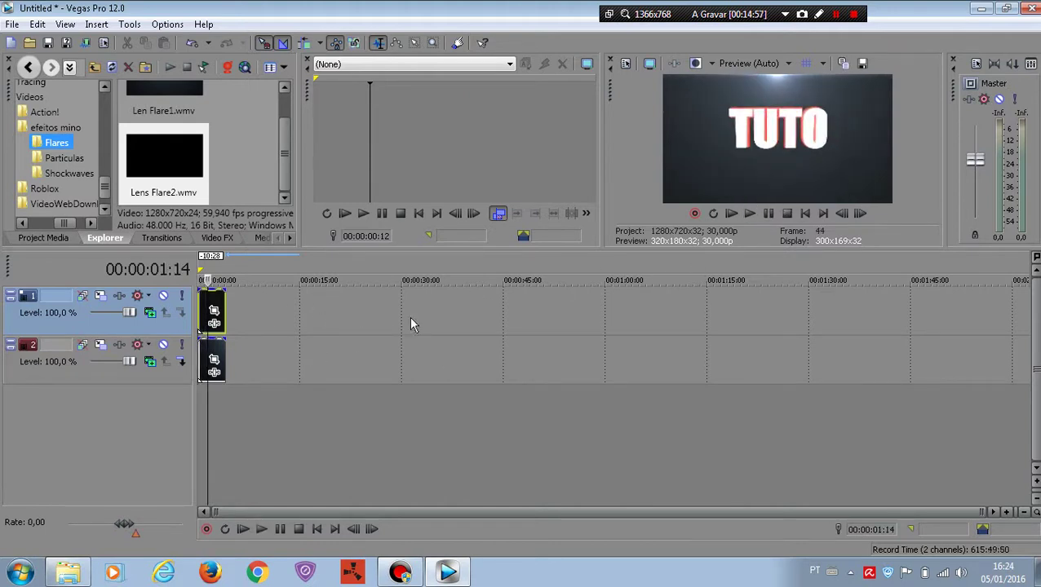
key("Home")
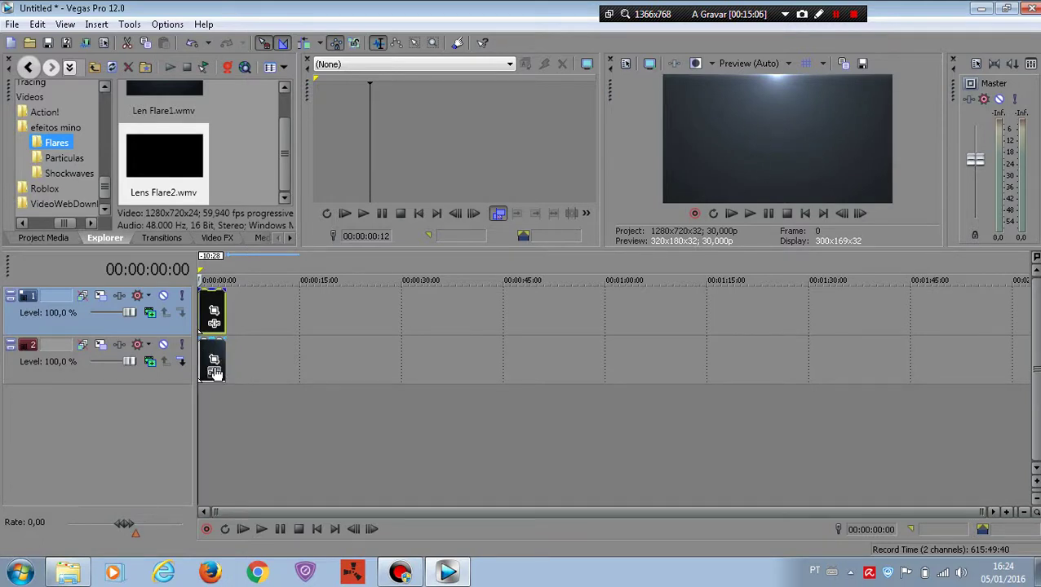
Add Sony Color Corrector to the lens flare event's effect chain
scroll(337, 341, "up", 10)
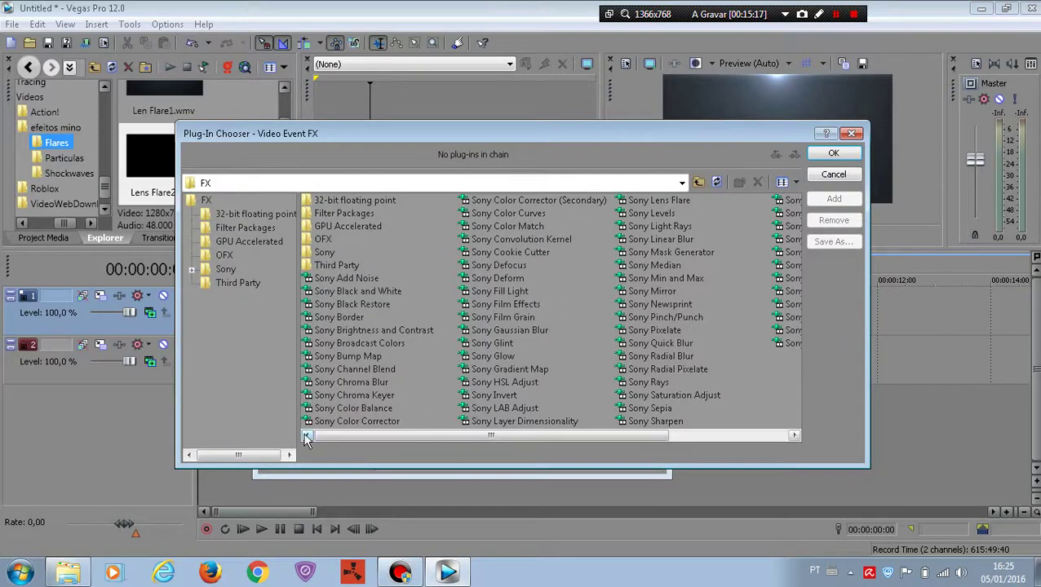
left_click(346, 421)
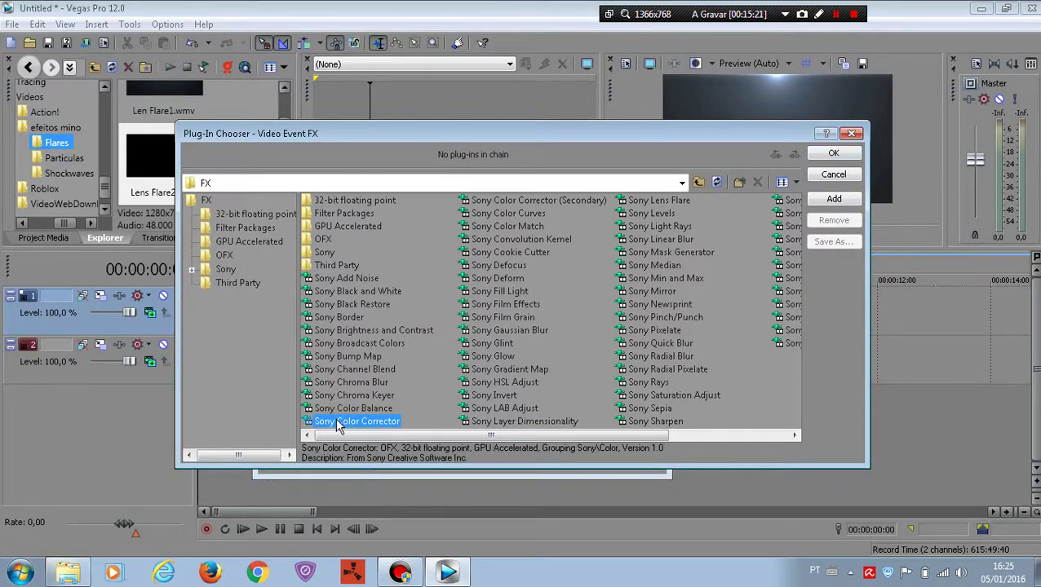
double_click(338, 423)
left_click(834, 155)
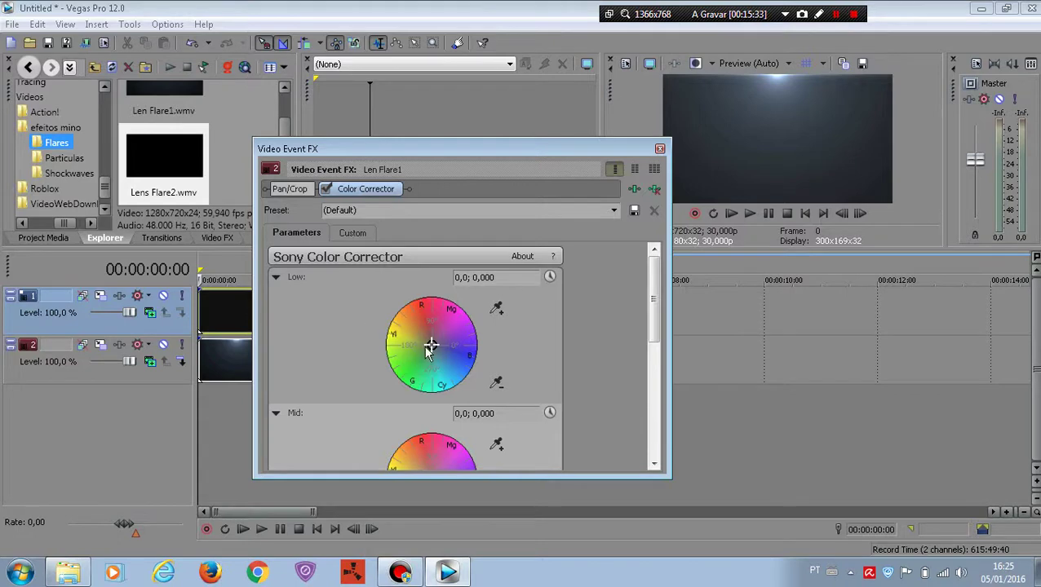
Shift the Low, Mid and High color wheels toward red to tint the flare deep red
left_click_drag(431, 346, 426, 320)
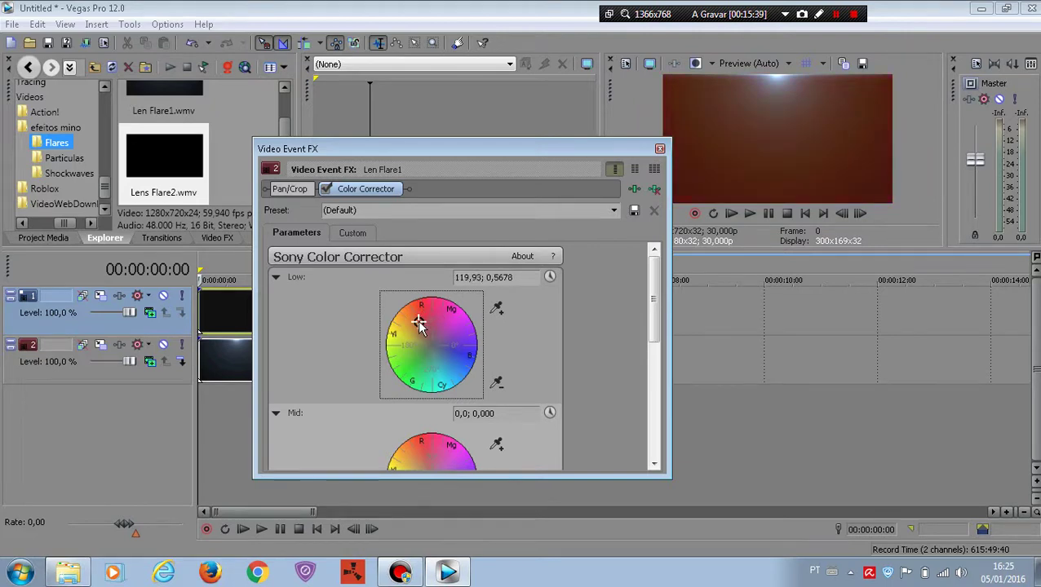
left_click_drag(653, 338, 654, 346)
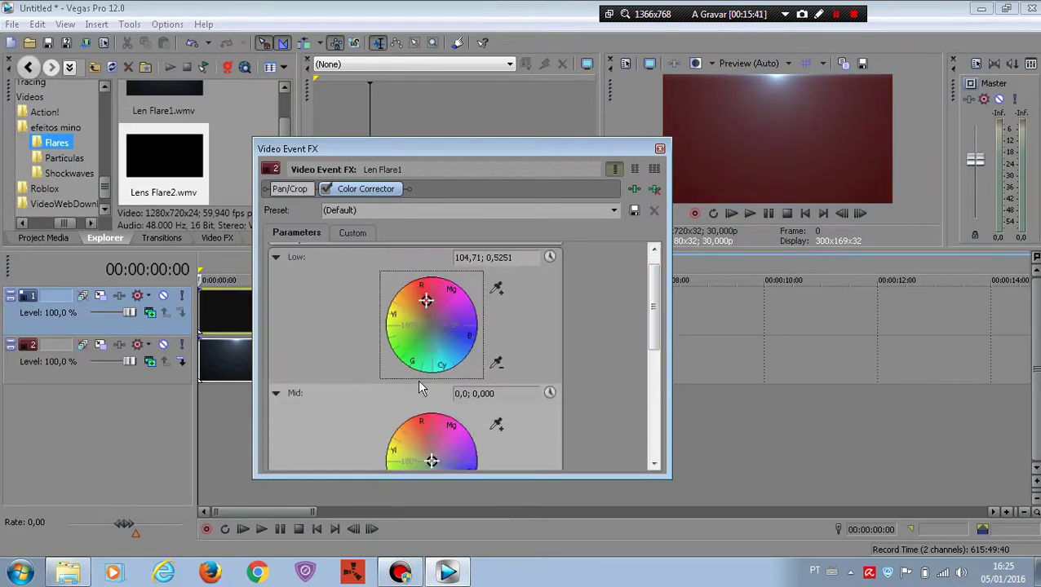
mouse_move(425, 301)
left_mouse_down()
mouse_move(429, 310)
mouse_move(425, 295)
left_mouse_up()
scroll(657, 326, "down", 3)
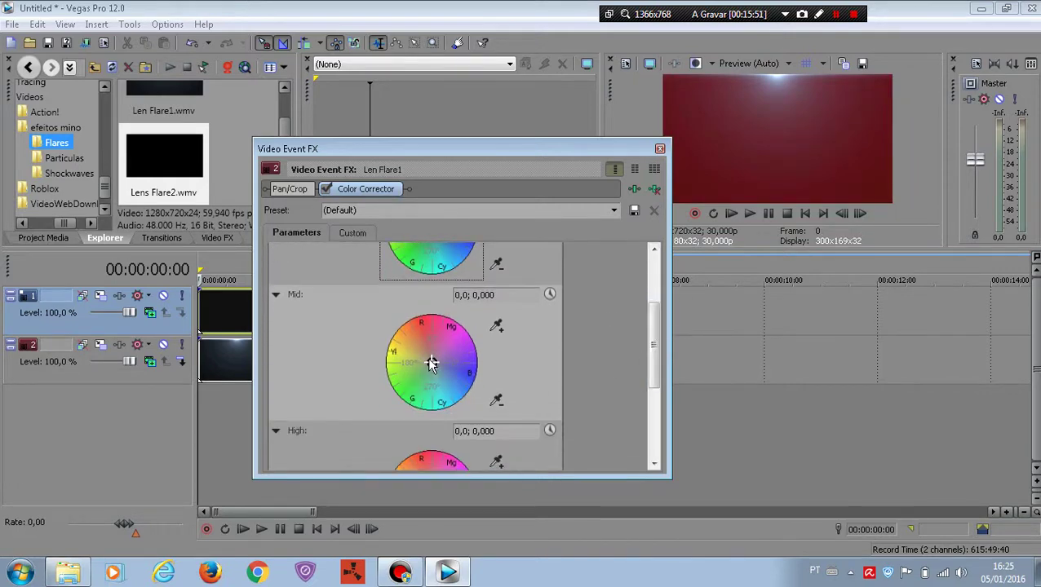
mouse_move(431, 363)
left_mouse_down()
mouse_move(438, 351)
mouse_move(433, 407)
mouse_move(416, 326)
left_mouse_up()
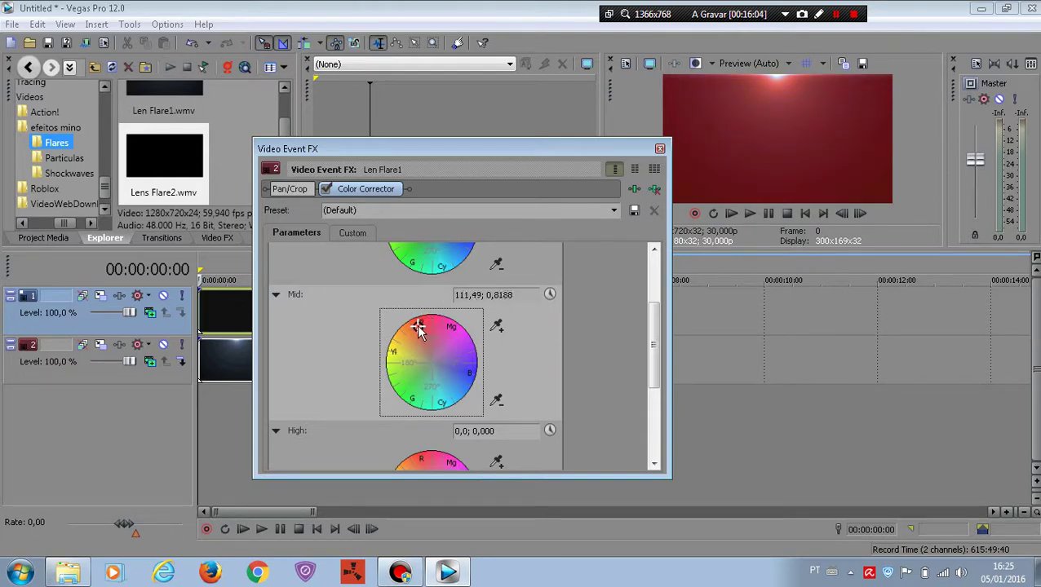
scroll(665, 379, "down", 3)
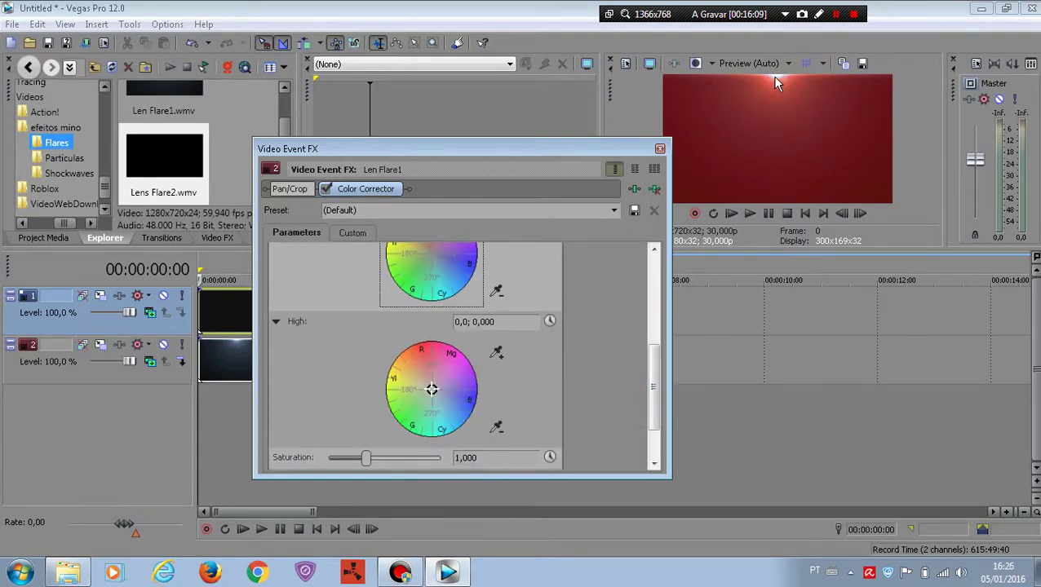
mouse_move(430, 389)
left_mouse_down()
mouse_move(430, 359)
mouse_move(415, 349)
left_mouse_up()
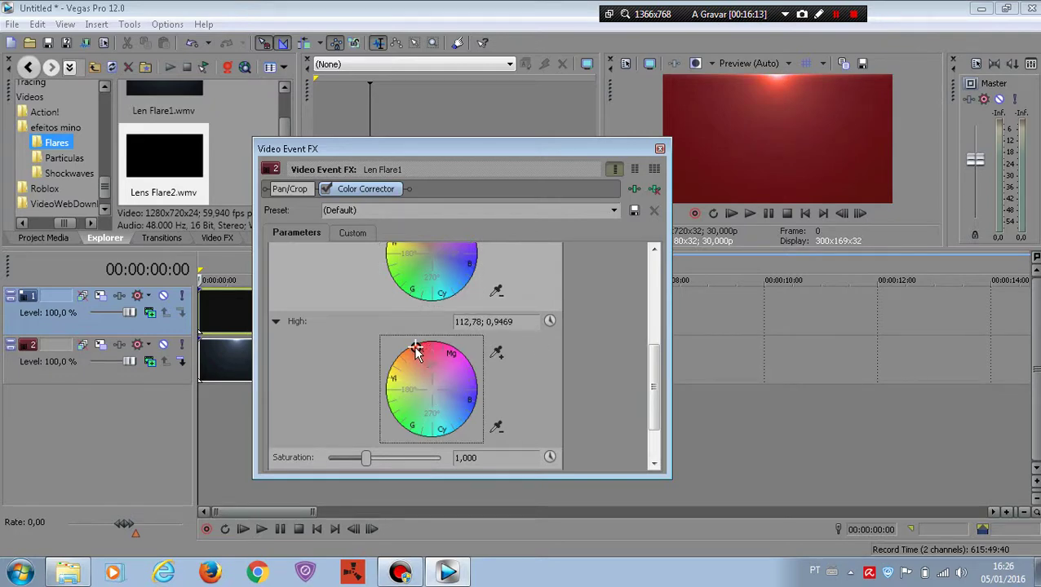
left_click(661, 150)
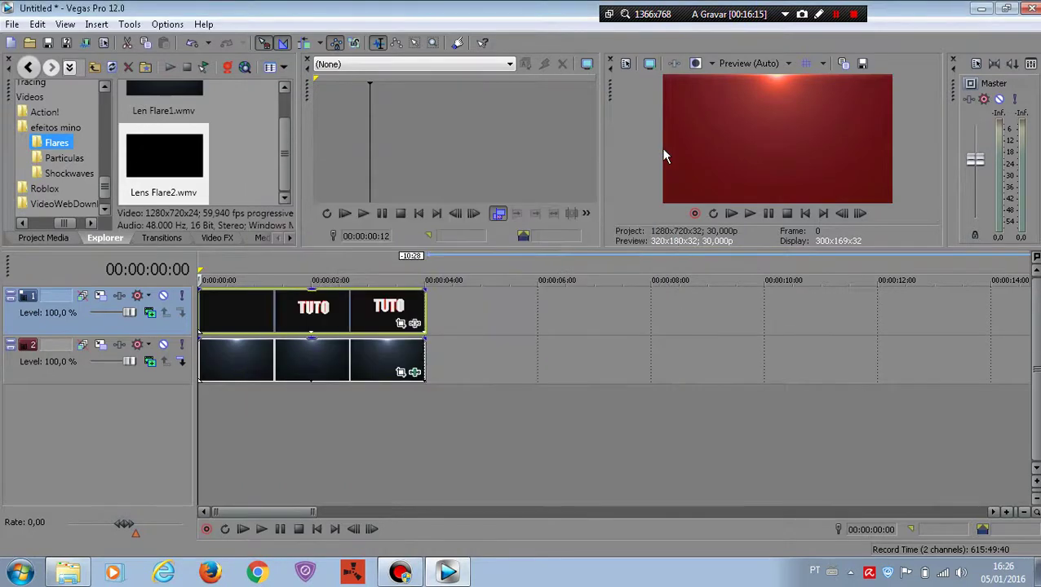
Preview the red flare, then browse the Particulas folder to show HD Particle.wmv
left_click(750, 214)
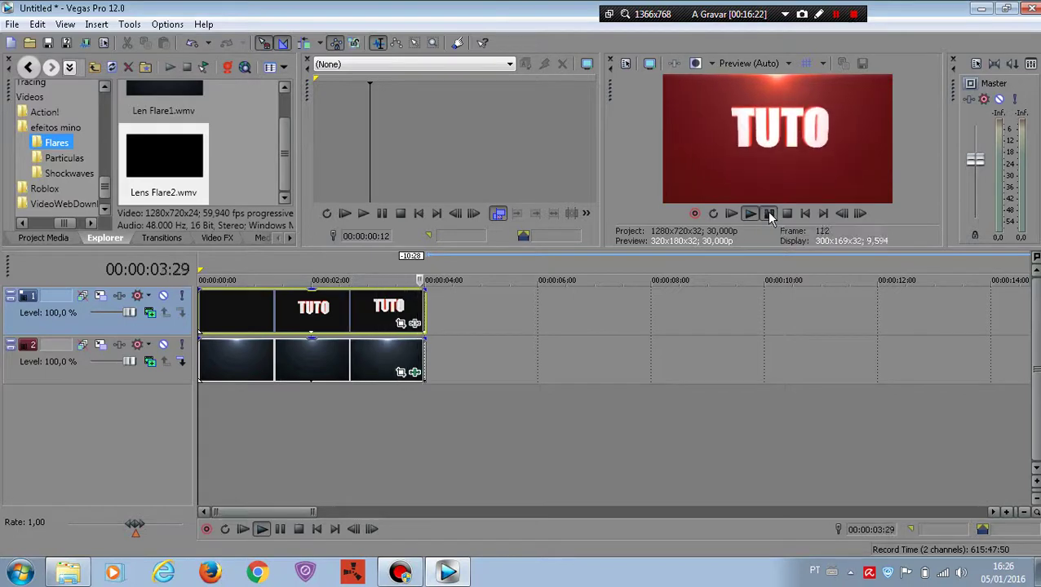
left_click(201, 354)
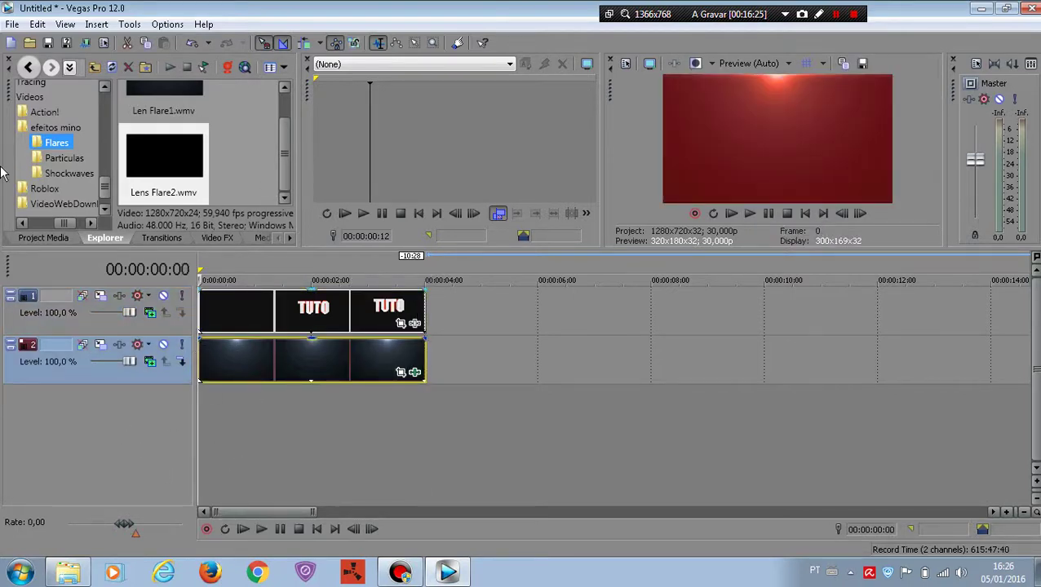
left_click(79, 161)
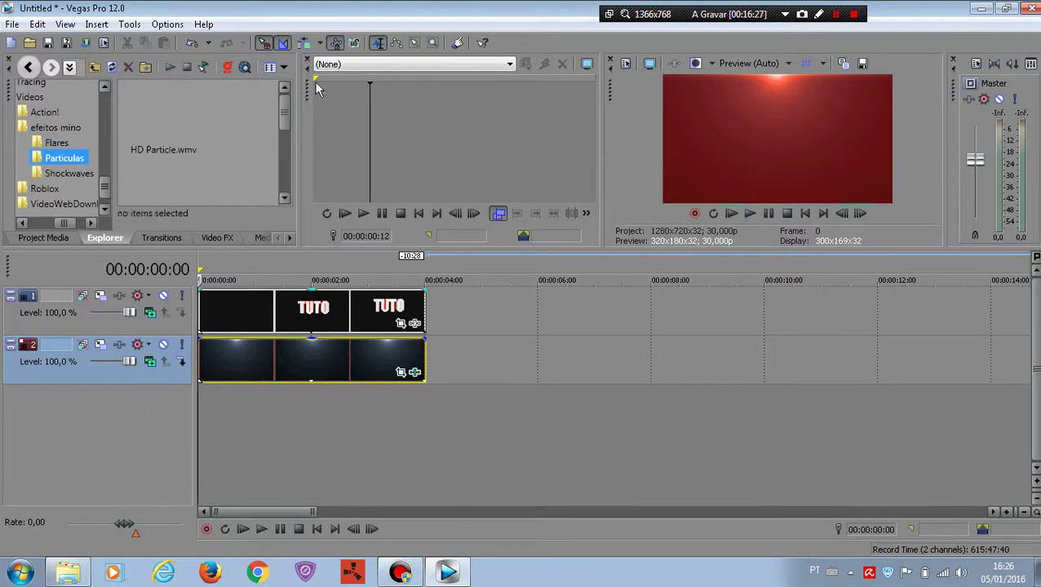
left_click_drag(281, 112, 268, 169)
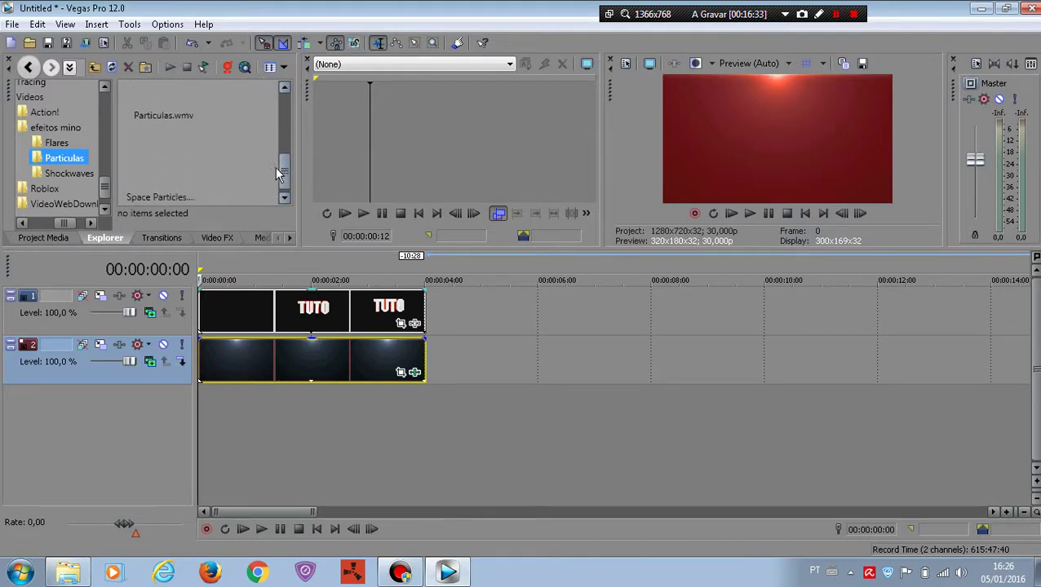
left_click_drag(270, 171, 274, 163)
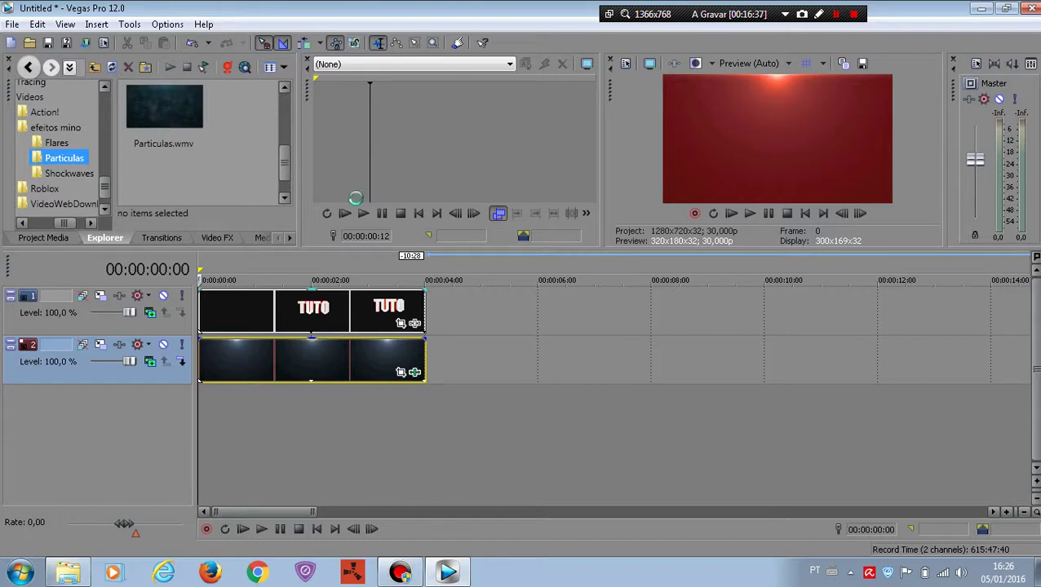
scroll(274, 131, "up", 2)
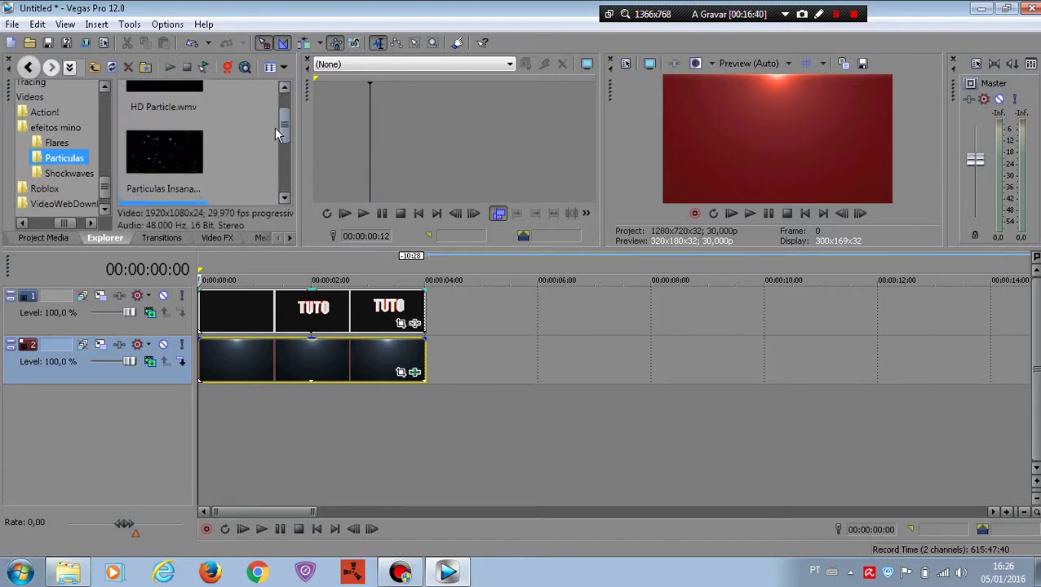
scroll(274, 126, "up", 2)
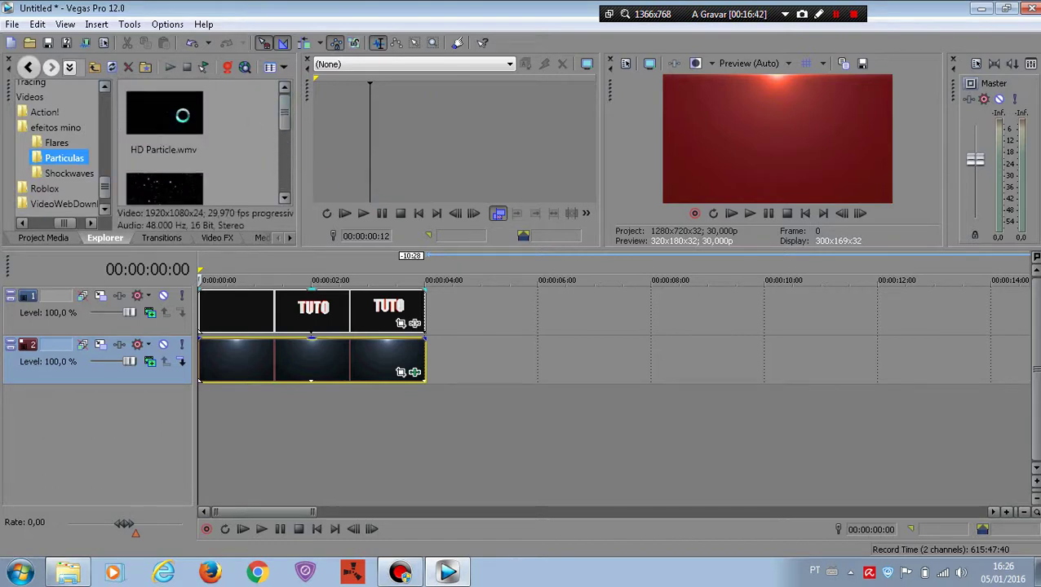
Place HD Particle.wmv on a new third video track and delete its audio event
left_click(172, 123)
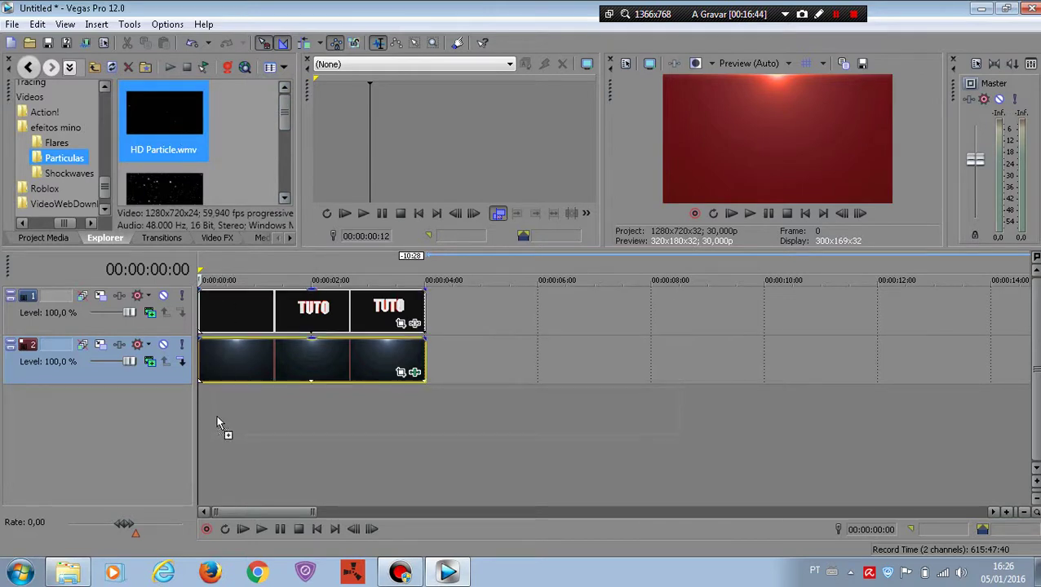
left_click_drag(193, 178, 203, 414)
left_click(272, 421)
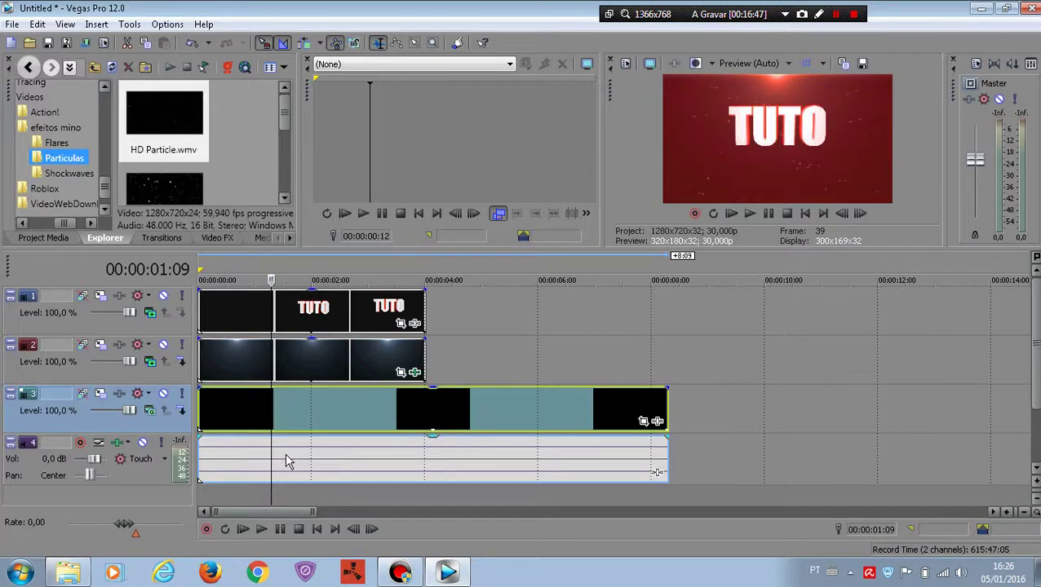
left_click_drag(285, 461, 351, 461)
key("Delete")
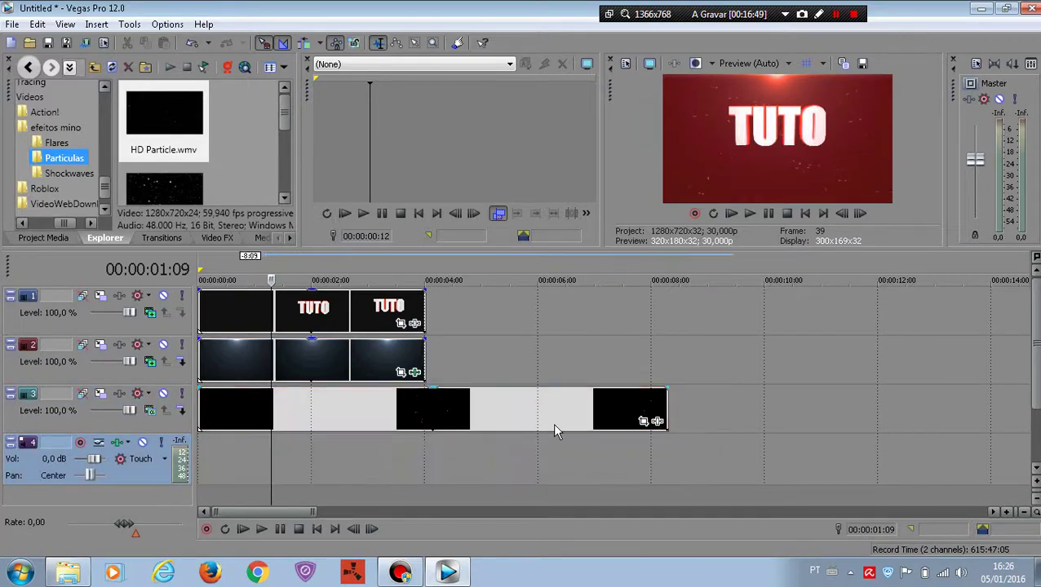
Trim the particle clip to 4 seconds, set its compositing mode, and delete the empty audio track
left_click_drag(665, 405, 425, 405)
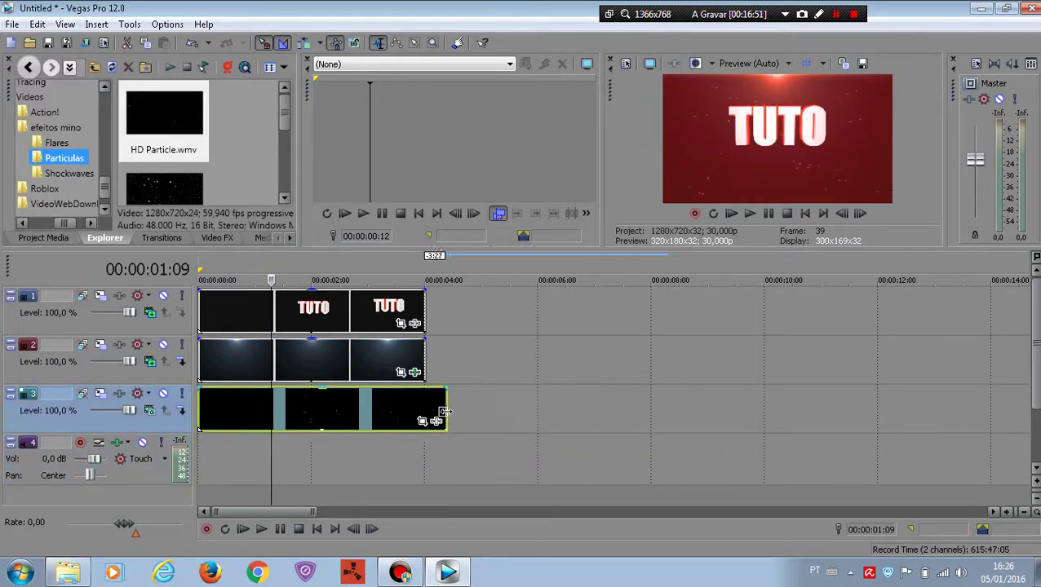
left_click(151, 410)
left_click(188, 218)
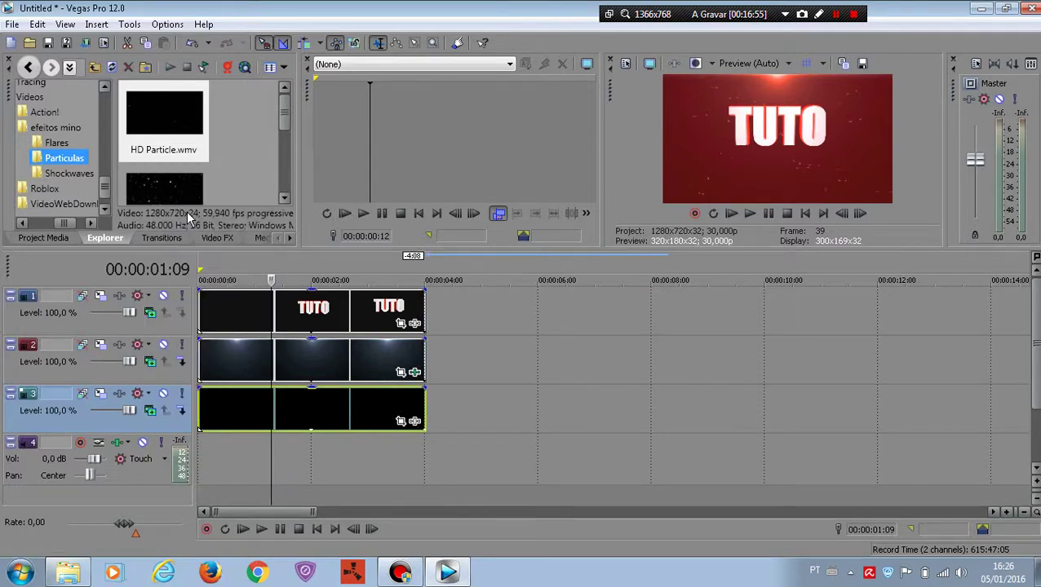
right_click(333, 455)
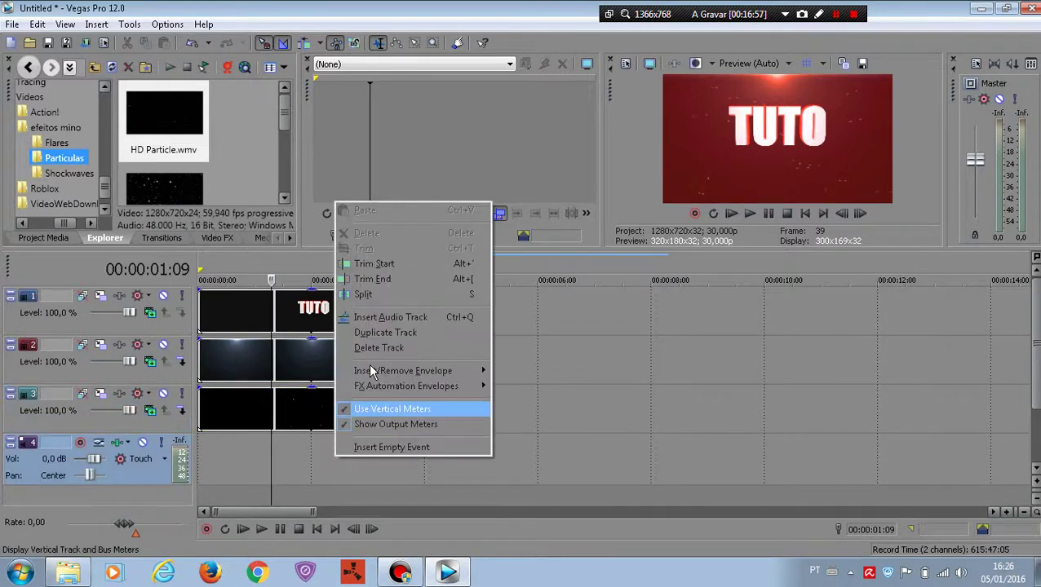
left_click(377, 348)
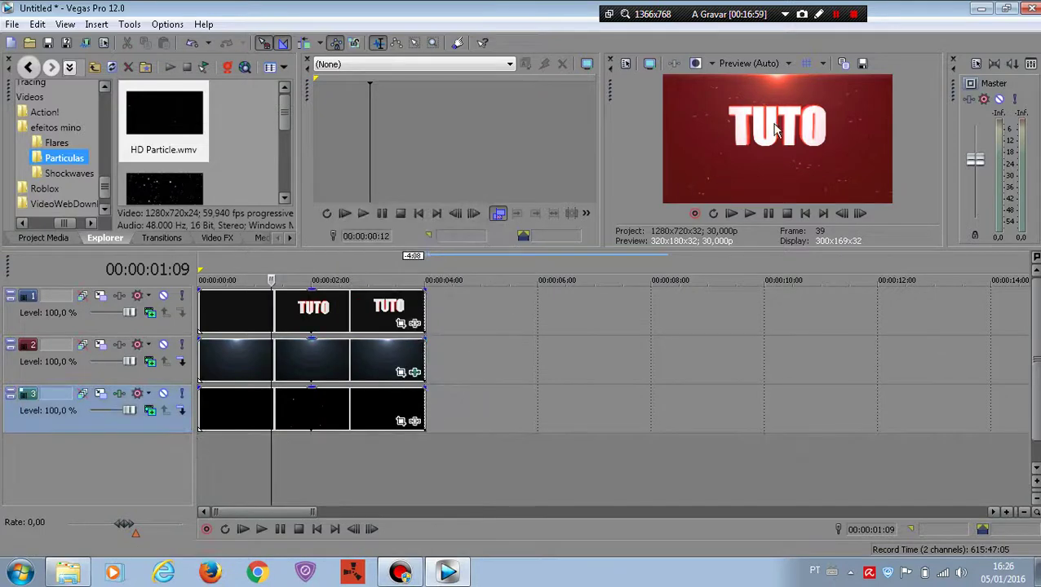
Play the combined layers from the start, stop, and return to the beginning
left_click(199, 399)
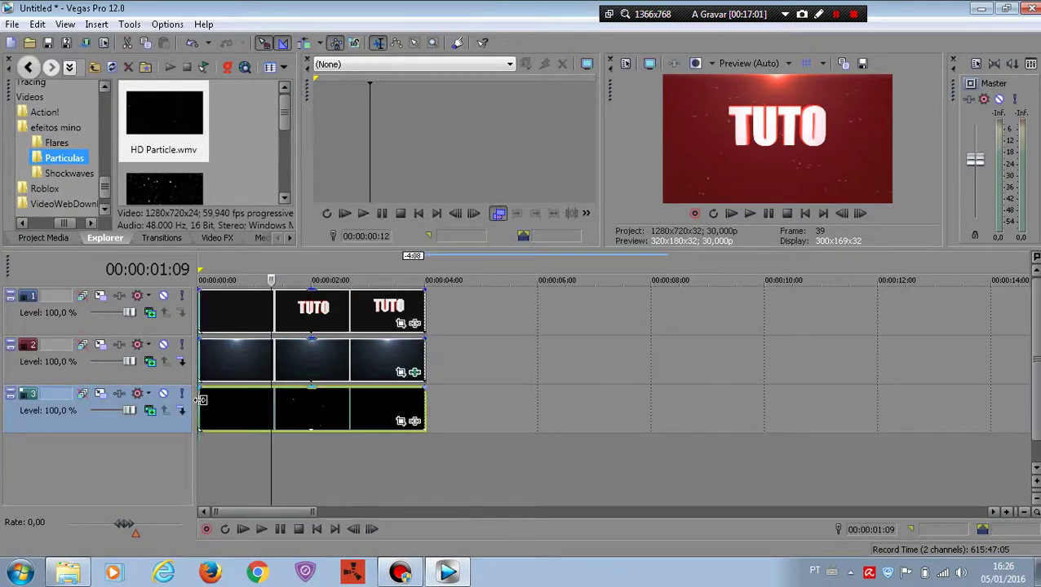
left_click(750, 214)
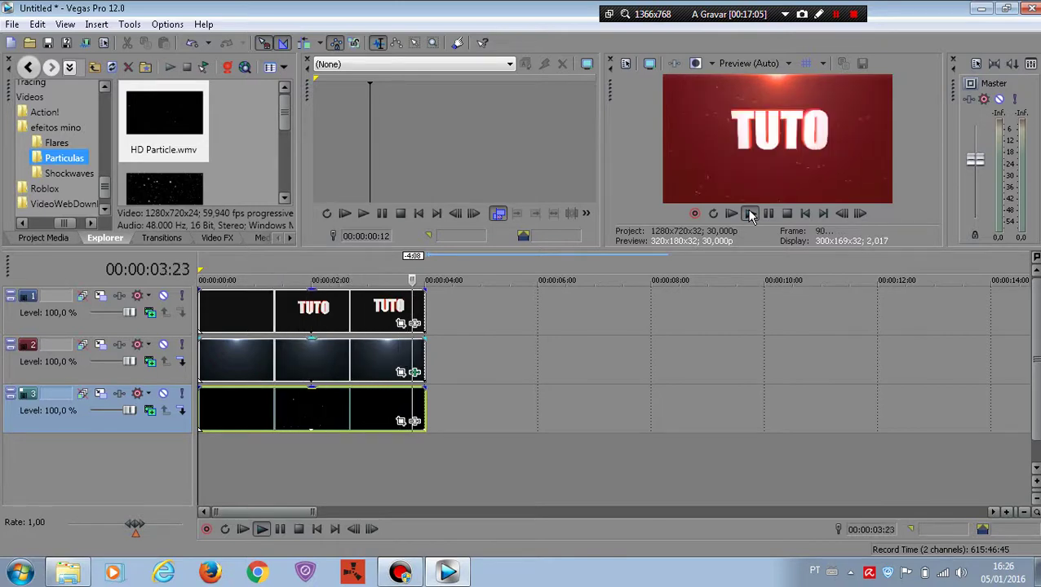
key("Return")
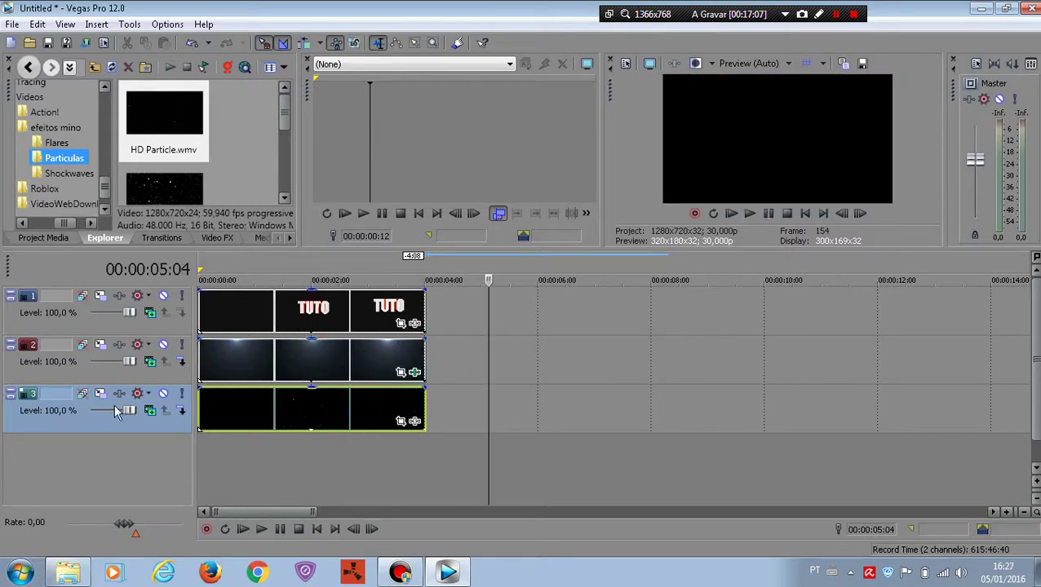
left_click(199, 362)
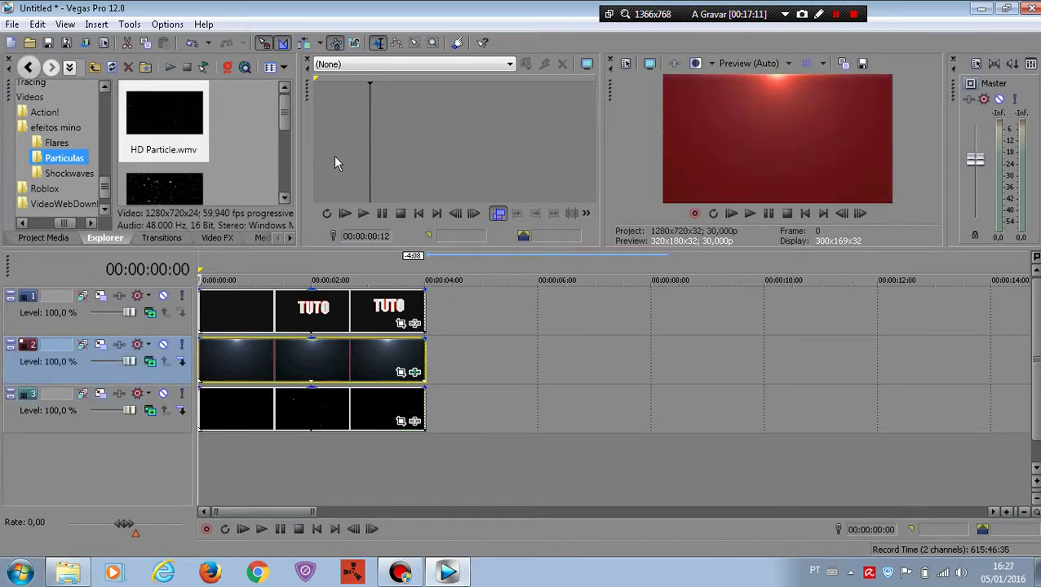
Open the Shockwaves folder and scroll down to the Shockwave Red clip
left_click_drag(285, 117, 282, 161)
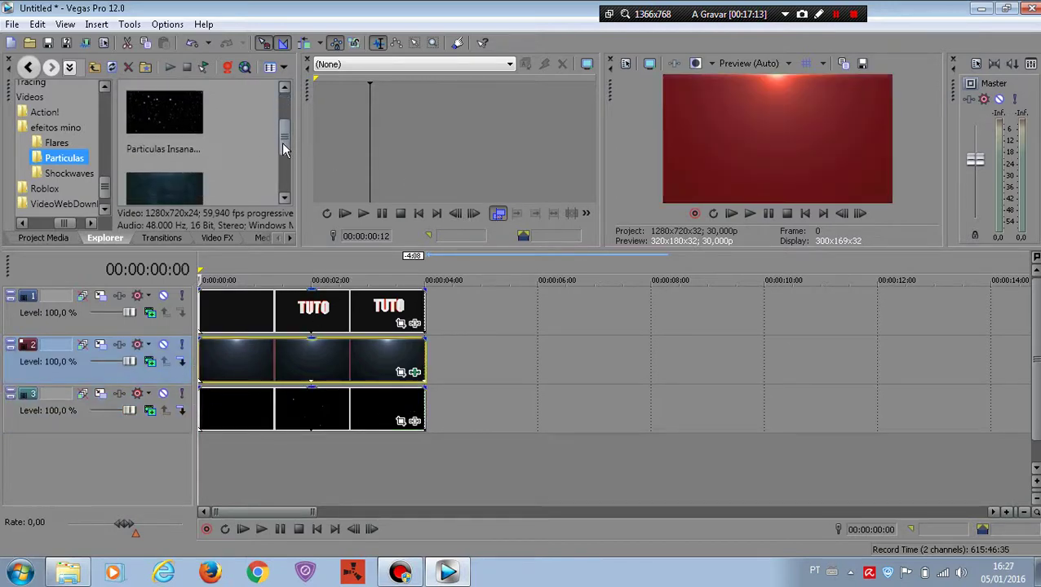
left_click(65, 174)
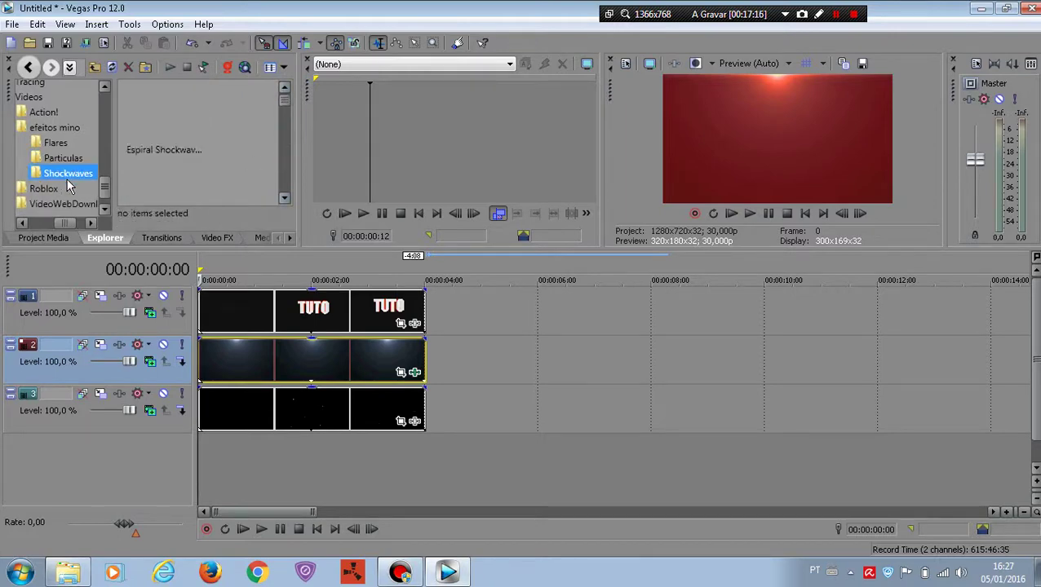
left_click_drag(286, 104, 284, 112)
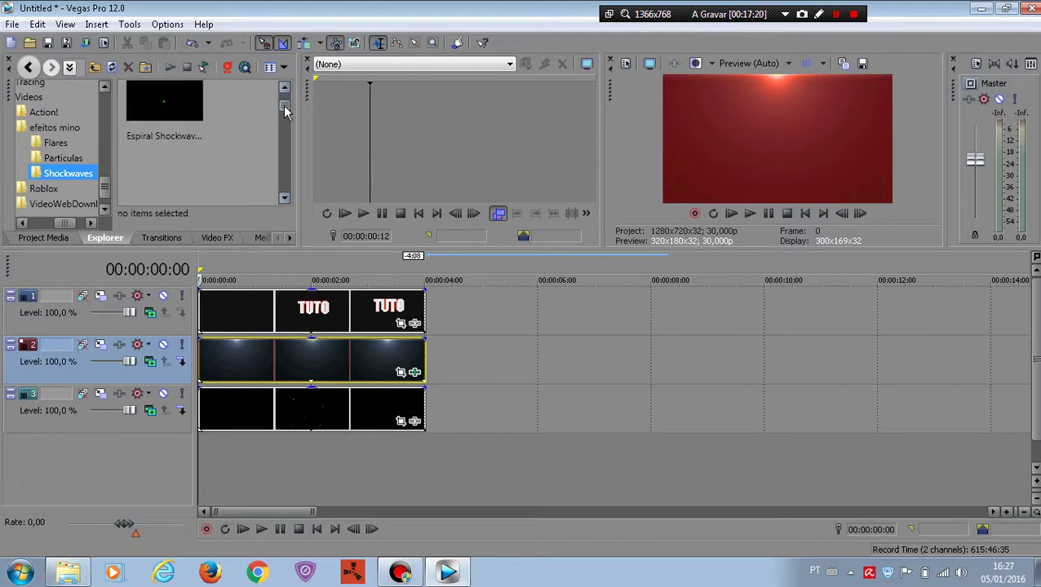
mouse_move(285, 112)
left_mouse_down()
mouse_move(283, 121)
mouse_move(301, 118)
mouse_move(206, 122)
left_mouse_up()
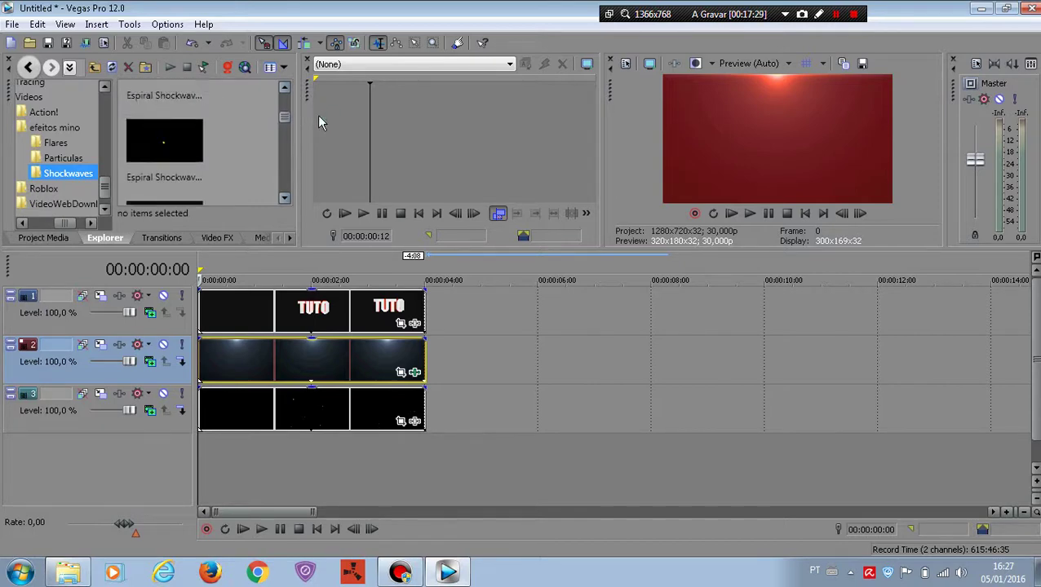
scroll(208, 129, "down", 1)
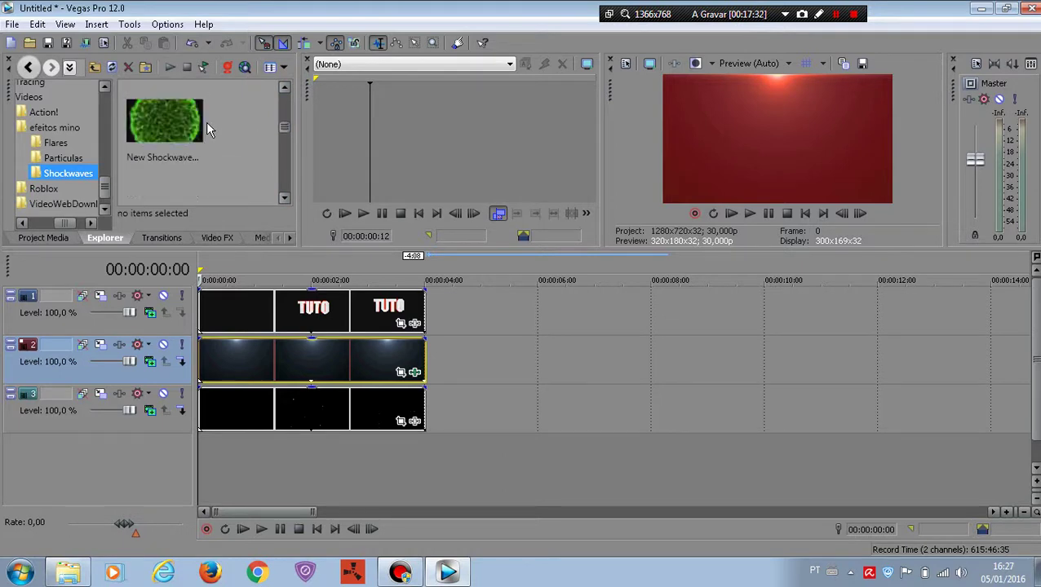
scroll(206, 129, "down", 1)
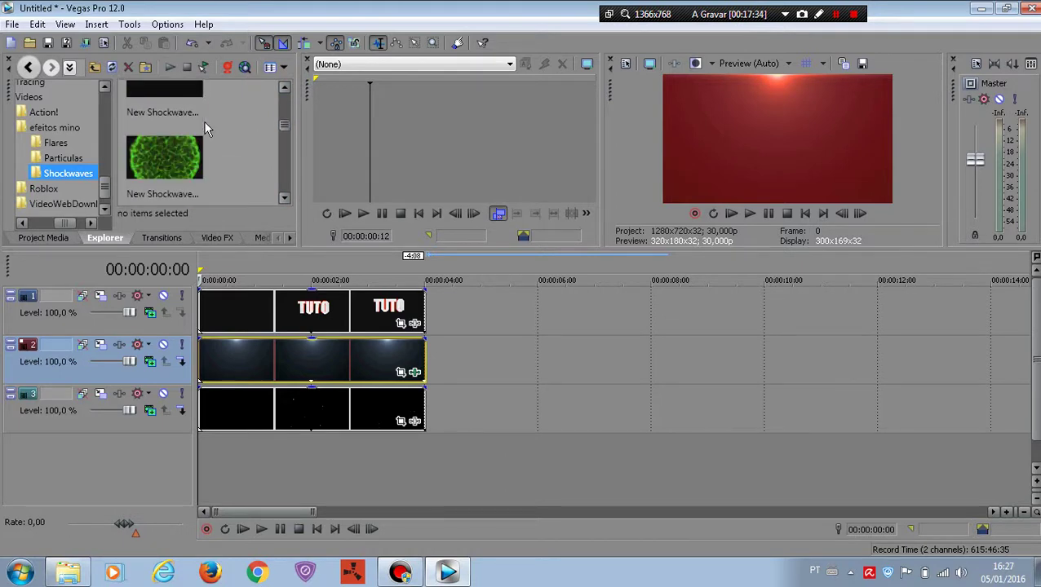
scroll(205, 129, "down", 1)
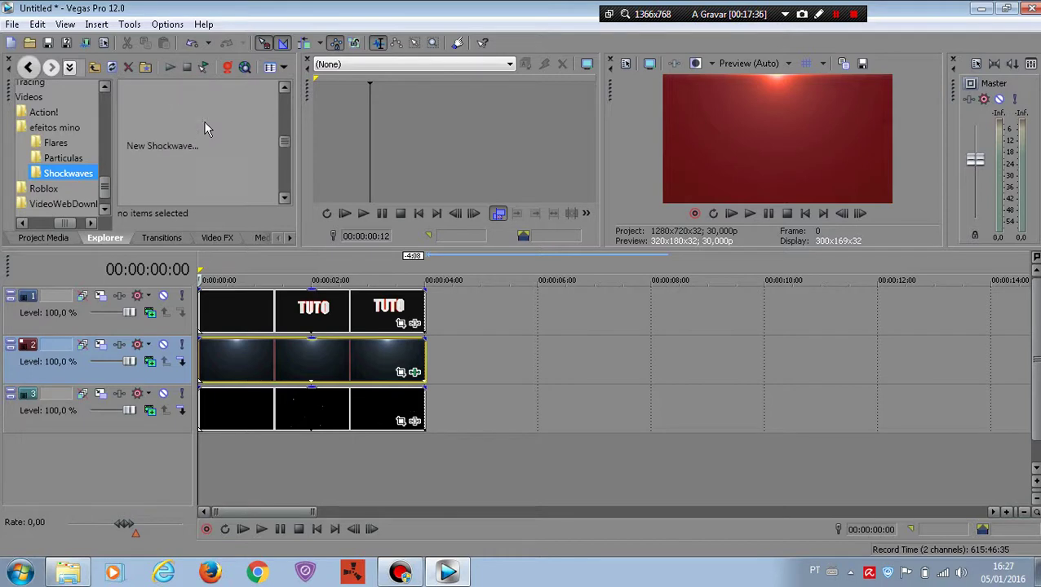
scroll(206, 129, "down", 1)
scroll(205, 129, "down", 1)
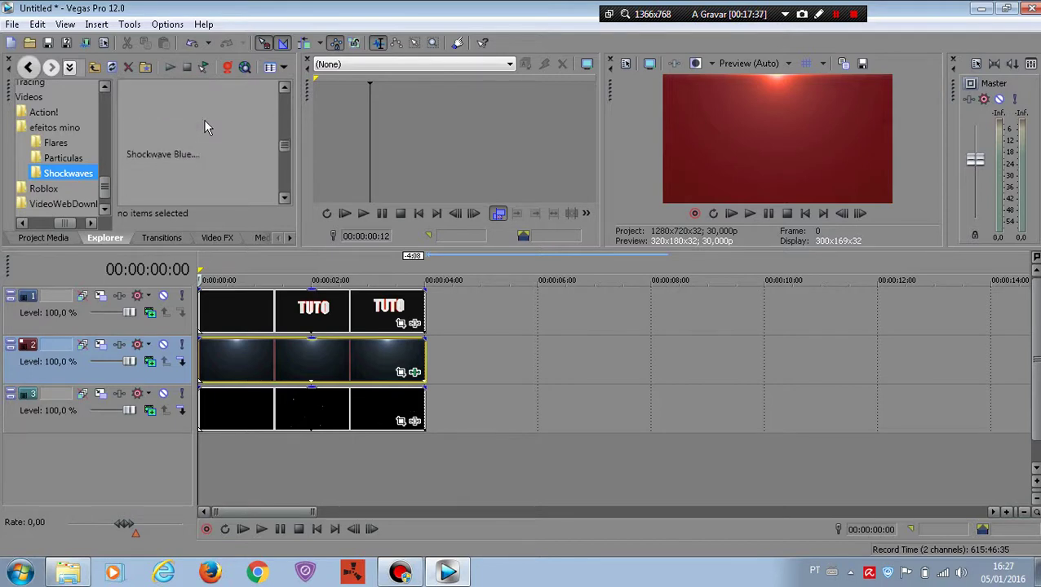
scroll(206, 129, "down", 1)
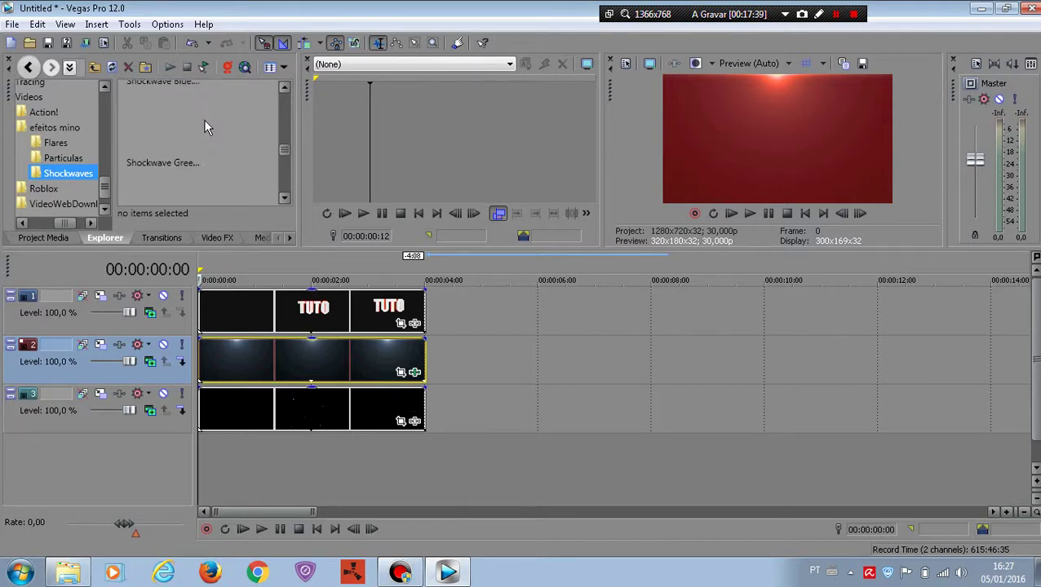
scroll(206, 129, "down", 1)
scroll(205, 129, "down", 1)
scroll(206, 129, "down", 1)
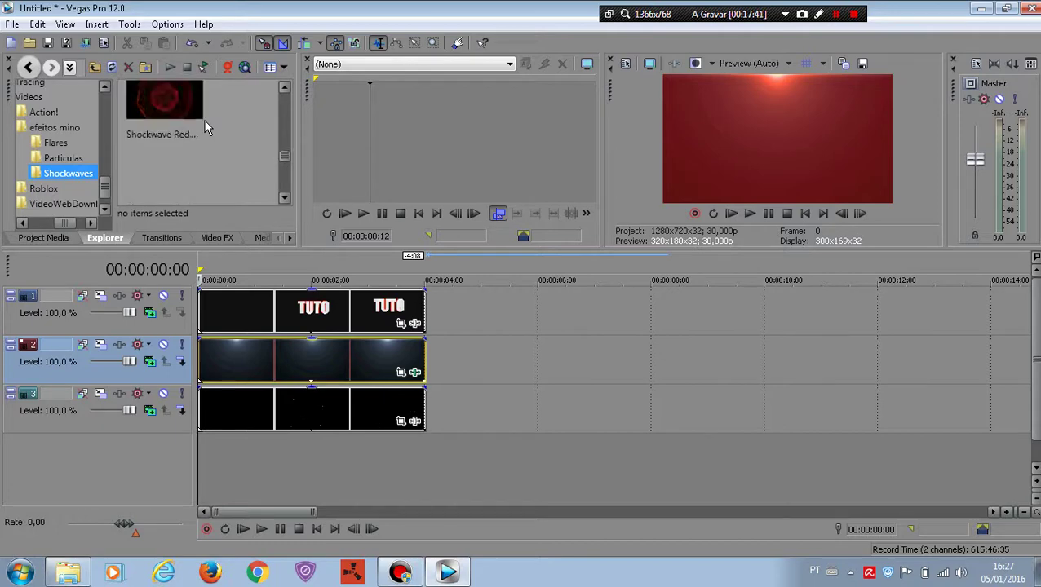
Place the Shockwave Red clip on a fourth video track and preview it under TUTO
left_click(171, 98)
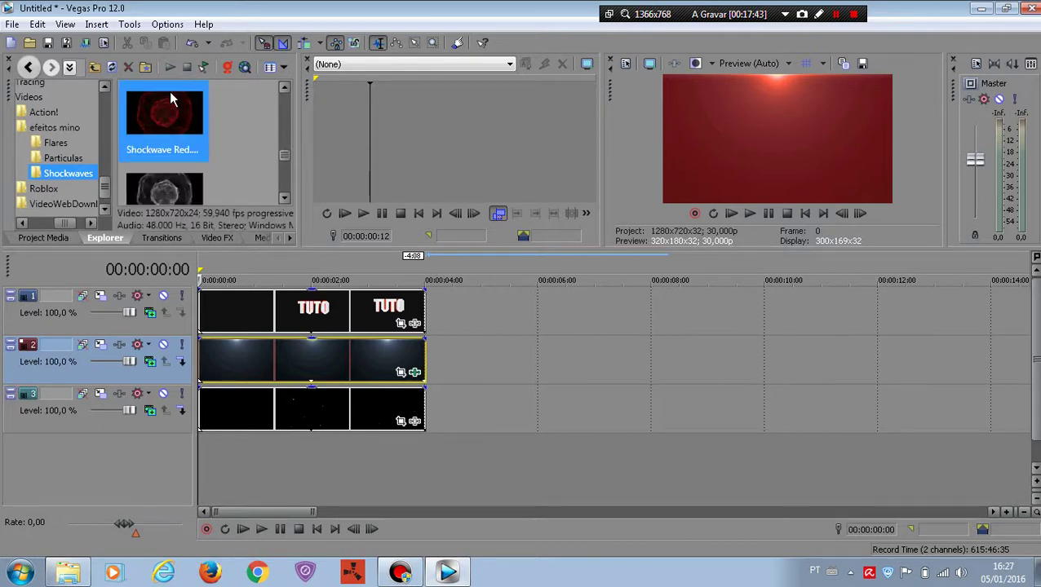
left_click_drag(199, 252, 208, 460)
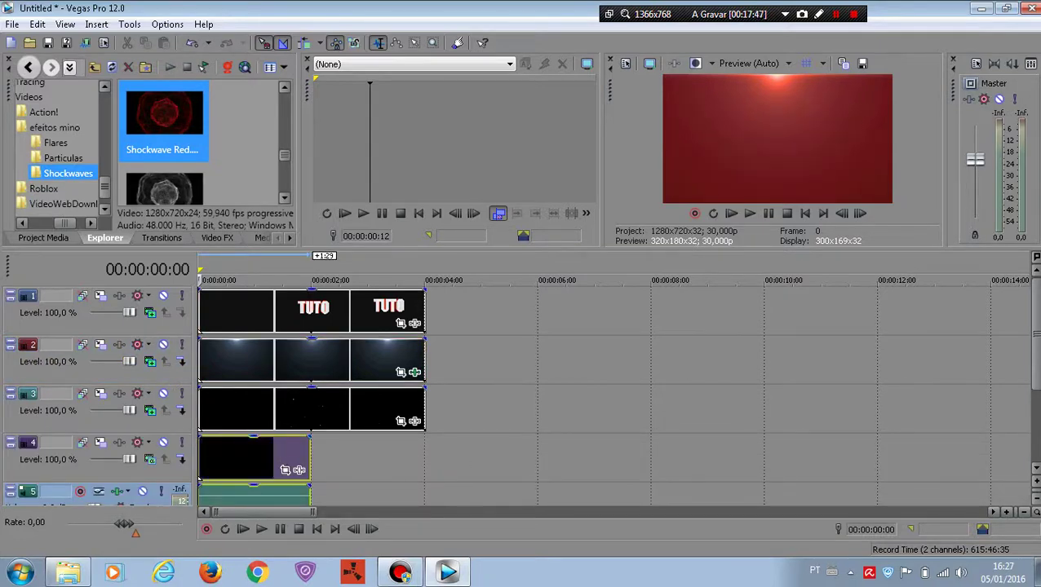
left_click(1035, 391)
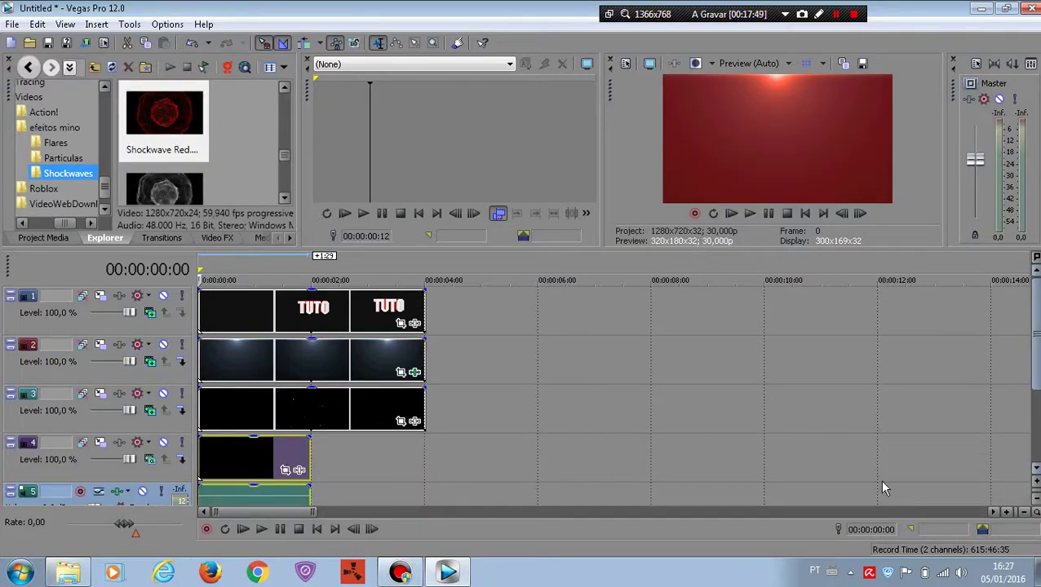
left_click(246, 476)
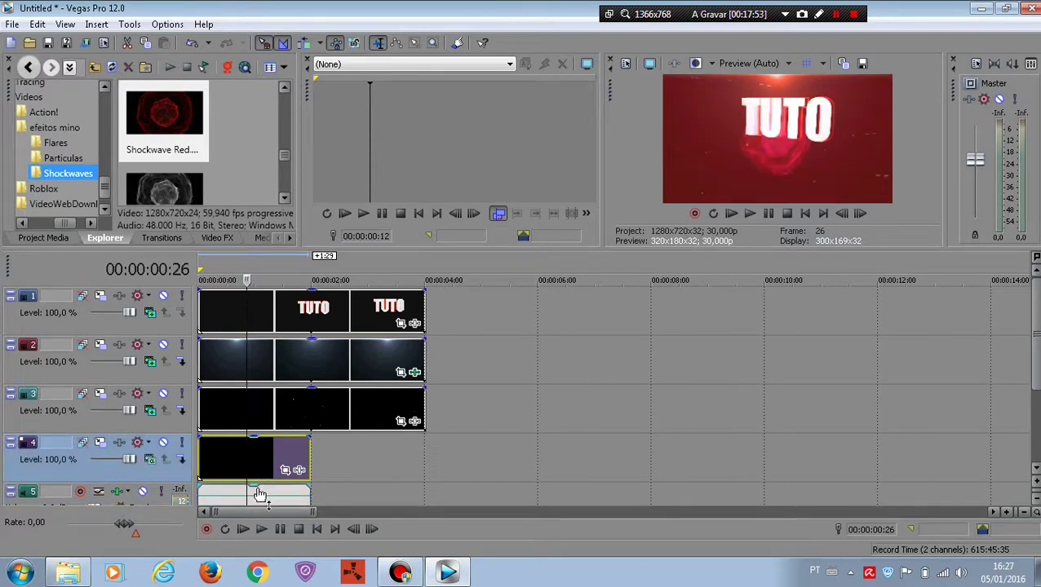
left_click(266, 499)
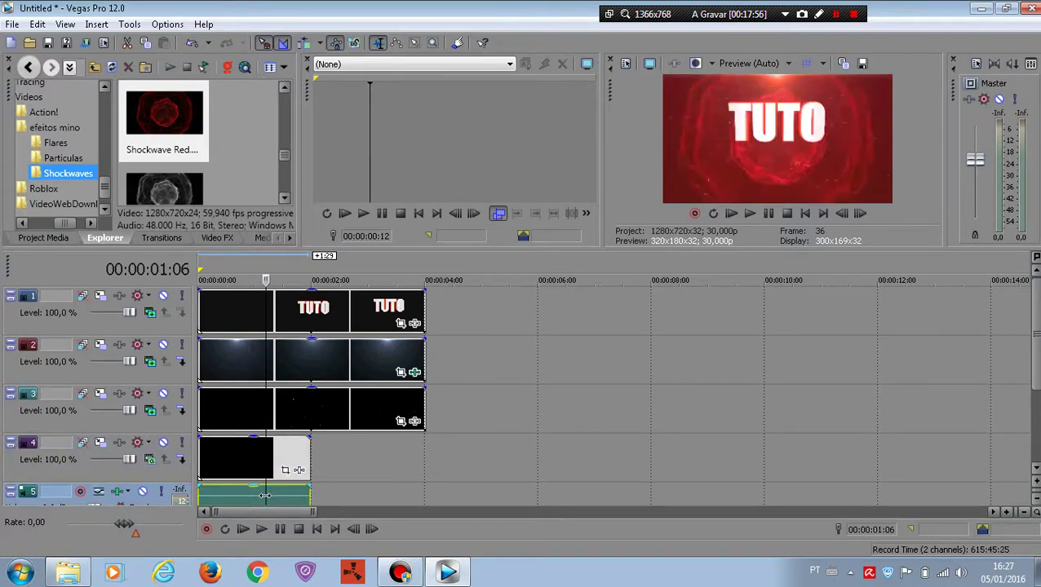
left_click(287, 497)
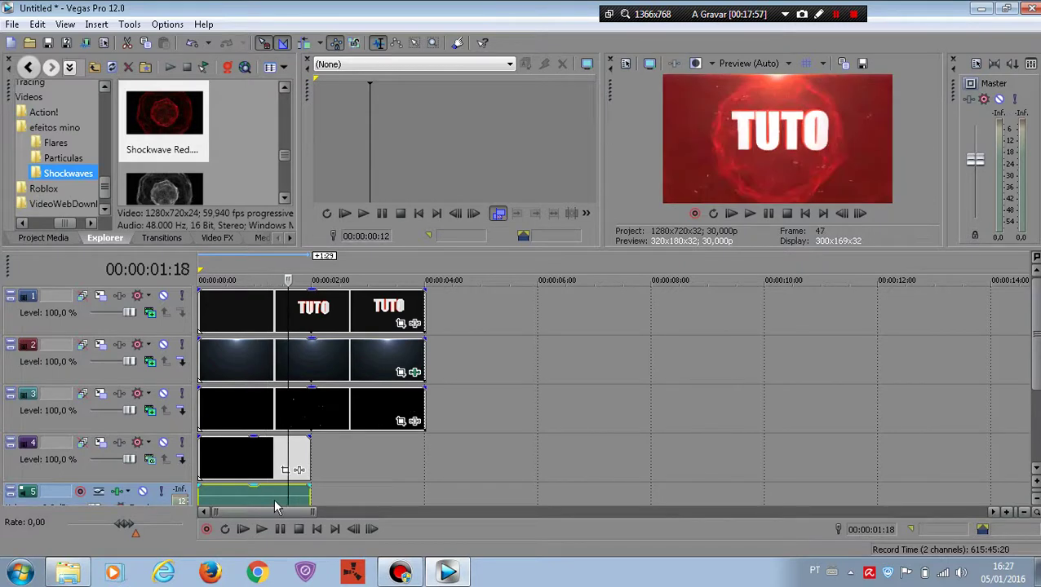
mouse_move(287, 496)
left_mouse_down()
mouse_move(307, 506)
mouse_move(295, 506)
left_mouse_up()
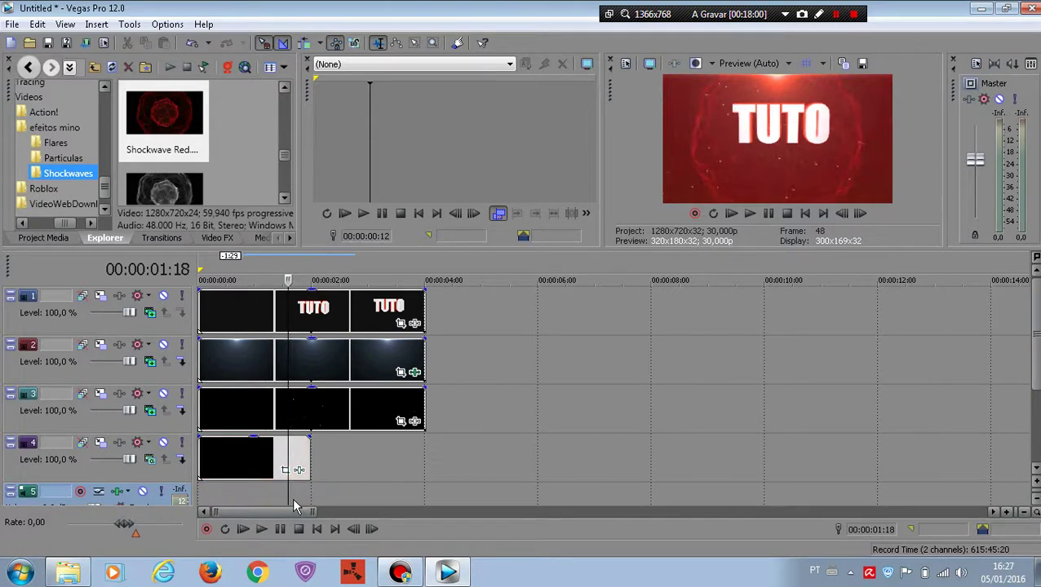
left_click(202, 465)
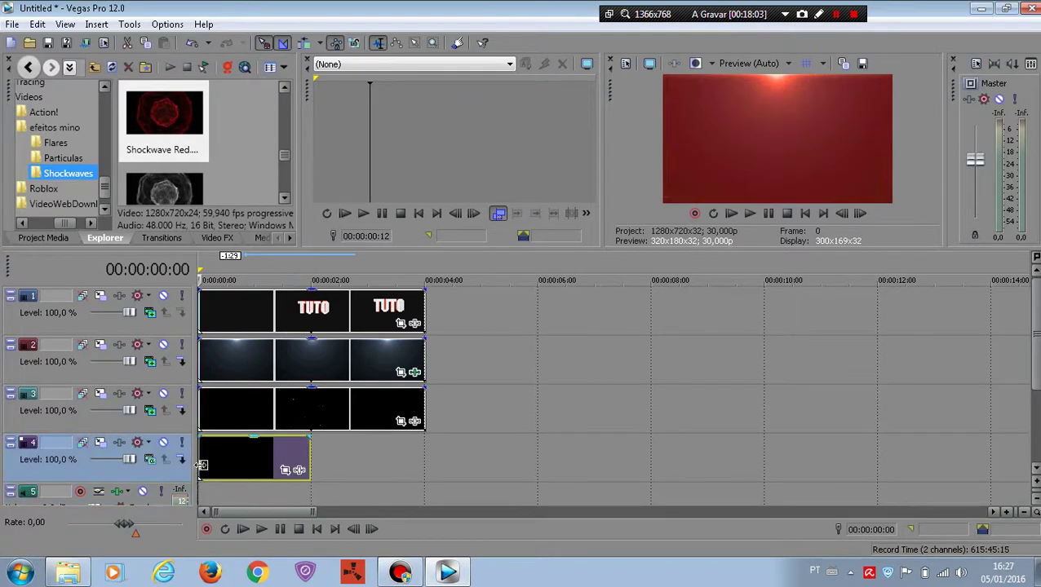
Delete the shockwave's audio track and bring up the Downloads folder window
right_click(237, 498)
left_click(281, 384)
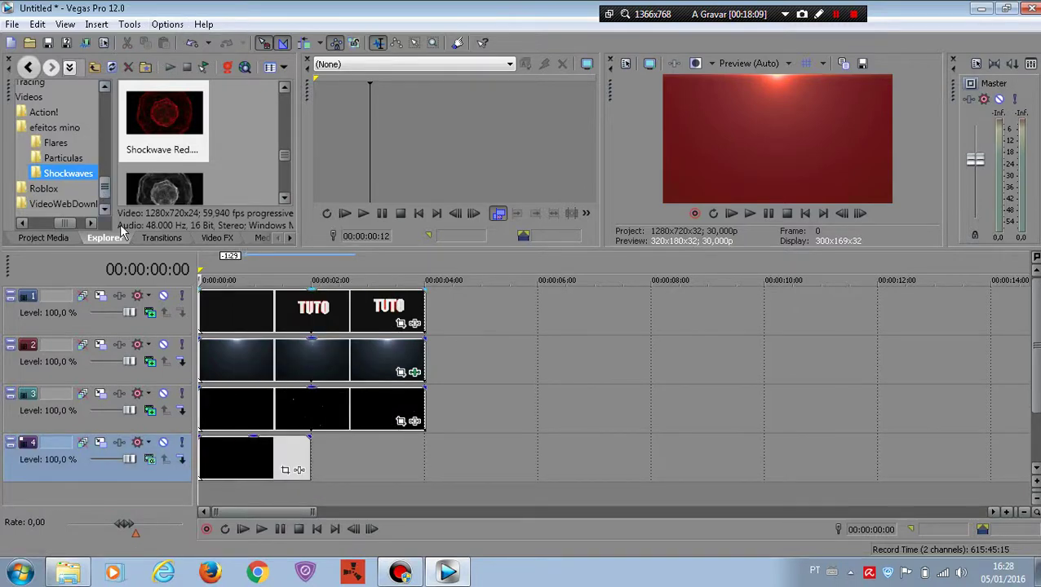
left_click(836, 15)
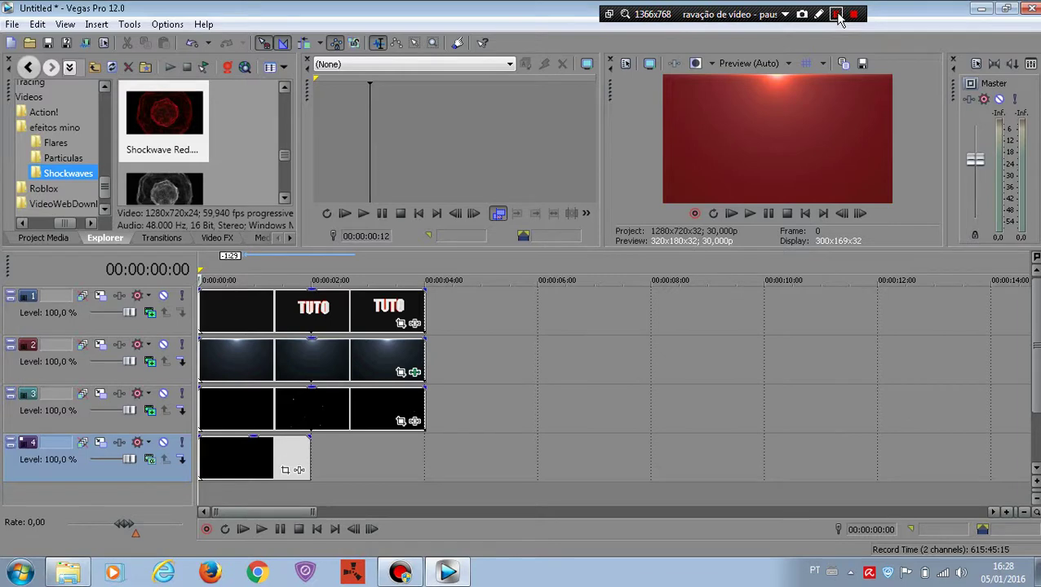
left_click(836, 15)
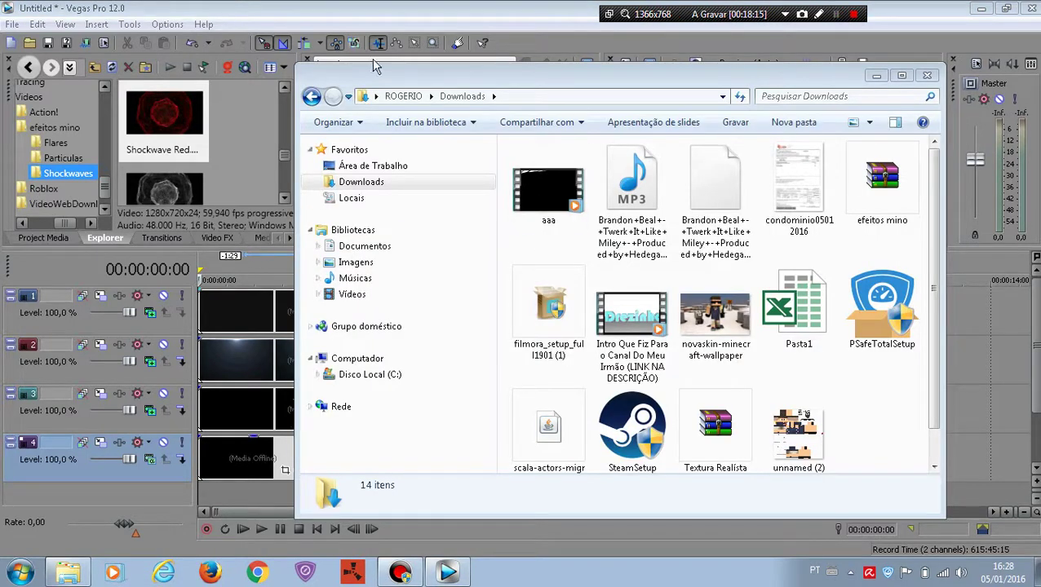
Play the downloaded MP3 in Windows Media Player, then close the player and Downloads window
left_click(628, 216)
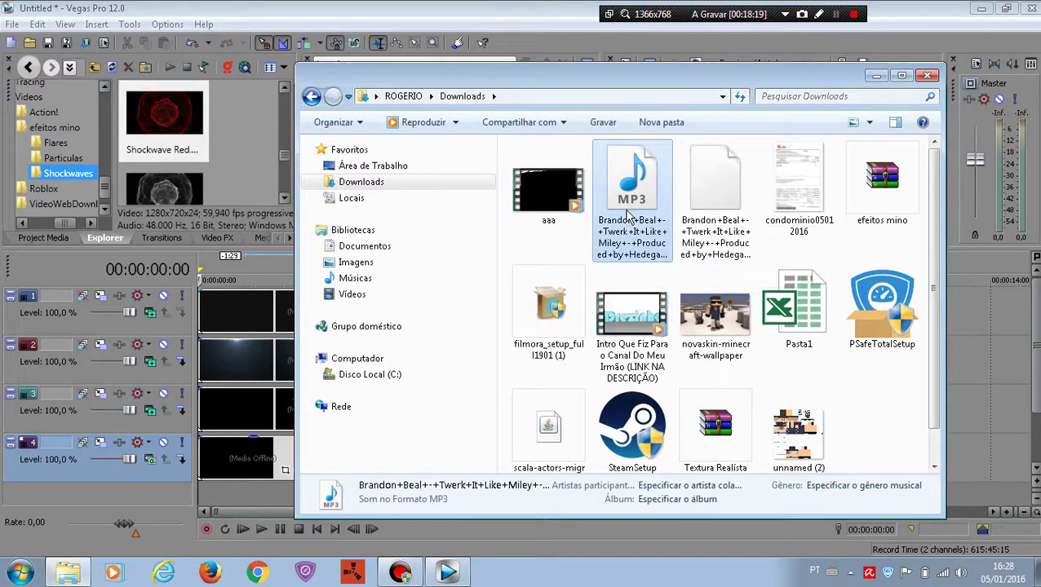
double_click(628, 213)
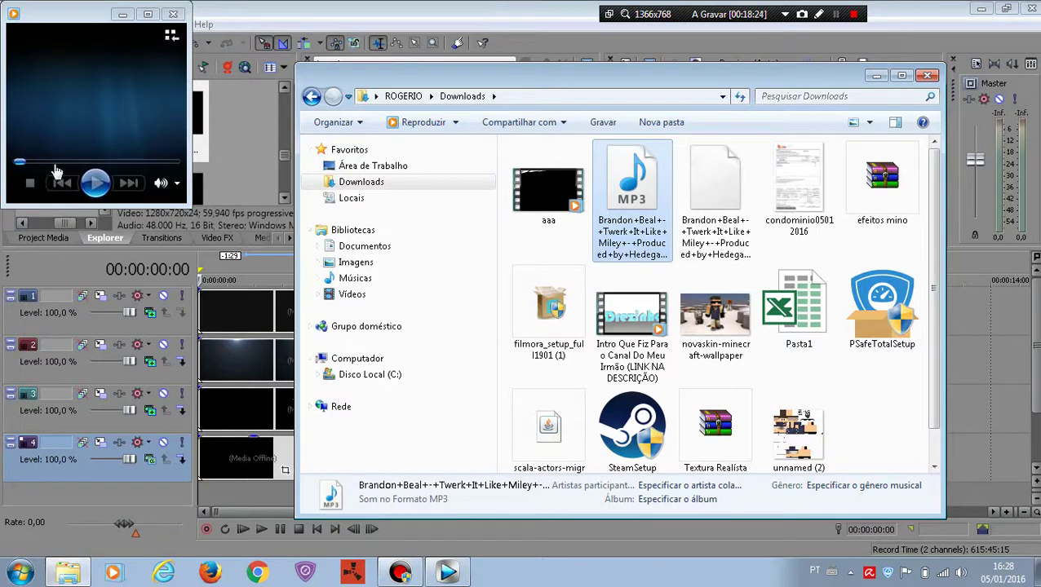
left_click(50, 169)
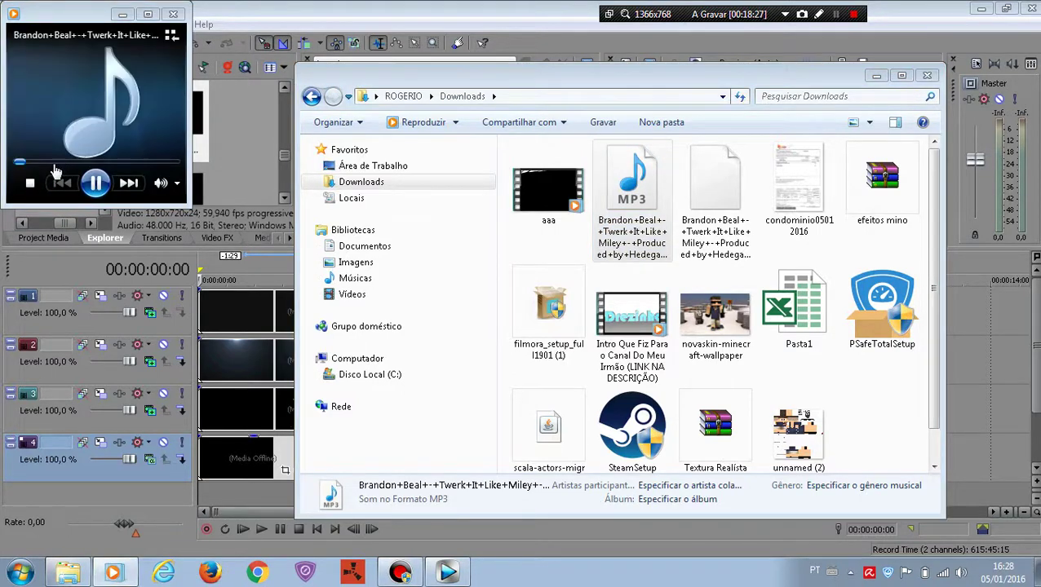
left_click(177, 14)
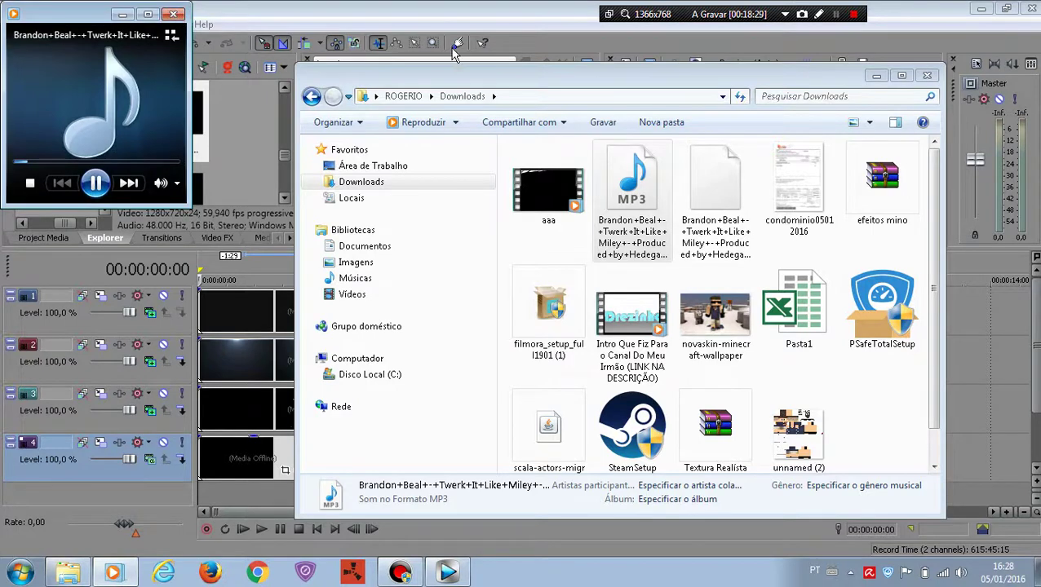
left_click(926, 75)
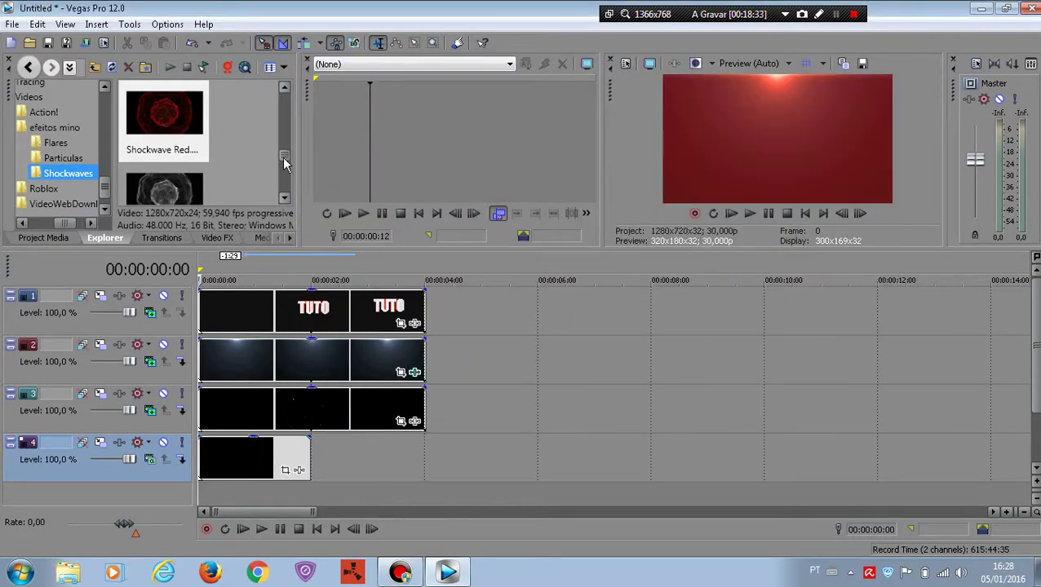
Browse to Downloads in the Explorer tab and drag the MP3 onto new audio track 5
scroll(279, 158, "down", 3)
scroll(294, 145, "down", 1)
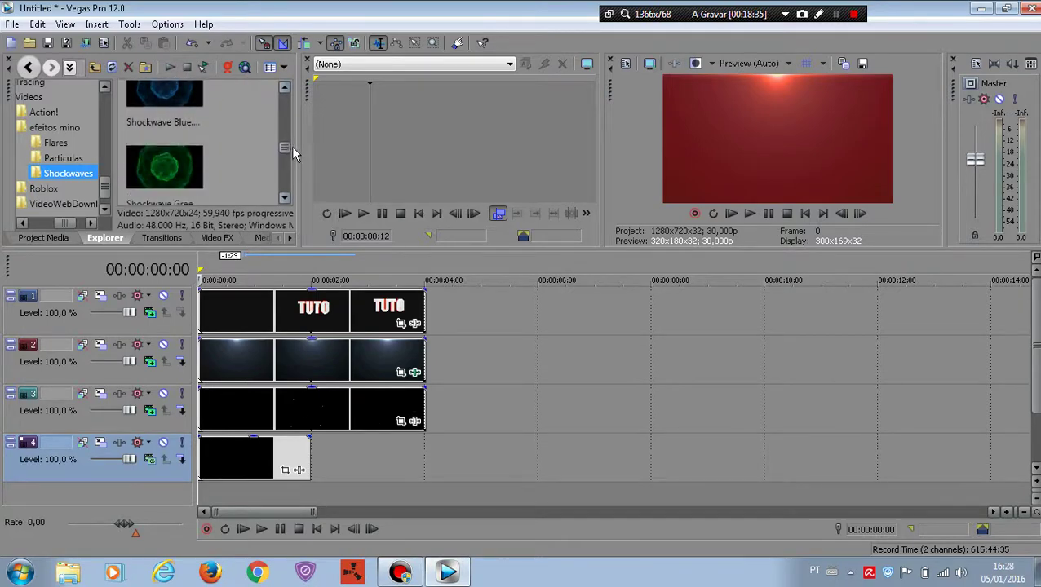
left_click_drag(106, 190, 110, 131)
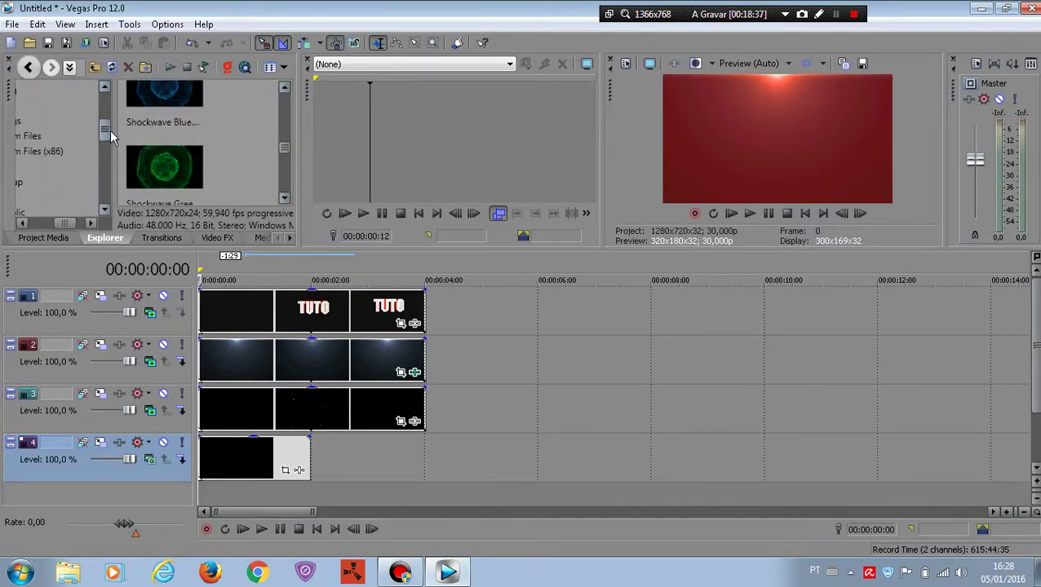
scroll(65, 163, "up", 2)
scroll(66, 166, "down", 2)
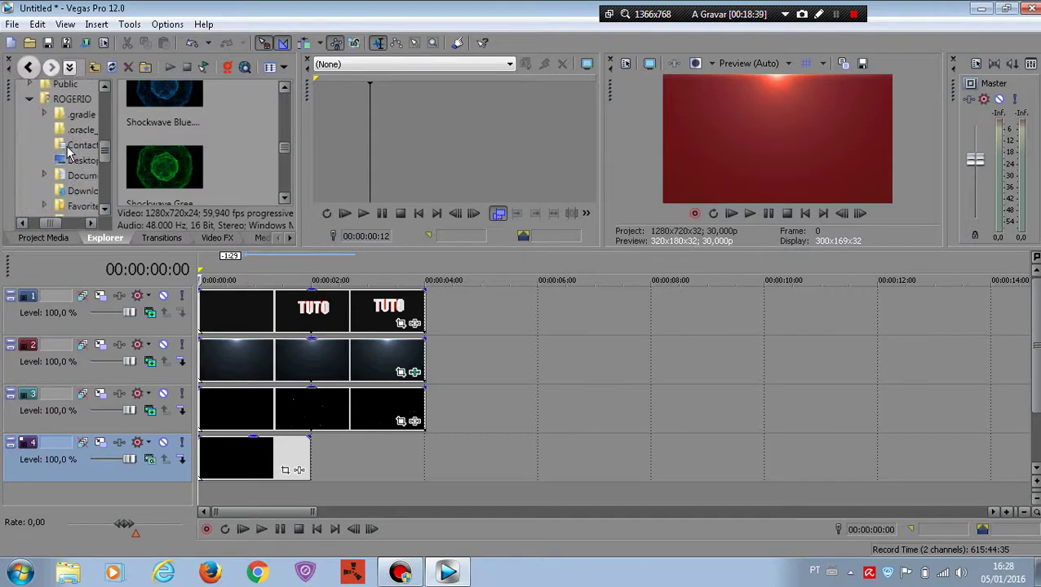
left_click(65, 191)
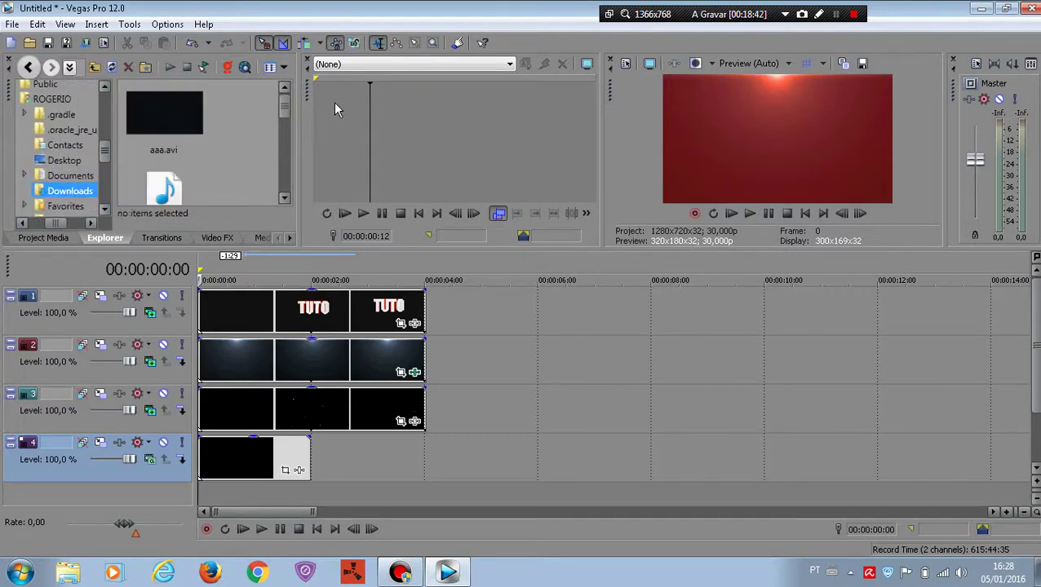
left_click_drag(286, 109, 263, 128)
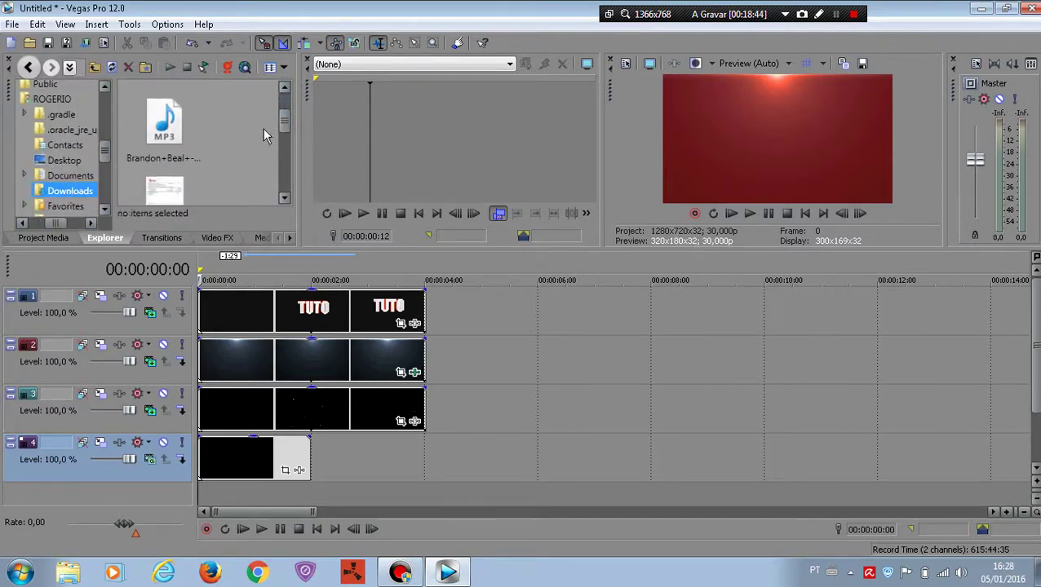
left_click_drag(168, 189, 272, 444)
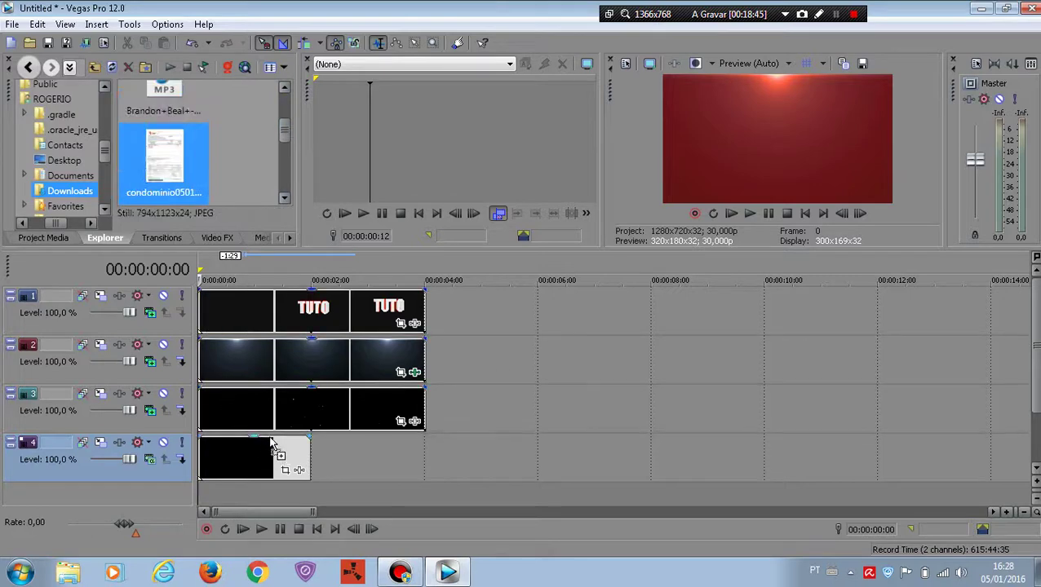
scroll(269, 131, "up", 2)
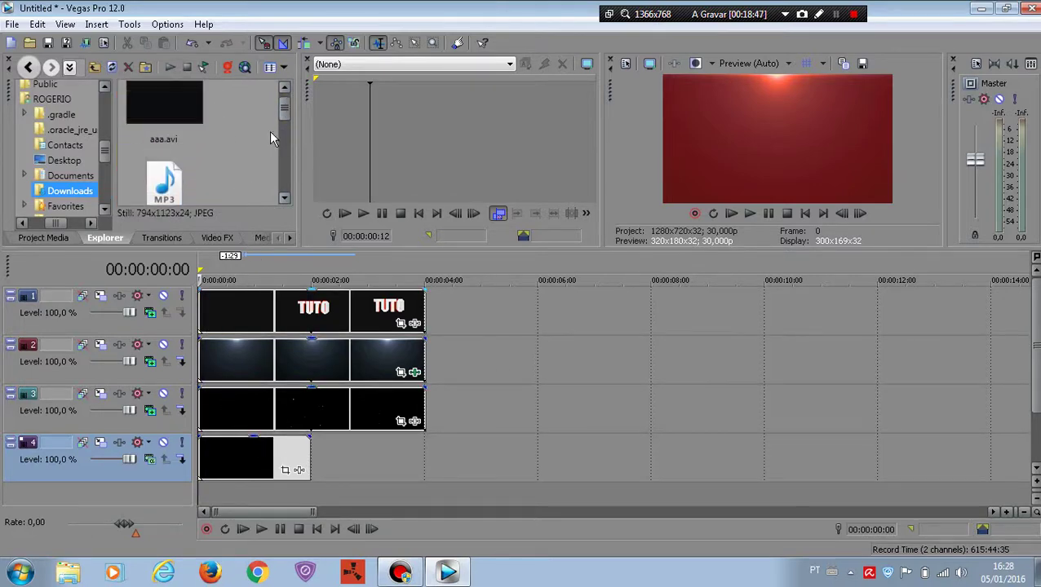
scroll(270, 131, "down", 1)
mouse_move(148, 162)
left_mouse_down()
mouse_move(269, 519)
mouse_move(216, 494)
left_mouse_up()
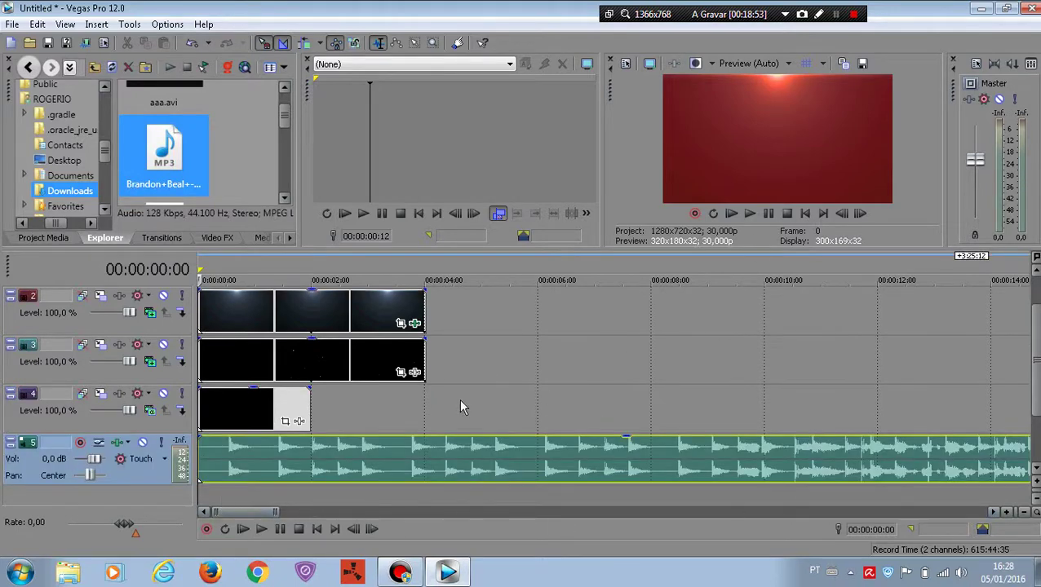
left_click(750, 214)
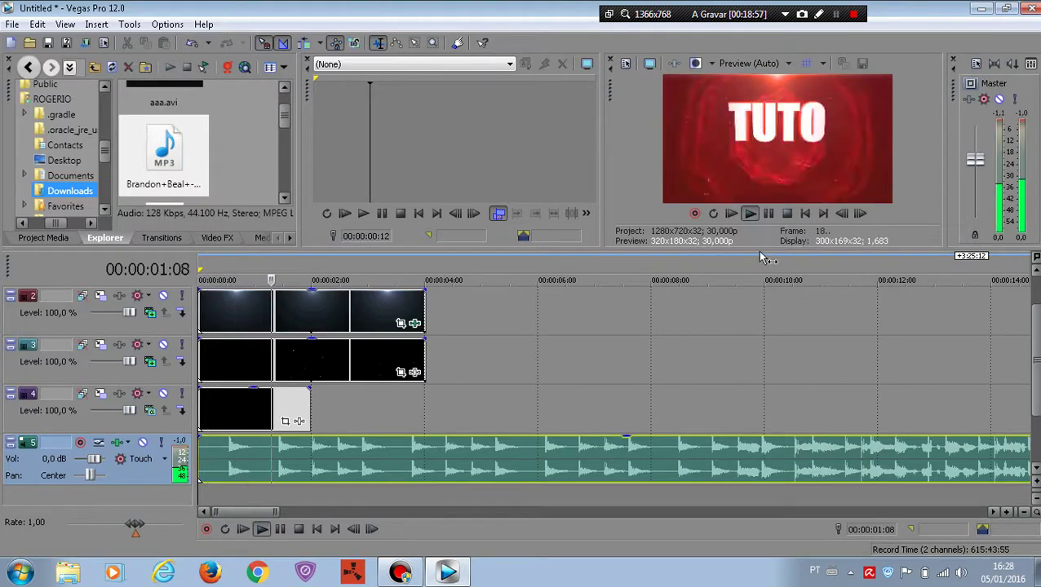
left_click(769, 214)
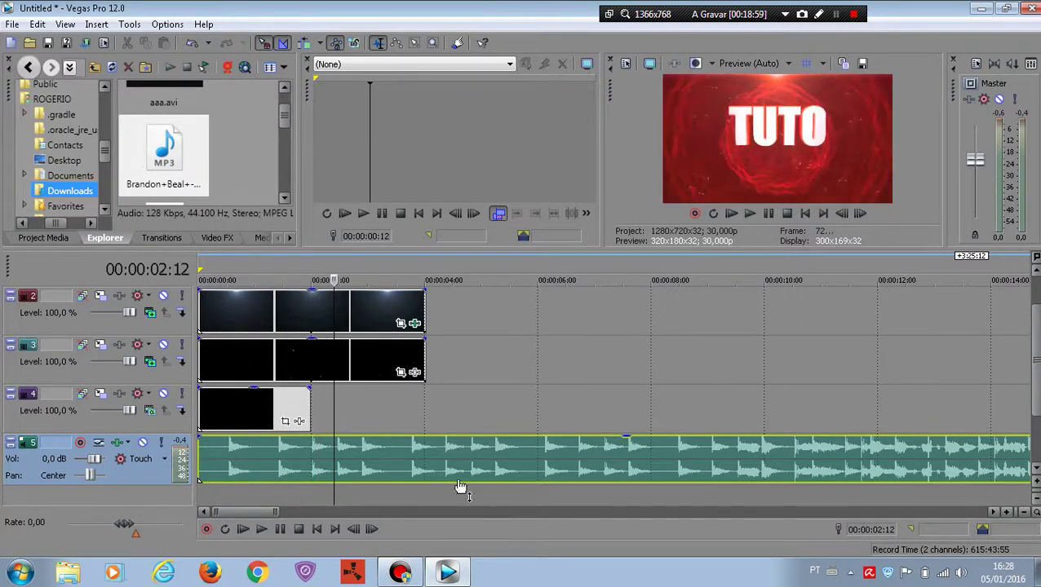
left_click_drag(260, 512, 295, 512)
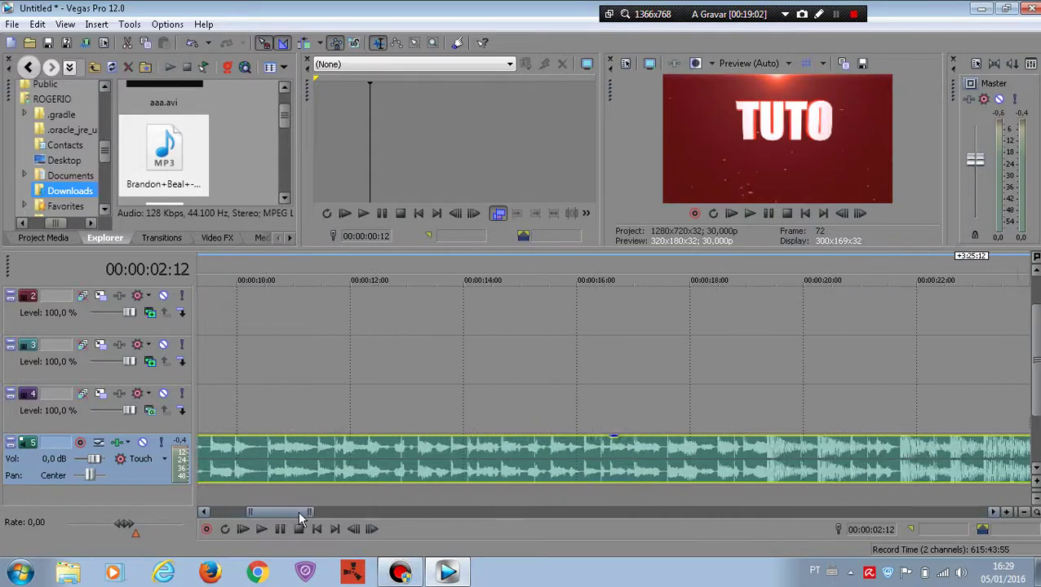
left_click(601, 338)
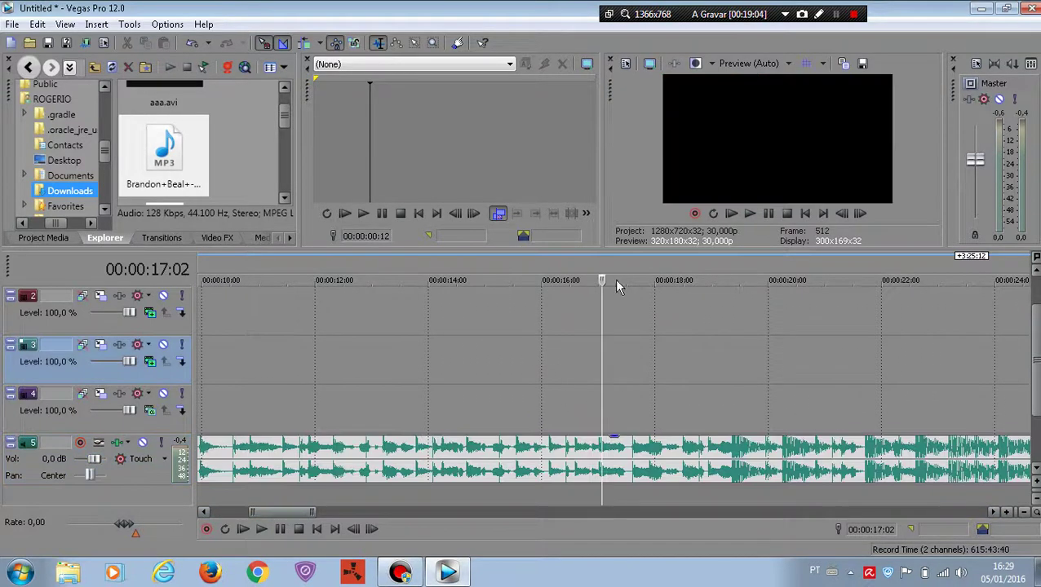
left_click(750, 213)
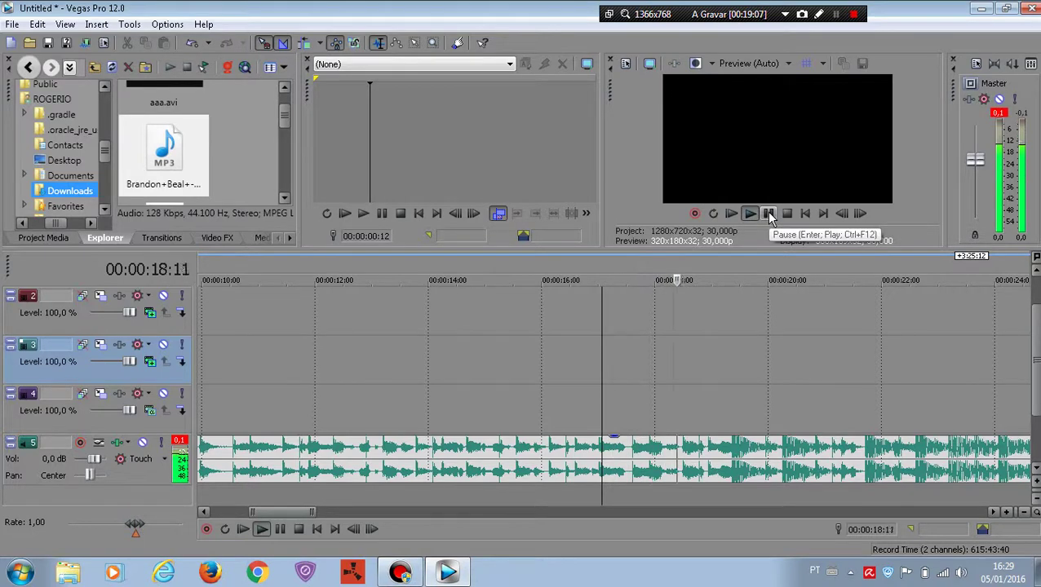
left_click(769, 215)
left_click(769, 215)
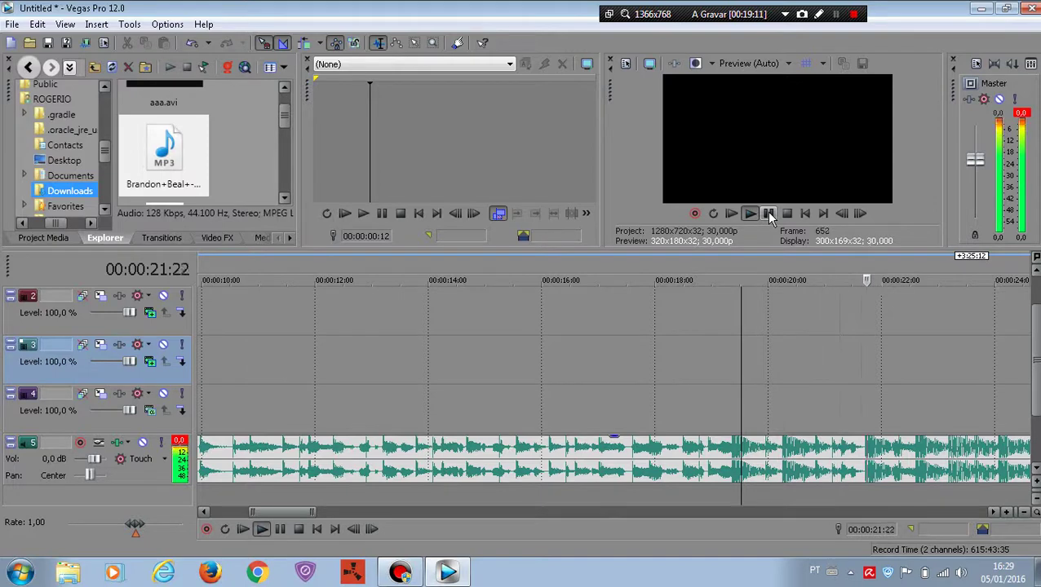
left_click_drag(287, 511, 317, 512)
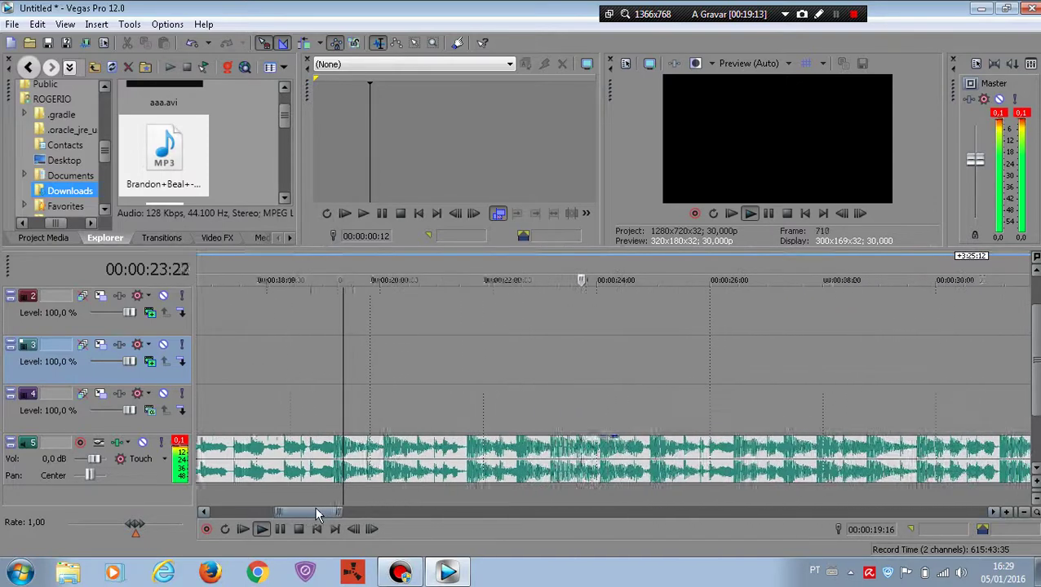
left_click(878, 354)
left_click(783, 213)
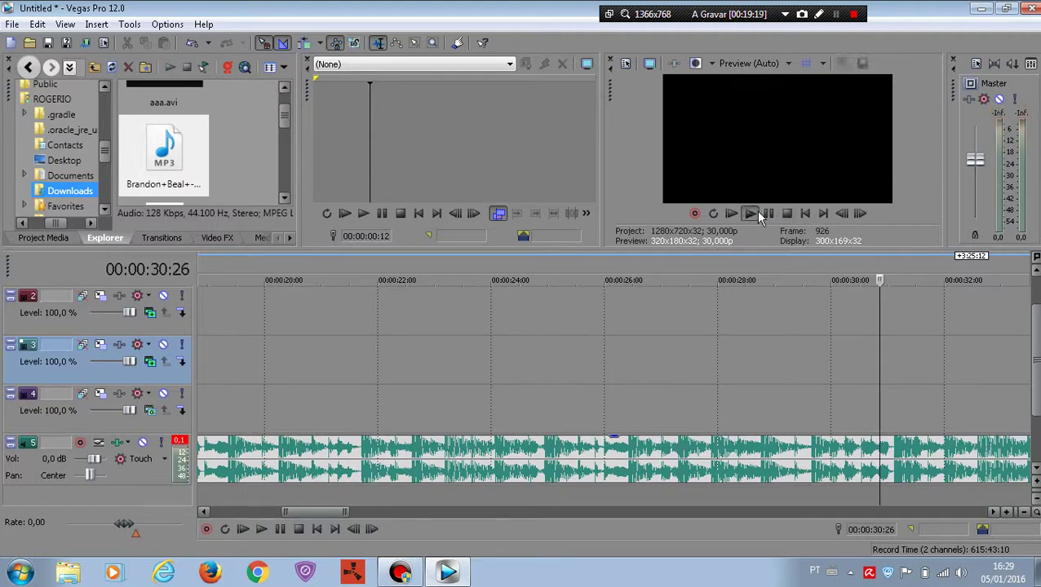
left_click(757, 212)
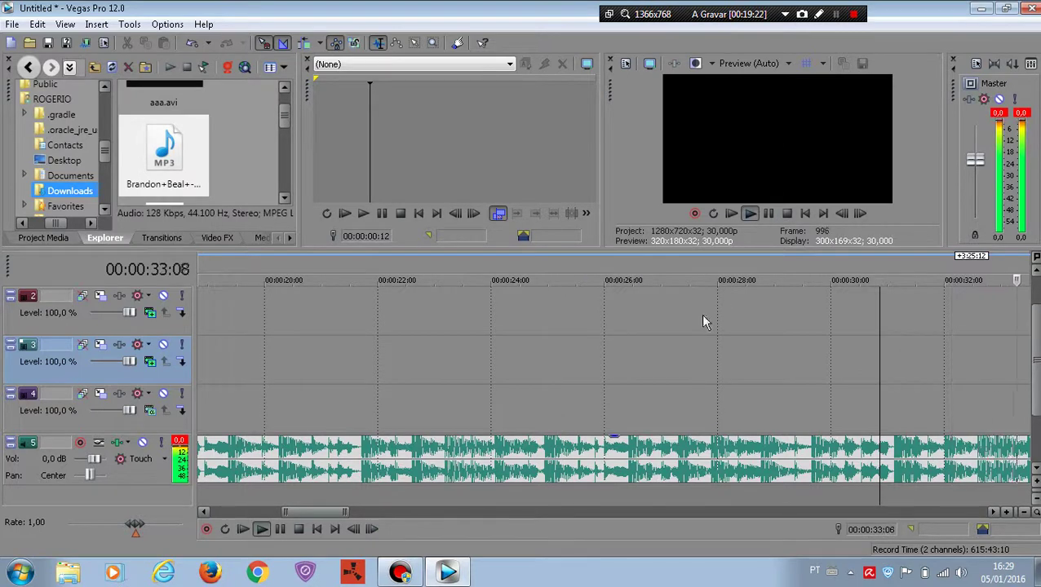
left_click(769, 214)
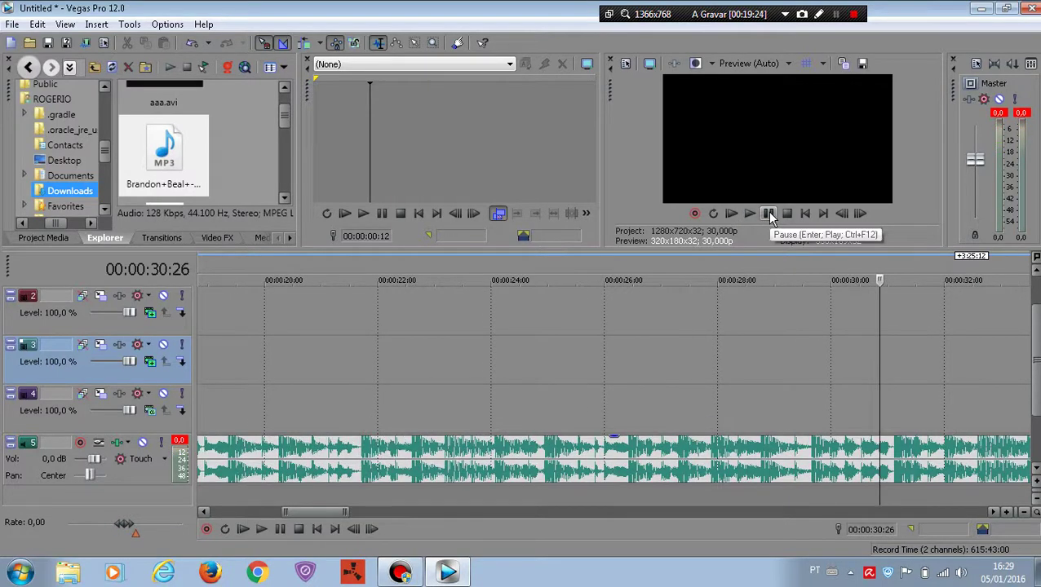
left_click(749, 214)
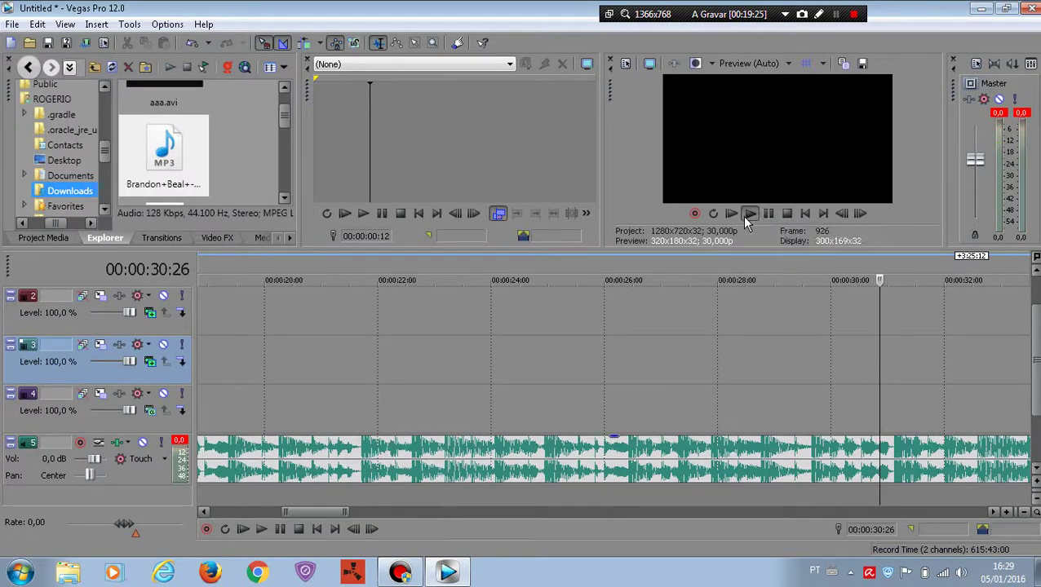
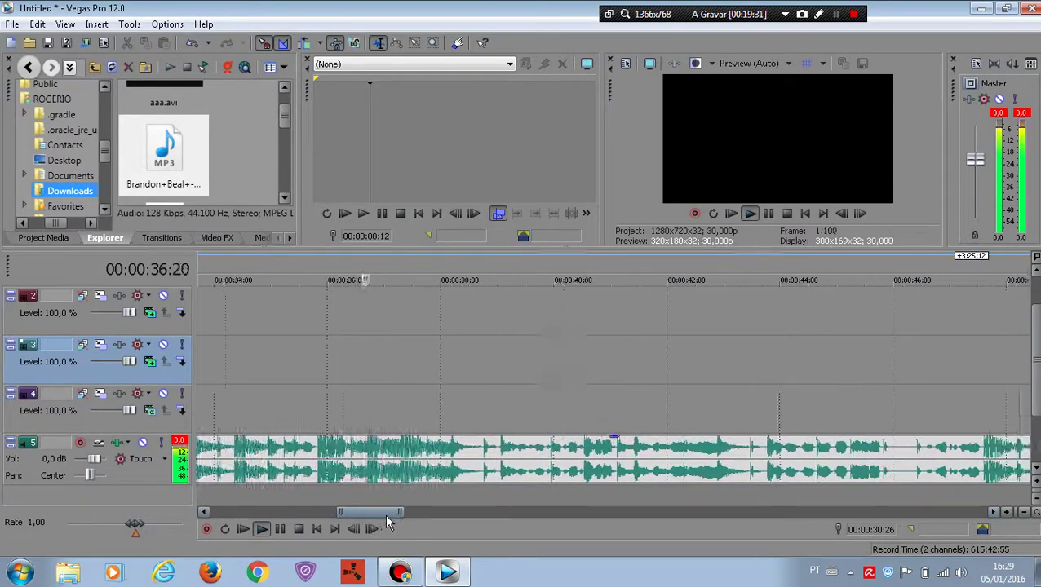
Pause the music playback and select the music clip on track 5
left_click_drag(383, 516, 411, 519)
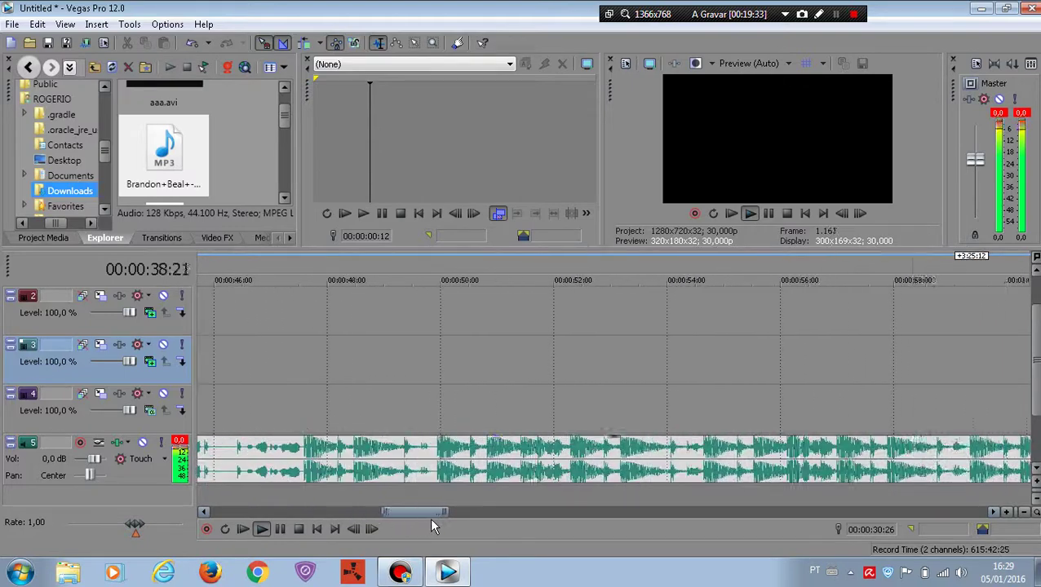
left_click_drag(412, 519, 392, 526)
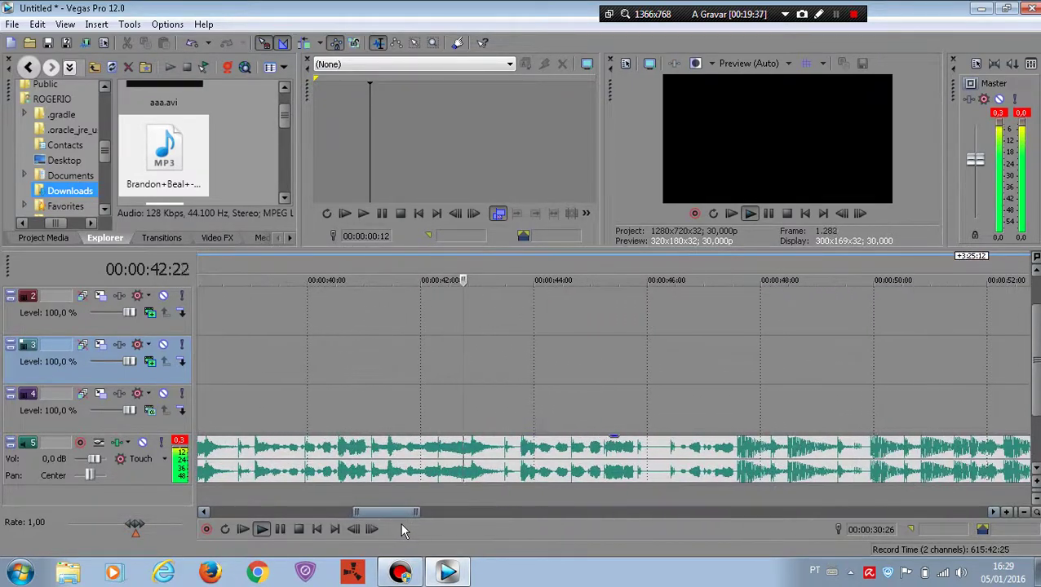
left_click(769, 215)
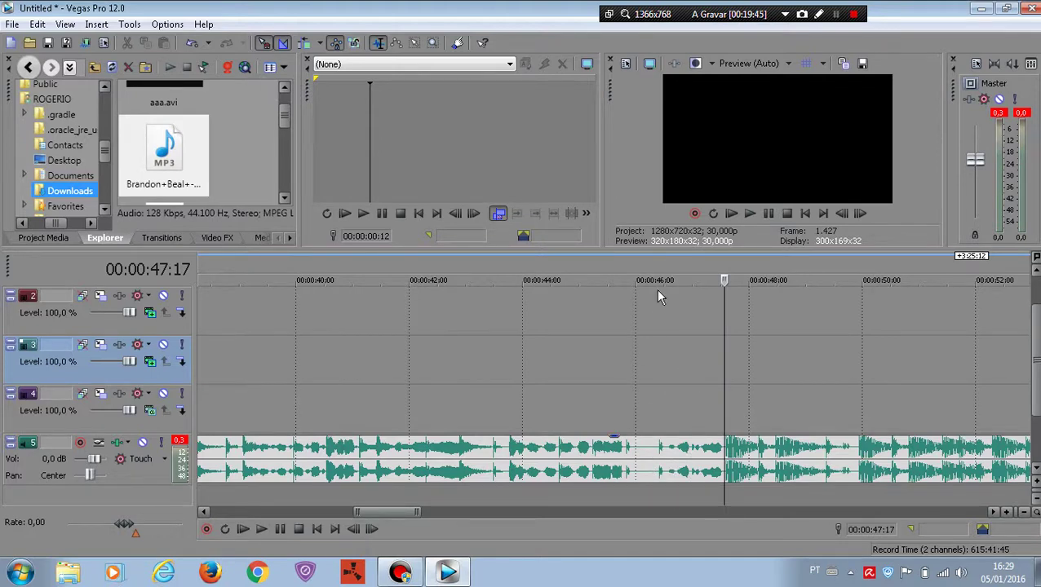
left_click(643, 465)
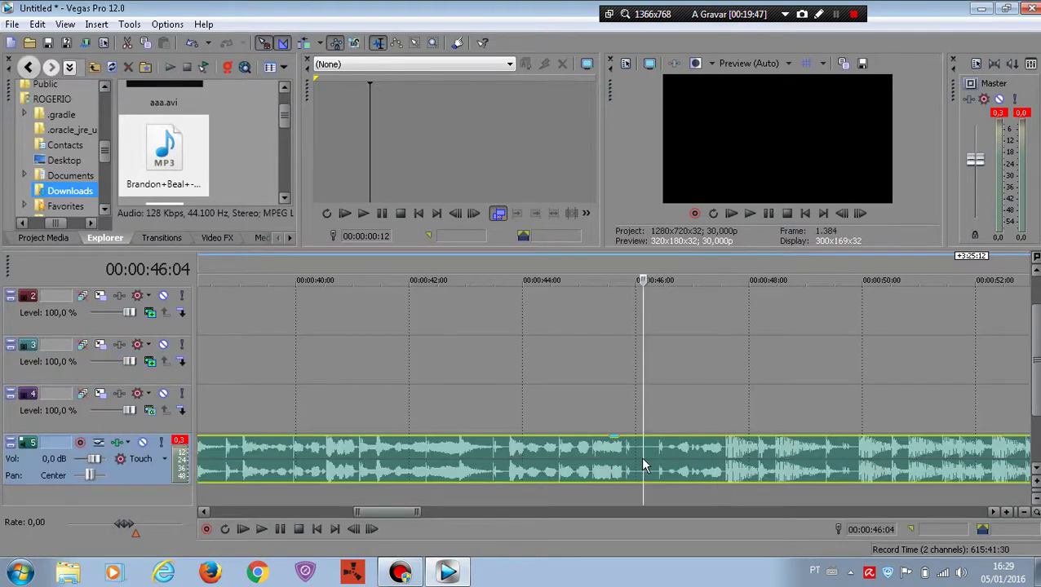
left_click(627, 458)
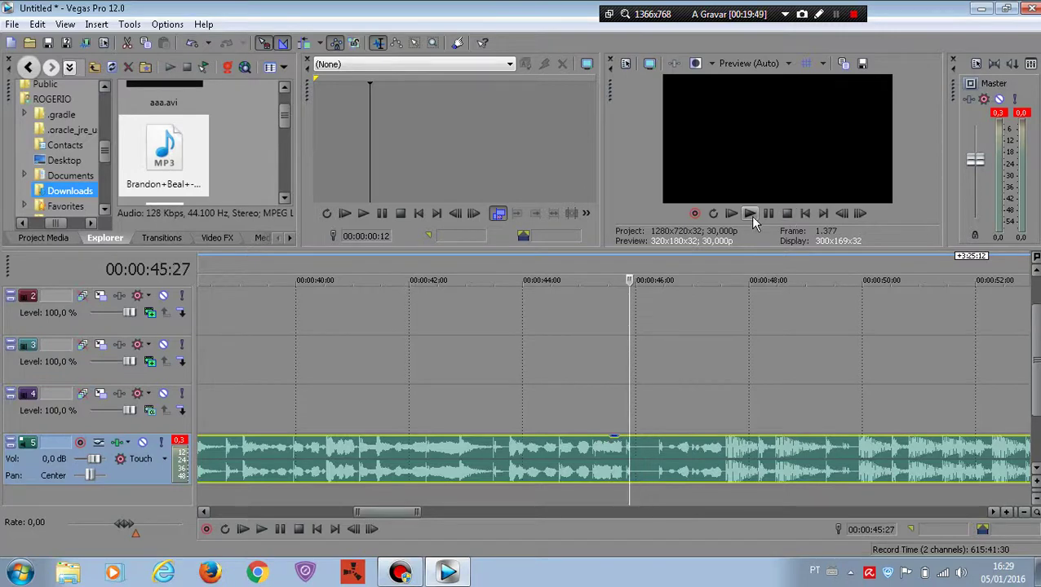
Check the screen recorder's audio recording settings, then return to the editor
left_click(400, 571)
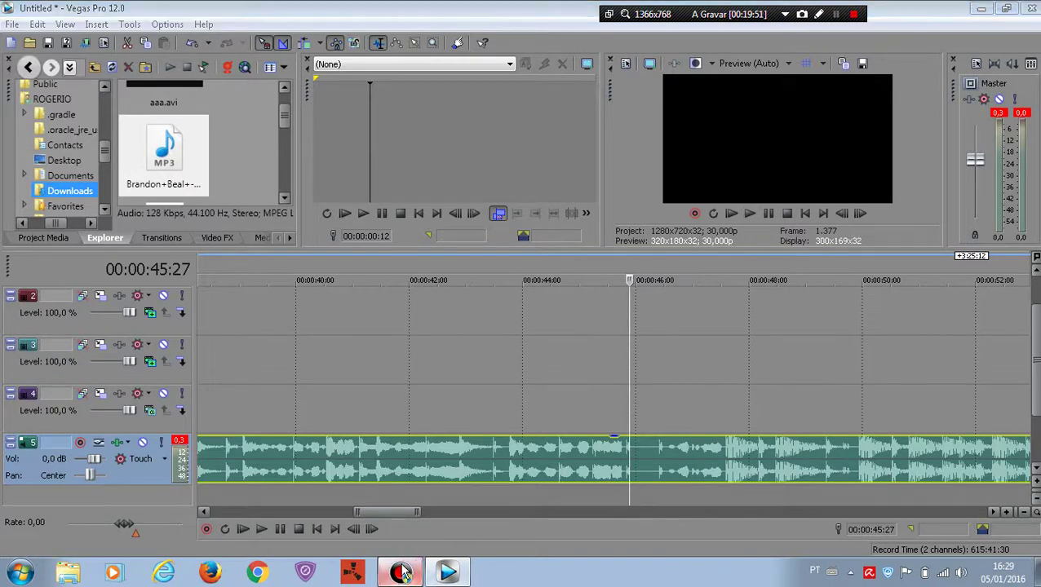
left_click(696, 309)
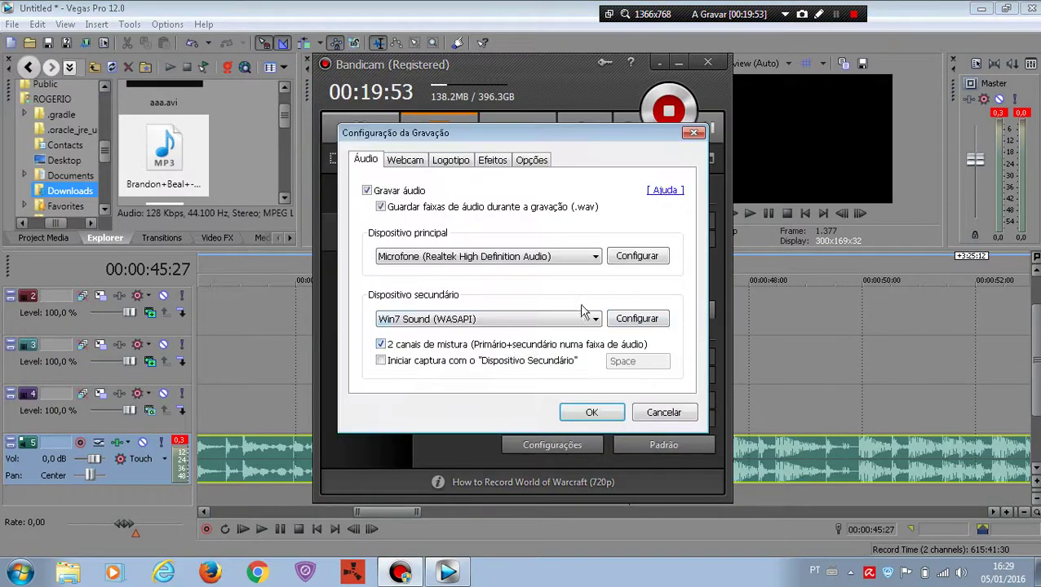
left_click(693, 134)
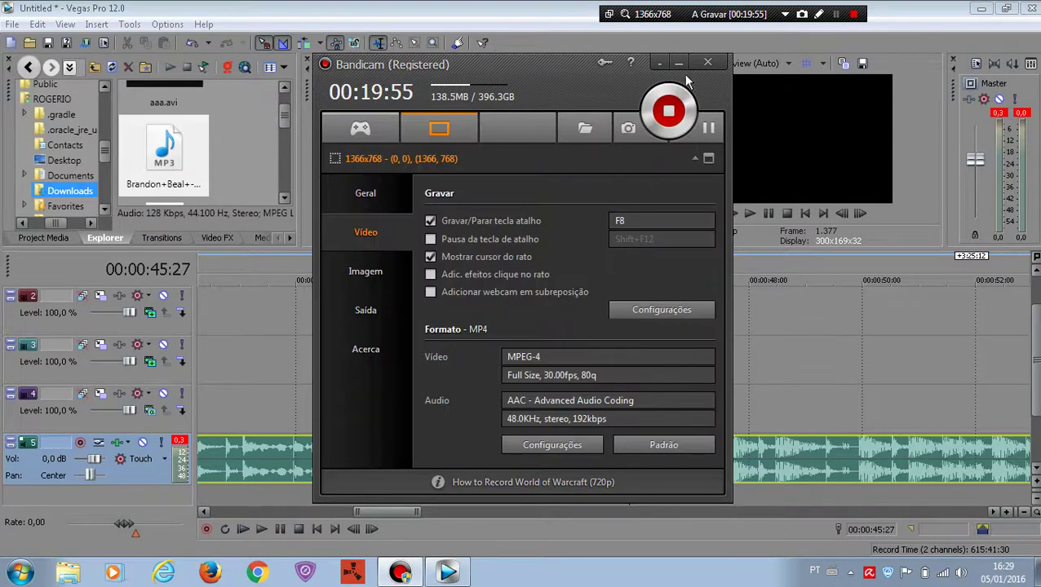
left_click(678, 64)
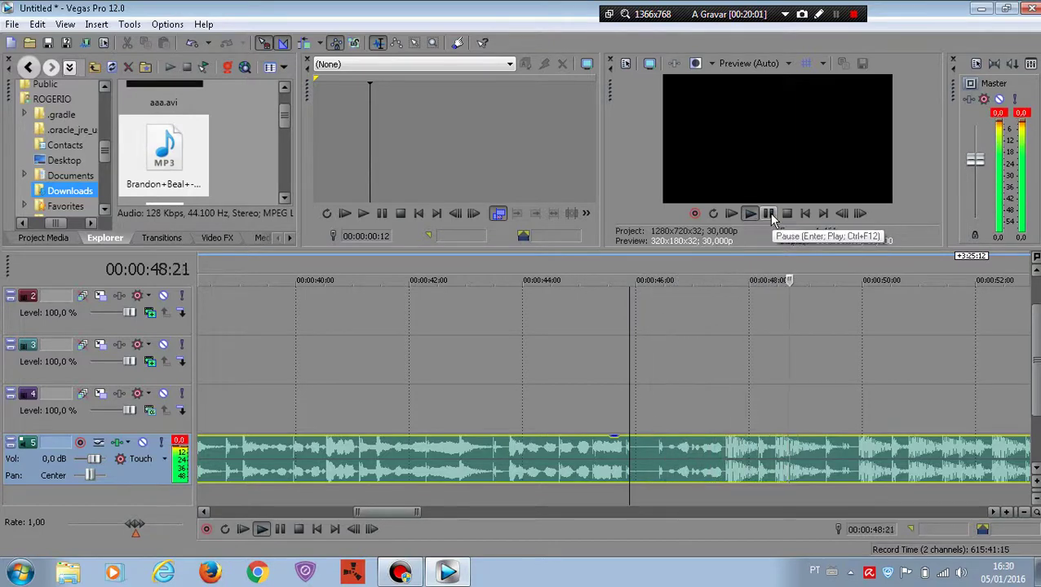
Audition the music around 46 seconds and place the cut point at 46:12
left_click(768, 214)
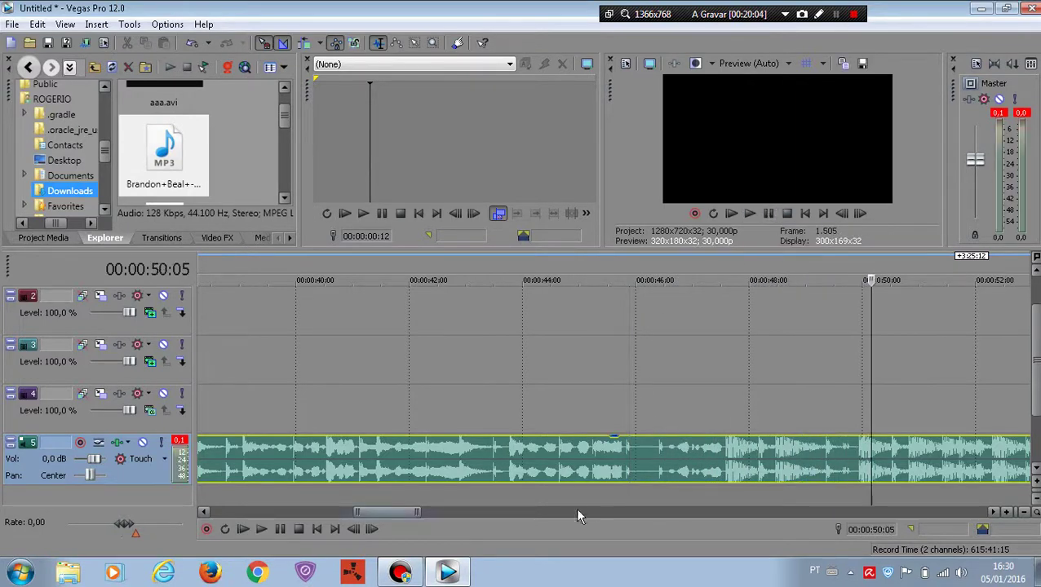
left_click(650, 455)
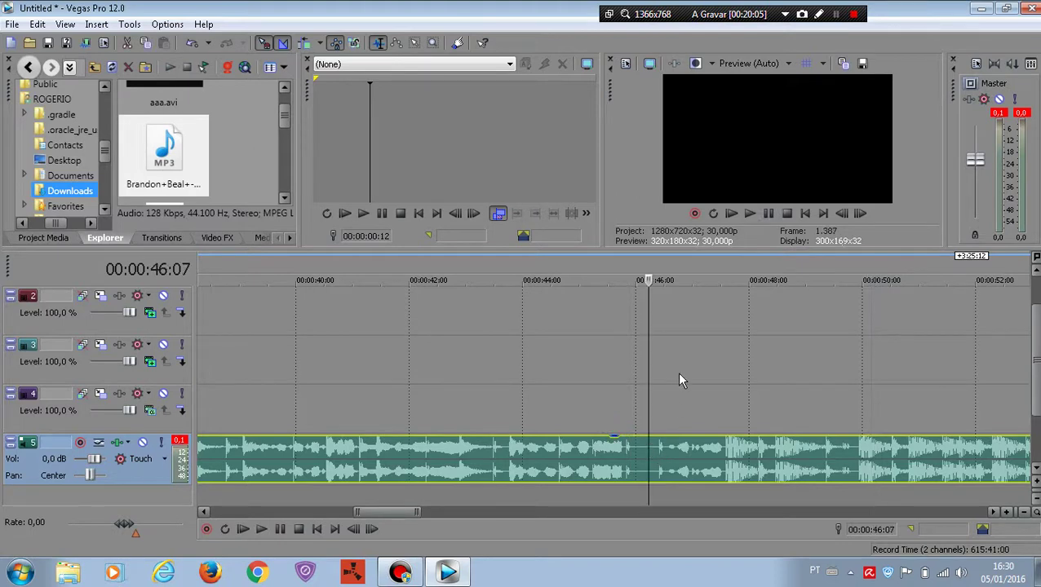
left_click(750, 215)
left_click(769, 214)
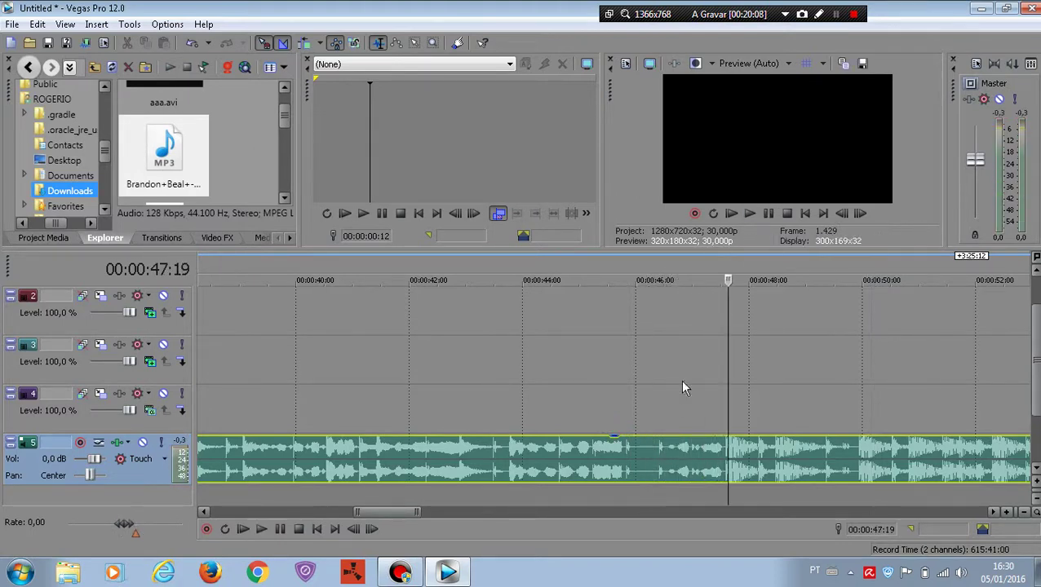
left_click(667, 466)
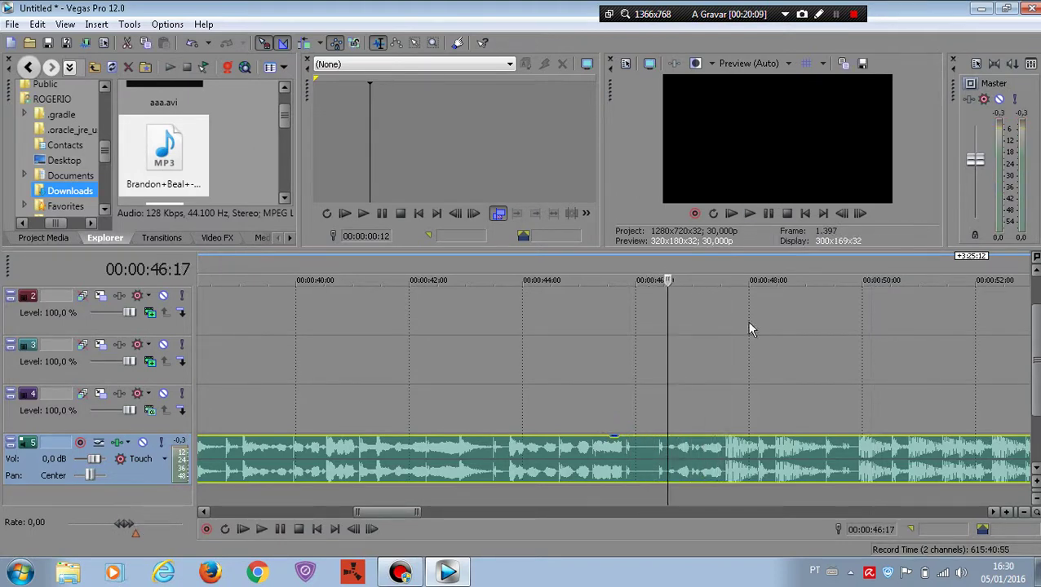
left_click(742, 208)
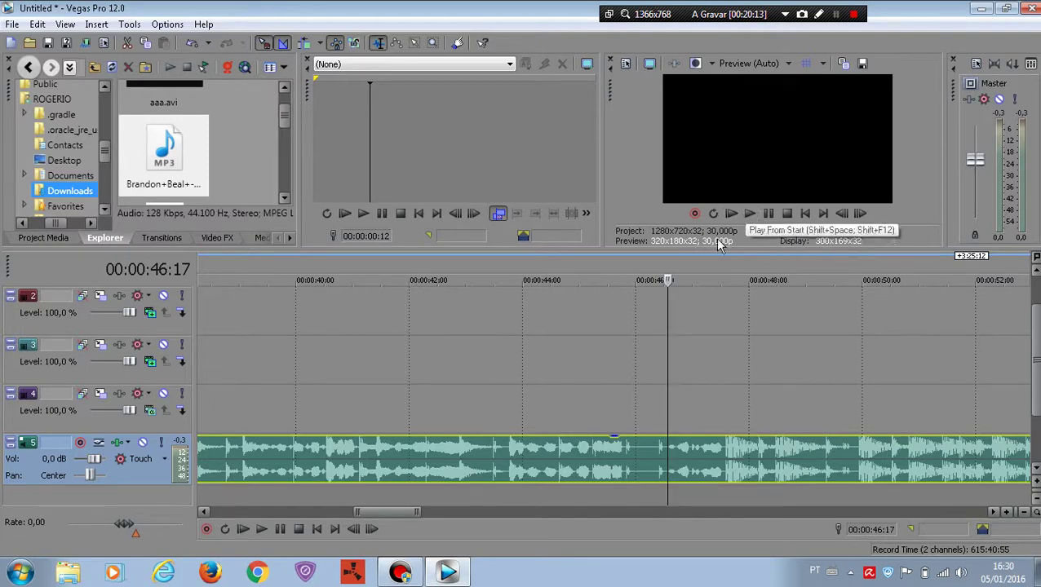
key("space")
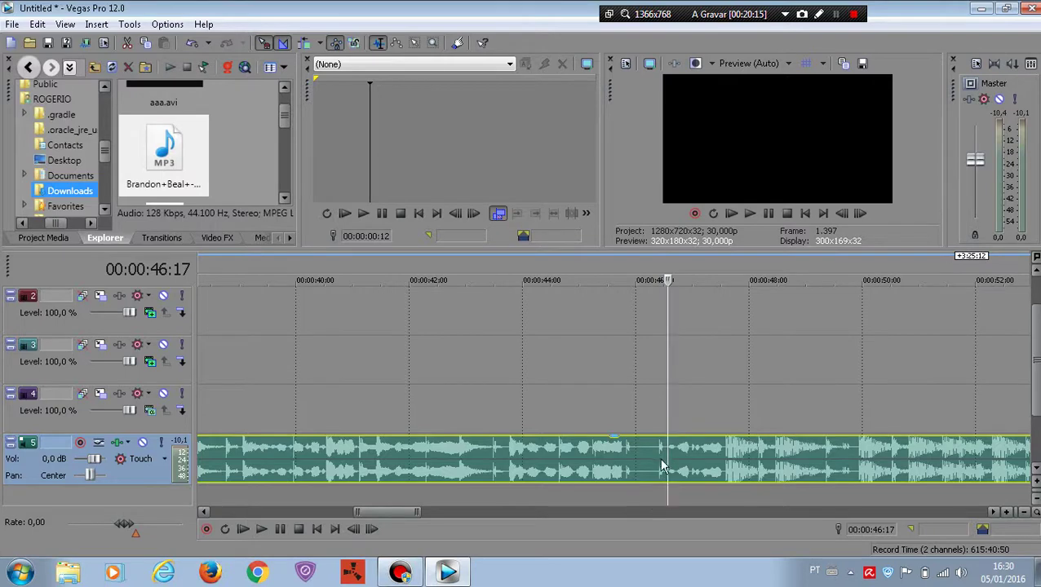
left_click(658, 460)
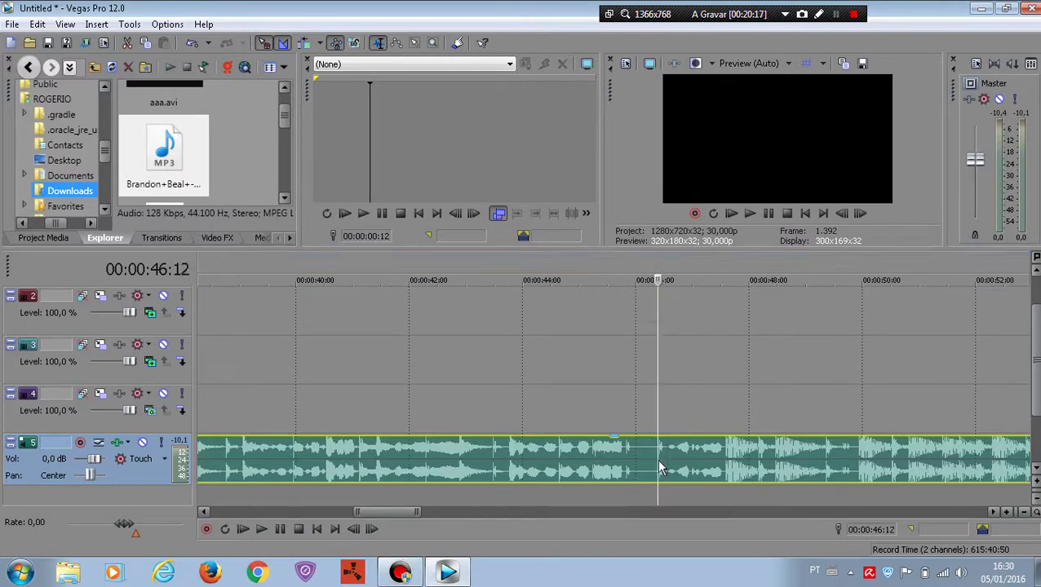
Split the track 5 music at 46:12 and preview the audio after the cut
key("s")
key("space")
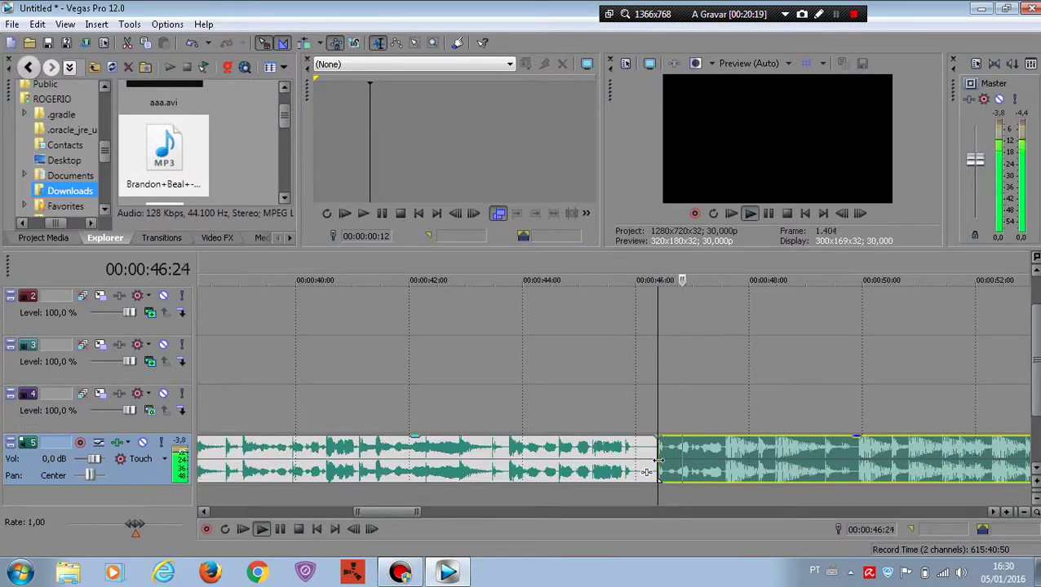
key("space")
Cut the later music piece again at 46:16
left_click(672, 462)
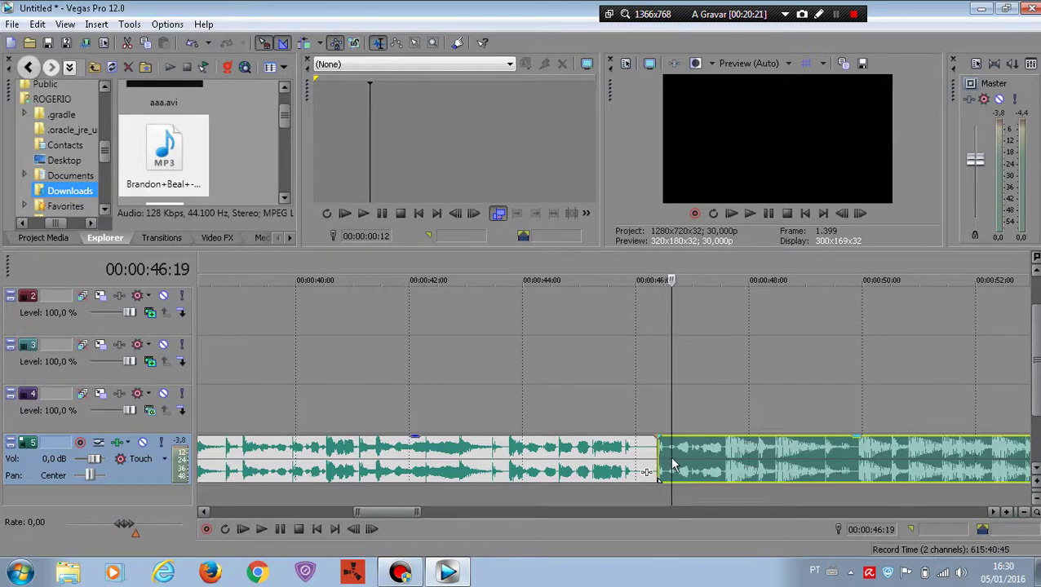
left_click(673, 464)
left_click(675, 464)
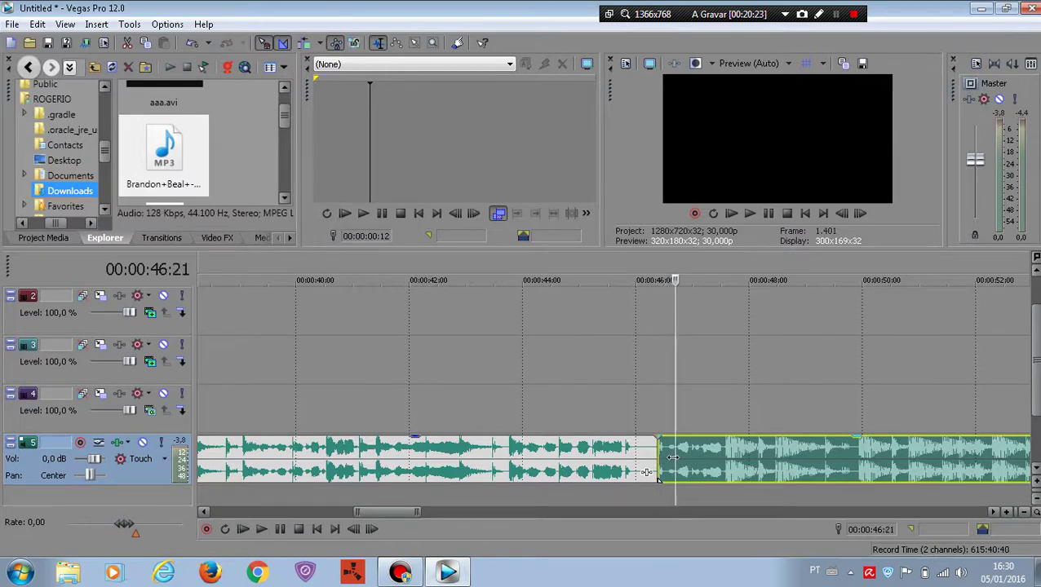
key("space")
left_click(666, 462)
key("space")
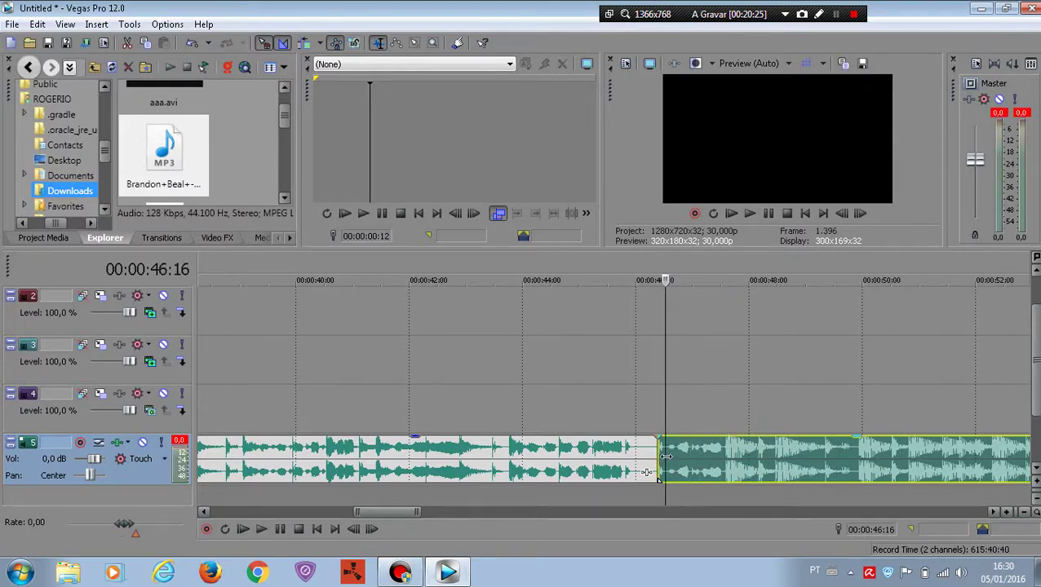
key("space")
key("space")
key("s")
Delete the earlier music part and the leftover sliver, then shift the remaining music left
left_click(628, 462)
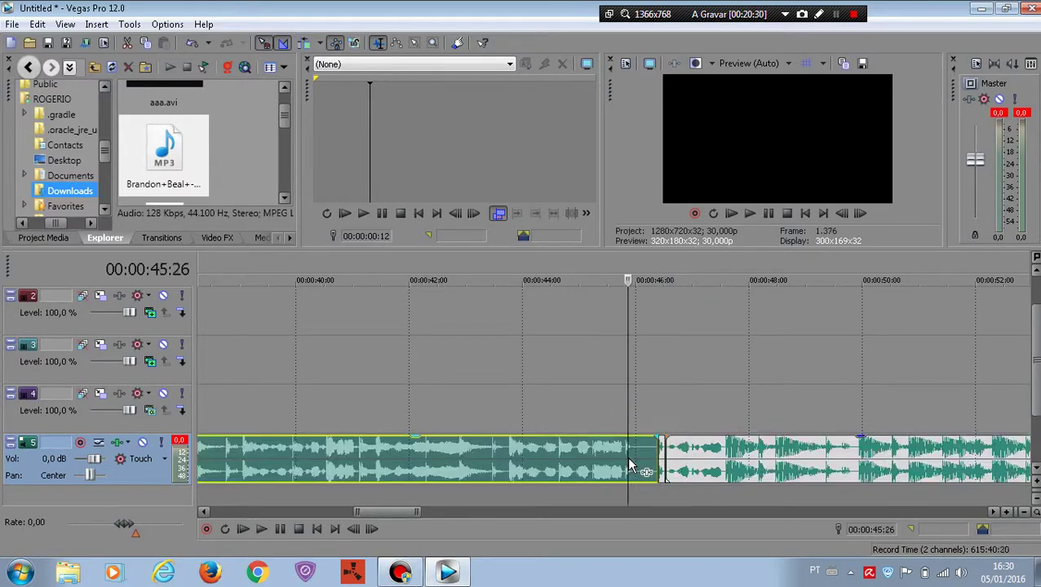
key("Delete")
left_click(657, 462)
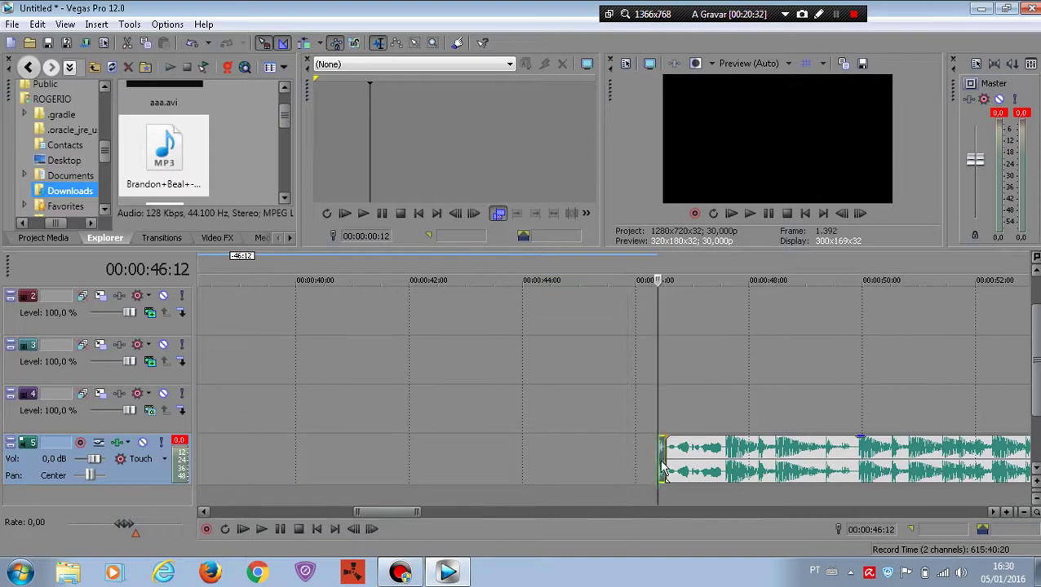
key("Delete")
left_click_drag(822, 450, 181, 420)
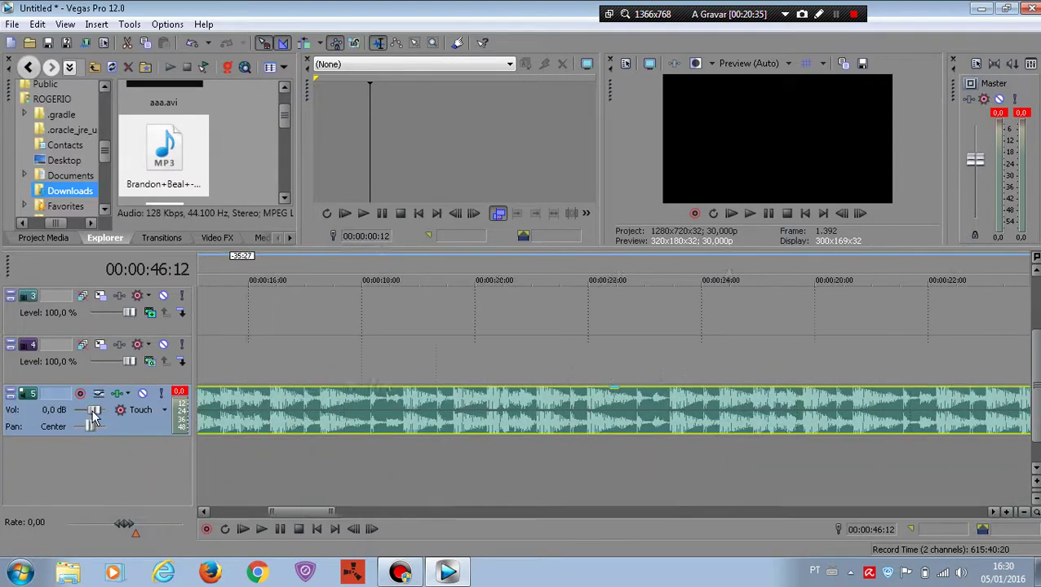
Preview the intro from the start of the project
mouse_move(181, 420)
left_mouse_down()
mouse_move(94, 416)
mouse_move(200, 414)
left_mouse_up()
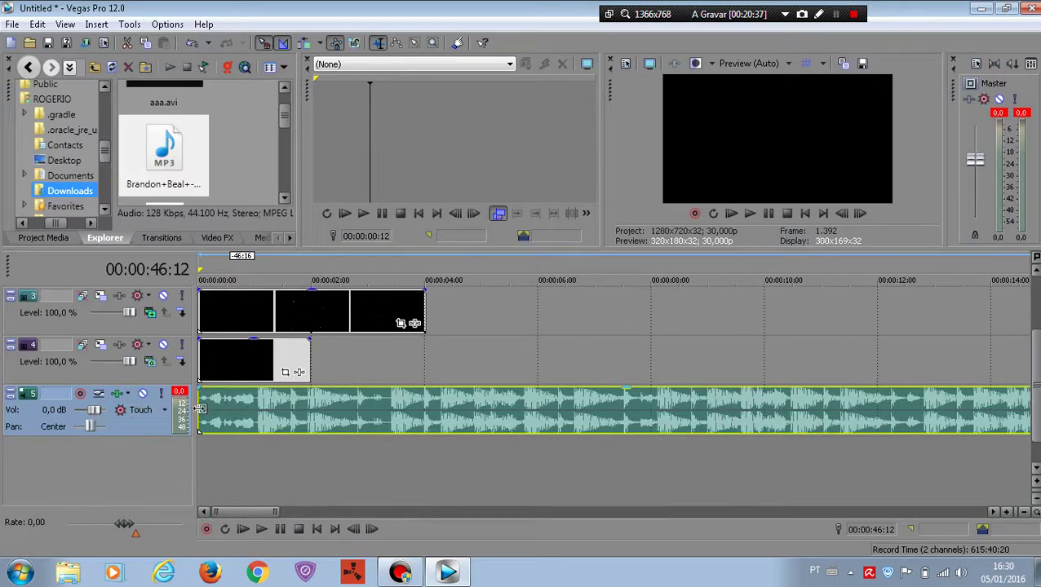
left_click(200, 407)
left_click(750, 213)
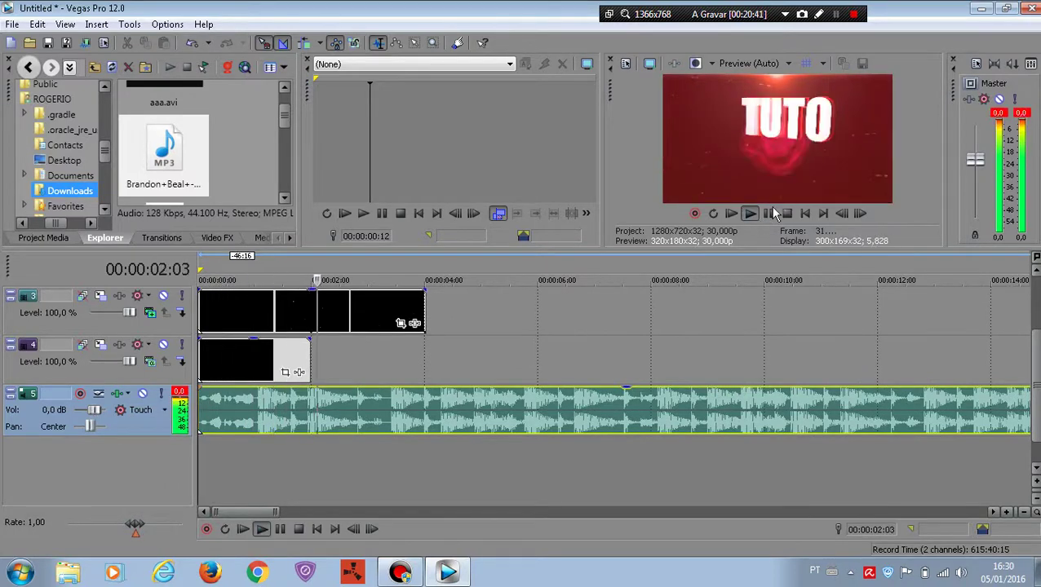
left_click(769, 213)
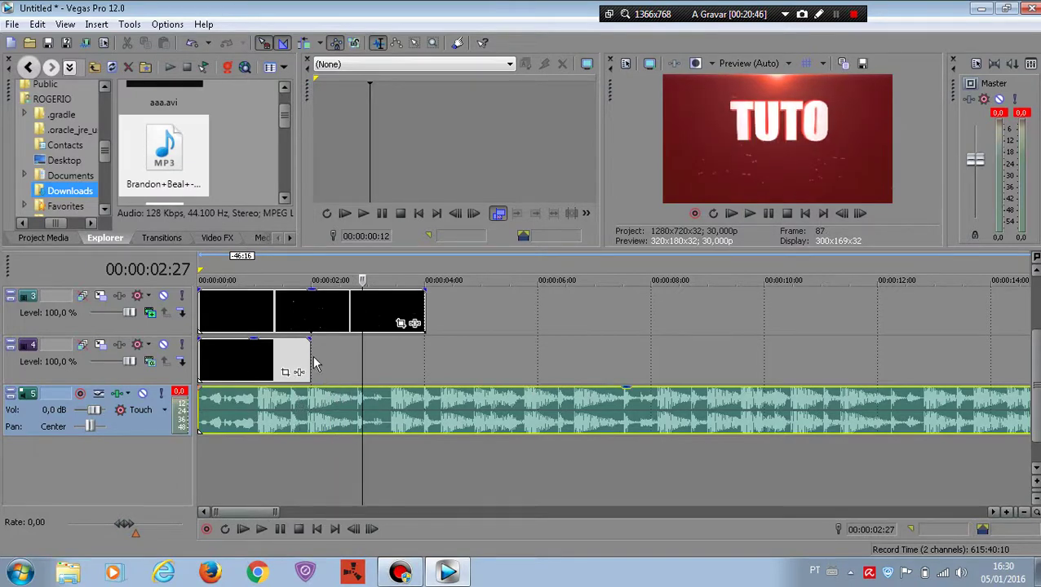
left_click(833, 16)
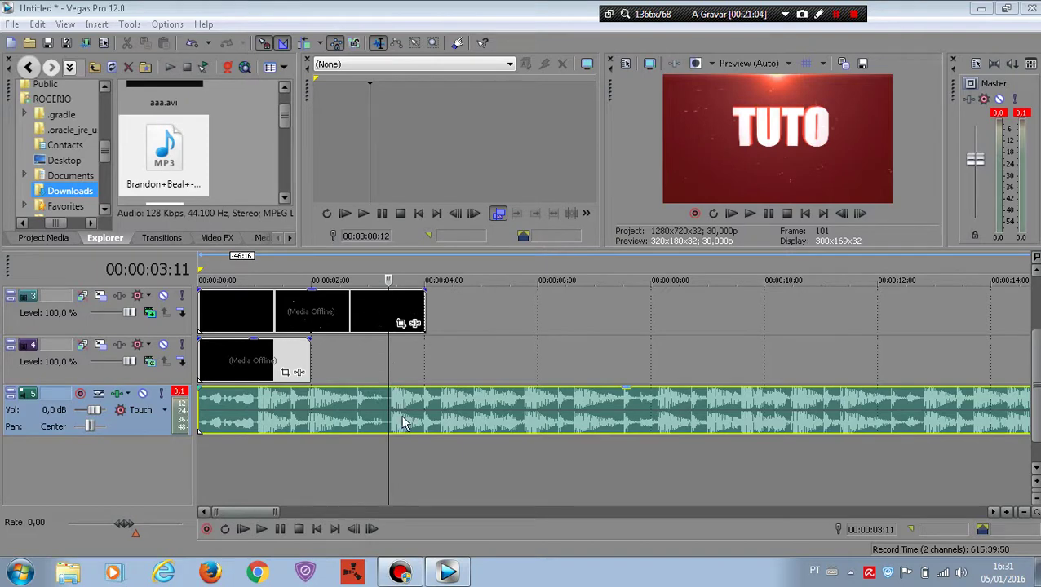
Select the track 4 clip and preview the project from about 00:00:03:06
left_click(247, 361)
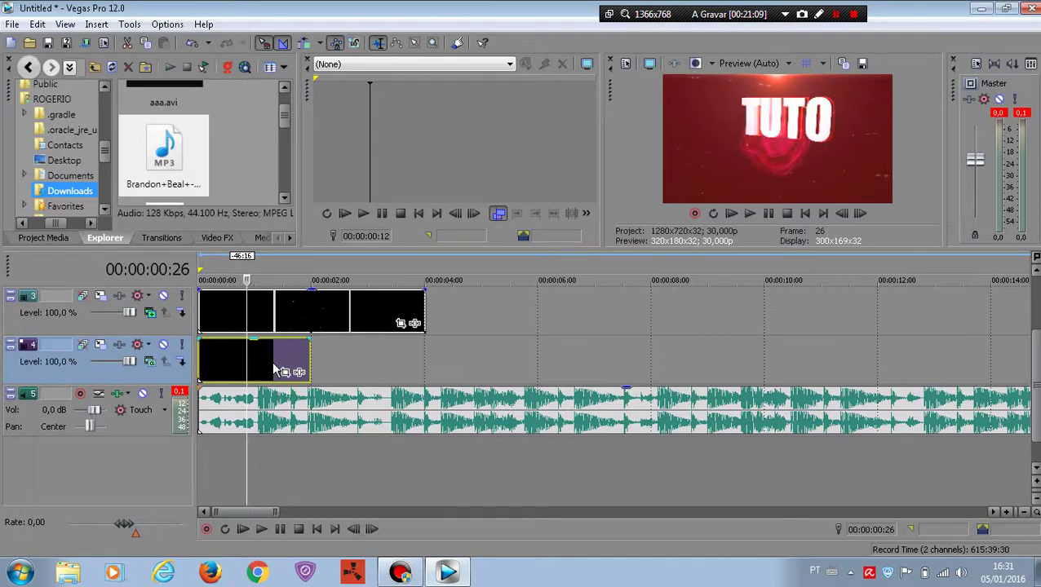
left_click(389, 403)
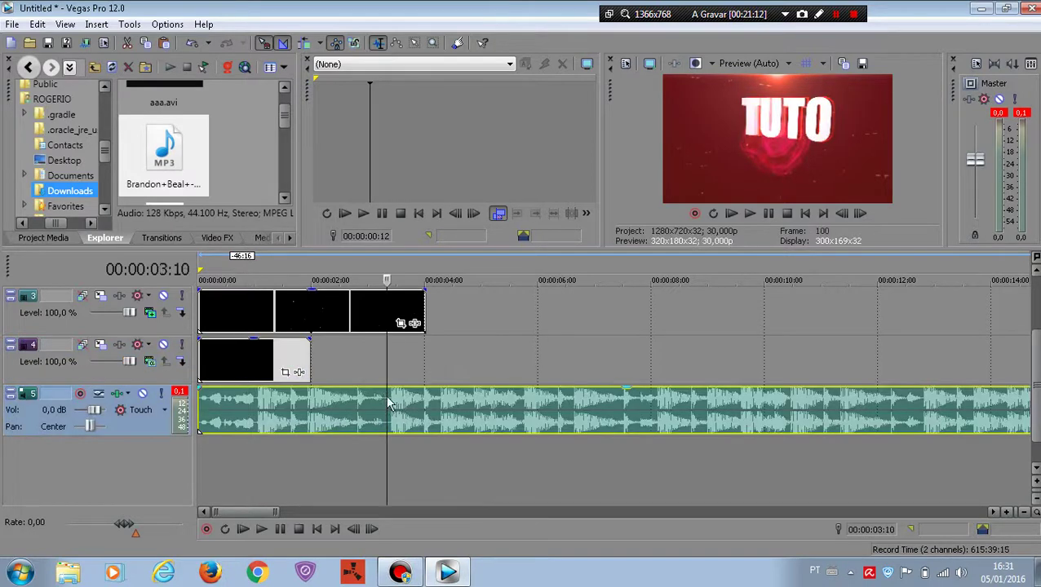
left_click(767, 213)
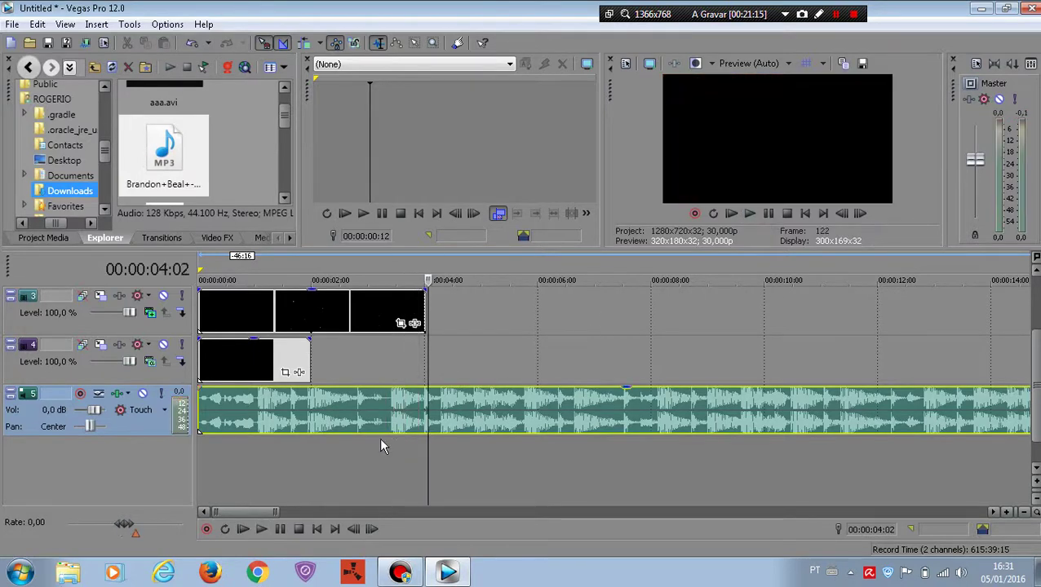
left_click(378, 396)
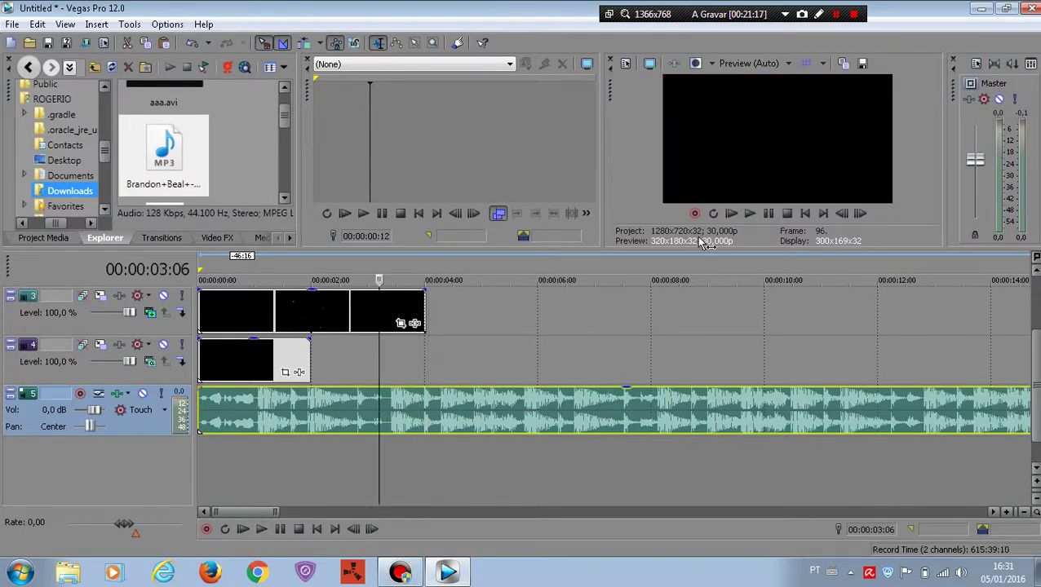
left_click(769, 213)
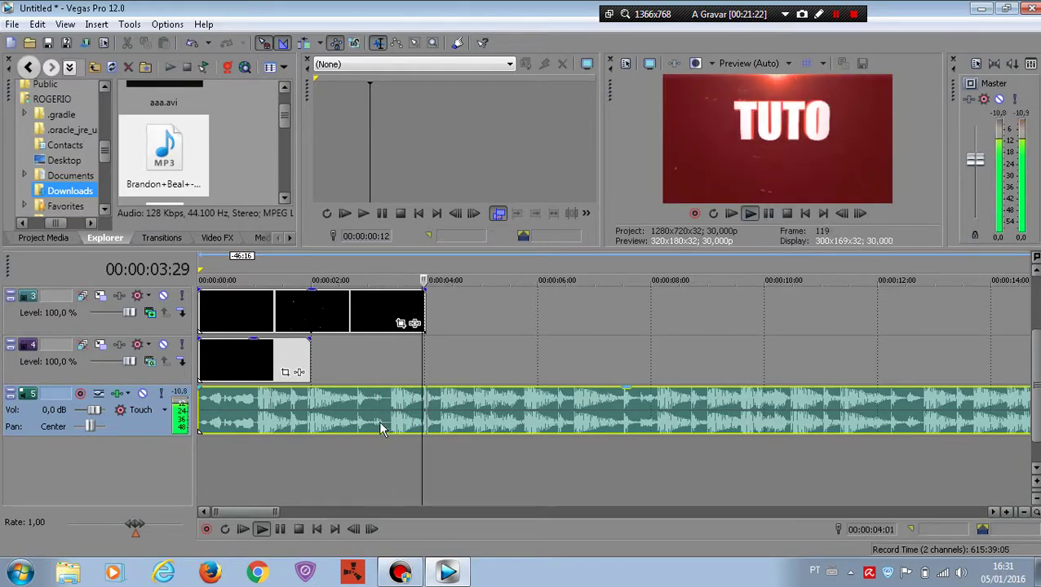
Paste a copy of the black clip onto track 4 at 00:00:03:13
left_click(348, 405)
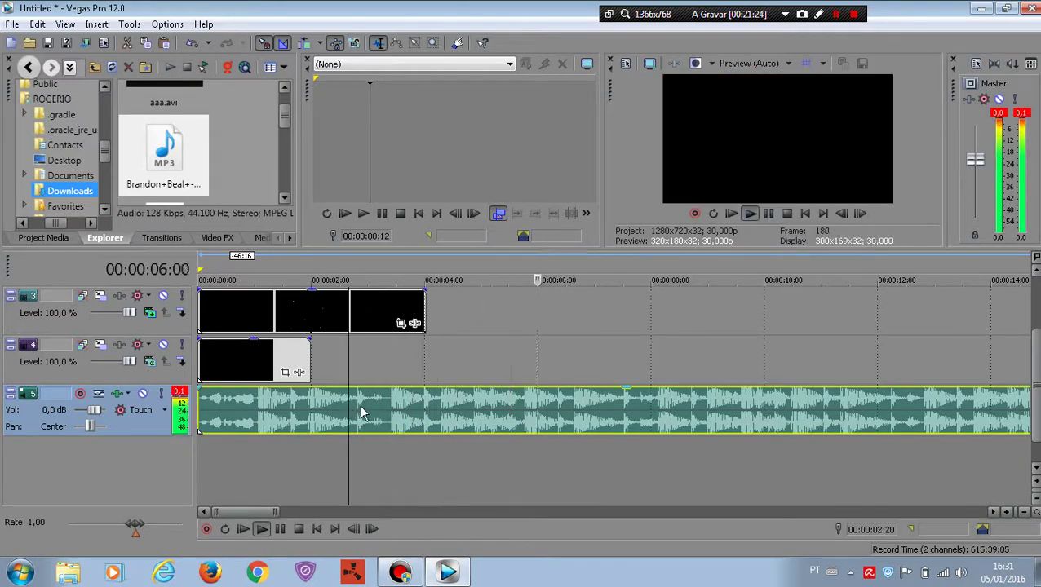
left_click(786, 214)
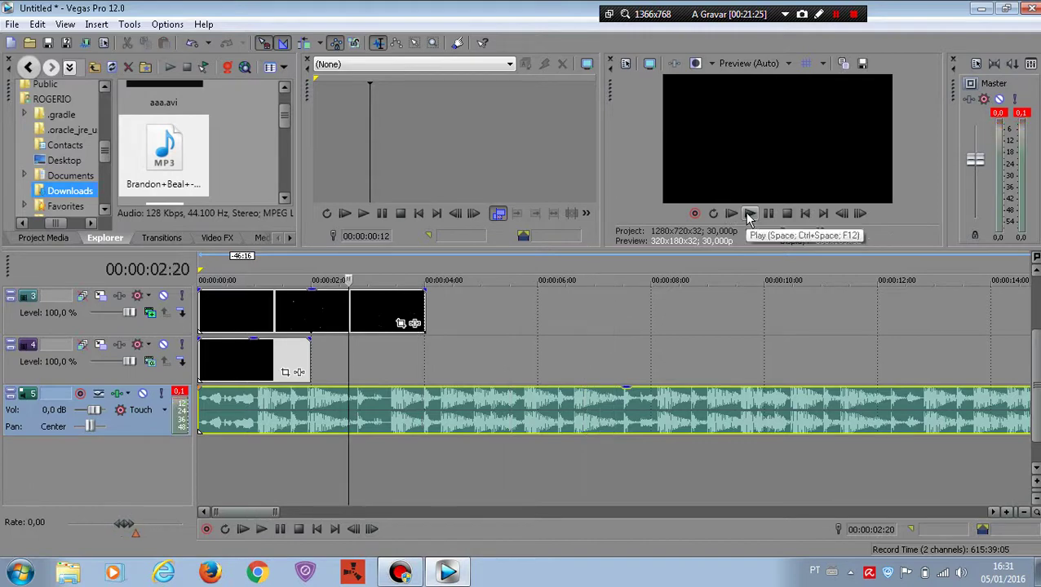
left_click(749, 214)
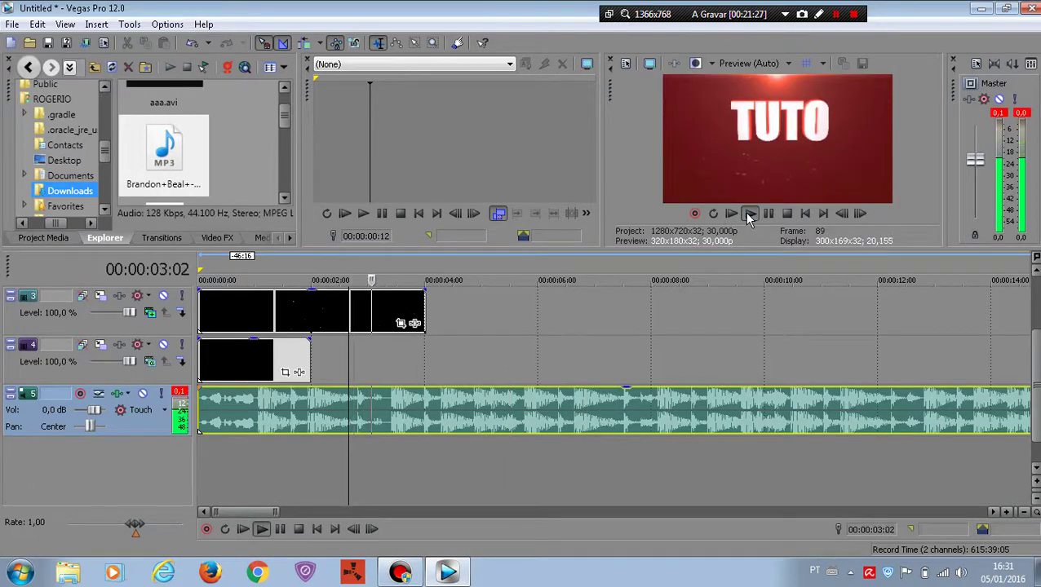
left_click(767, 214)
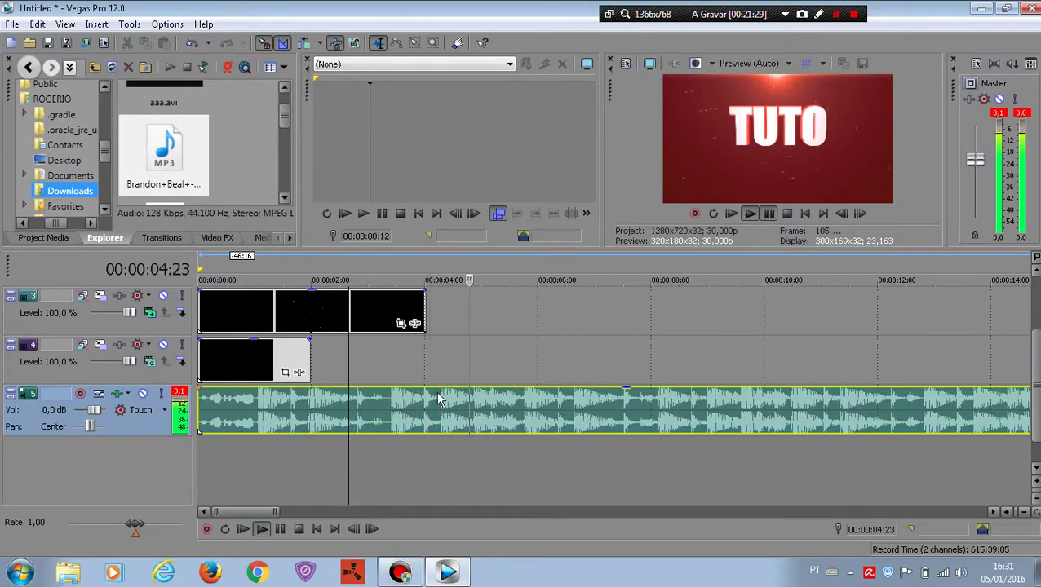
left_click(391, 400)
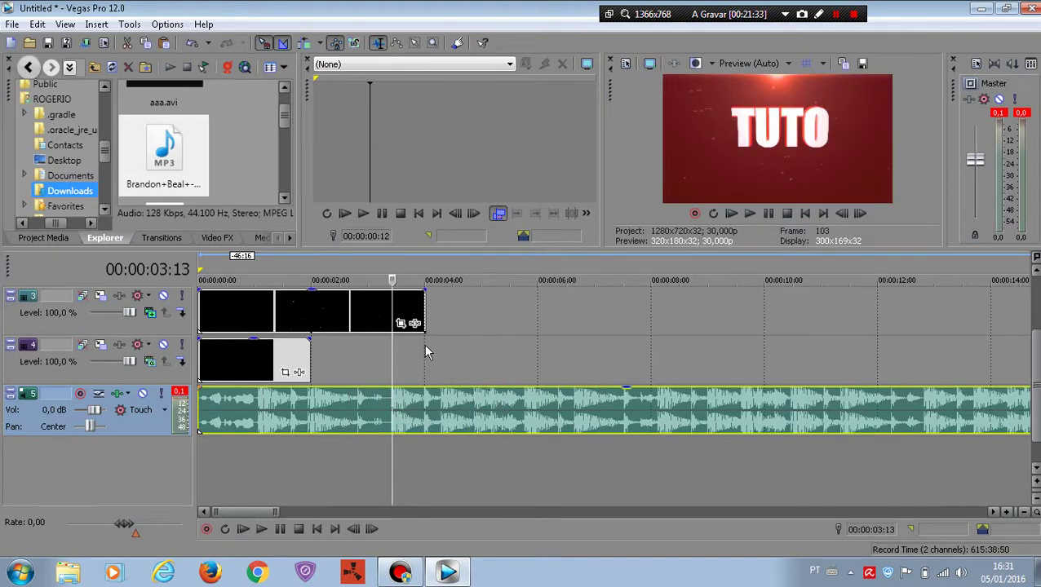
key("ctrl+v")
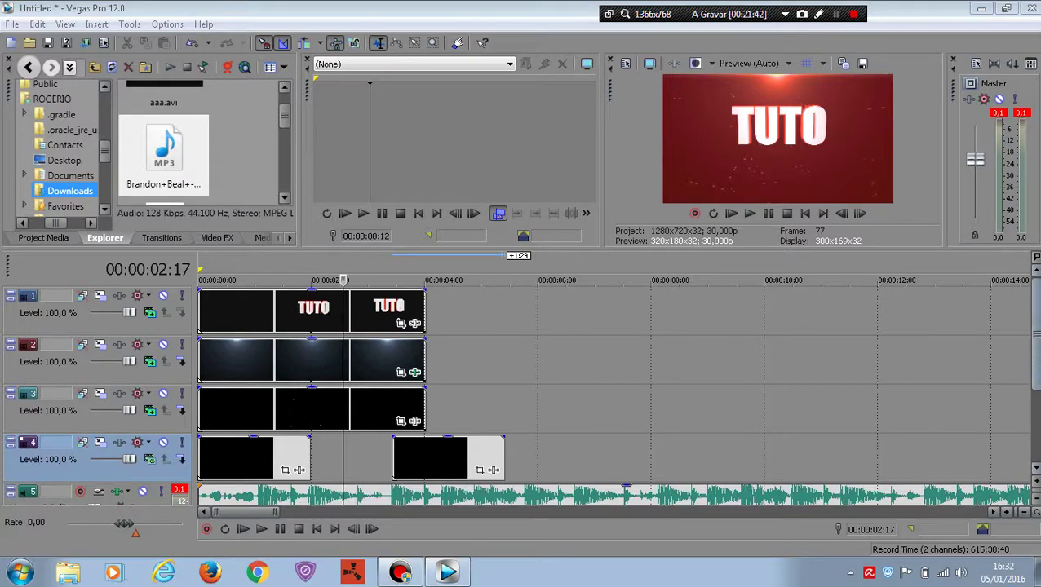
Lengthen the TUTO title clip on track 1, preview from the start, and select the track 3 background clips
scroll(1032, 355, "down", 2)
scroll(395, 314, "up", 2)
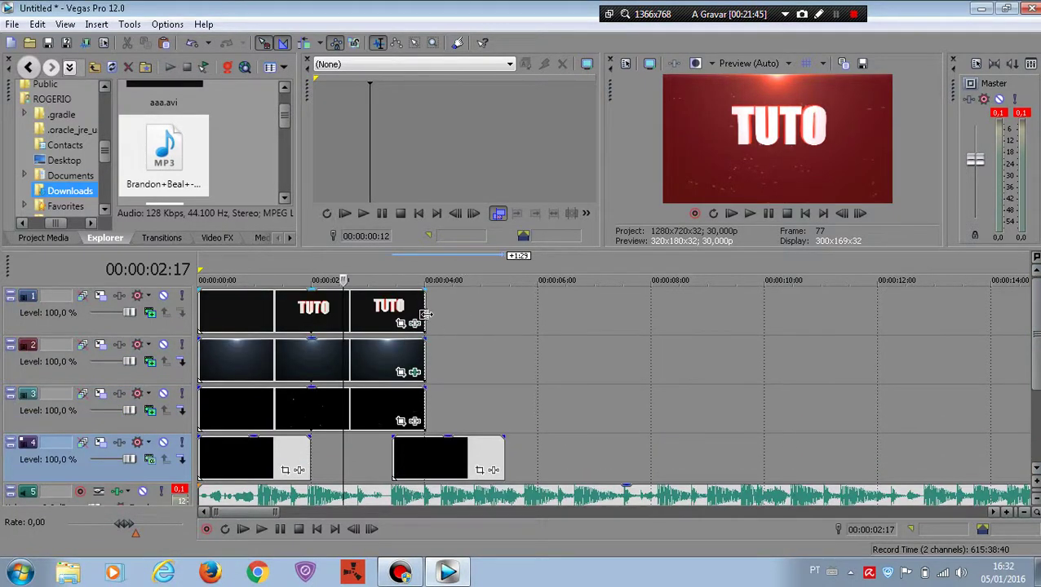
left_click_drag(424, 314, 505, 315)
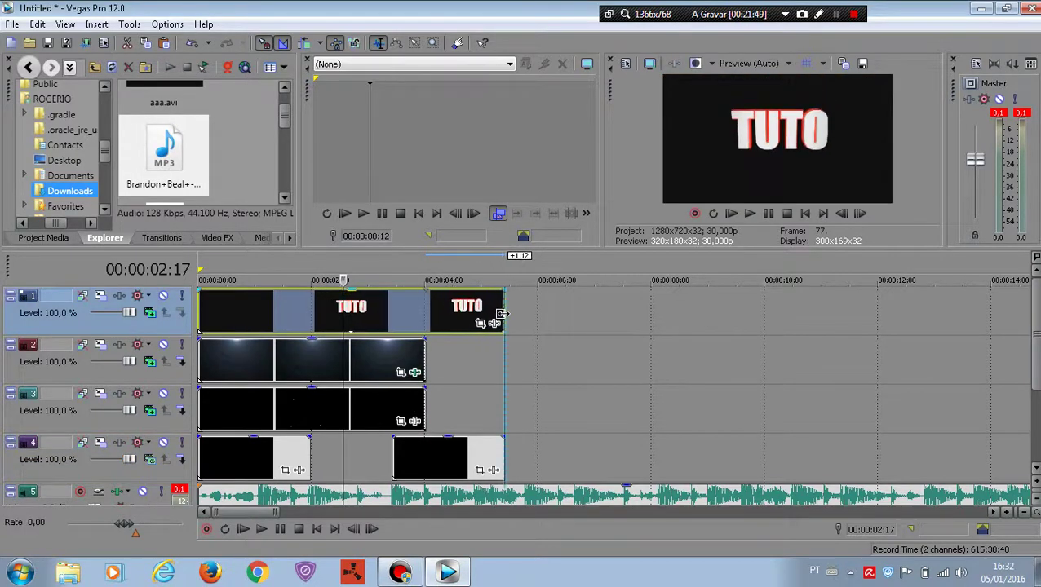
left_click(199, 313)
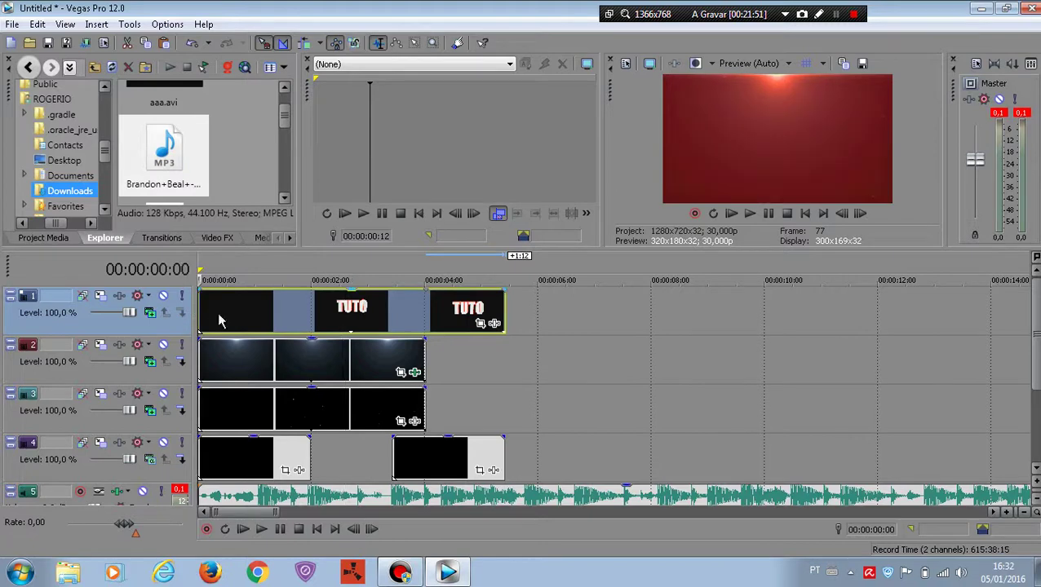
left_click(749, 213)
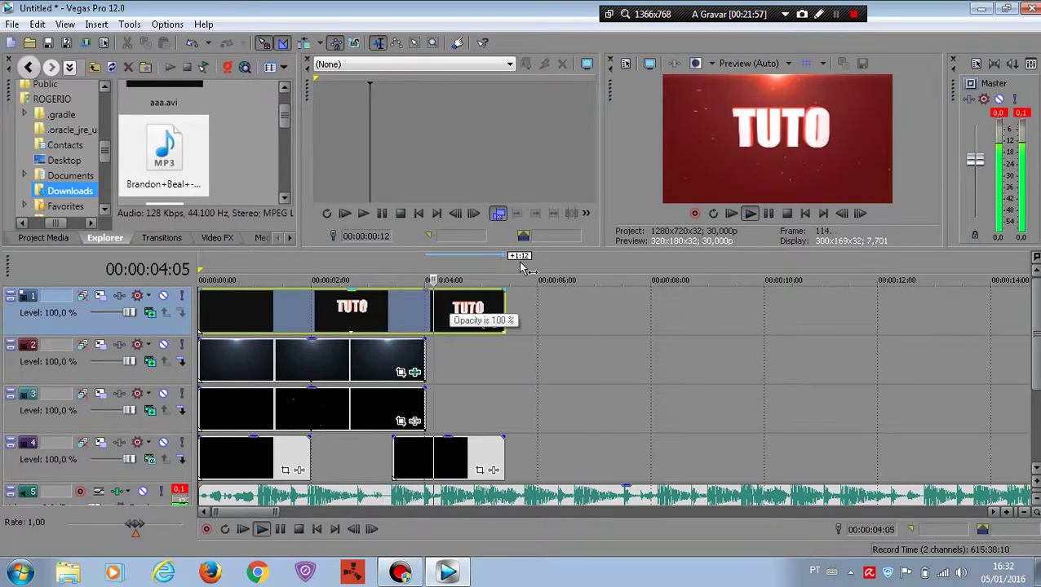
key("Return")
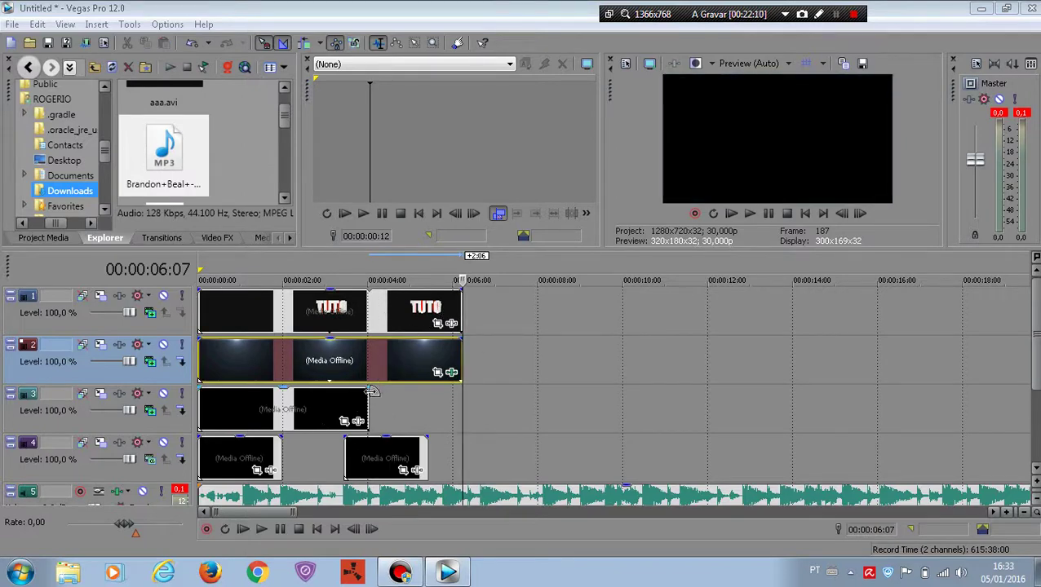
left_click(439, 405)
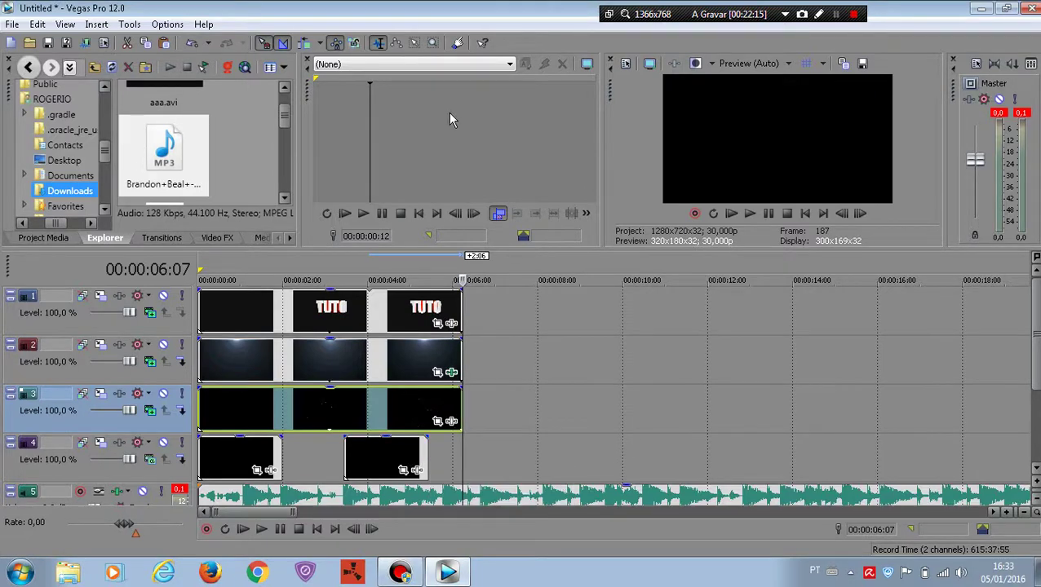
Split the track 5 music at 00:00:06:07 and delete the part past the video clips' end
left_click(199, 352)
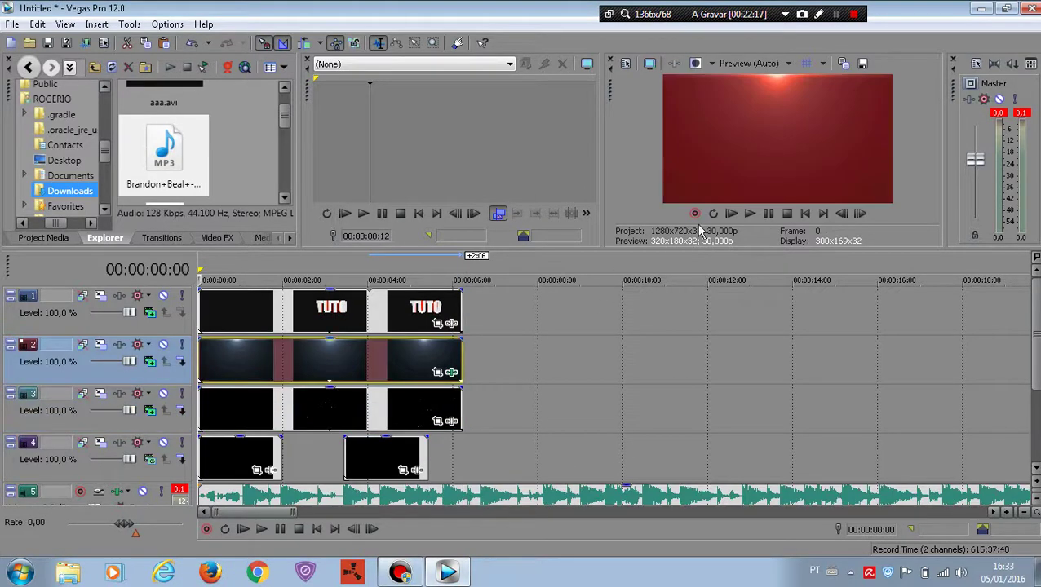
left_click(750, 214)
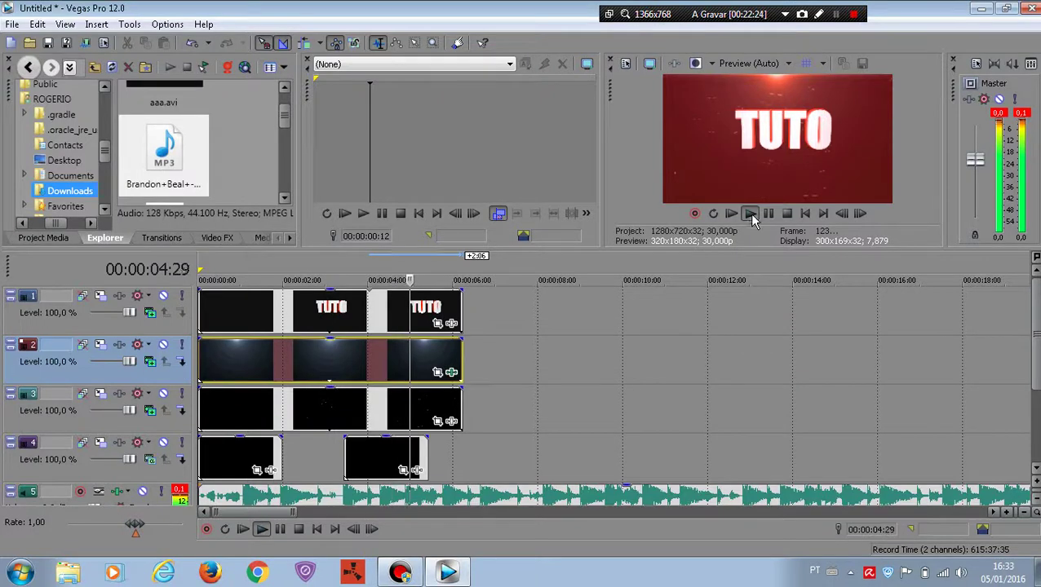
left_click(767, 213)
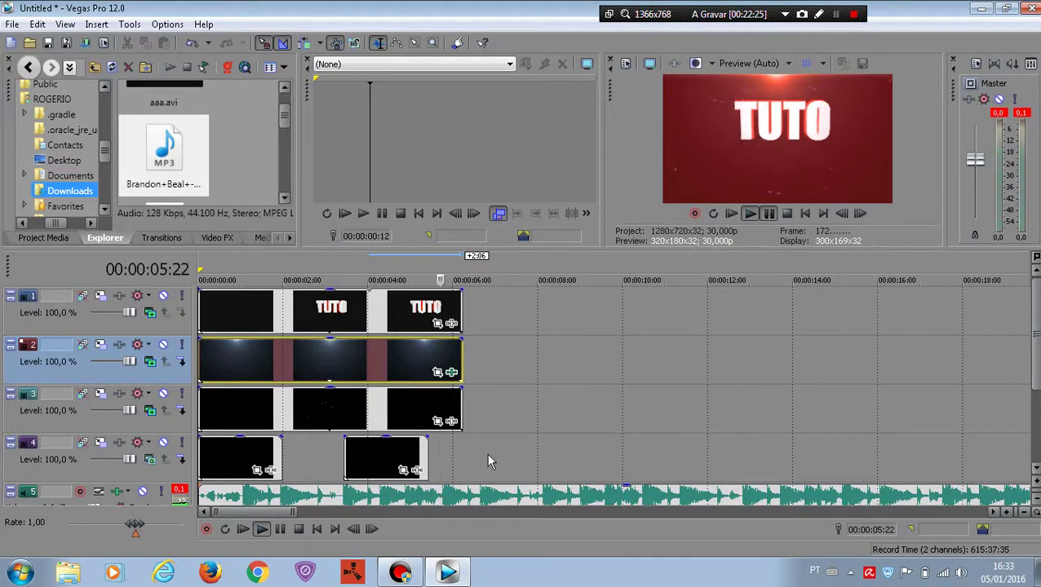
left_click_drag(442, 466, 461, 481)
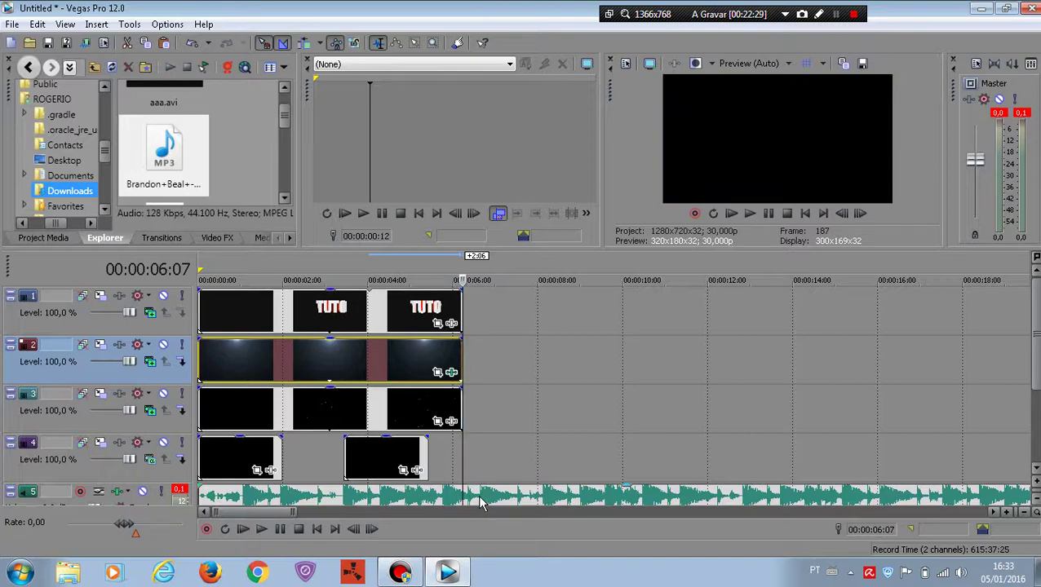
left_click(481, 503)
left_click(461, 498)
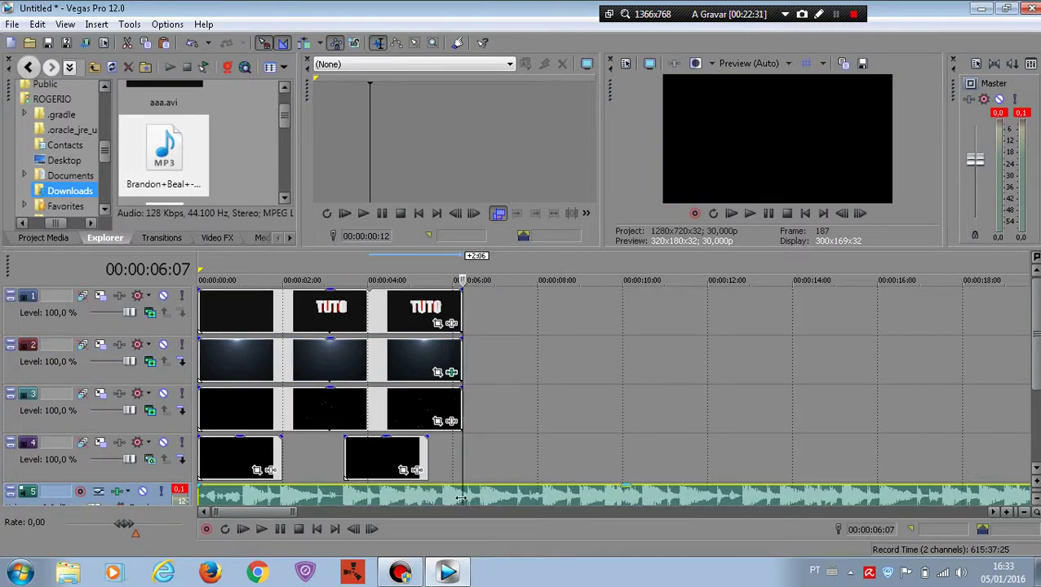
key("s")
left_click(531, 499)
key("Delete")
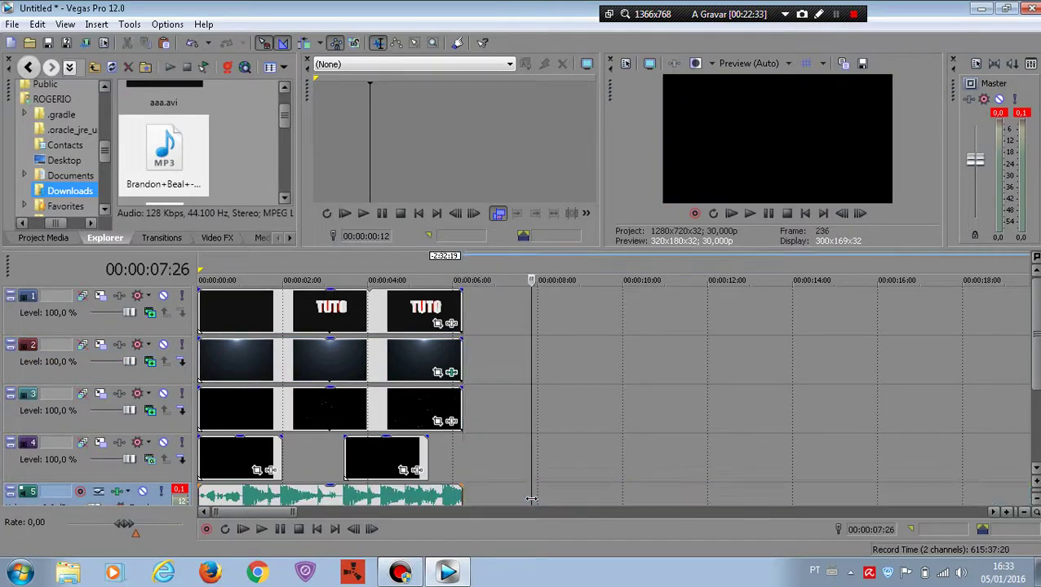
left_click(196, 463)
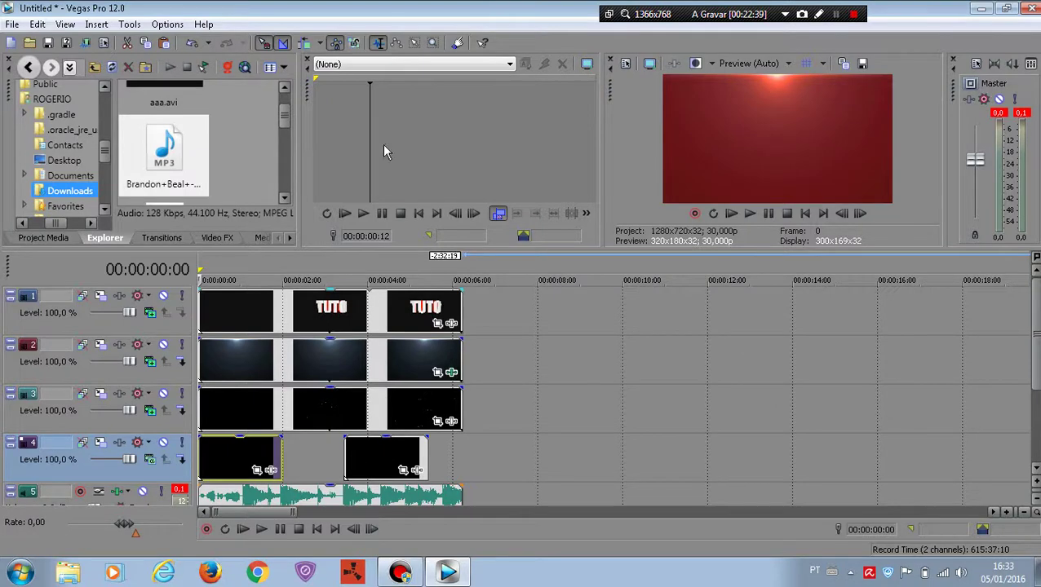
Open the Render As dialog and name the output file TUTO
key("ctrl+m")
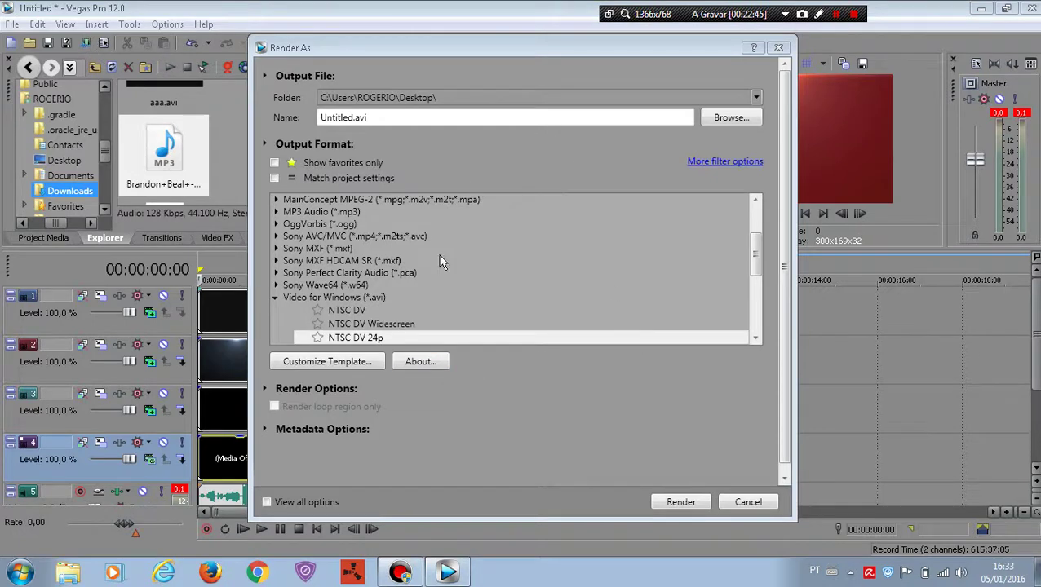
double_click(409, 119)
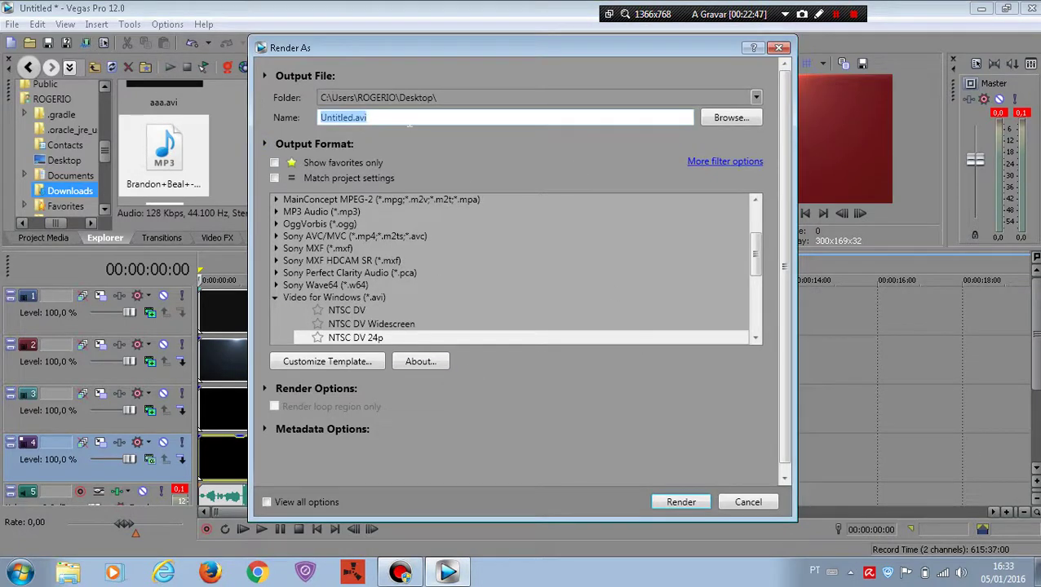
type("TUTO")
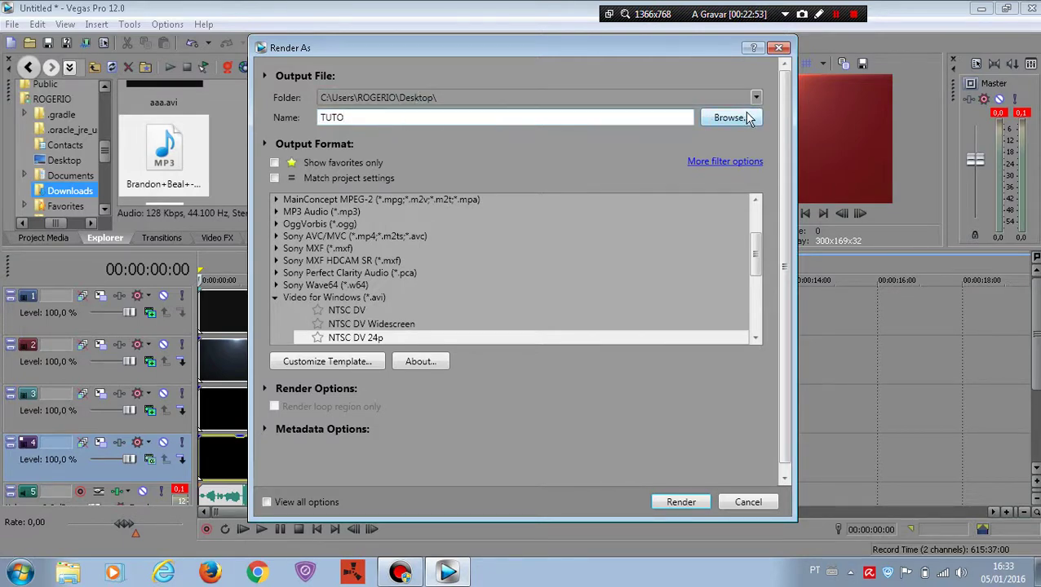
Choose the NTSC SD YUV AVI template and start rendering TUTO.avi
left_click_drag(755, 259, 753, 305)
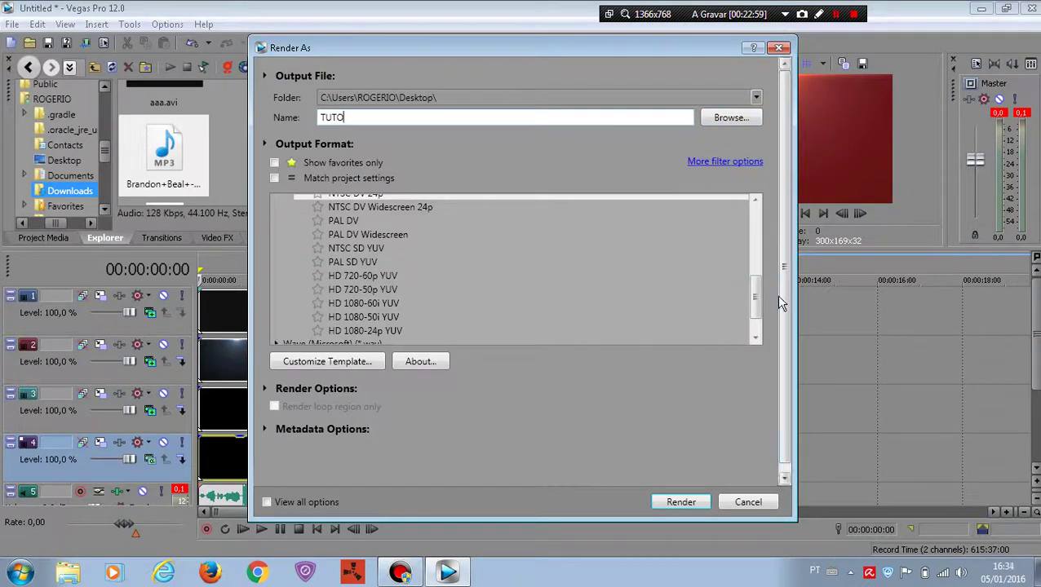
mouse_move(755, 292)
left_mouse_down()
mouse_move(765, 287)
mouse_move(683, 288)
left_mouse_up()
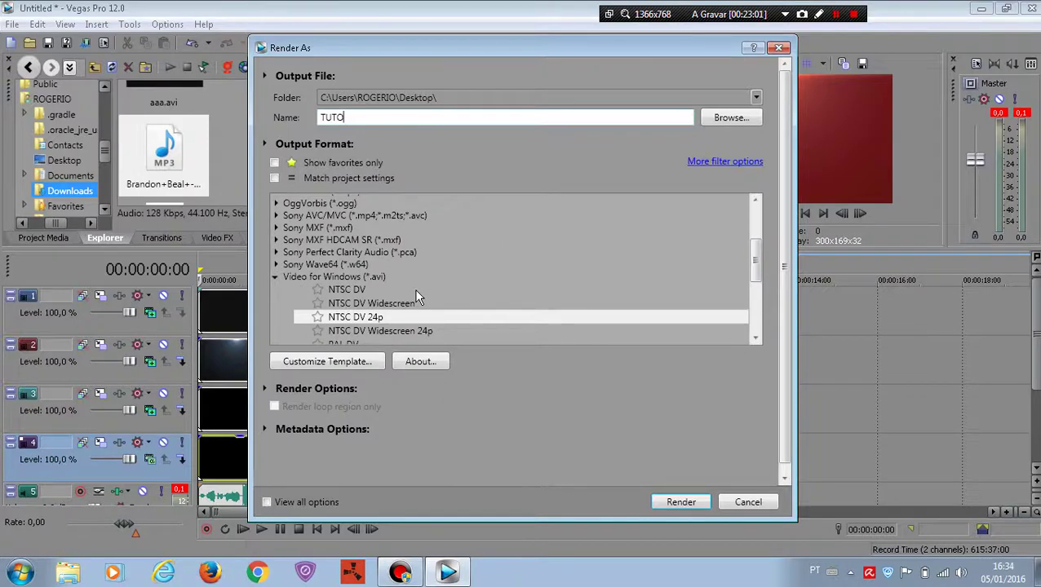
mouse_move(755, 273)
left_mouse_down()
mouse_move(755, 319)
mouse_move(750, 309)
left_mouse_up()
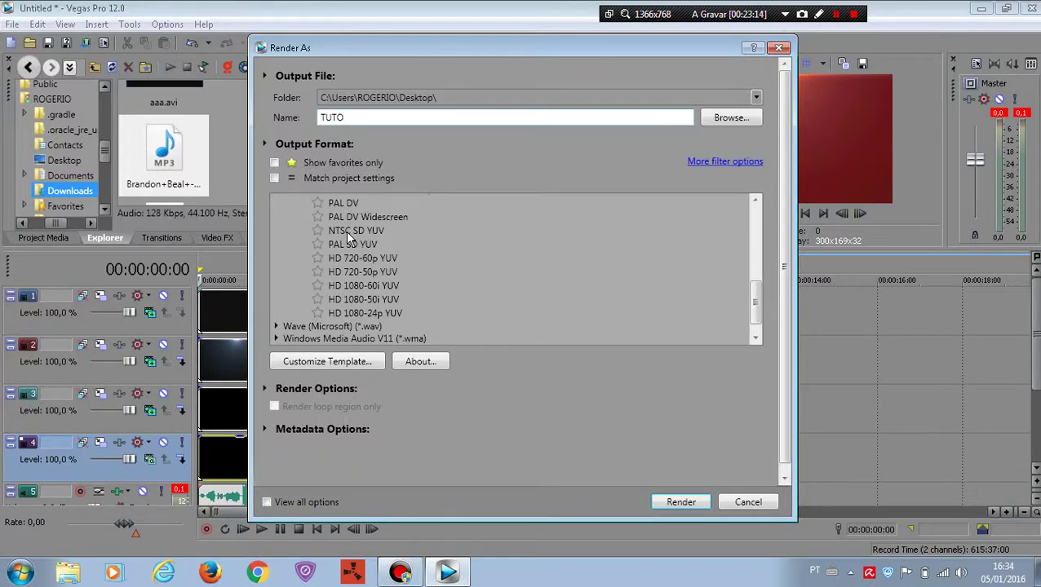
left_click(348, 233)
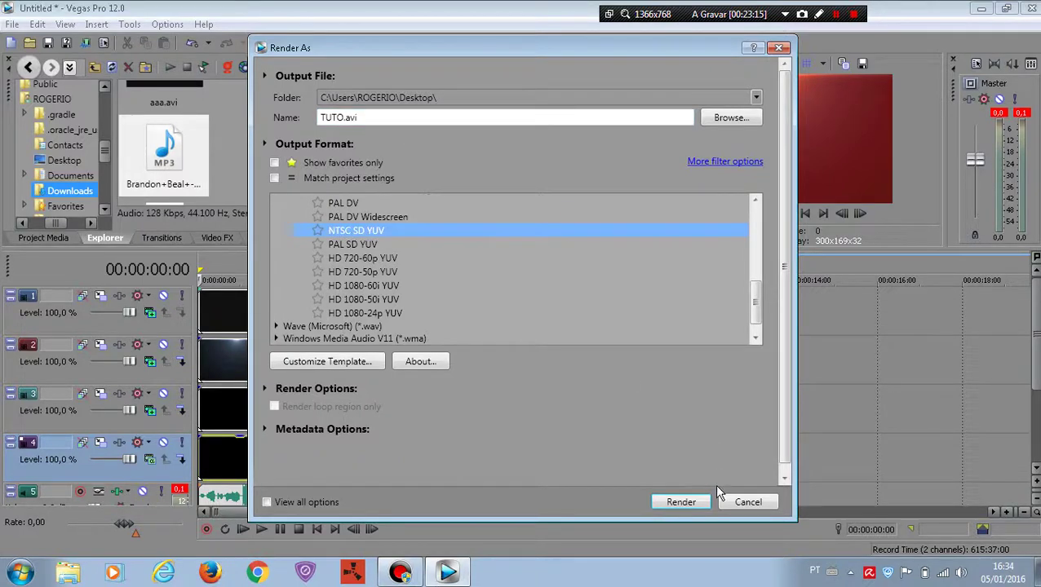
left_click(689, 502)
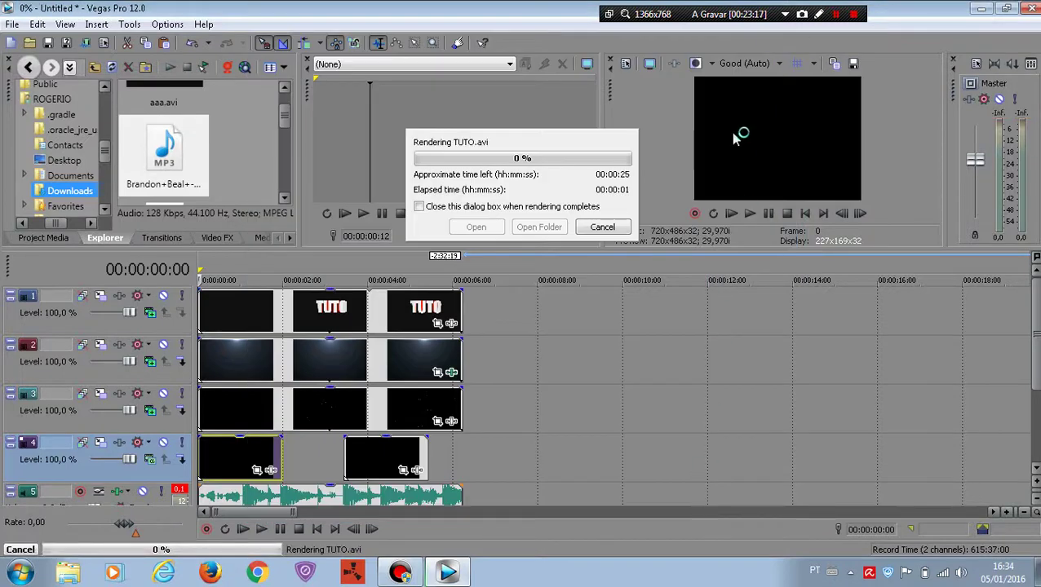